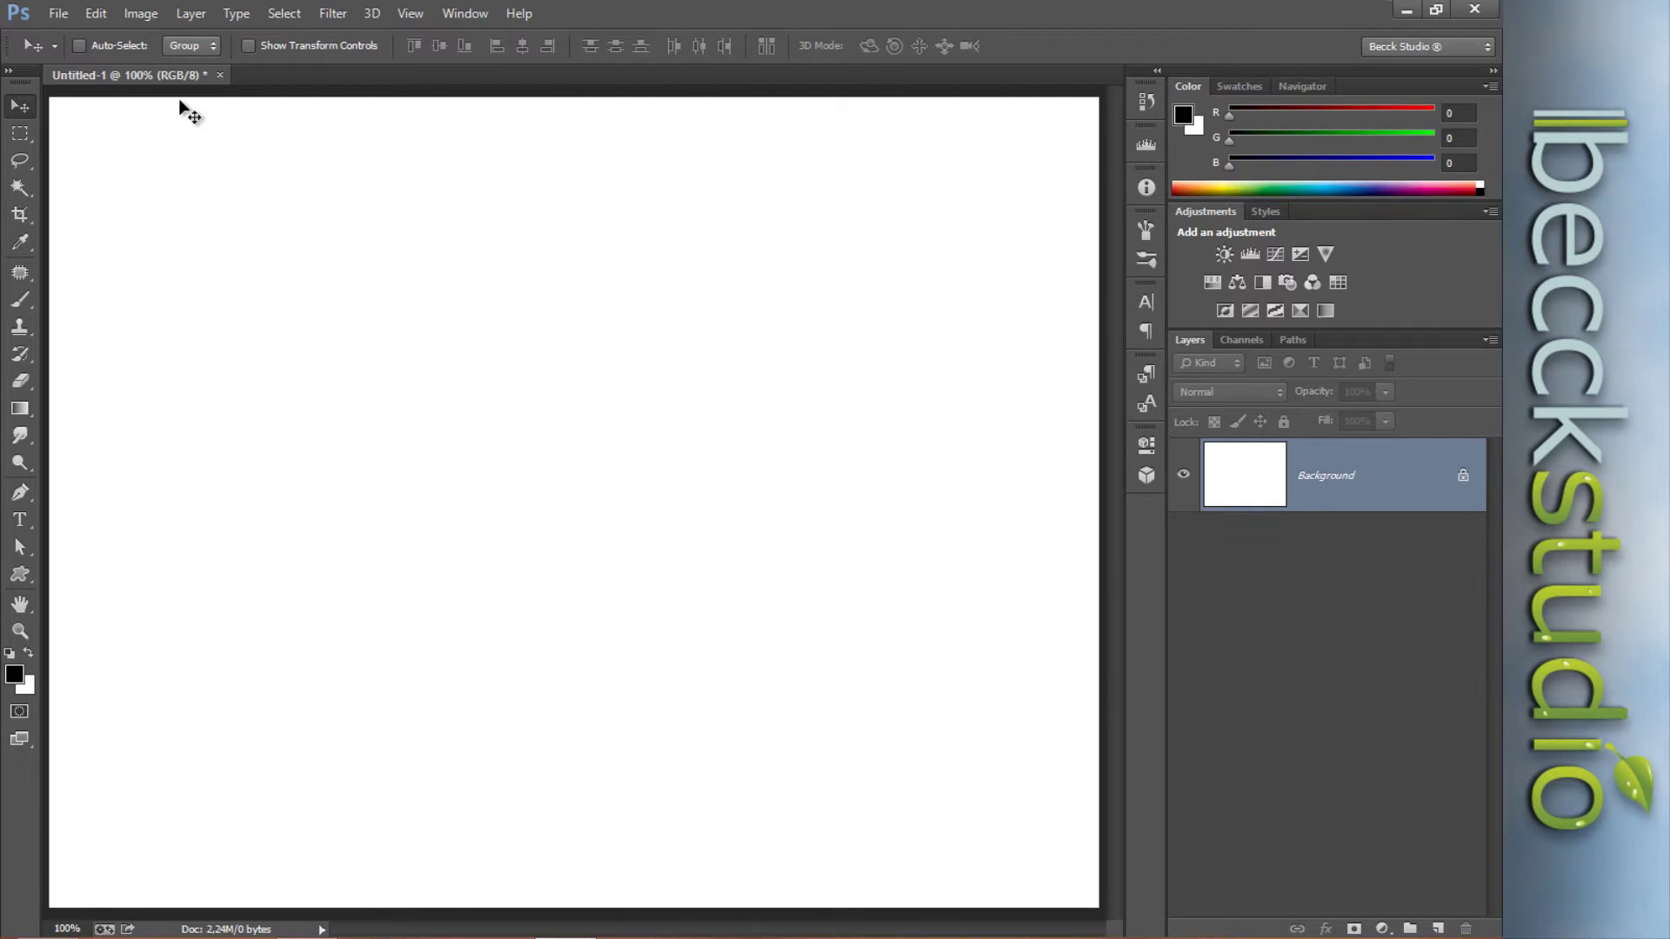
- Close the open blank document without saving its changes
click(66, 14)
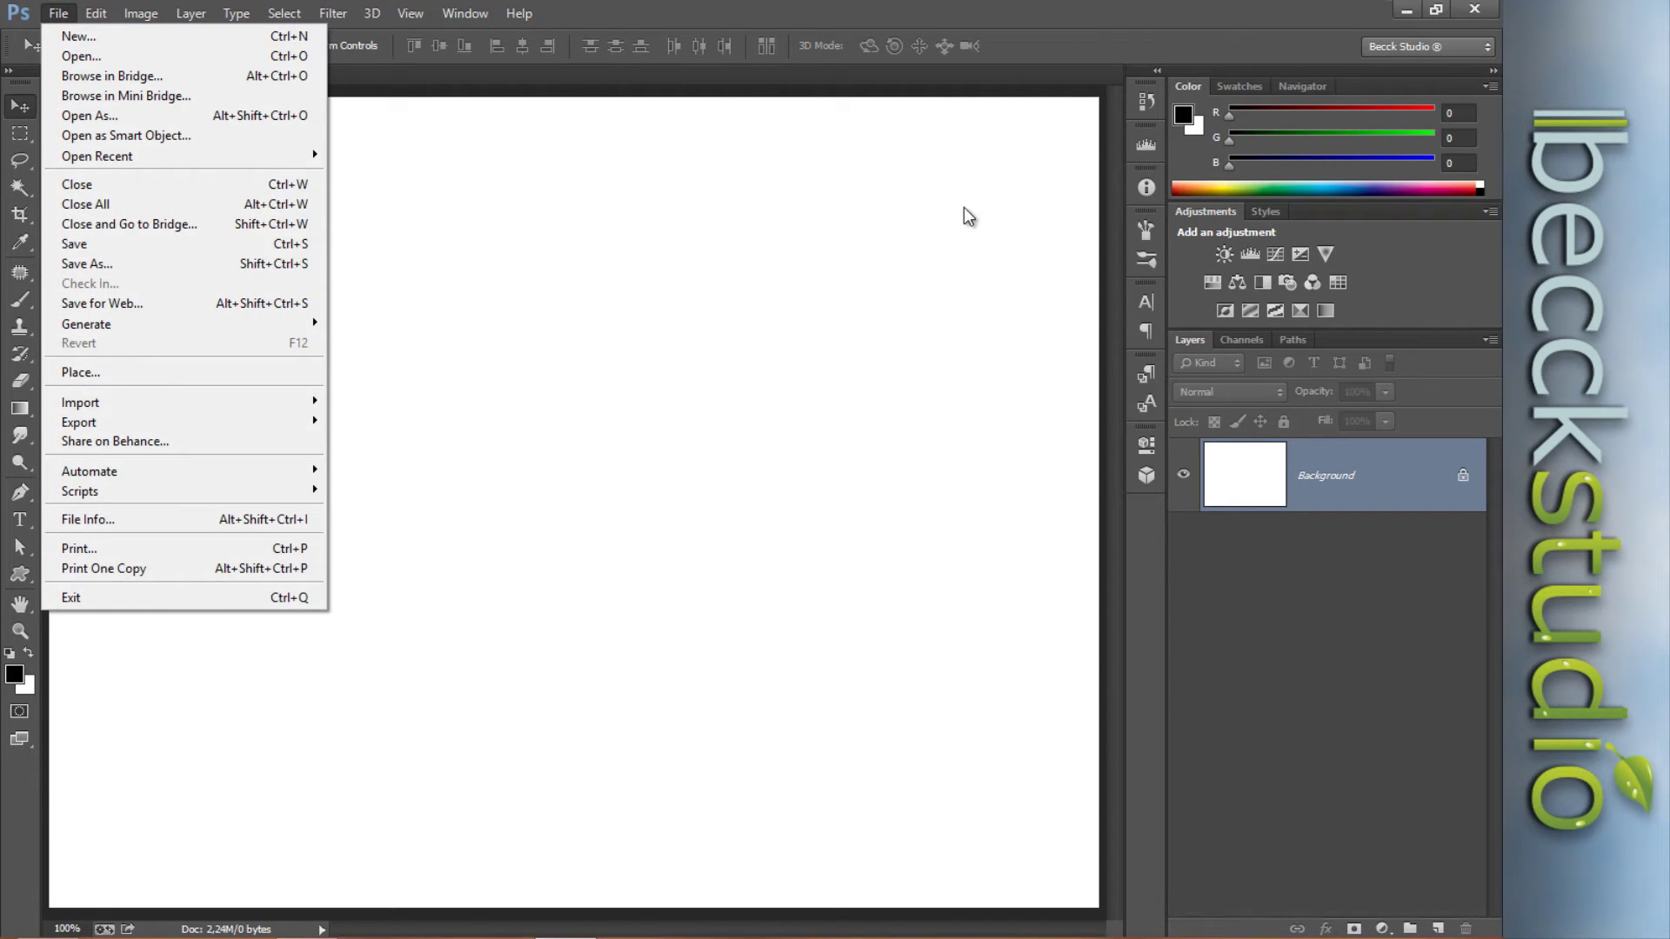
click(674, 261)
click(220, 75)
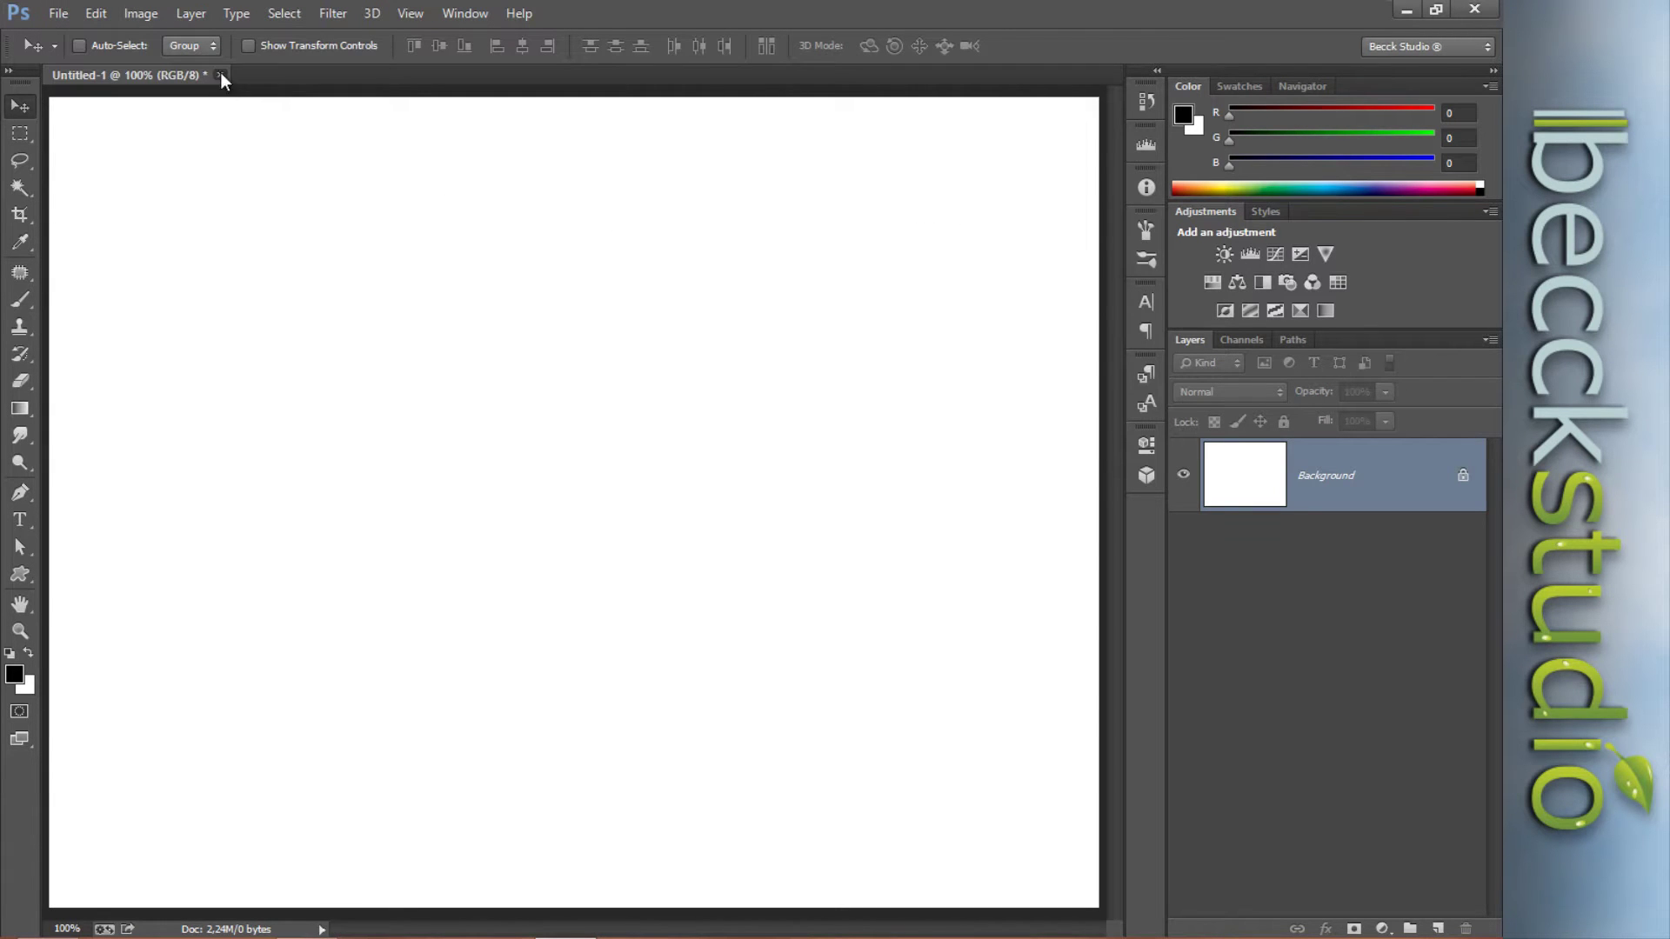
click(719, 364)
- Create a white RGB document of 800 × 800 pixels at a resolution of 300 pixels/inch
click(61, 14)
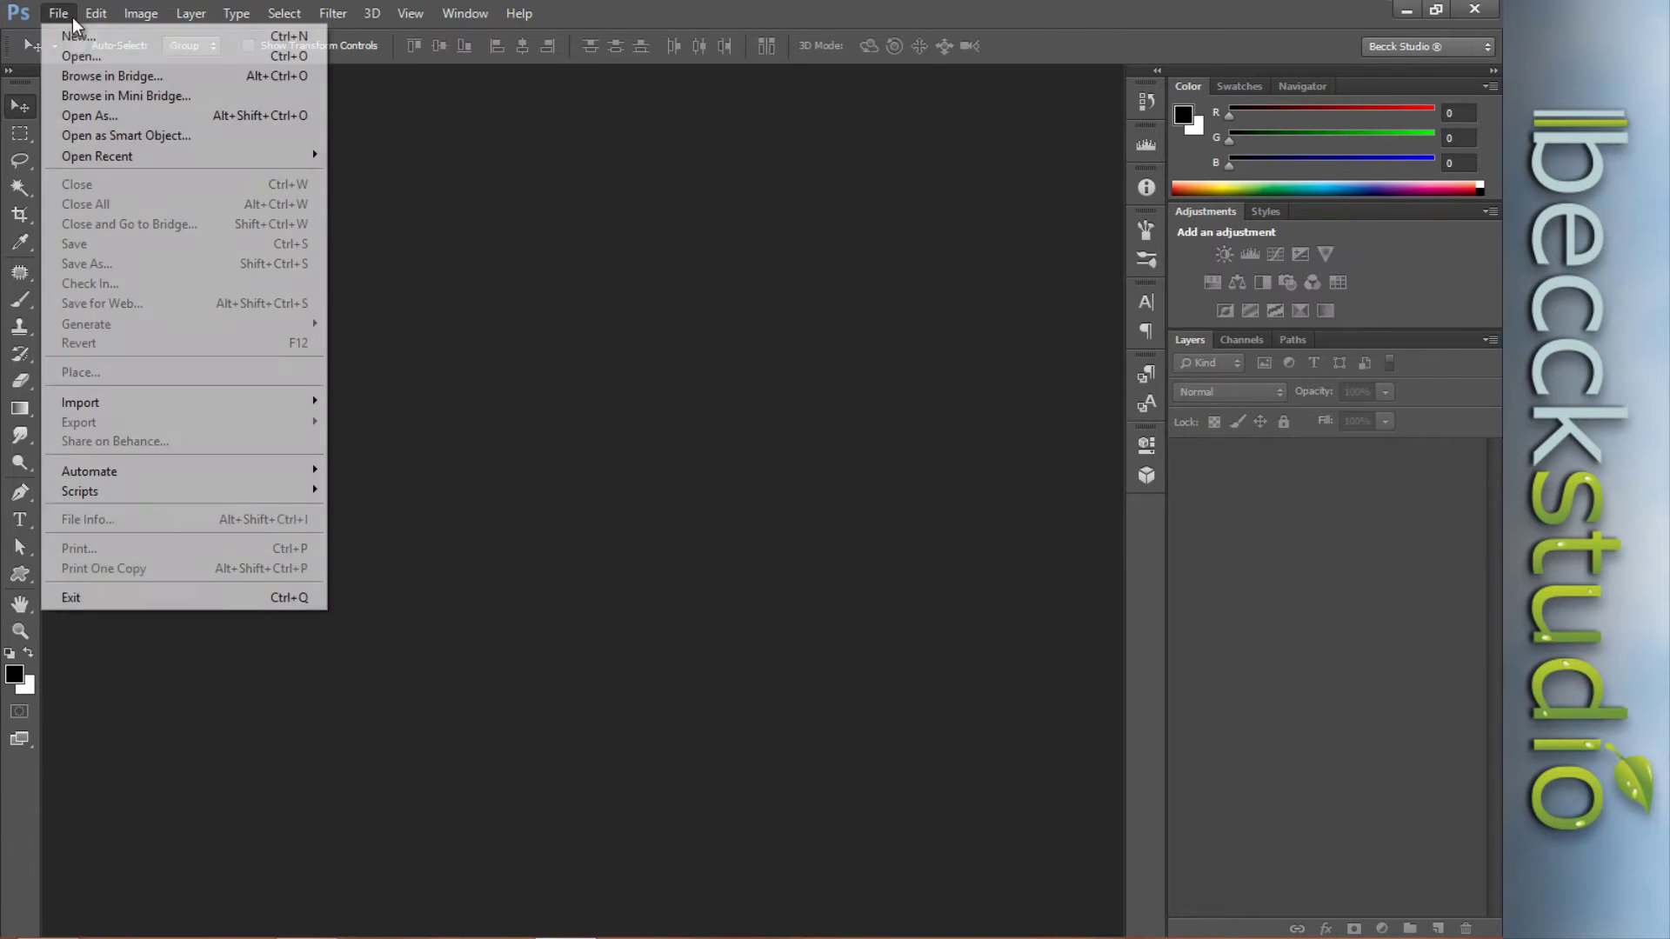
click(72, 37)
drag(620, 366, 573, 381)
text(9)
text(800)
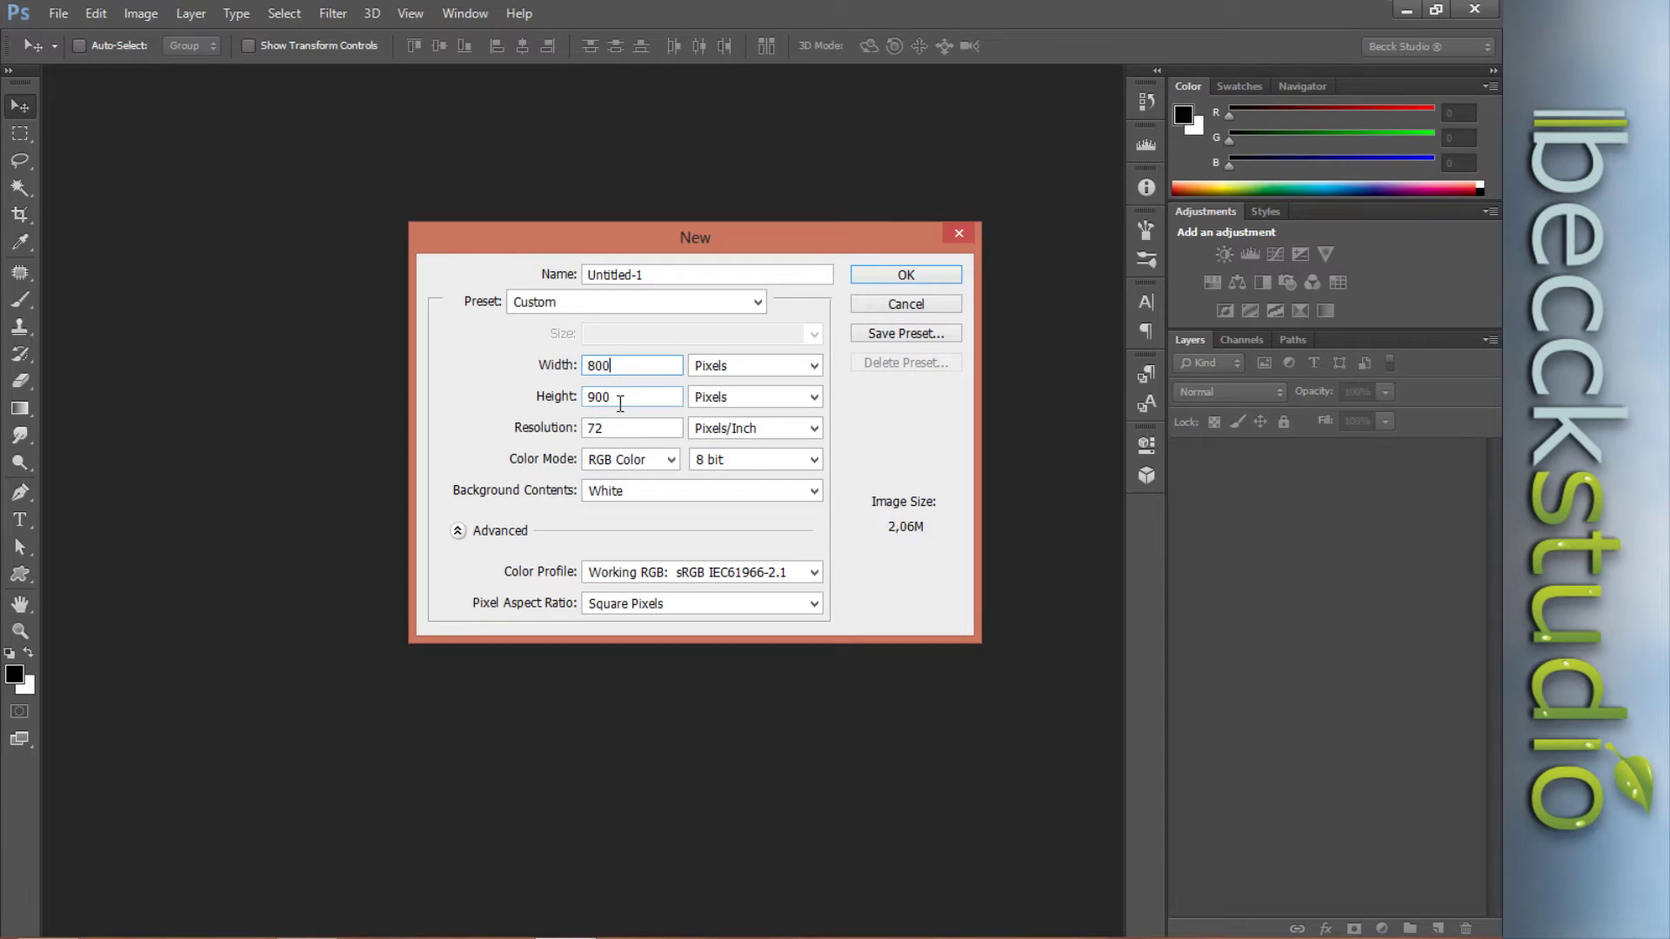
key(Tab)
text(800)
key(Tab)
text(3)
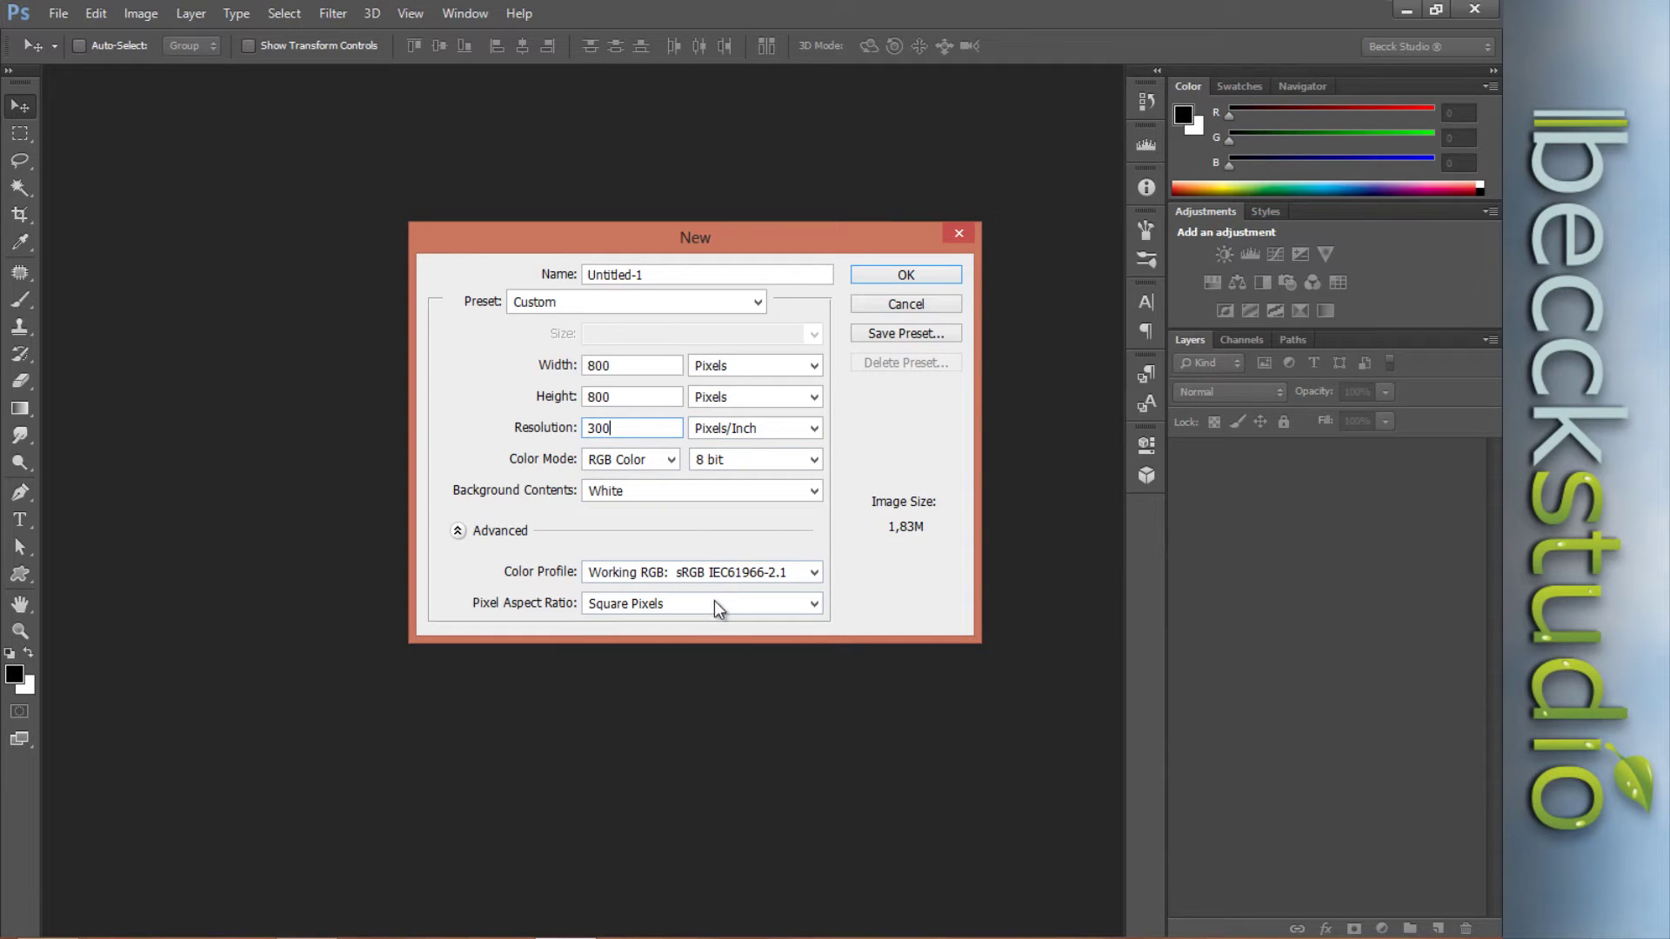
click(919, 272)
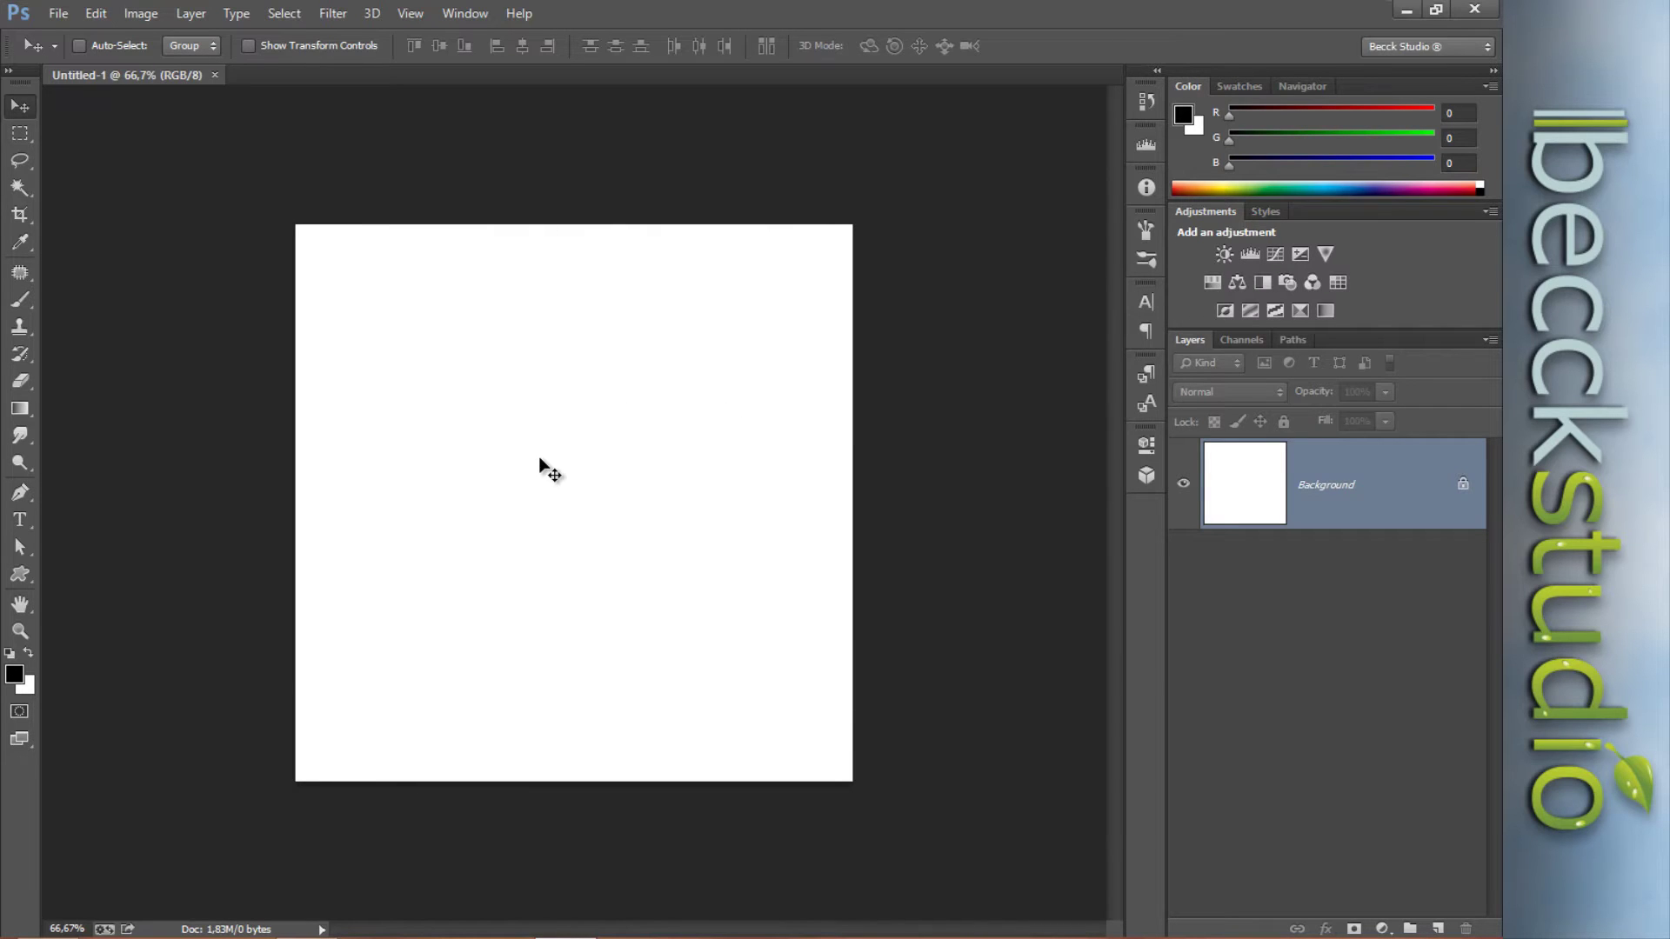
- Extend the square canvas horizontally into a landscape format with the Crop tool
key(ctrl+plus)
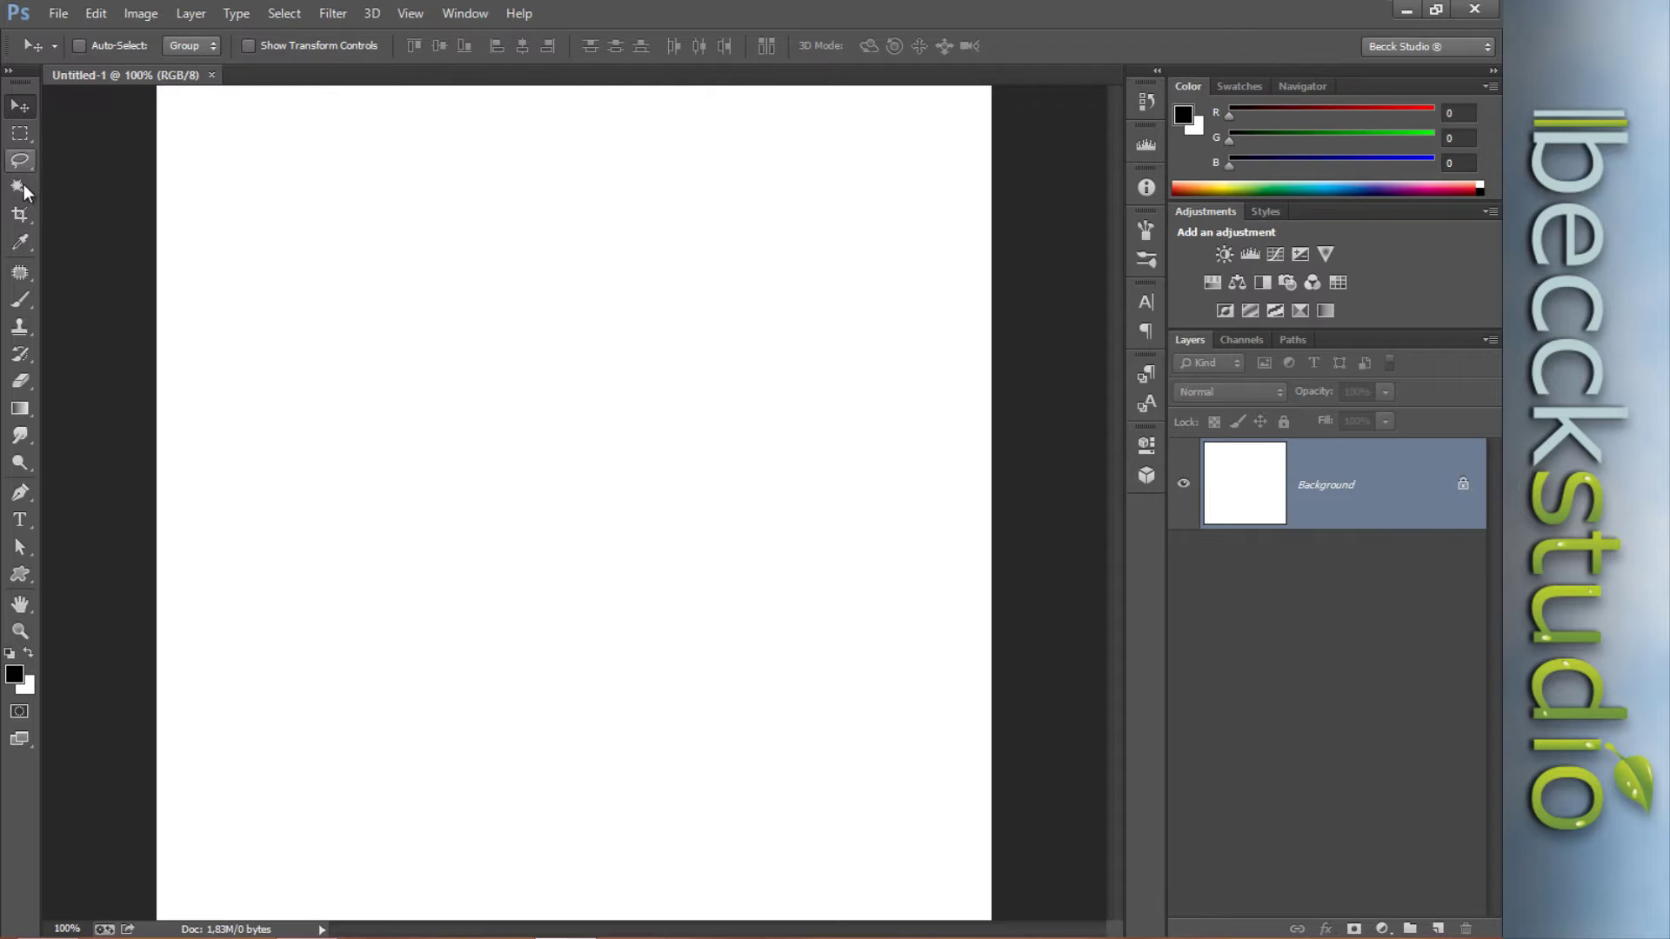
click(20, 215)
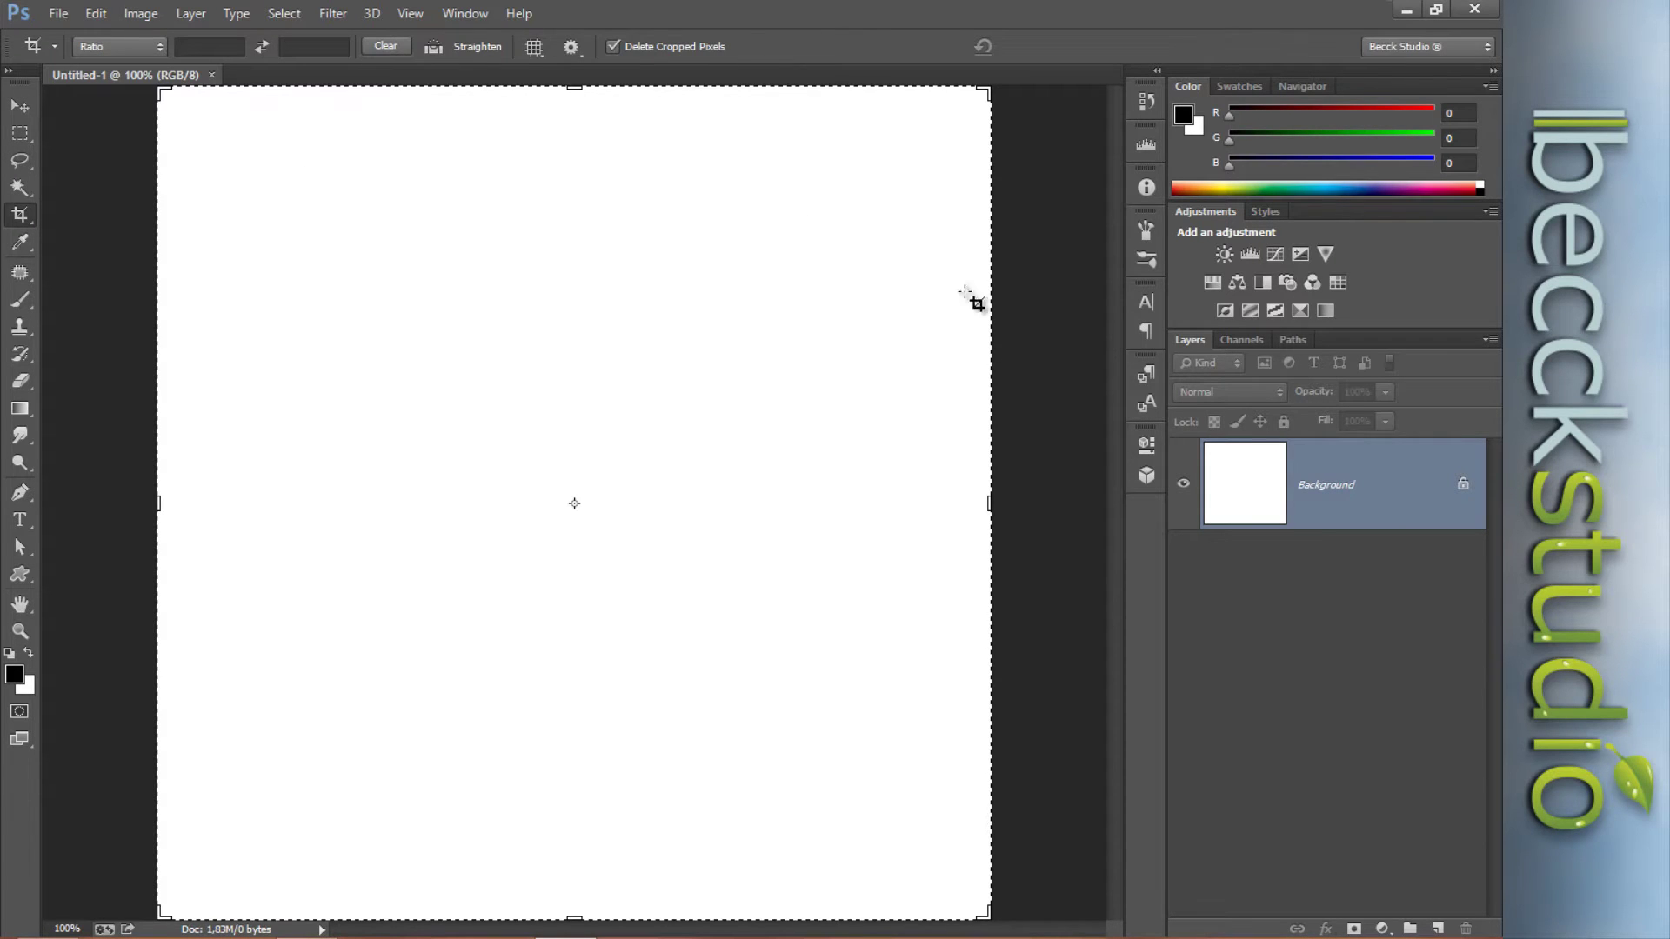
drag(987, 505, 1101, 503)
key(Return)
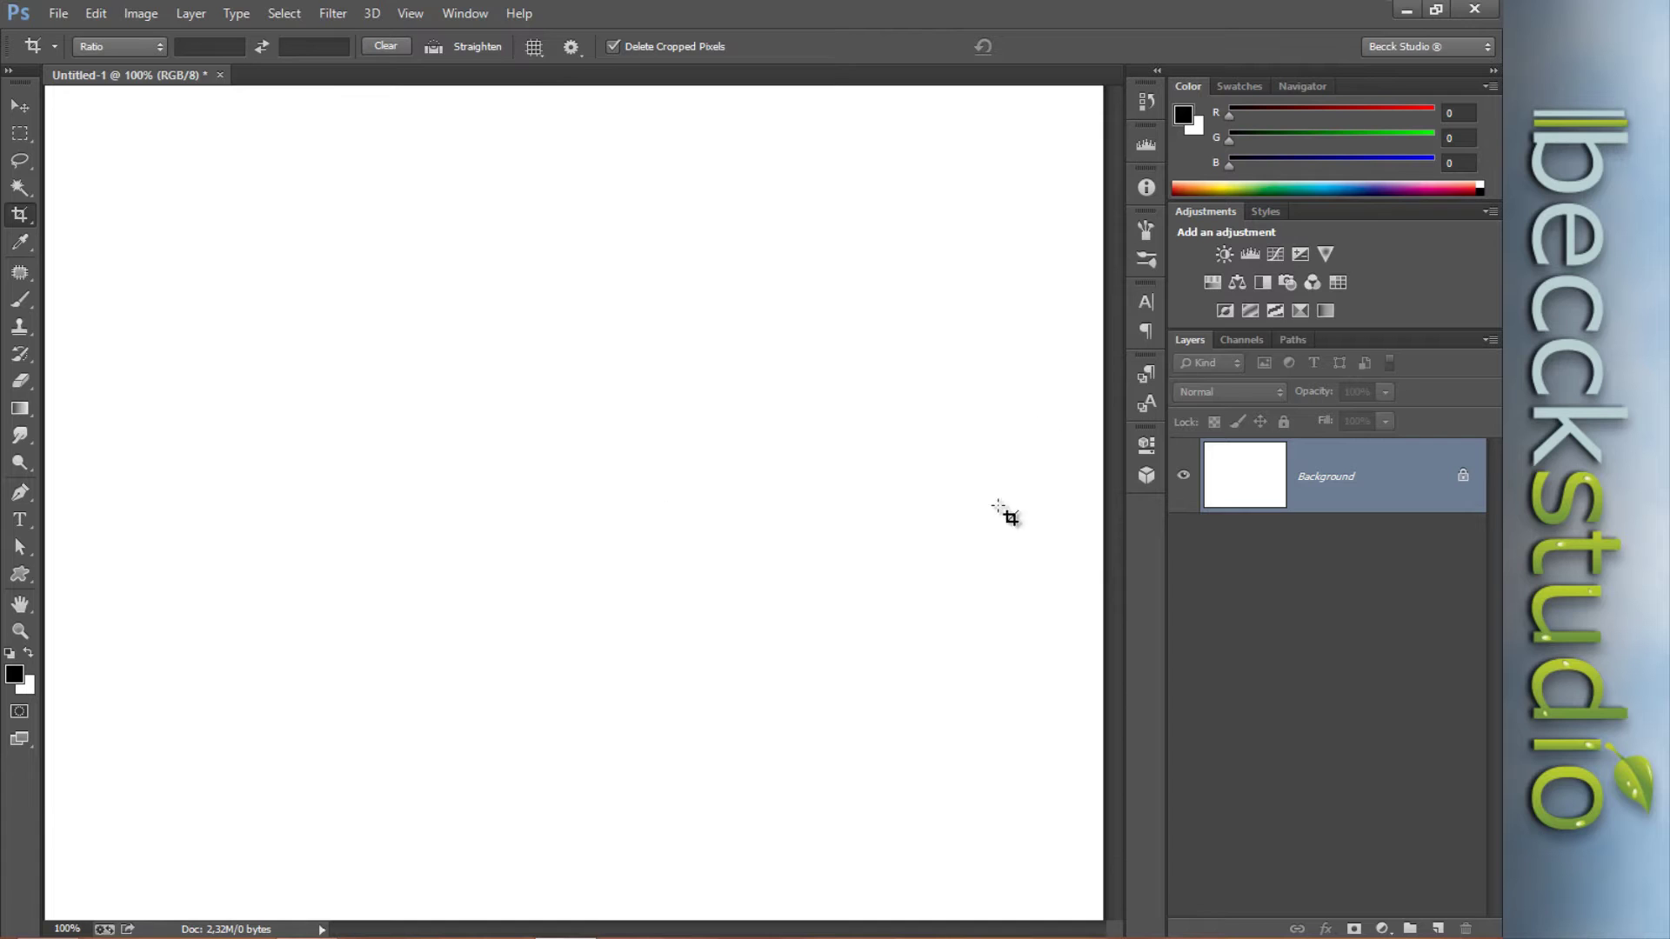
key(v)
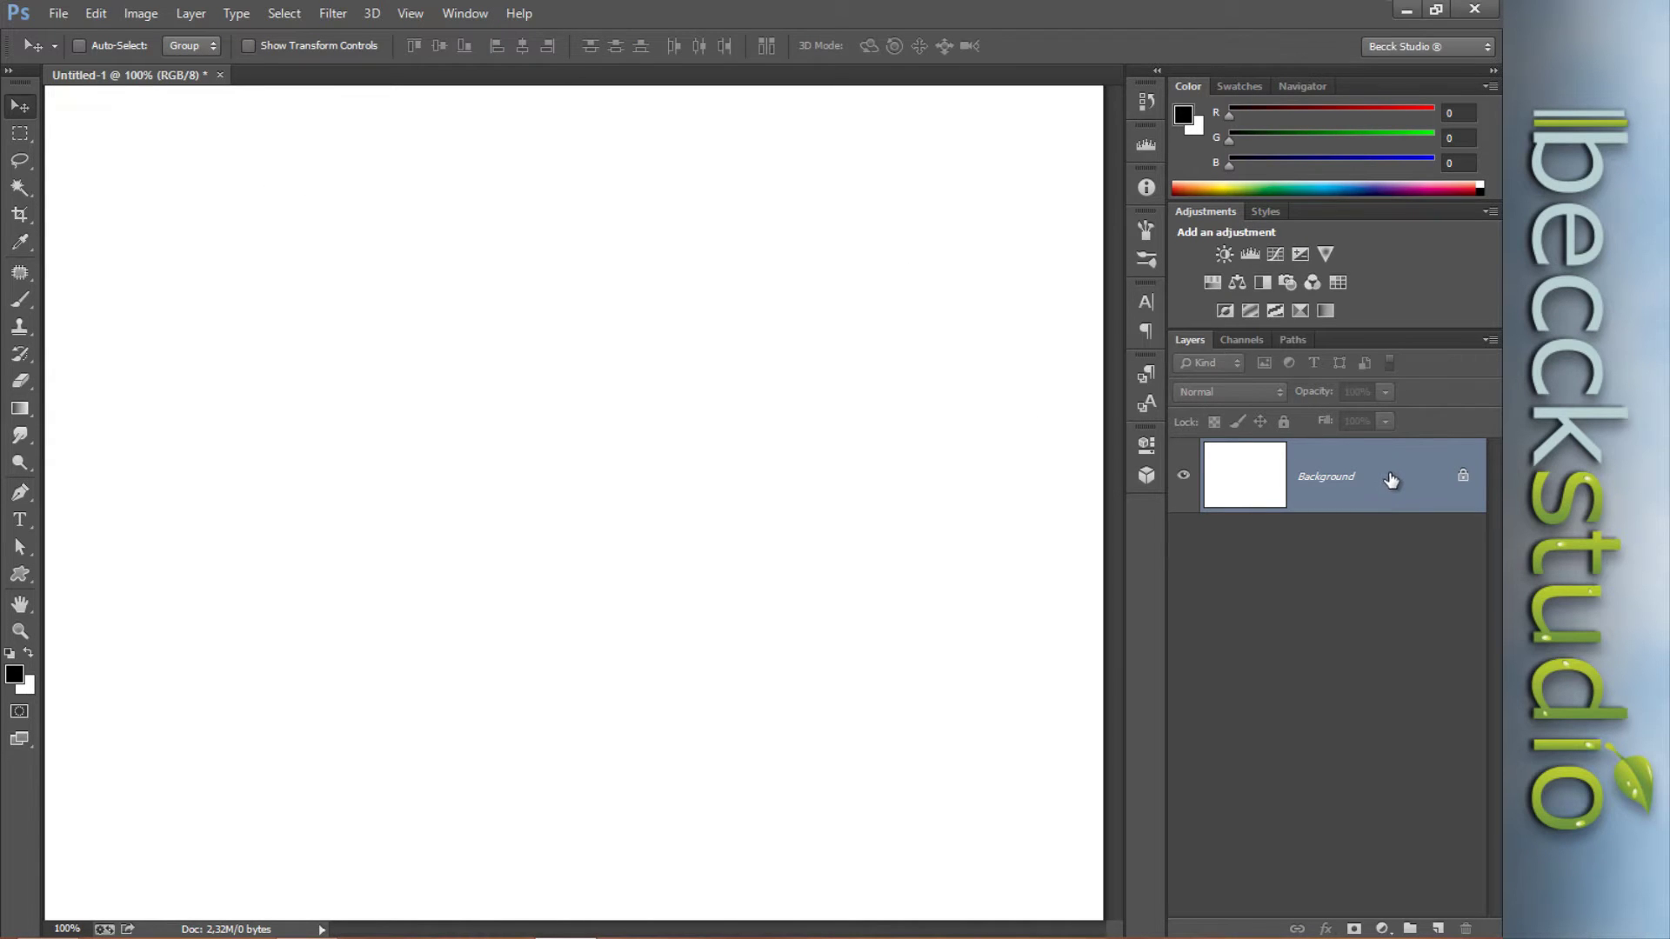
- Convert the Background layer to a smart object and apply the Clouds render filter to it
right_click(1390, 477)
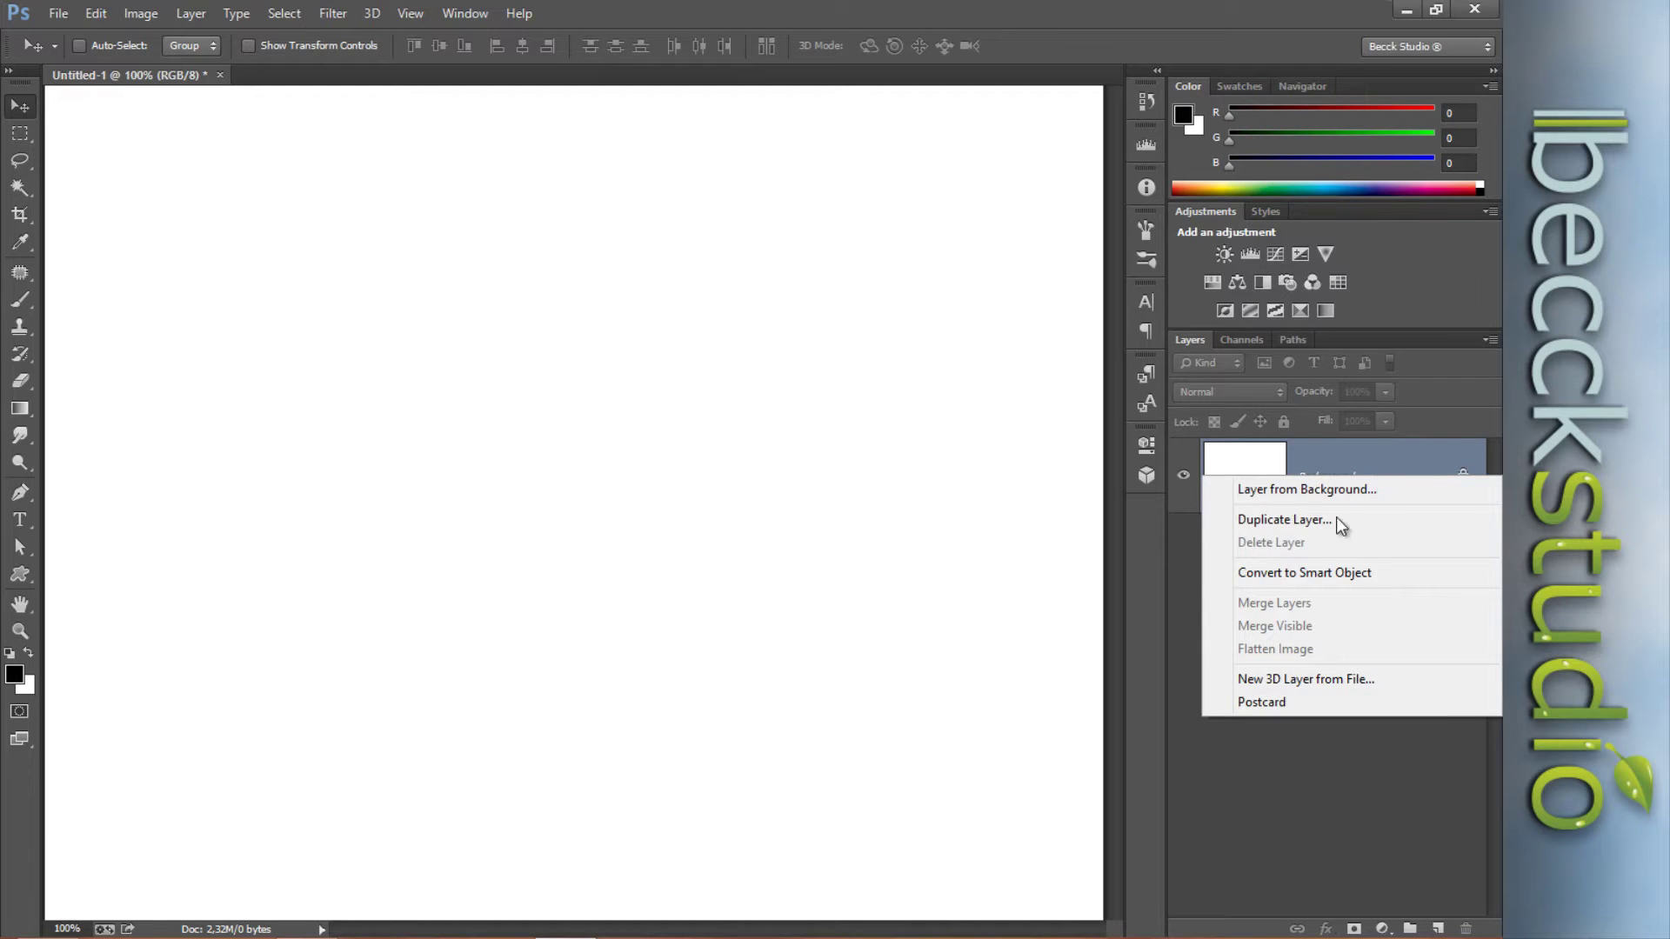
click(1291, 571)
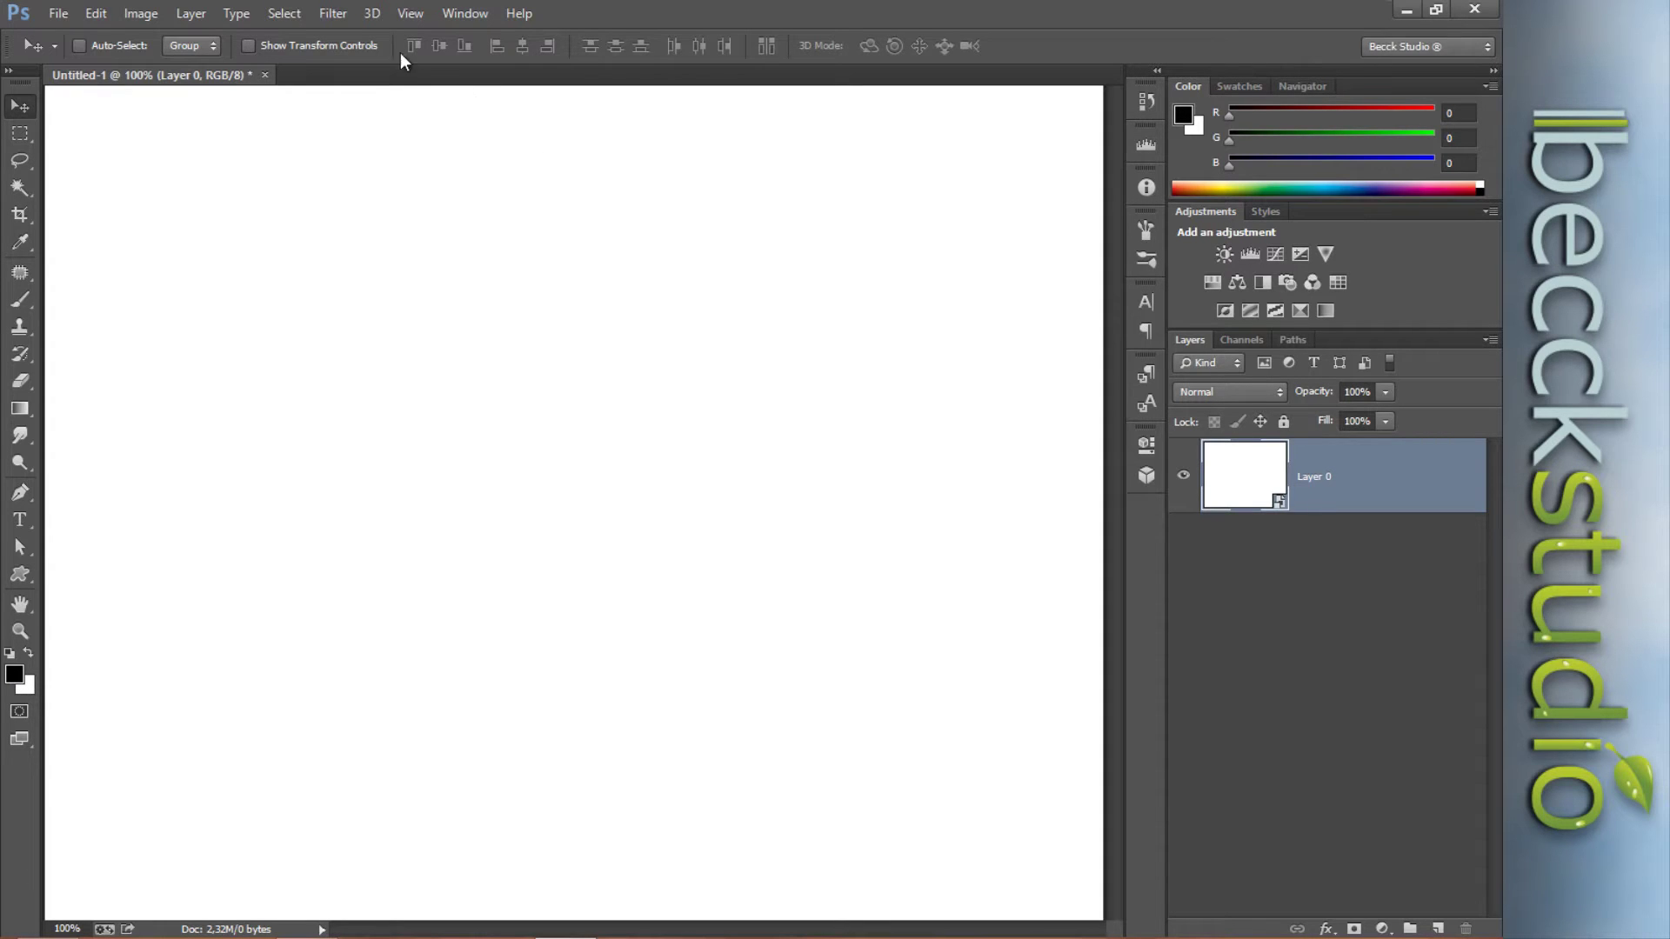
click(339, 16)
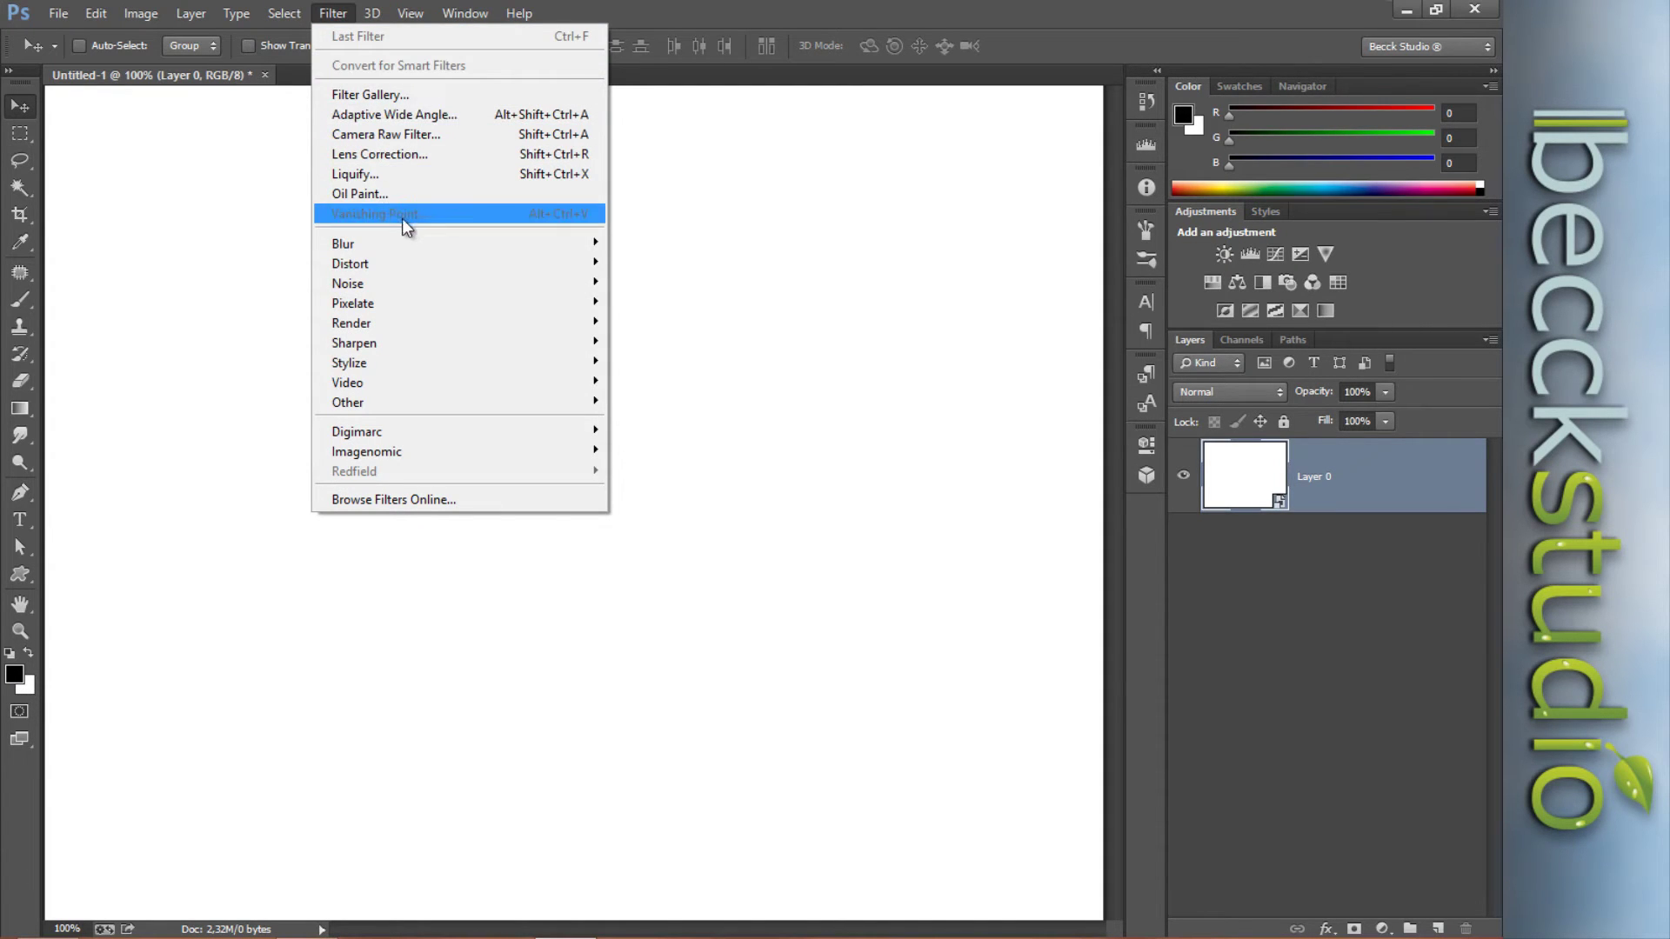
mouse_move(416, 322)
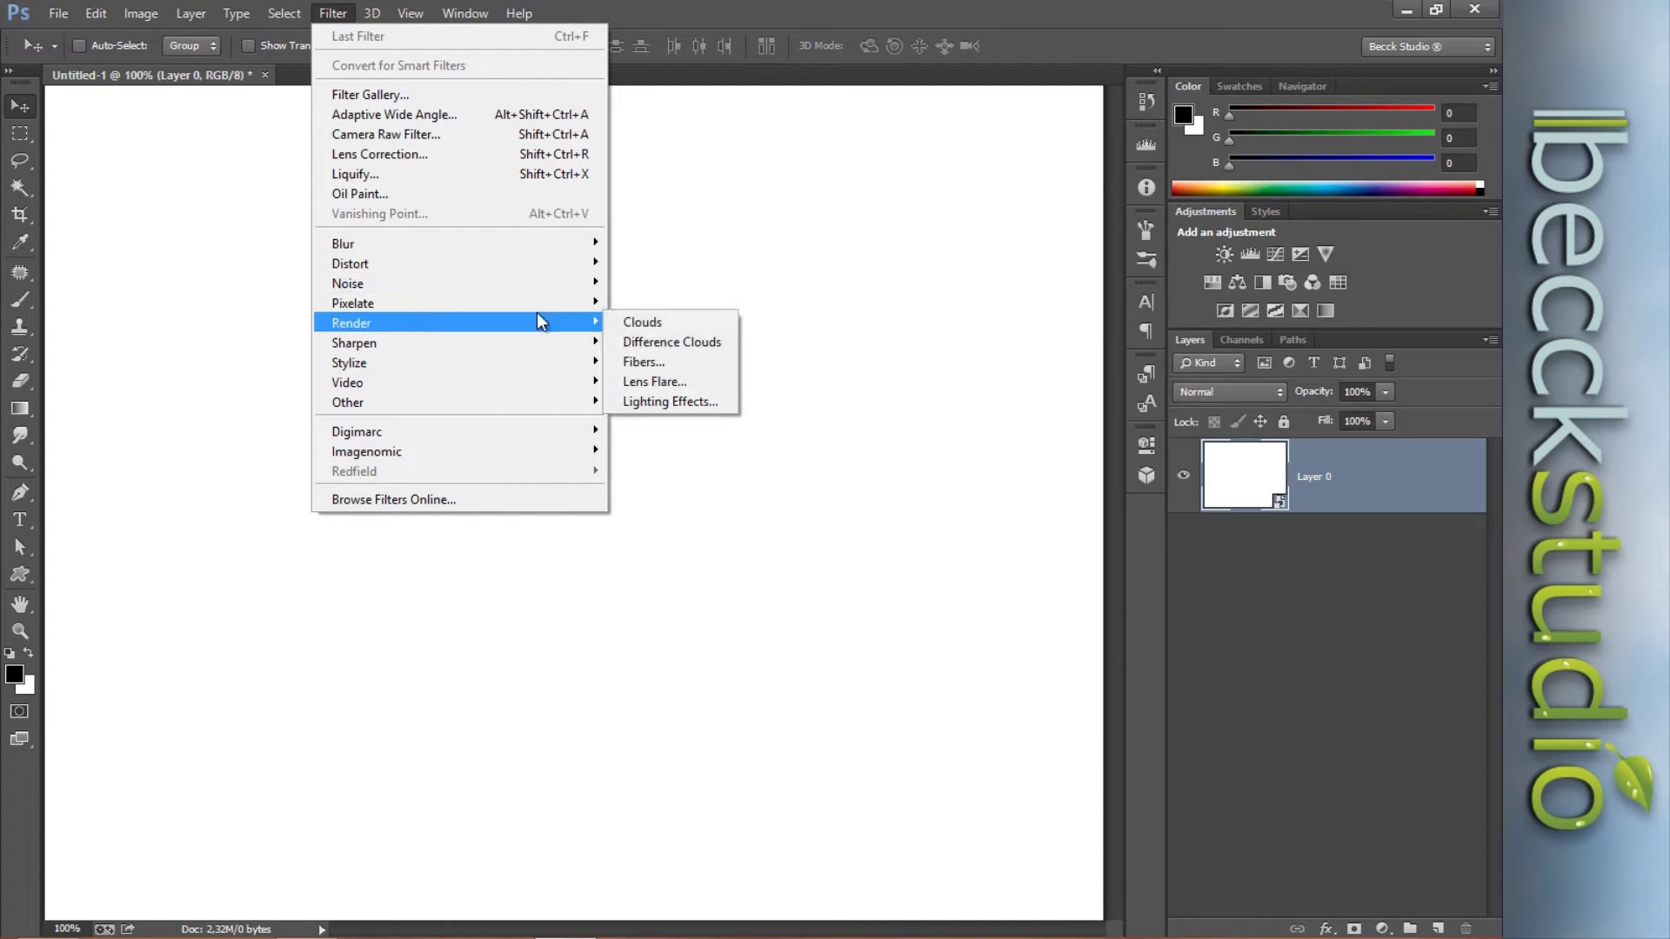
click(645, 323)
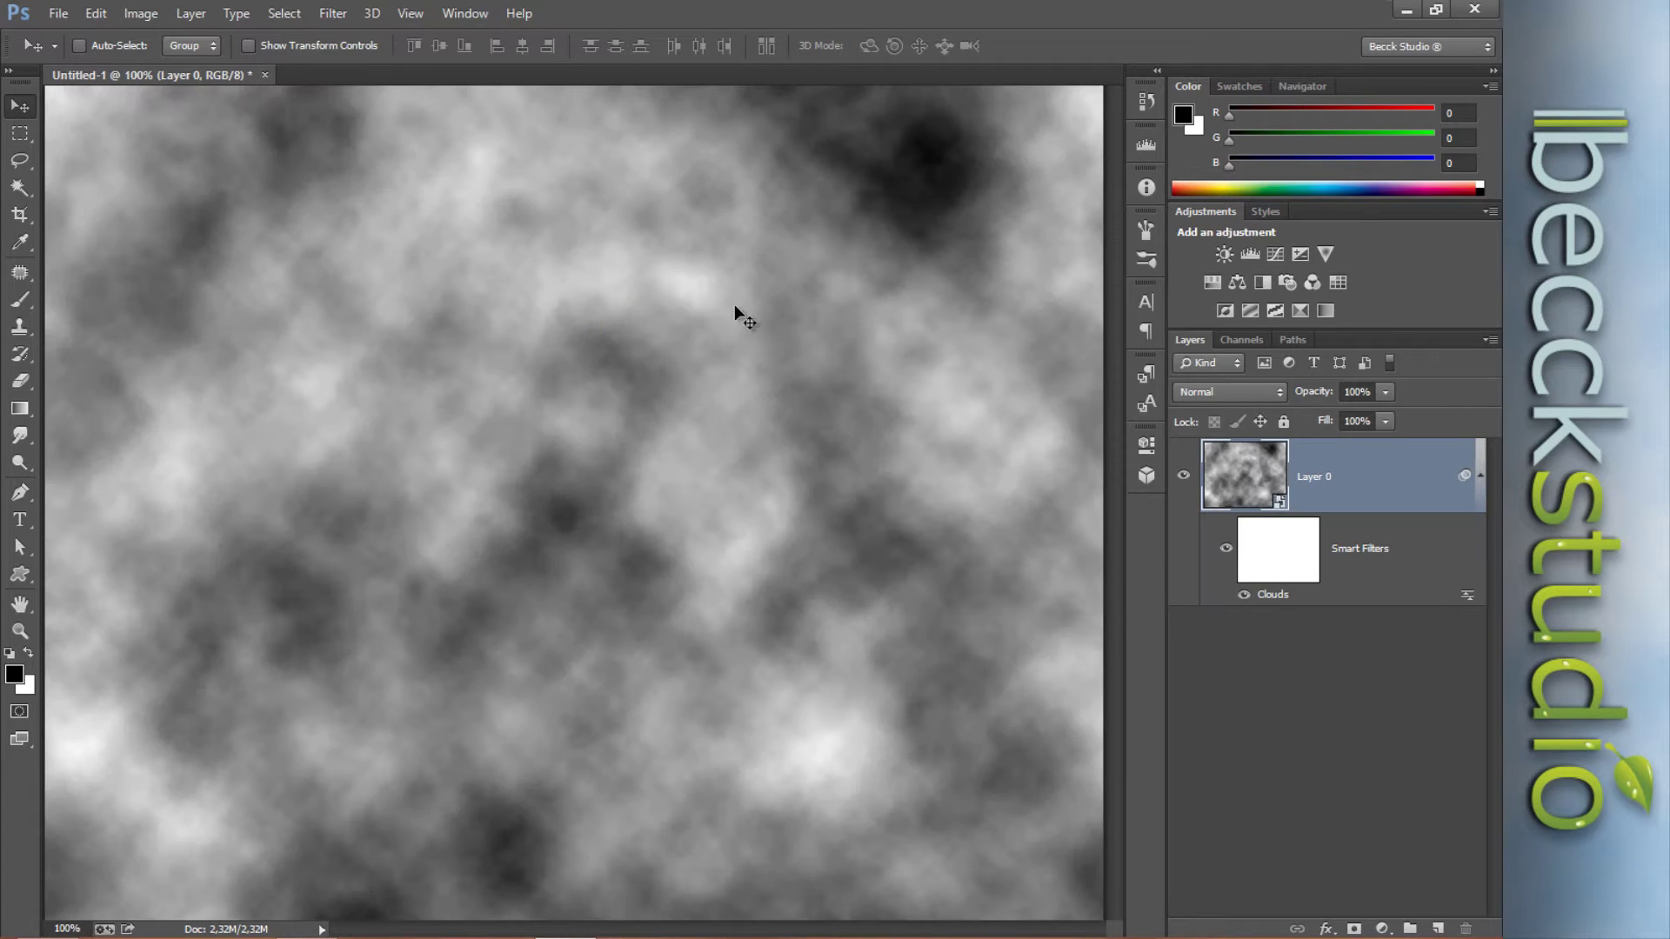
- Apply the Find Edges stylize filter to the clouds smart object
click(341, 14)
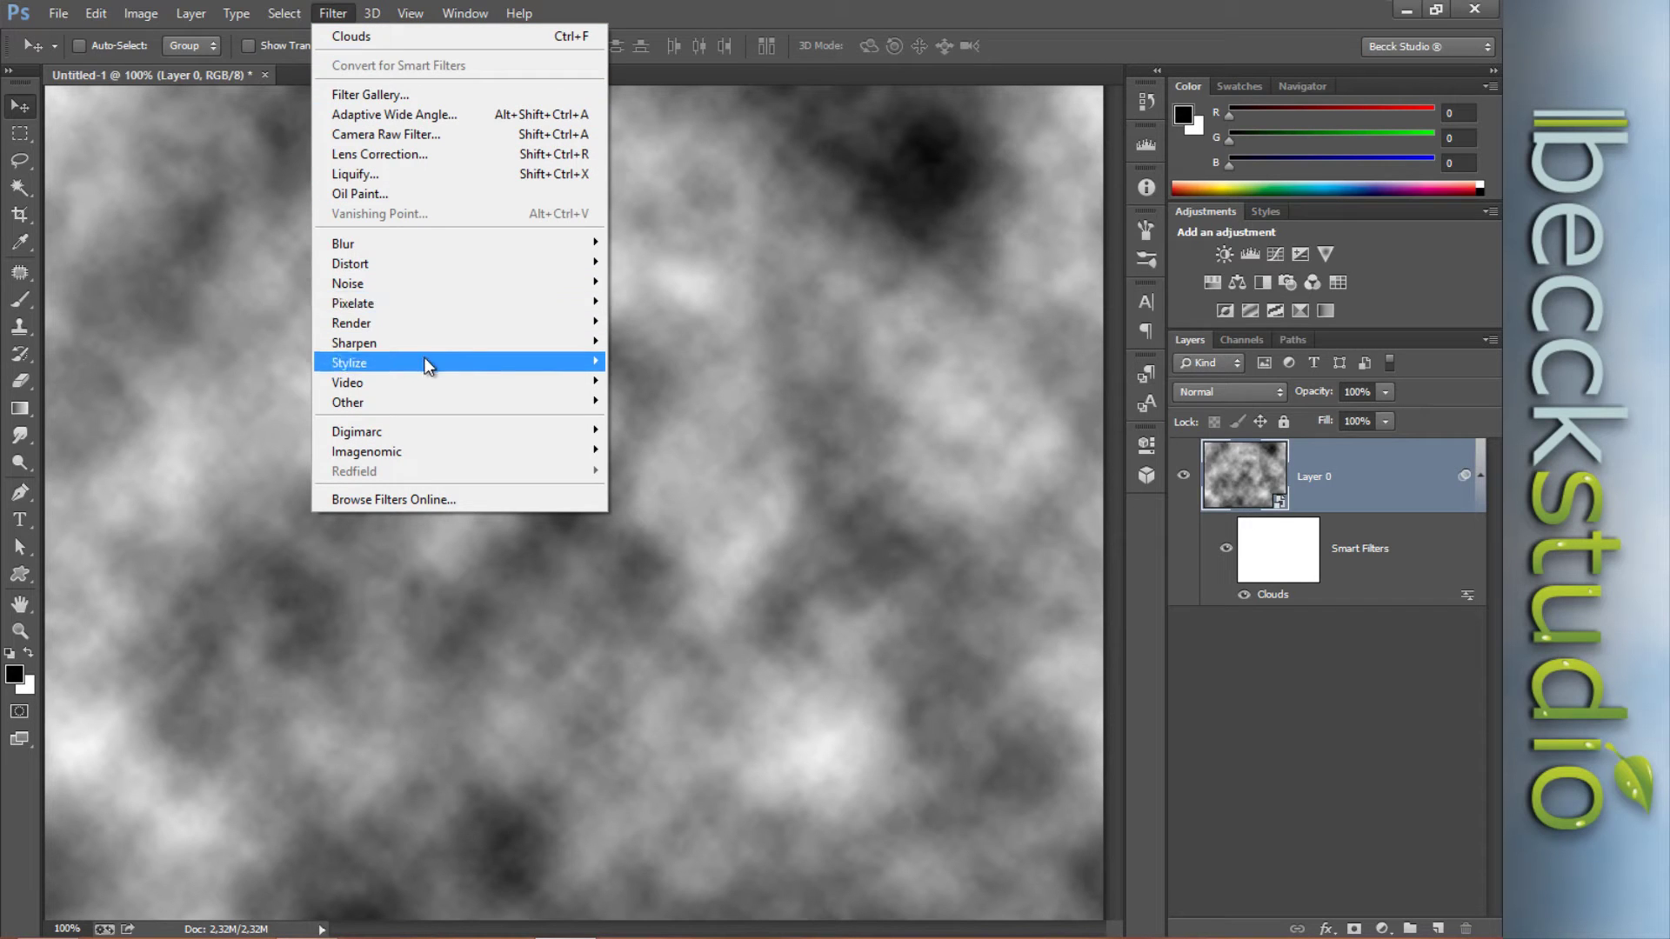
mouse_move(426, 360)
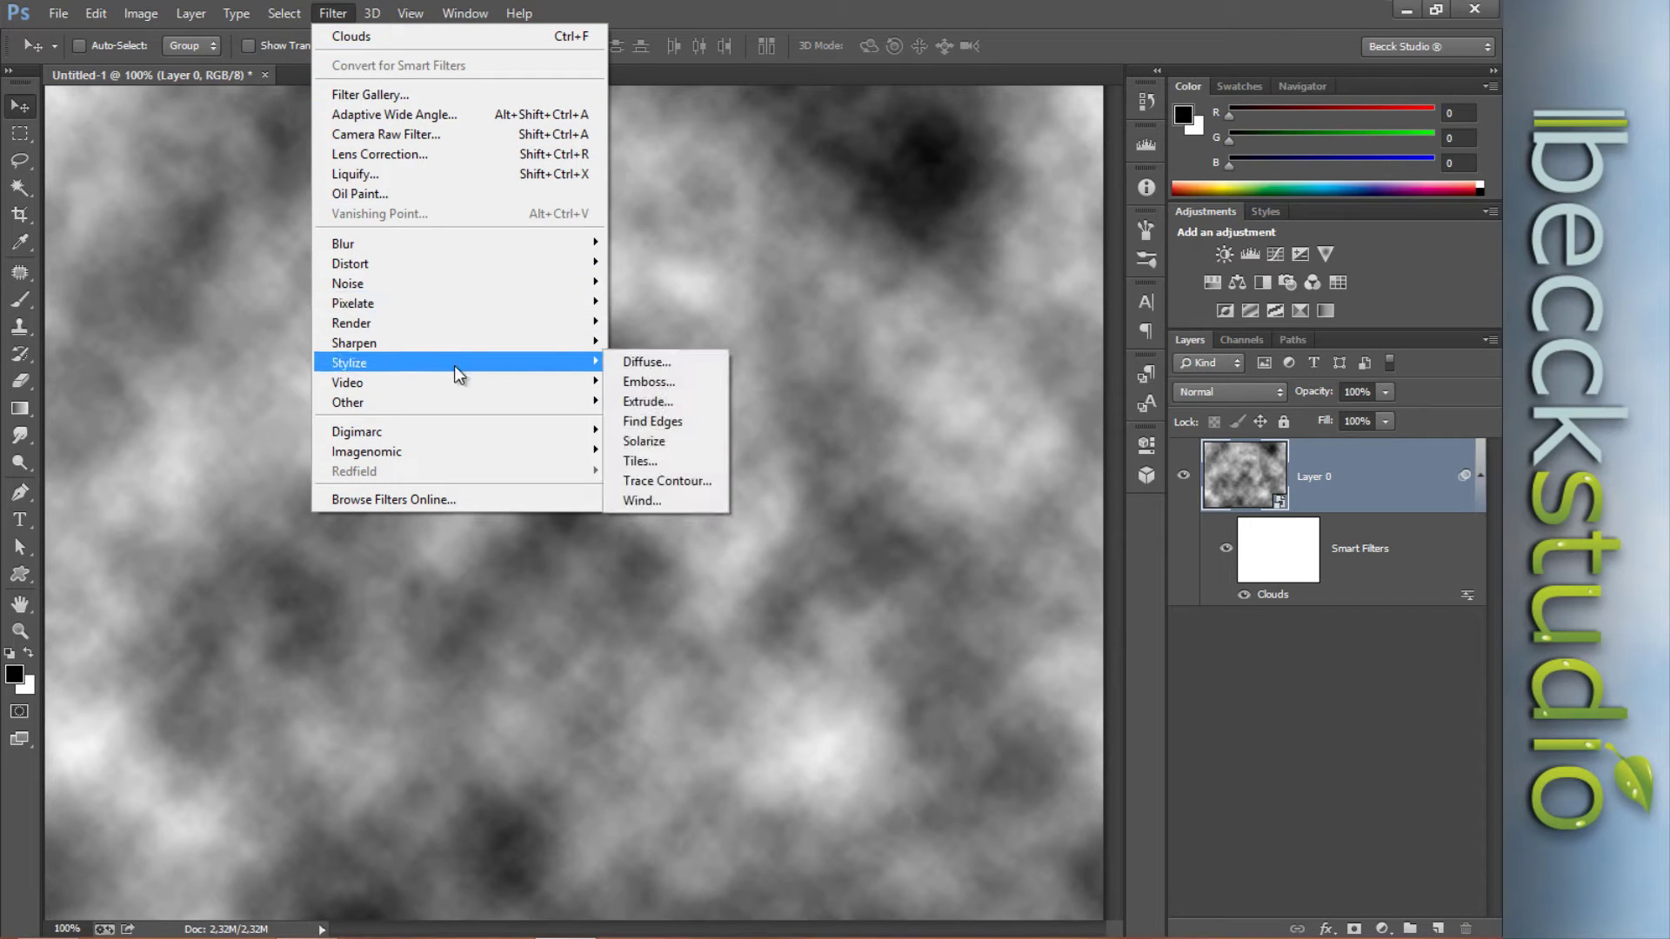
click(683, 422)
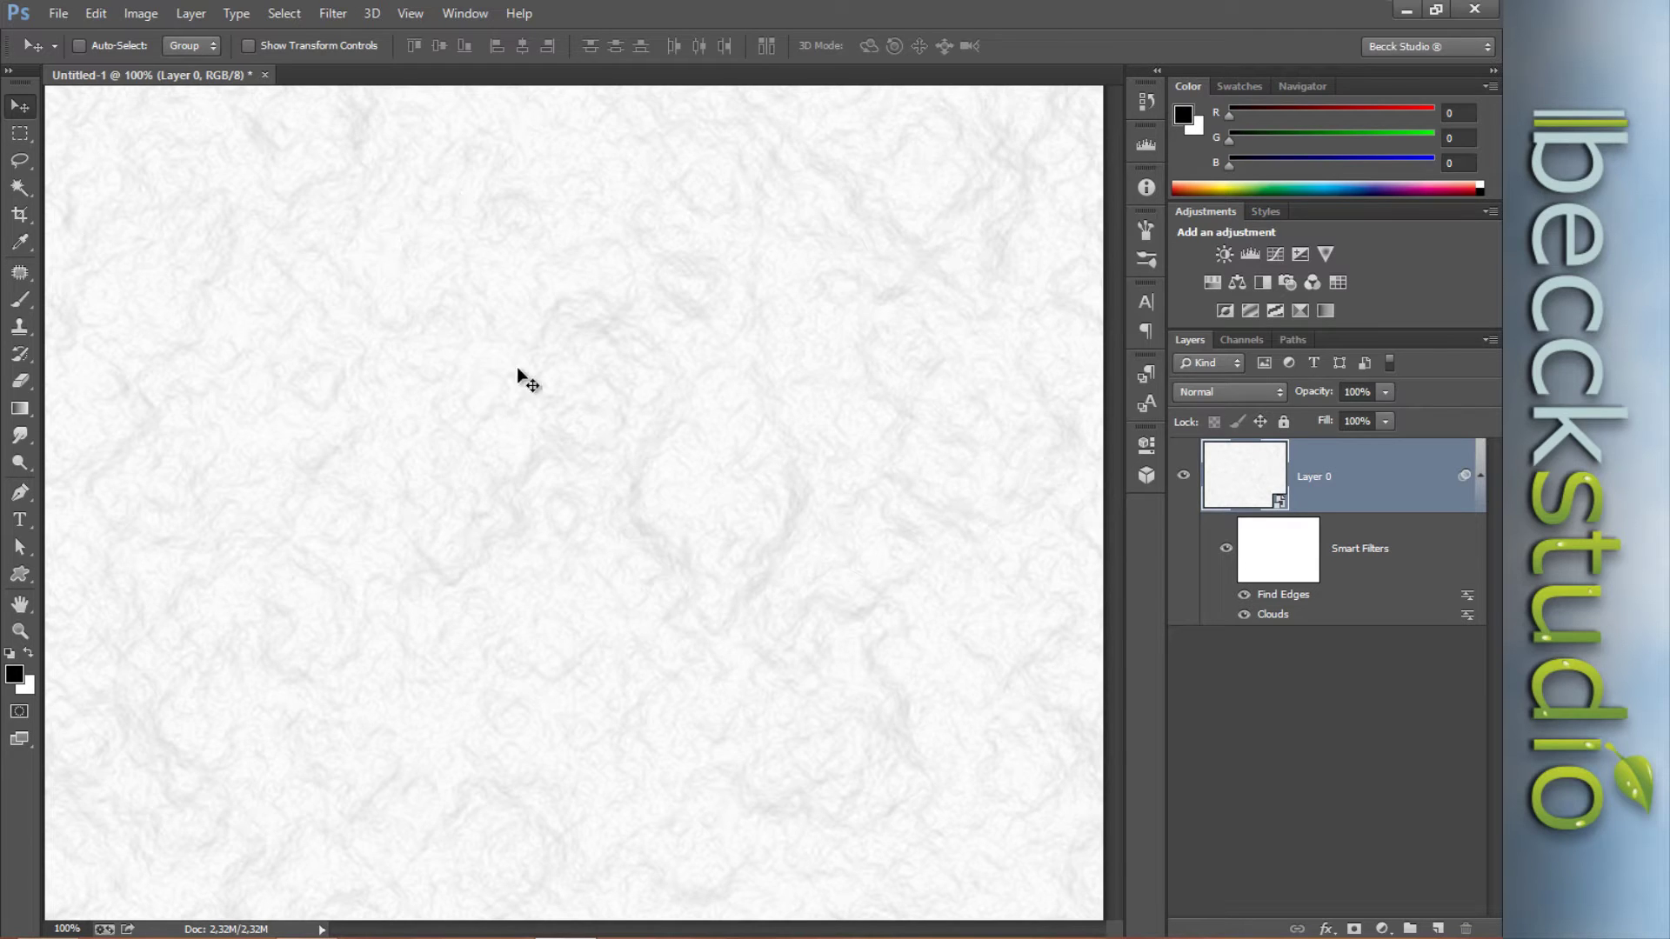
- Add an Invert adjustment layer above the clouds layer and keep it selected
click(1383, 929)
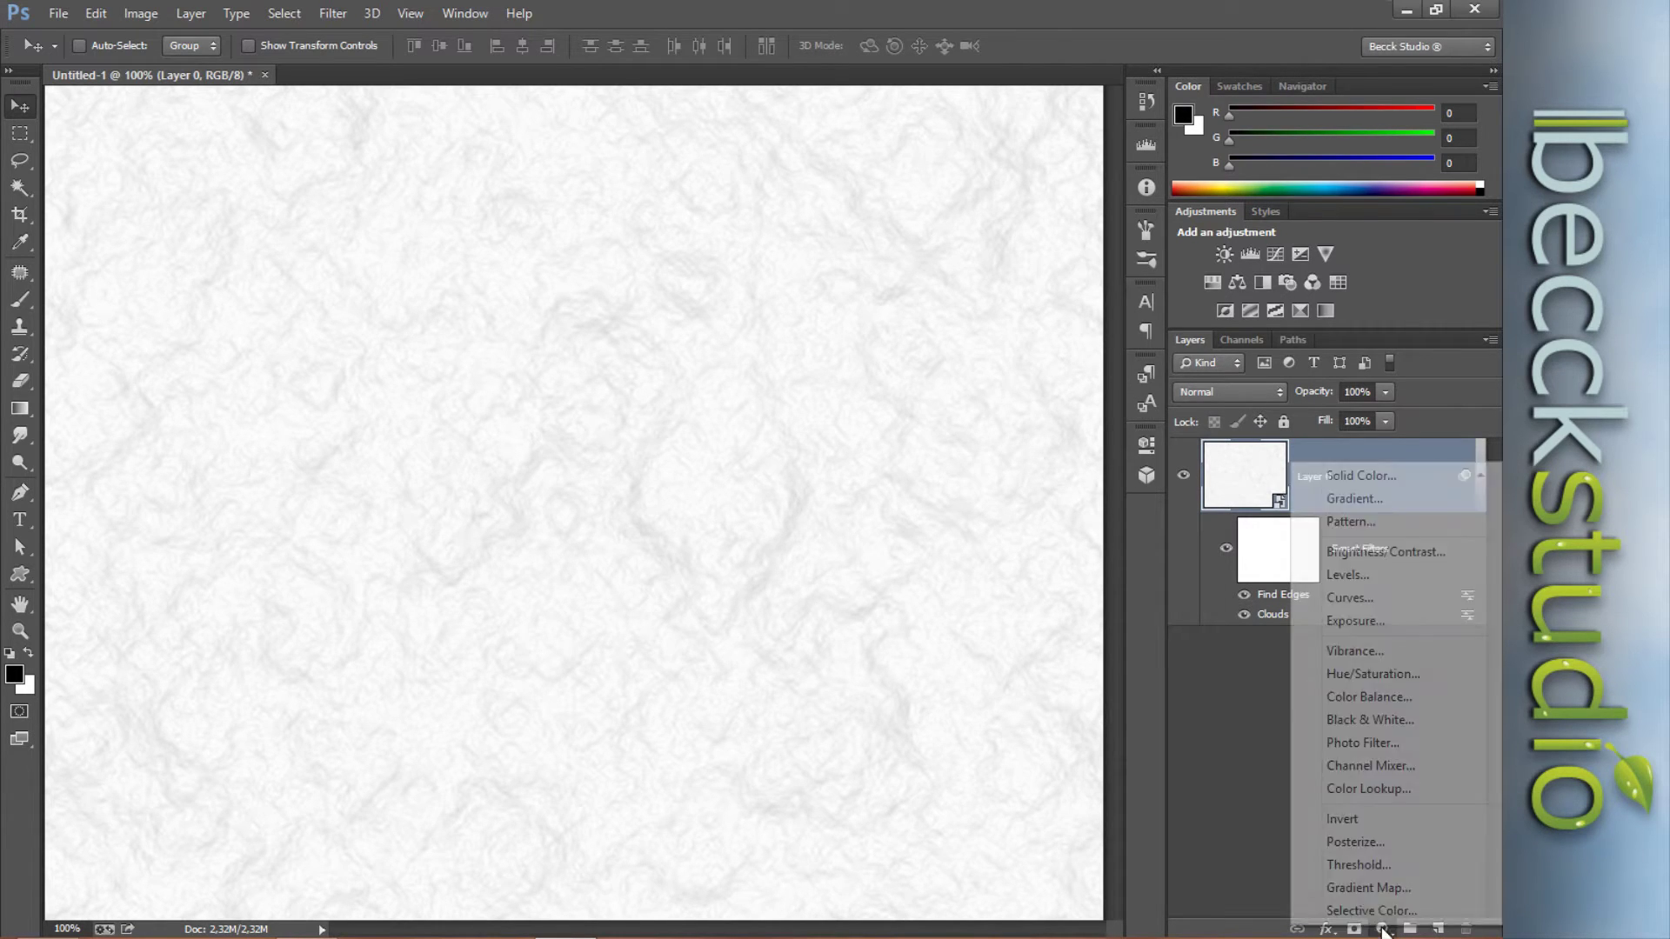
click(1375, 819)
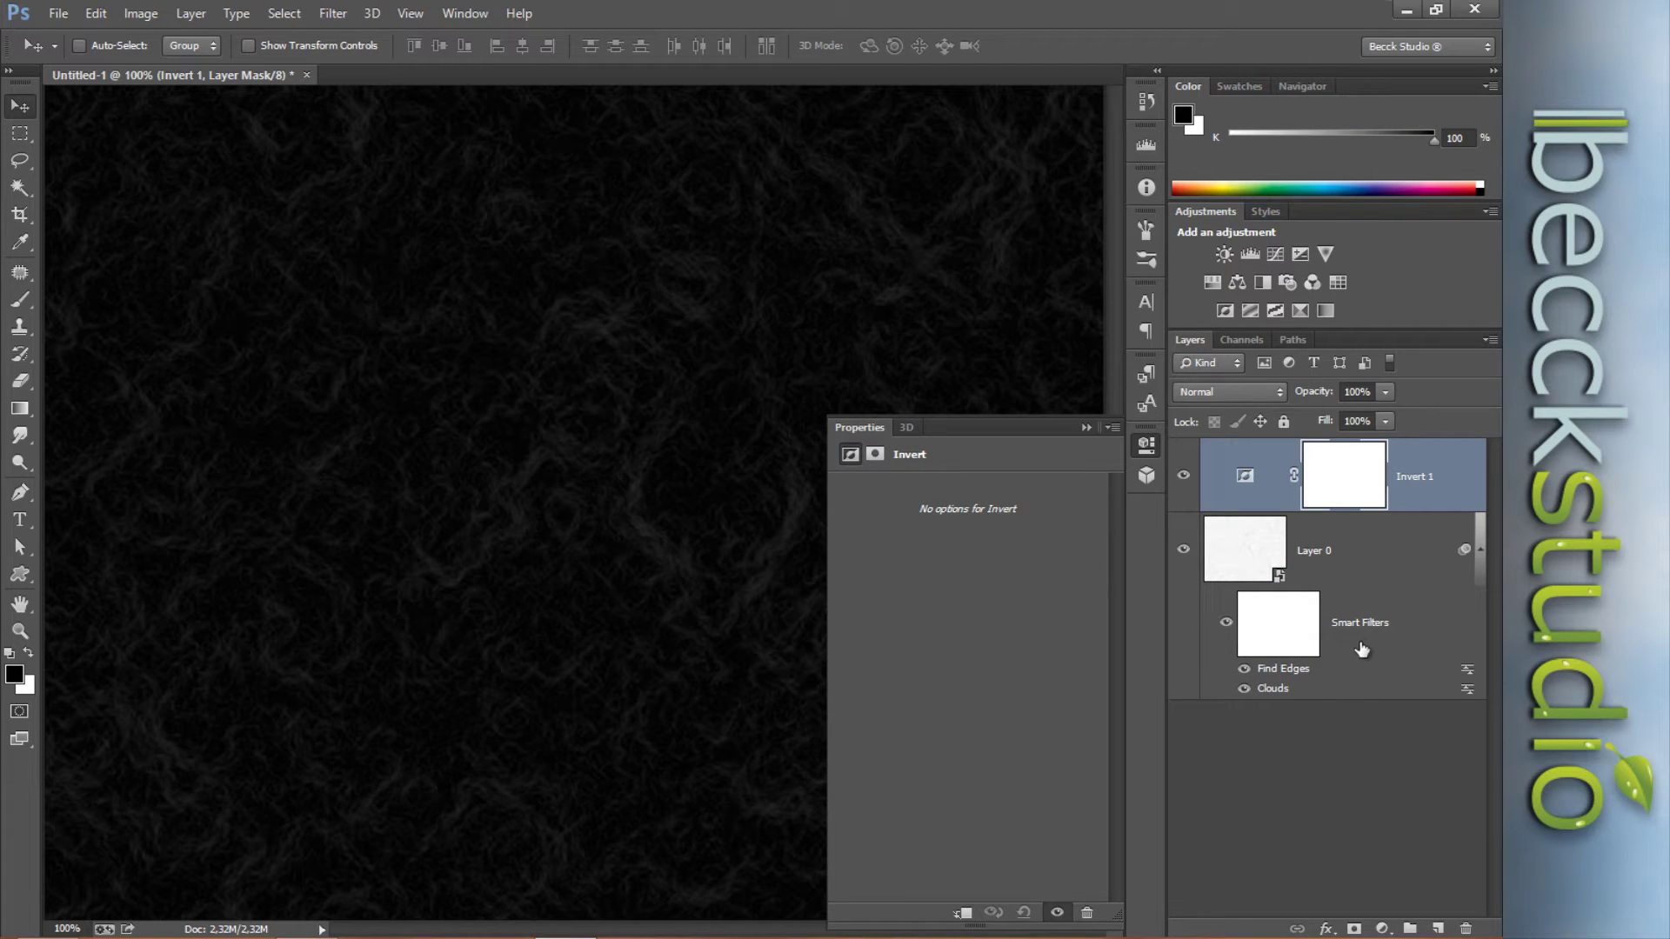
click(1365, 561)
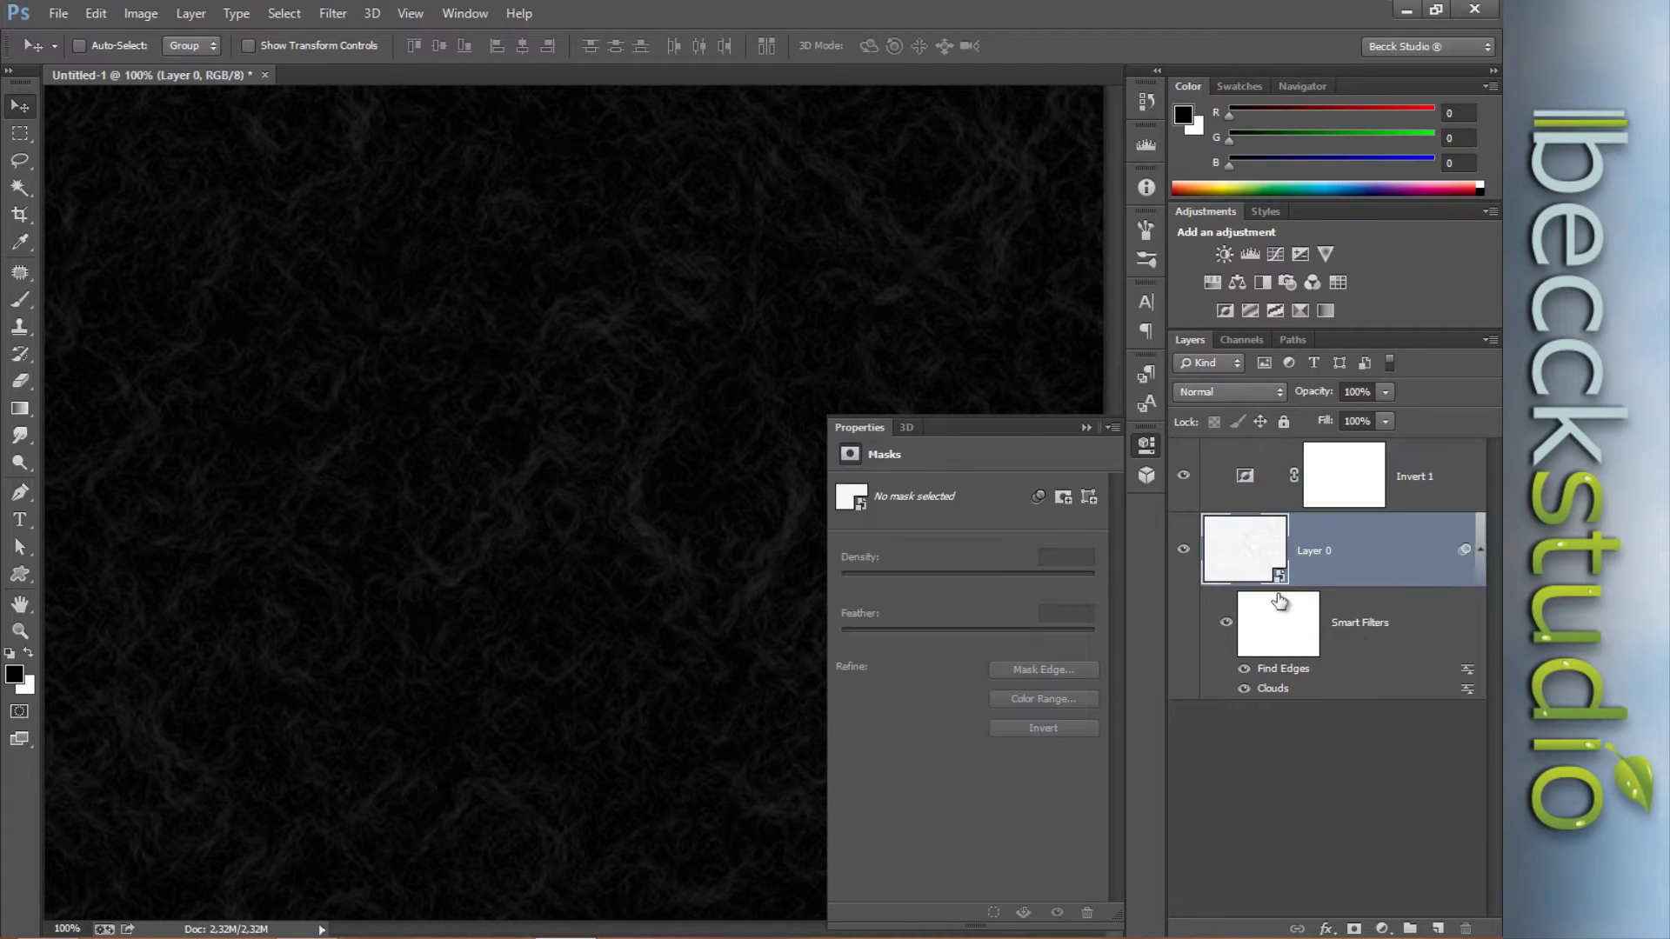
click(1347, 489)
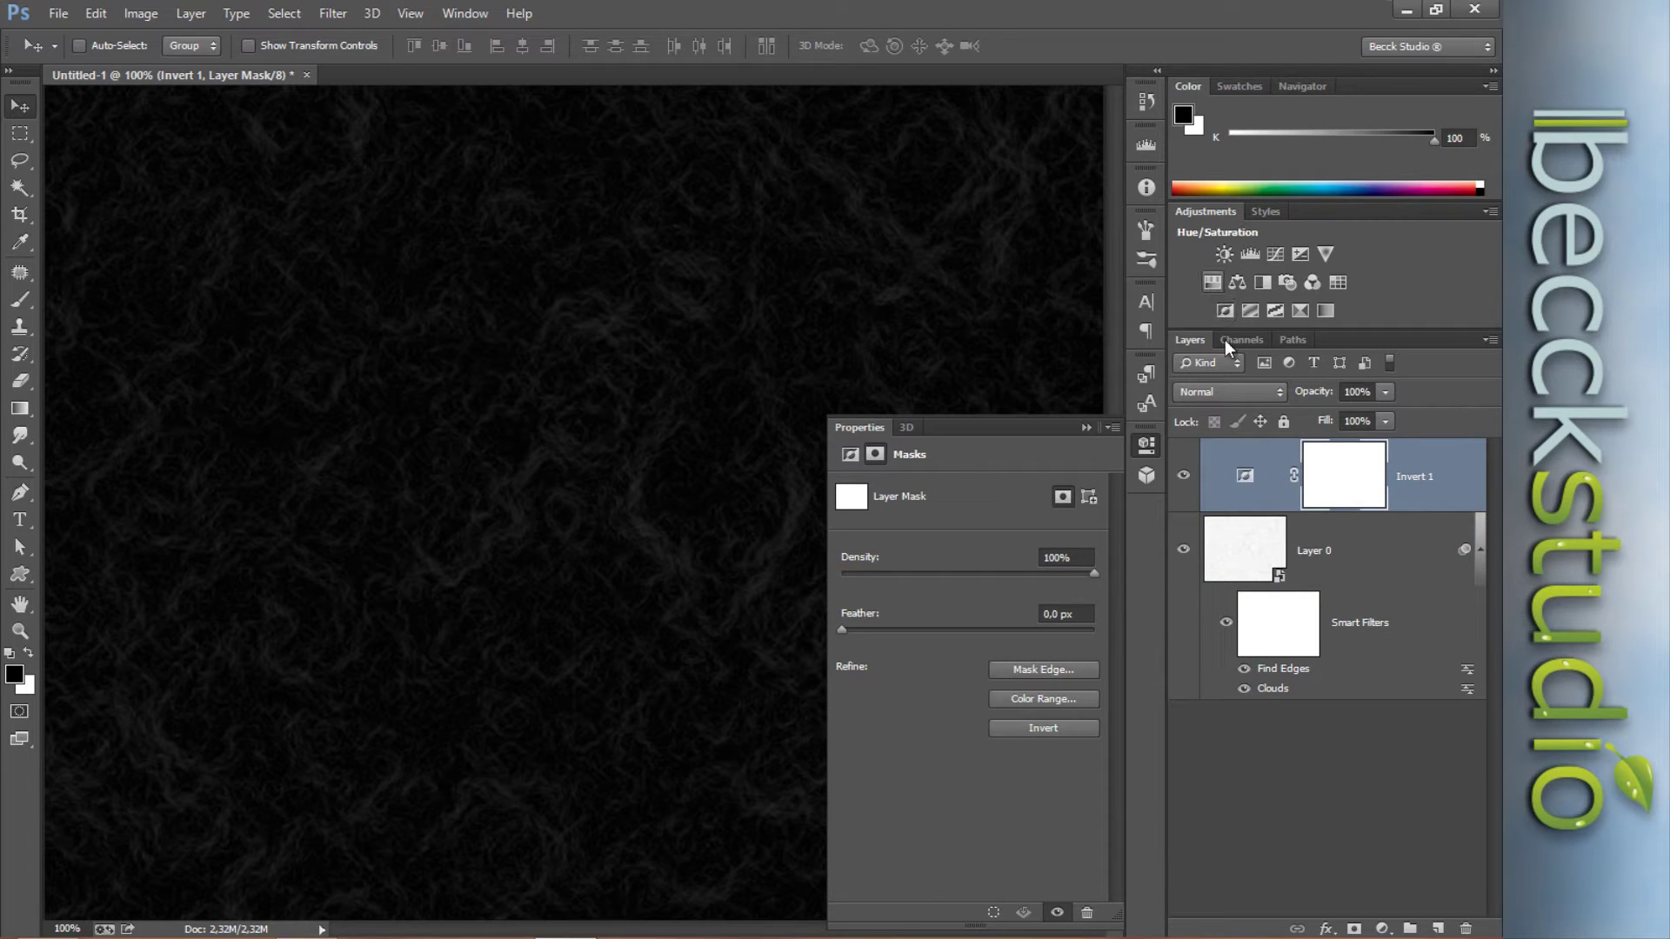
- Add a colorized Hue/Saturation adjustment layer on top with hue 190, saturation 100 and lightness +10
click(1375, 929)
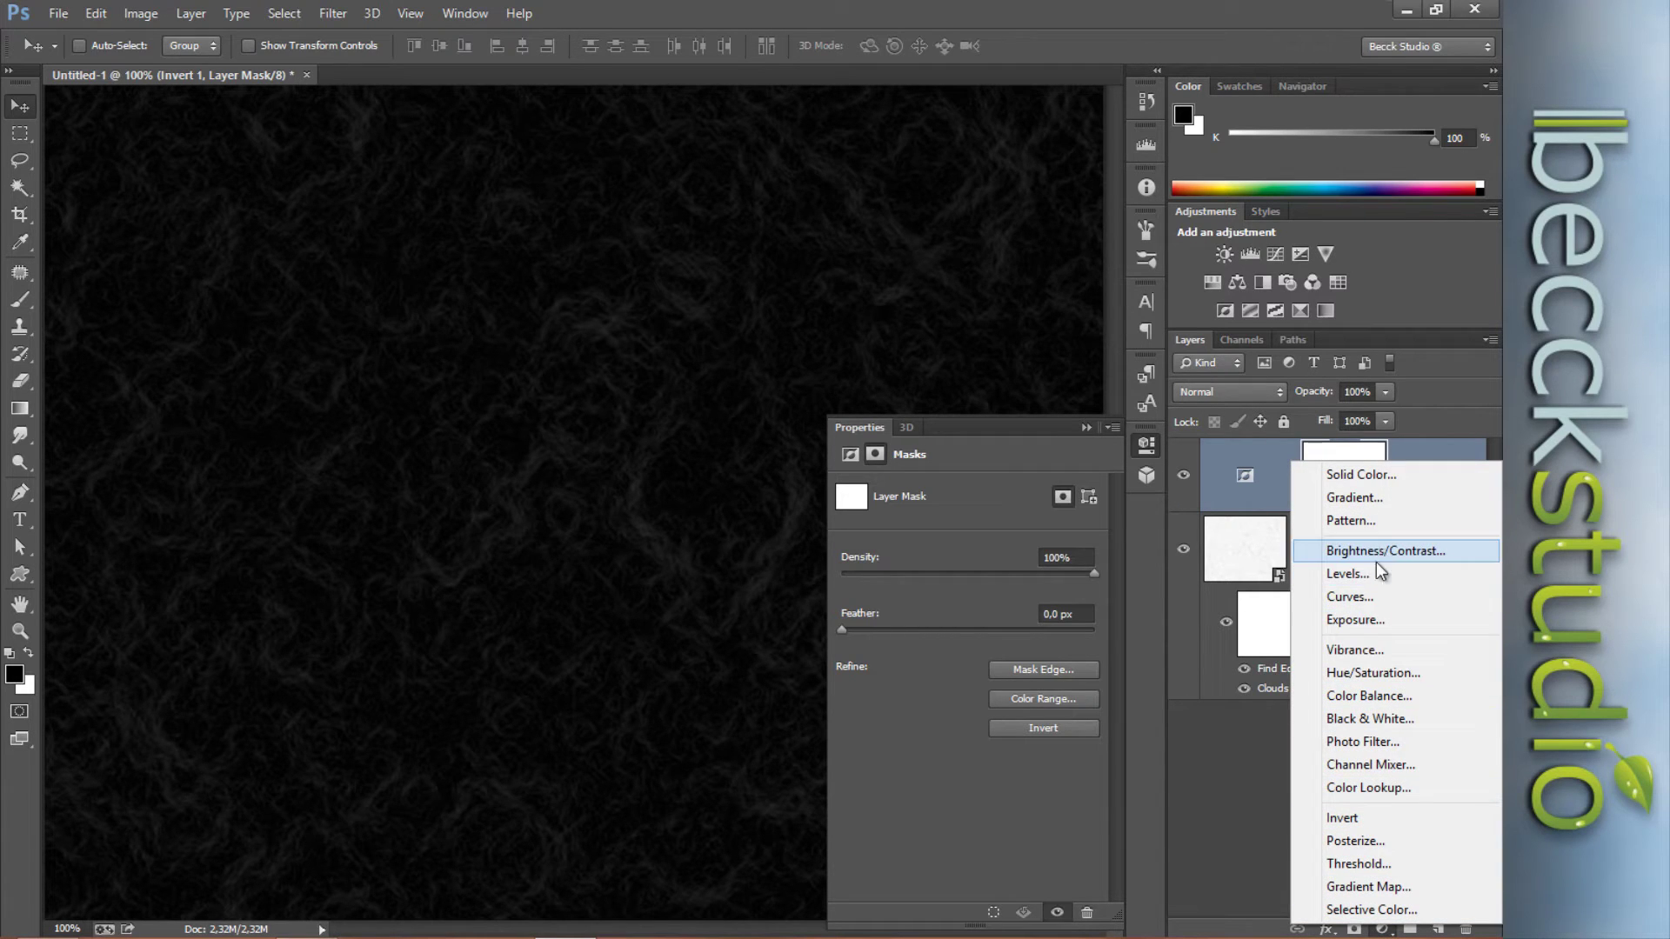
click(1371, 673)
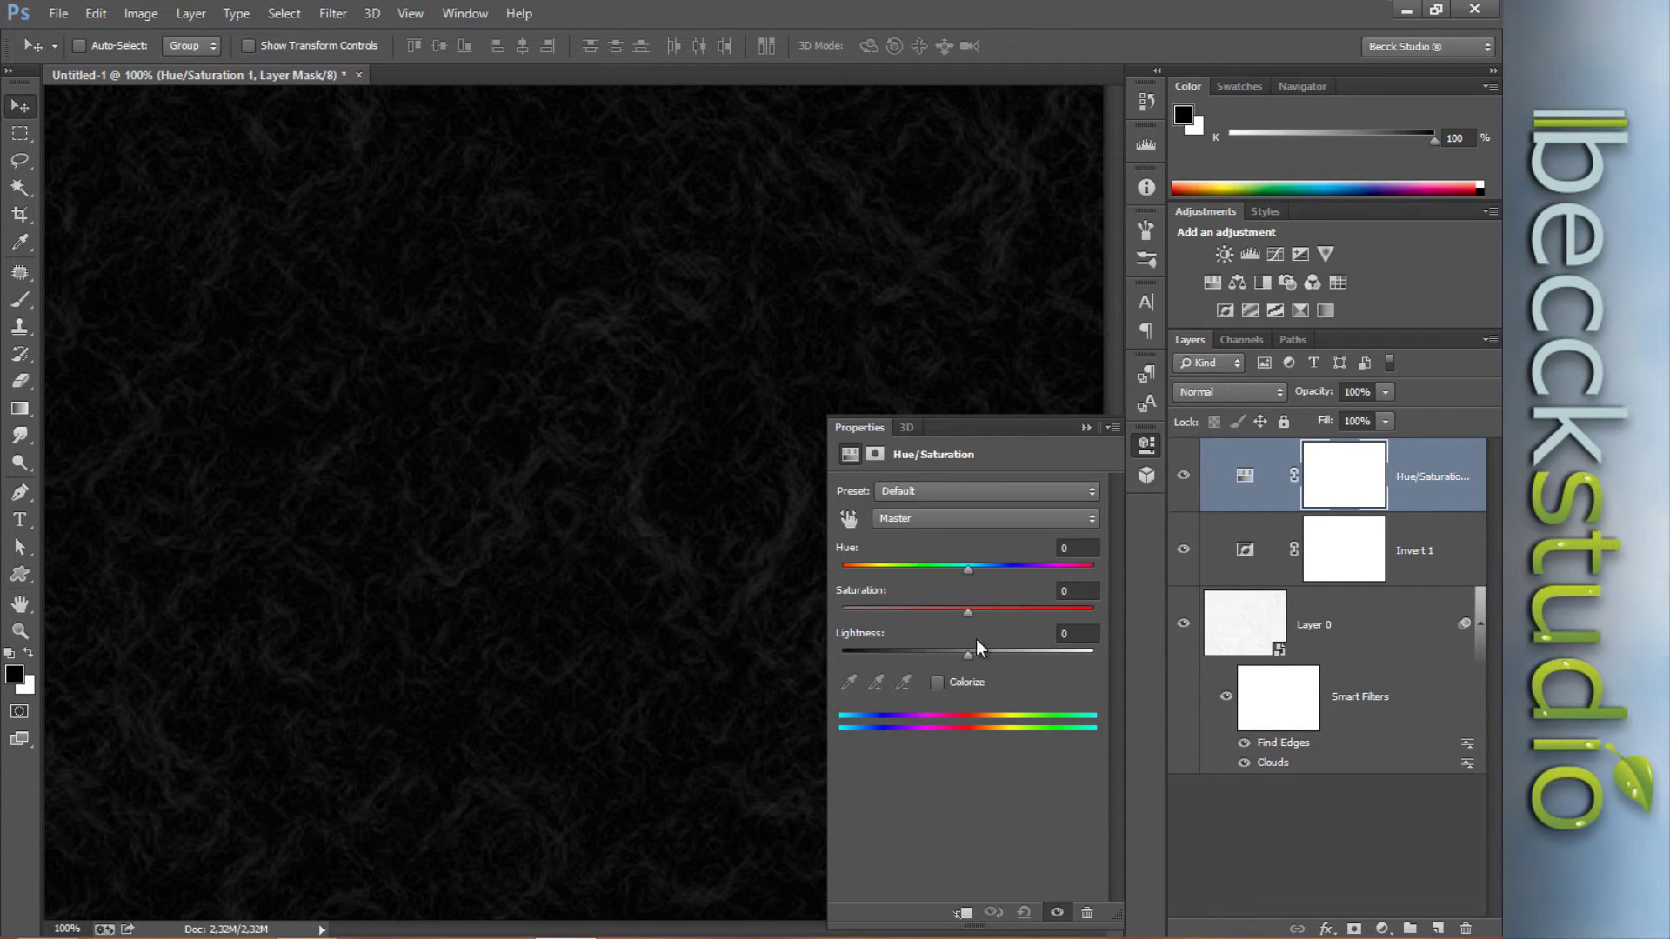
click(937, 682)
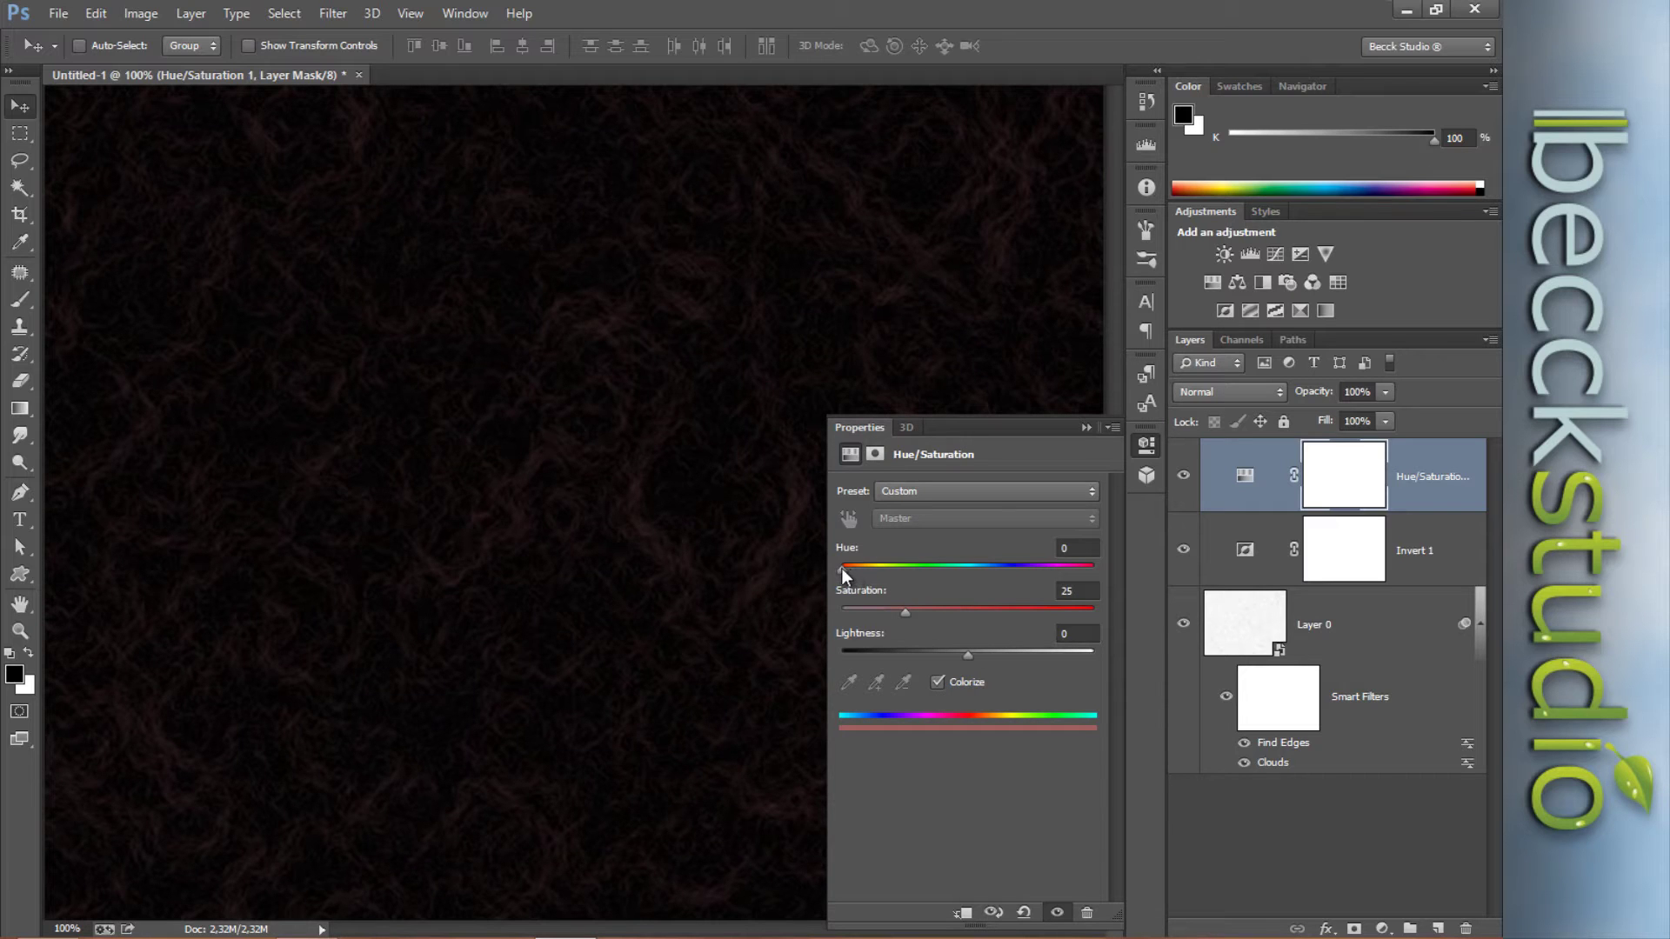
drag(842, 567, 986, 567)
drag(990, 571, 979, 576)
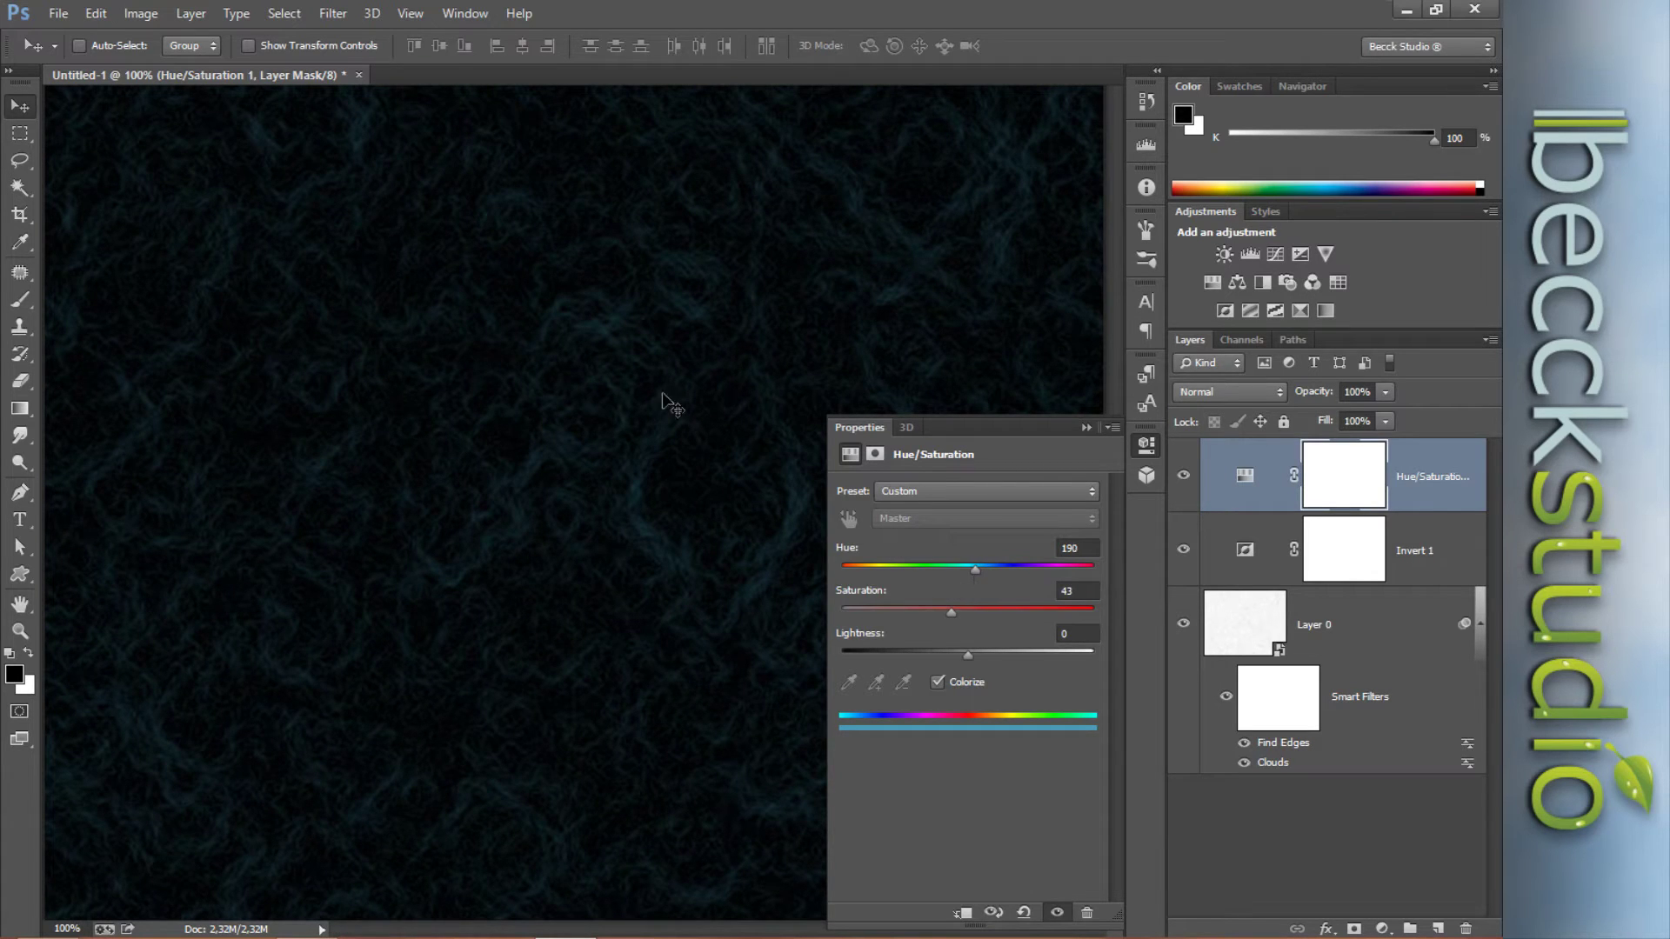
drag(982, 607, 1104, 599)
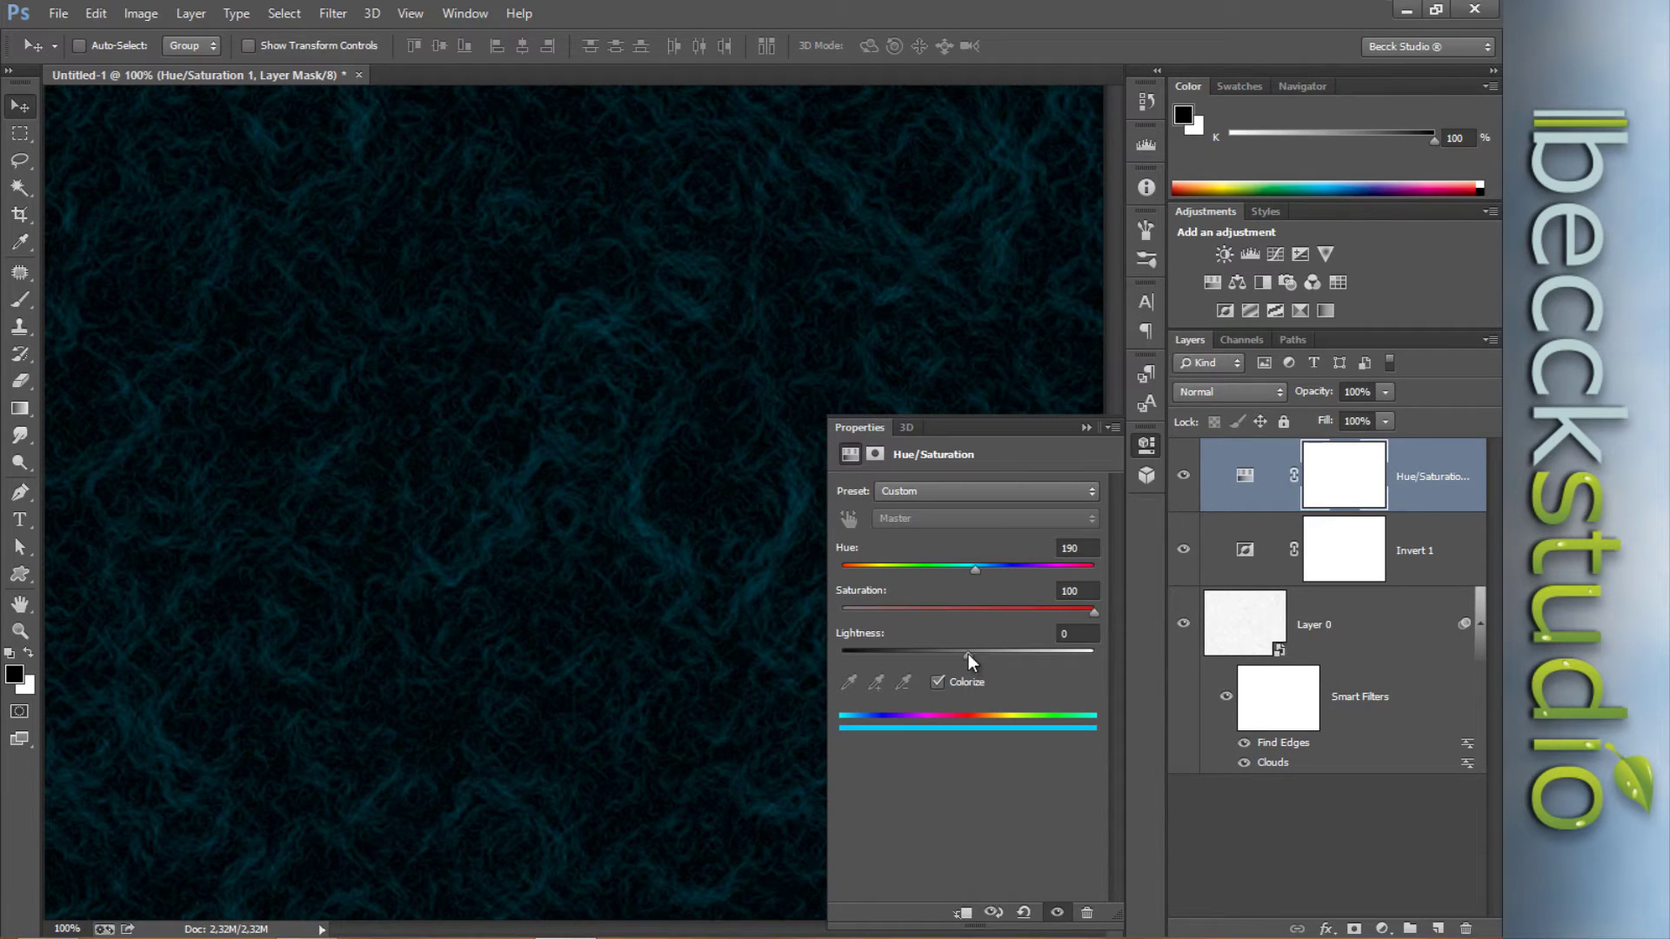
drag(968, 654, 980, 649)
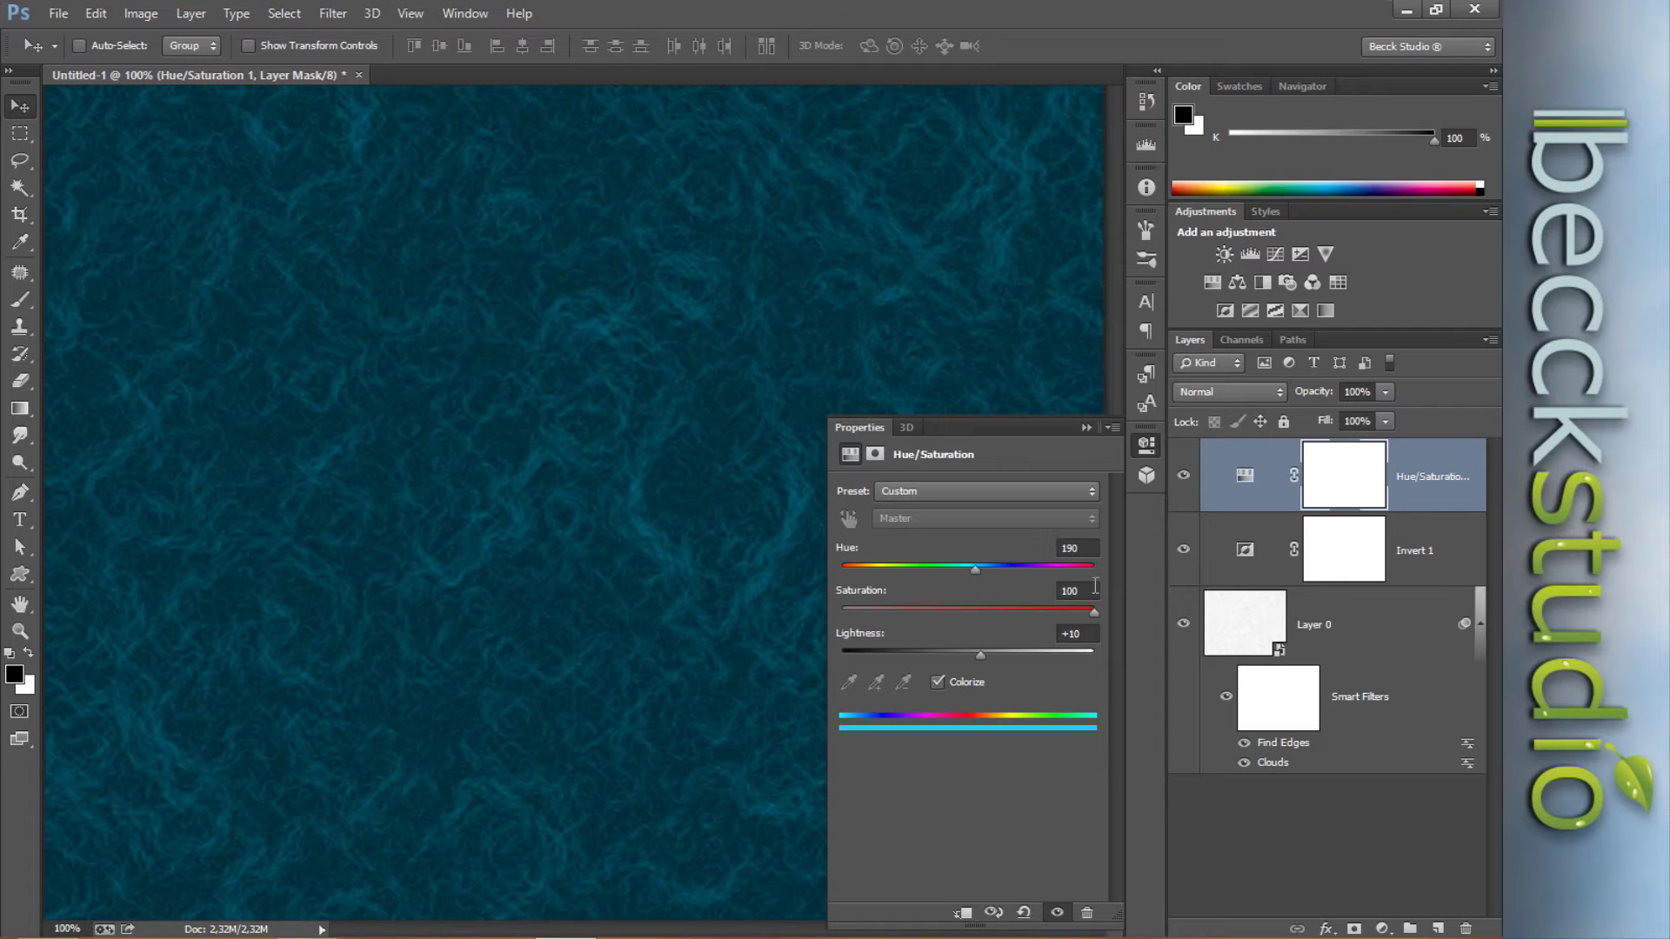
click(1340, 480)
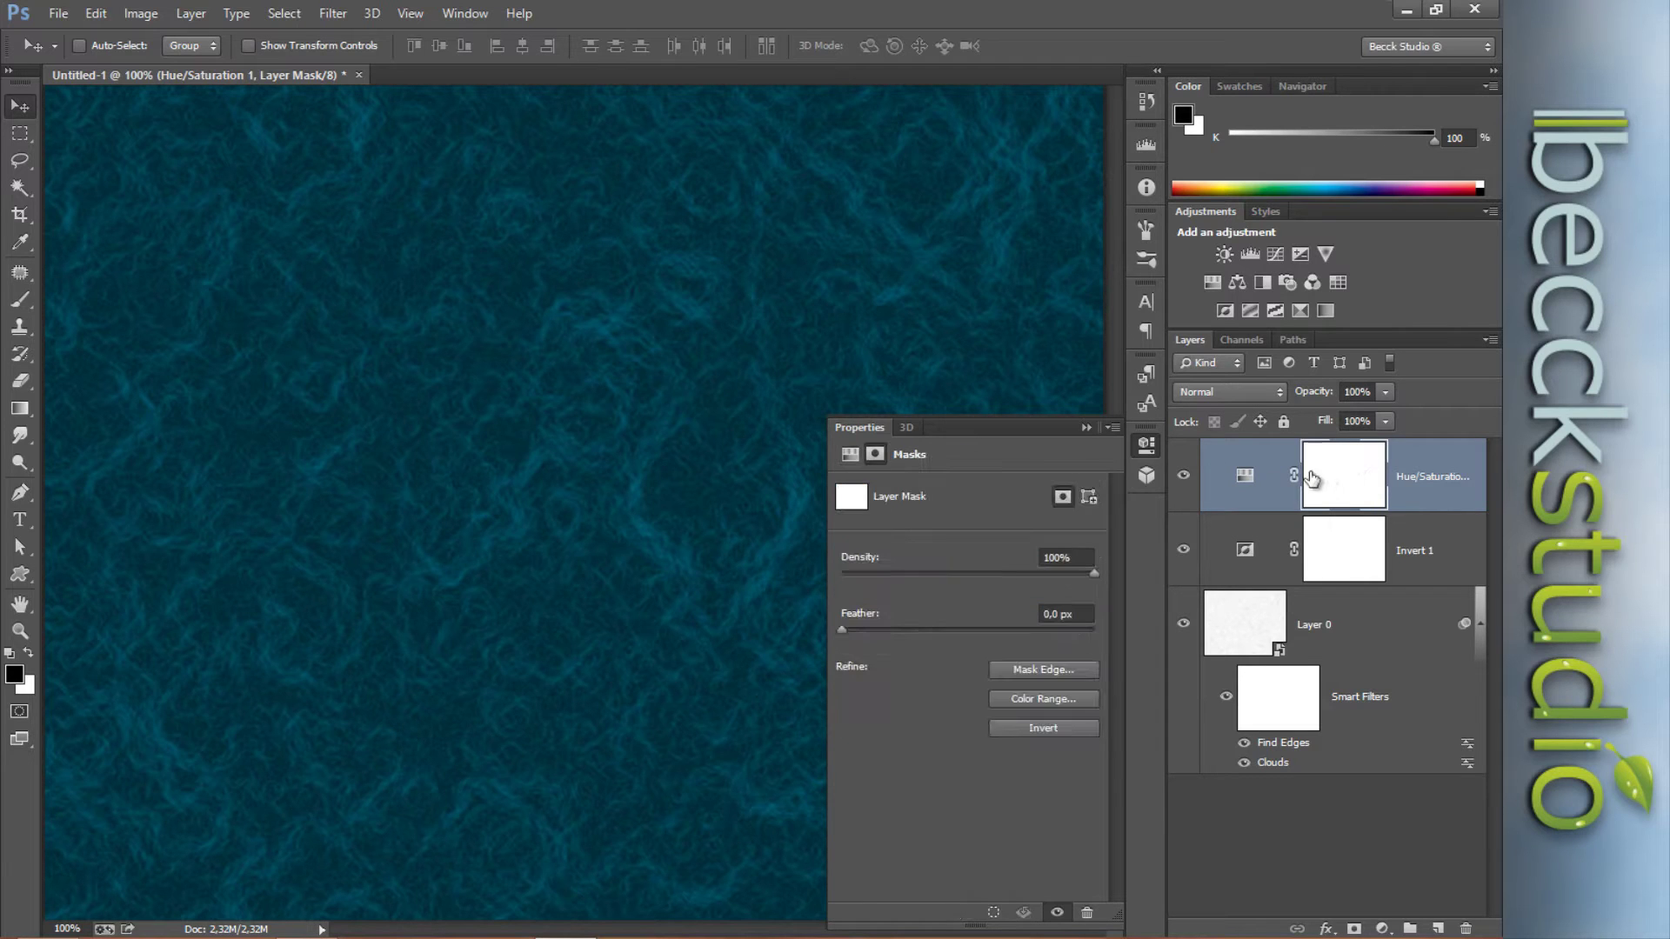
click(1216, 486)
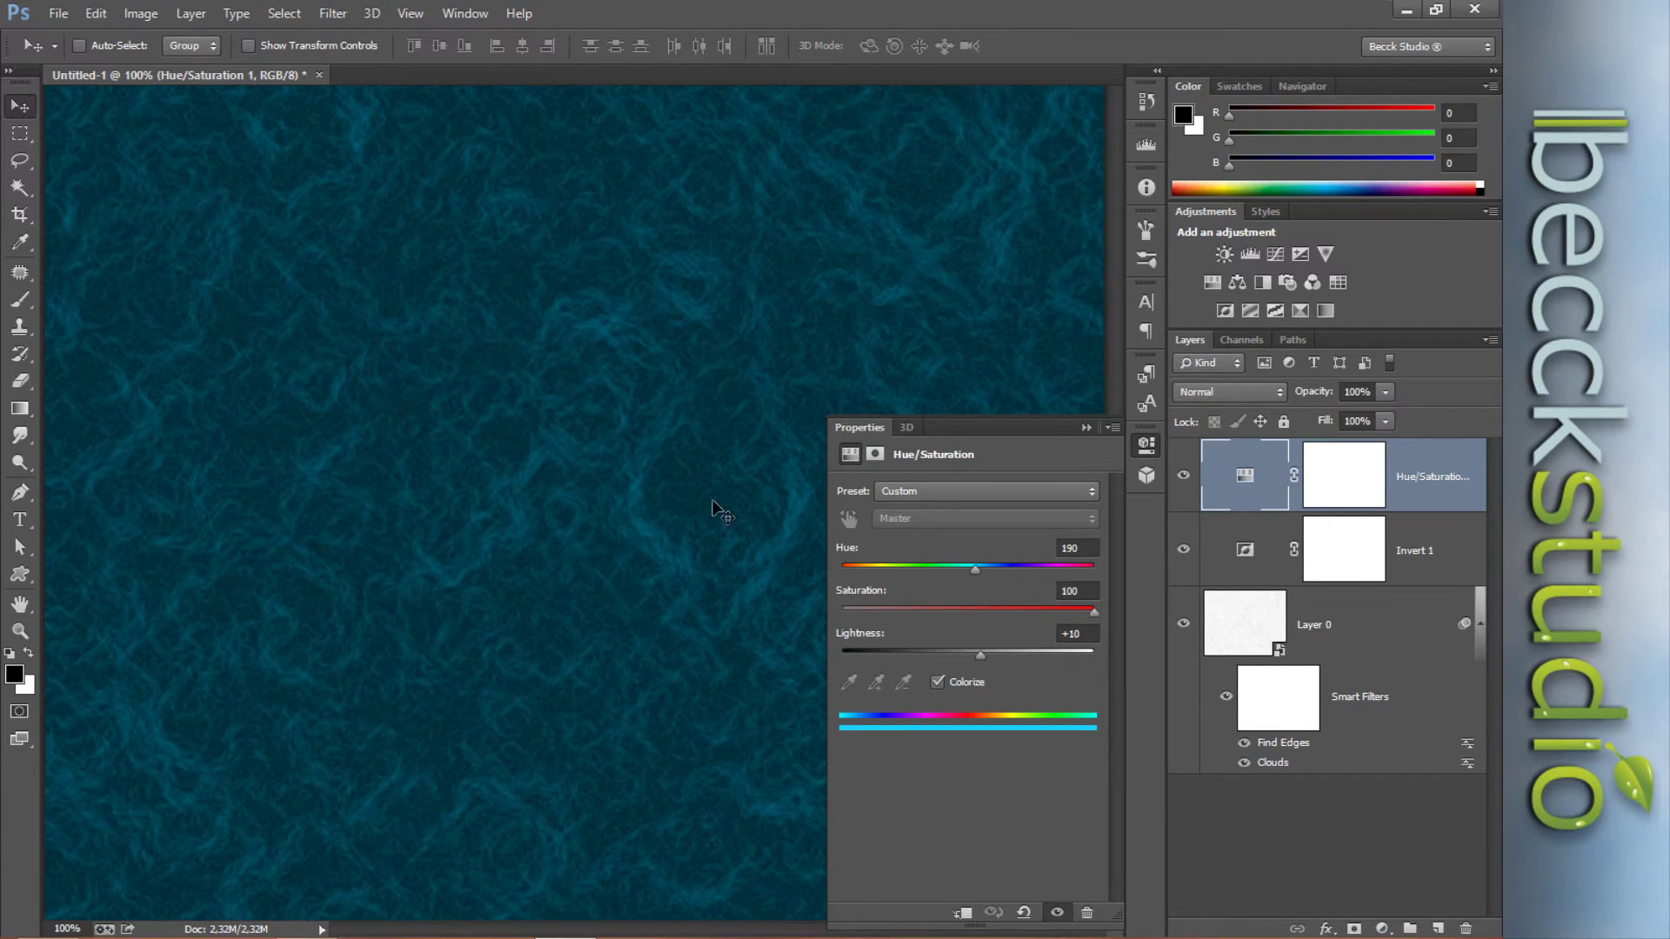
click(1240, 622)
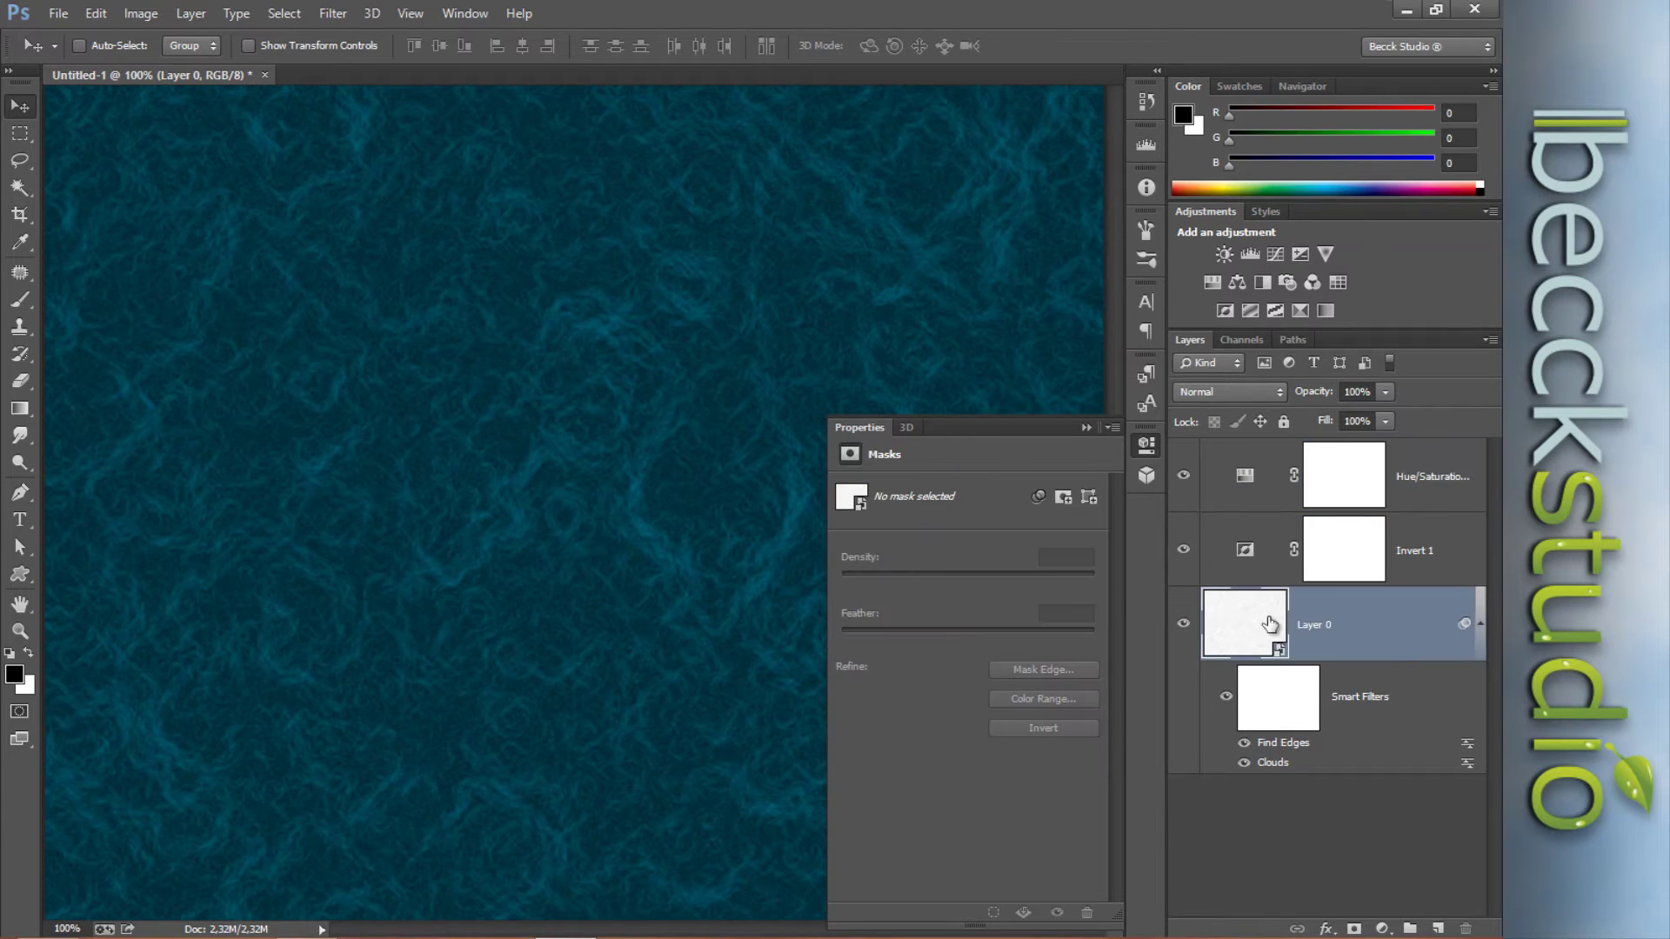
click(1331, 479)
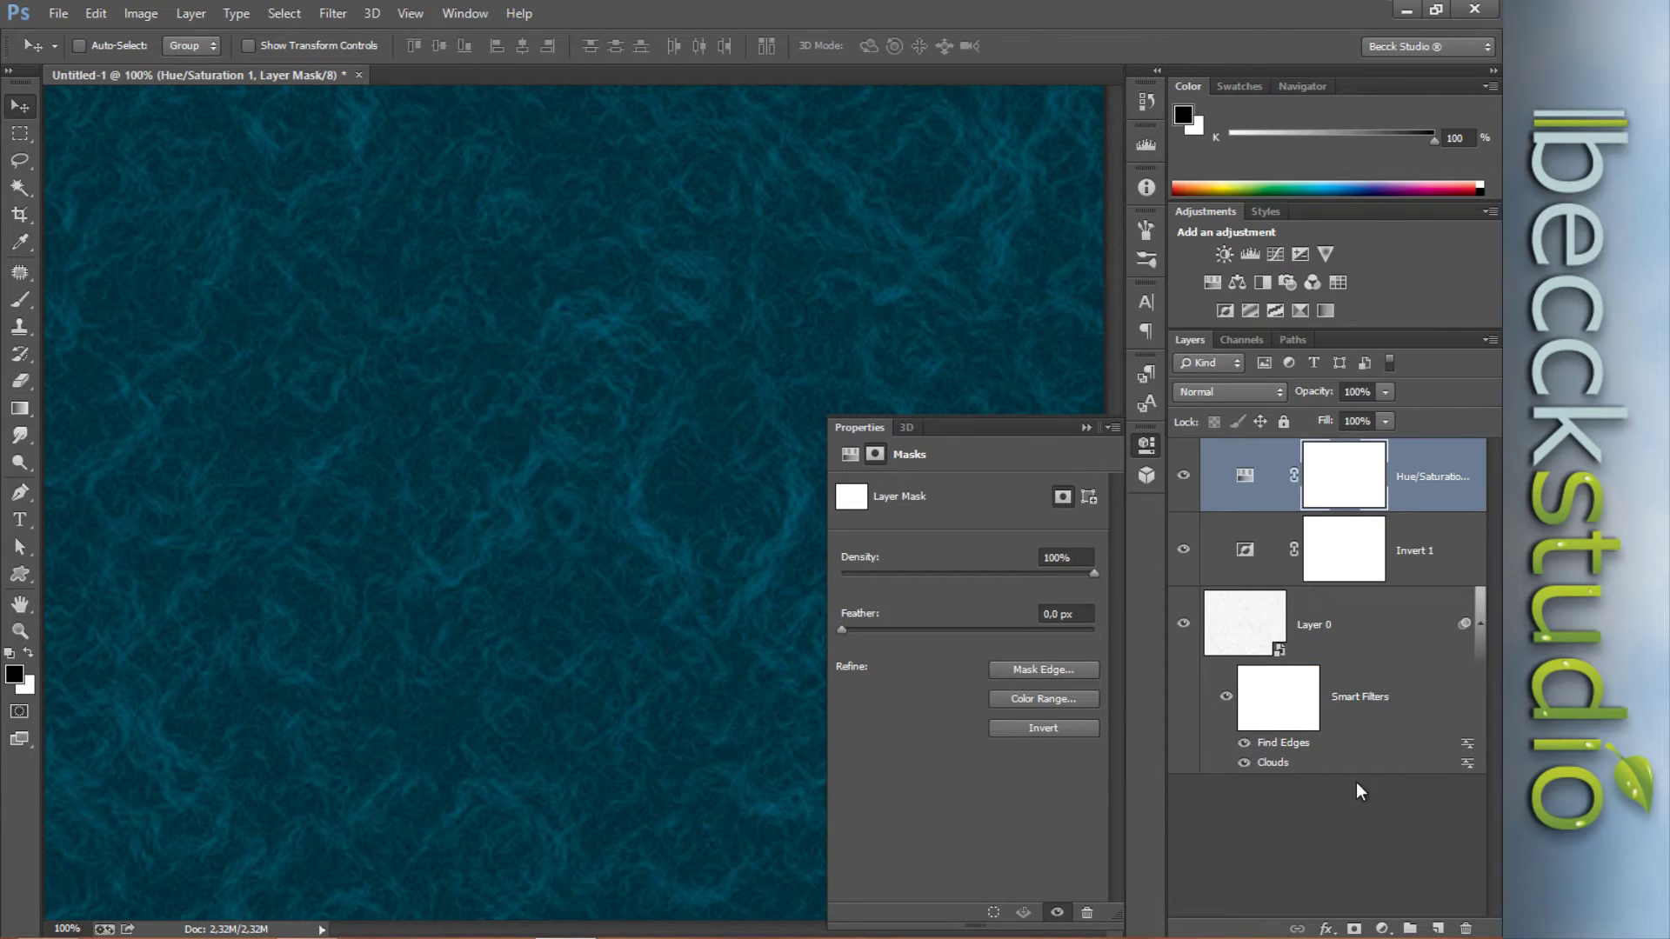
click(1292, 837)
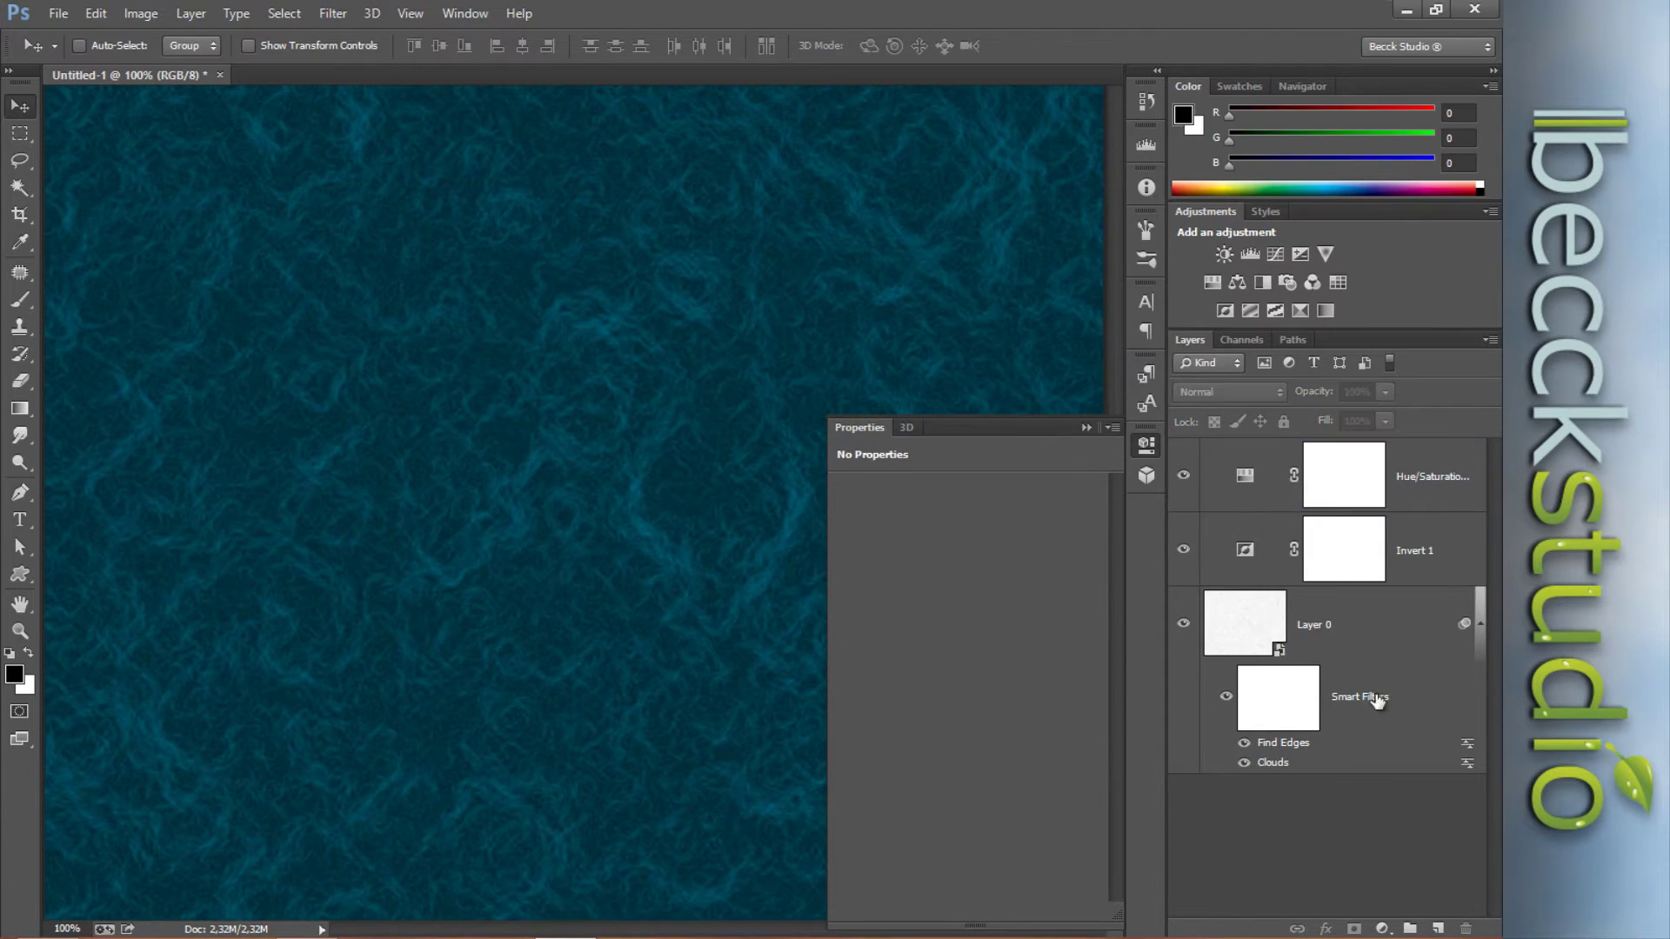
- Select the Hue/Saturation layer's mask and collapse the smart filter list of Layer 0
click(1354, 486)
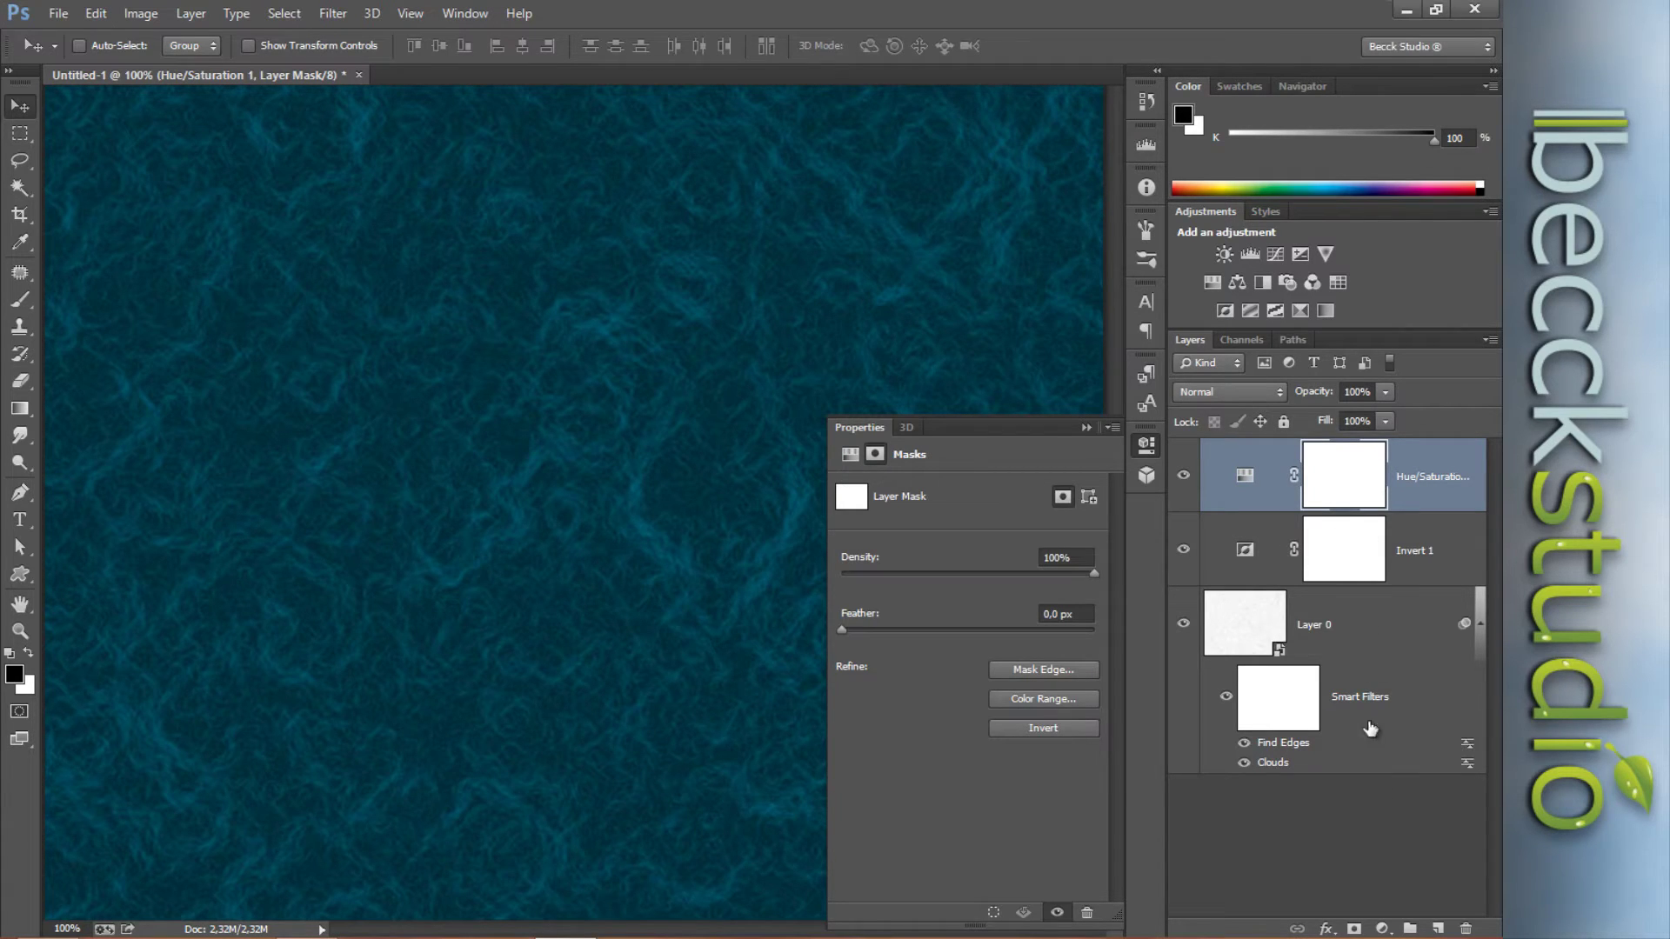
click(1479, 623)
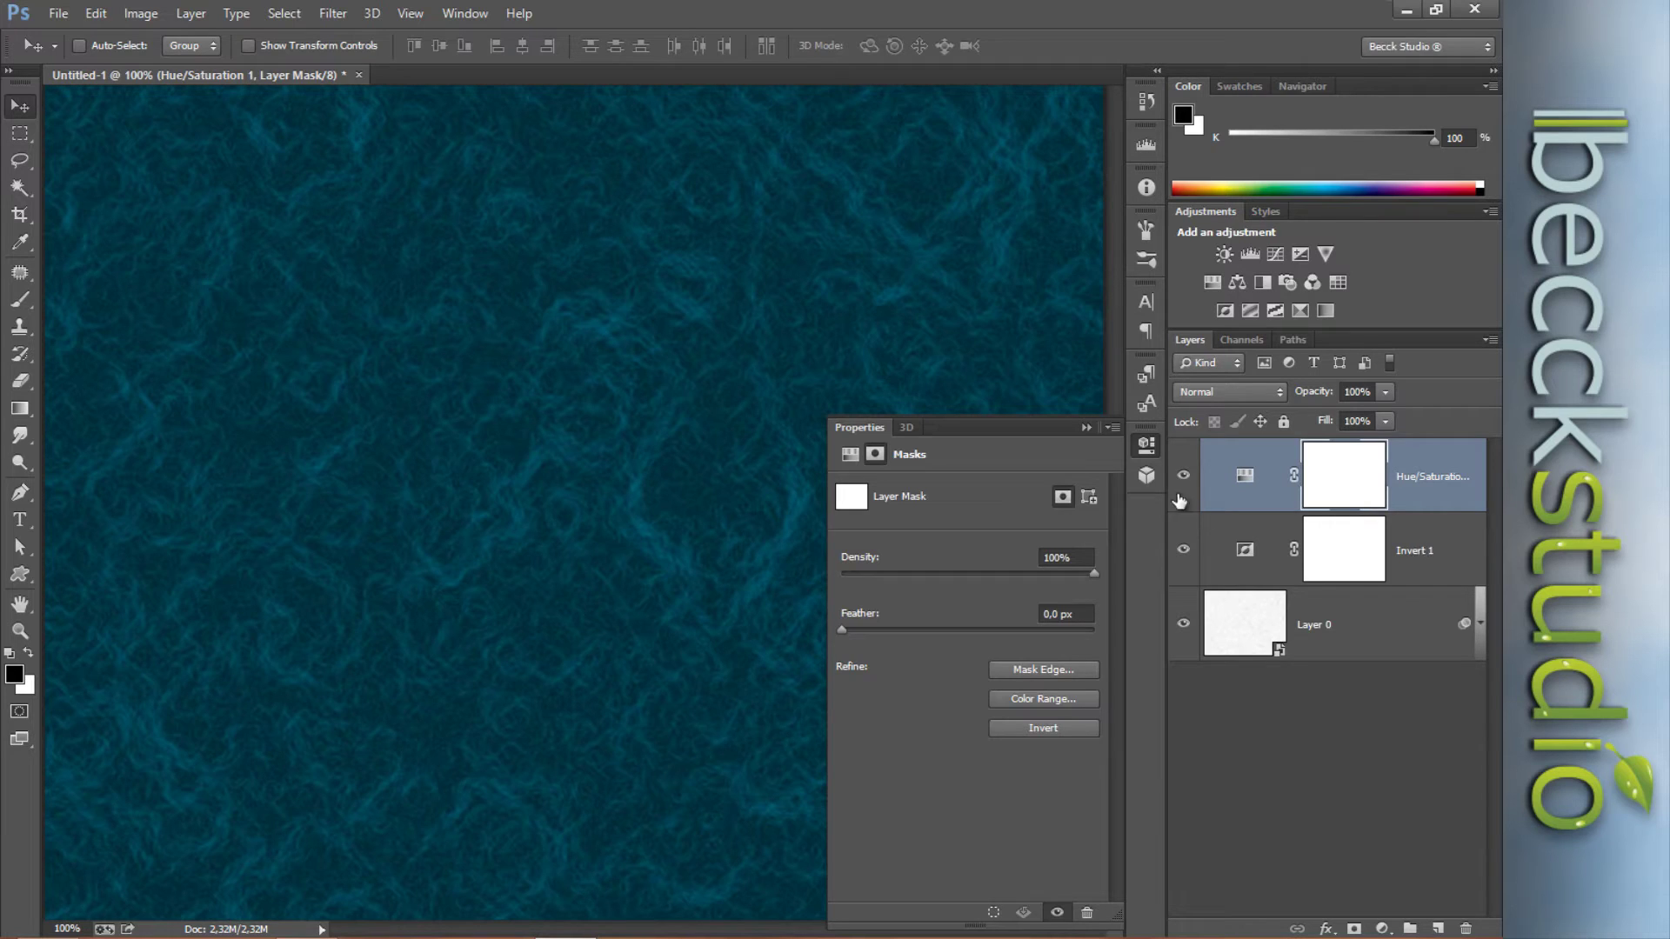
- Convert the Hue/Saturation, Invert and Layer 0 layers together into a single smart object
click(1147, 445)
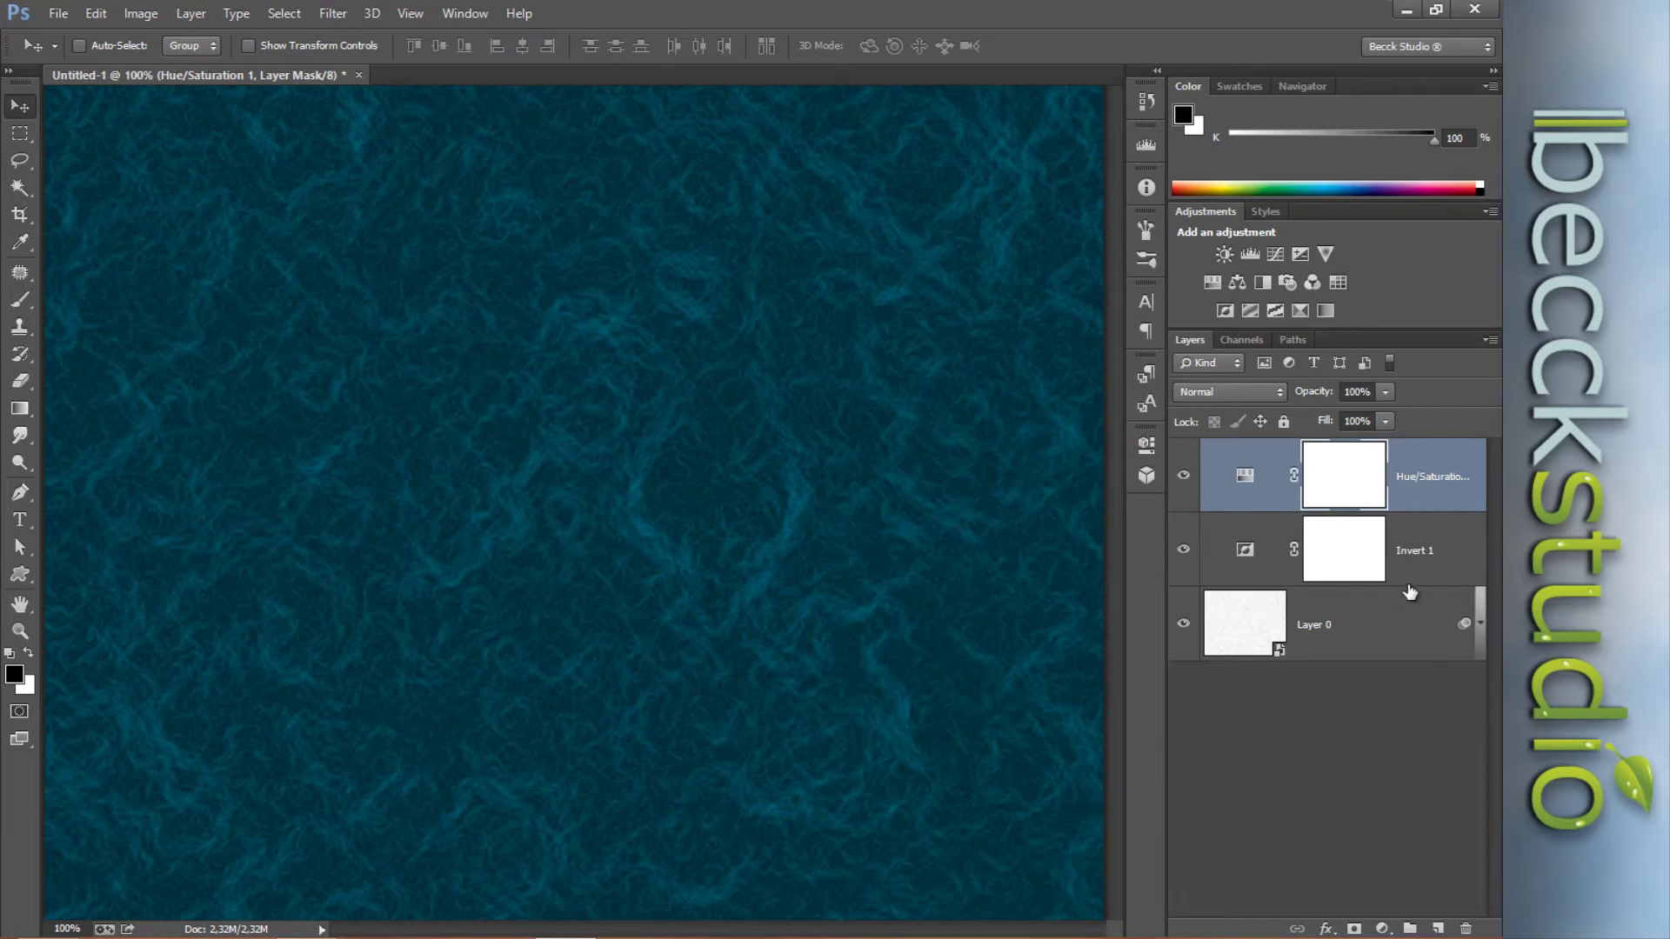
shift+click(1418, 635)
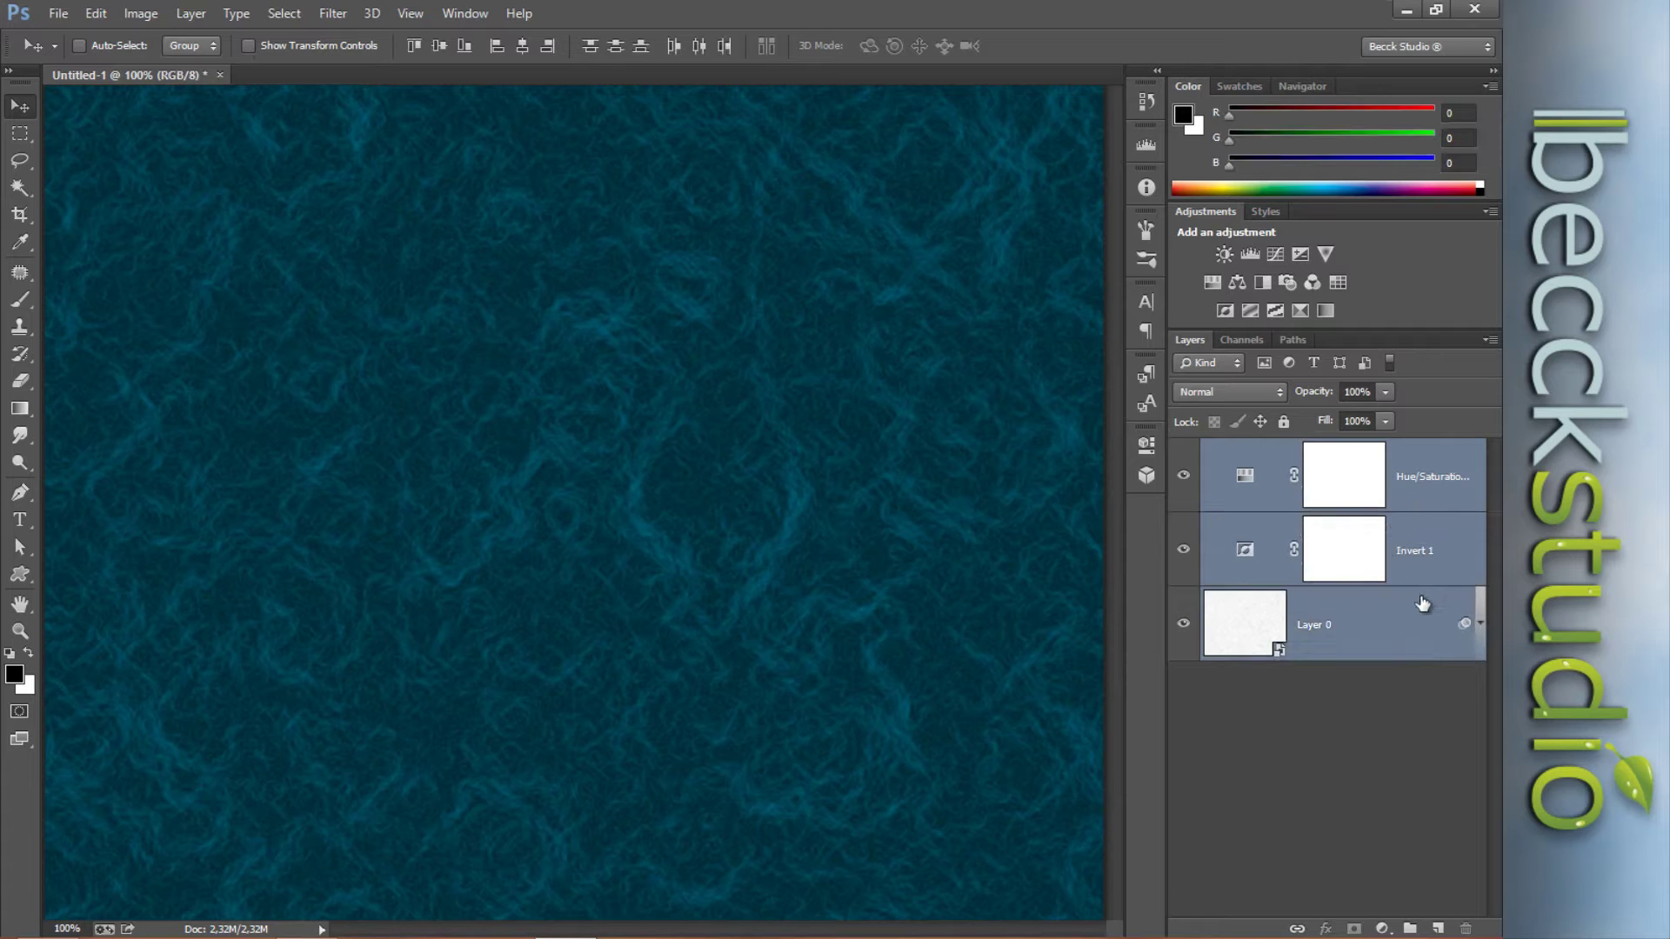
right_click(1383, 624)
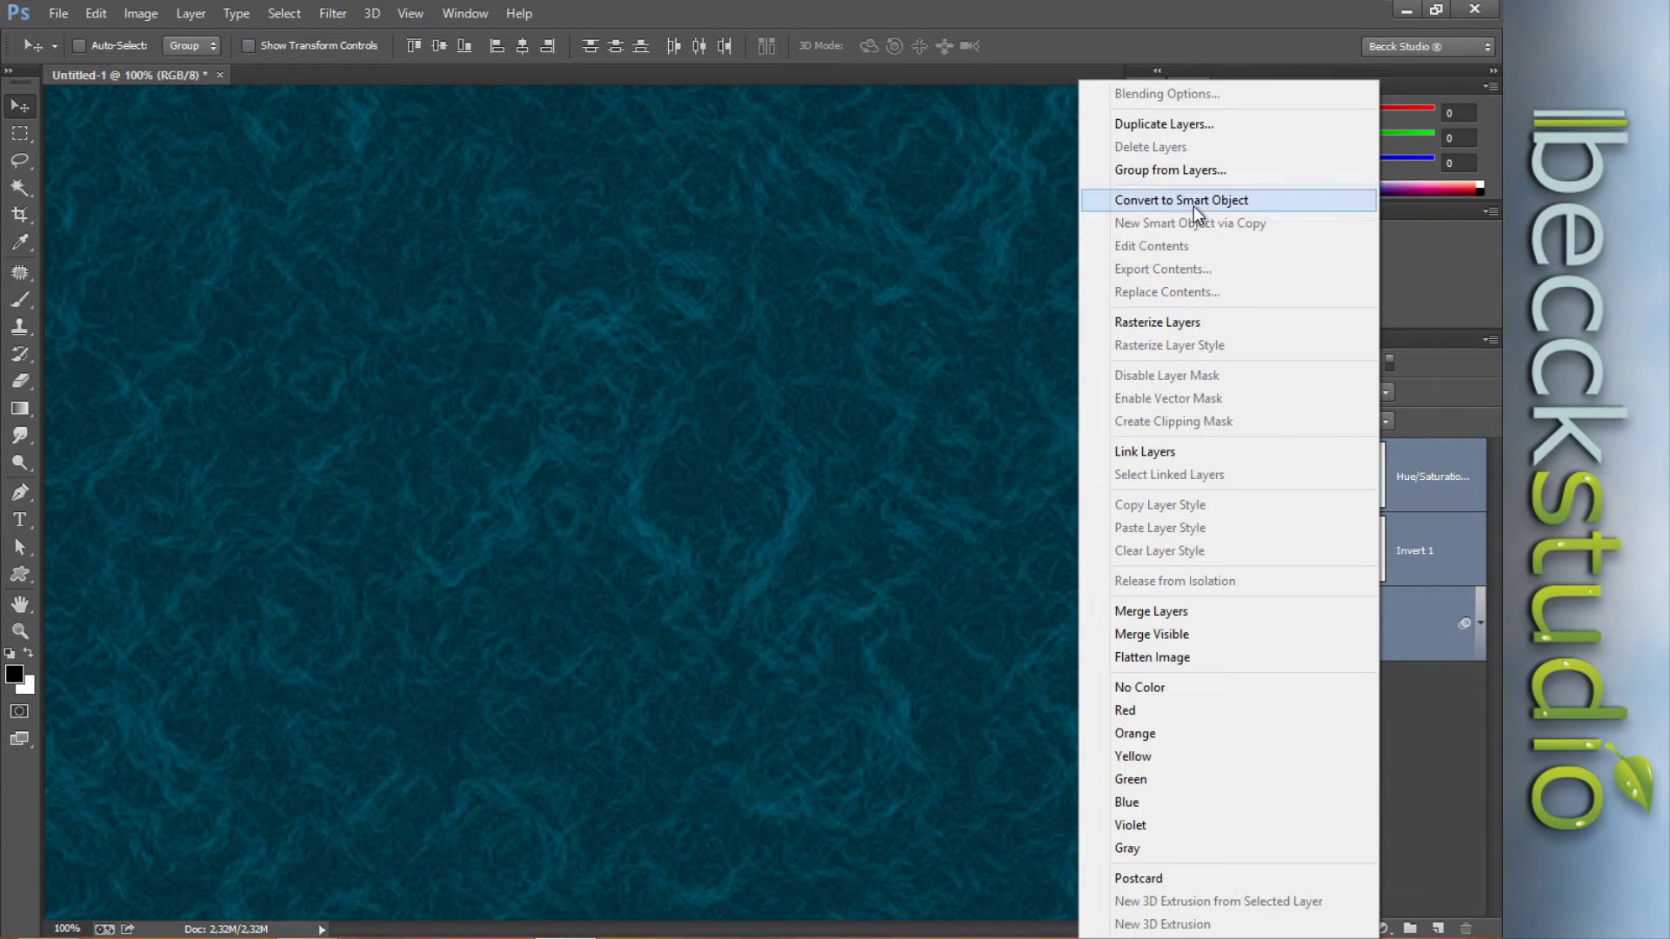
click(1194, 204)
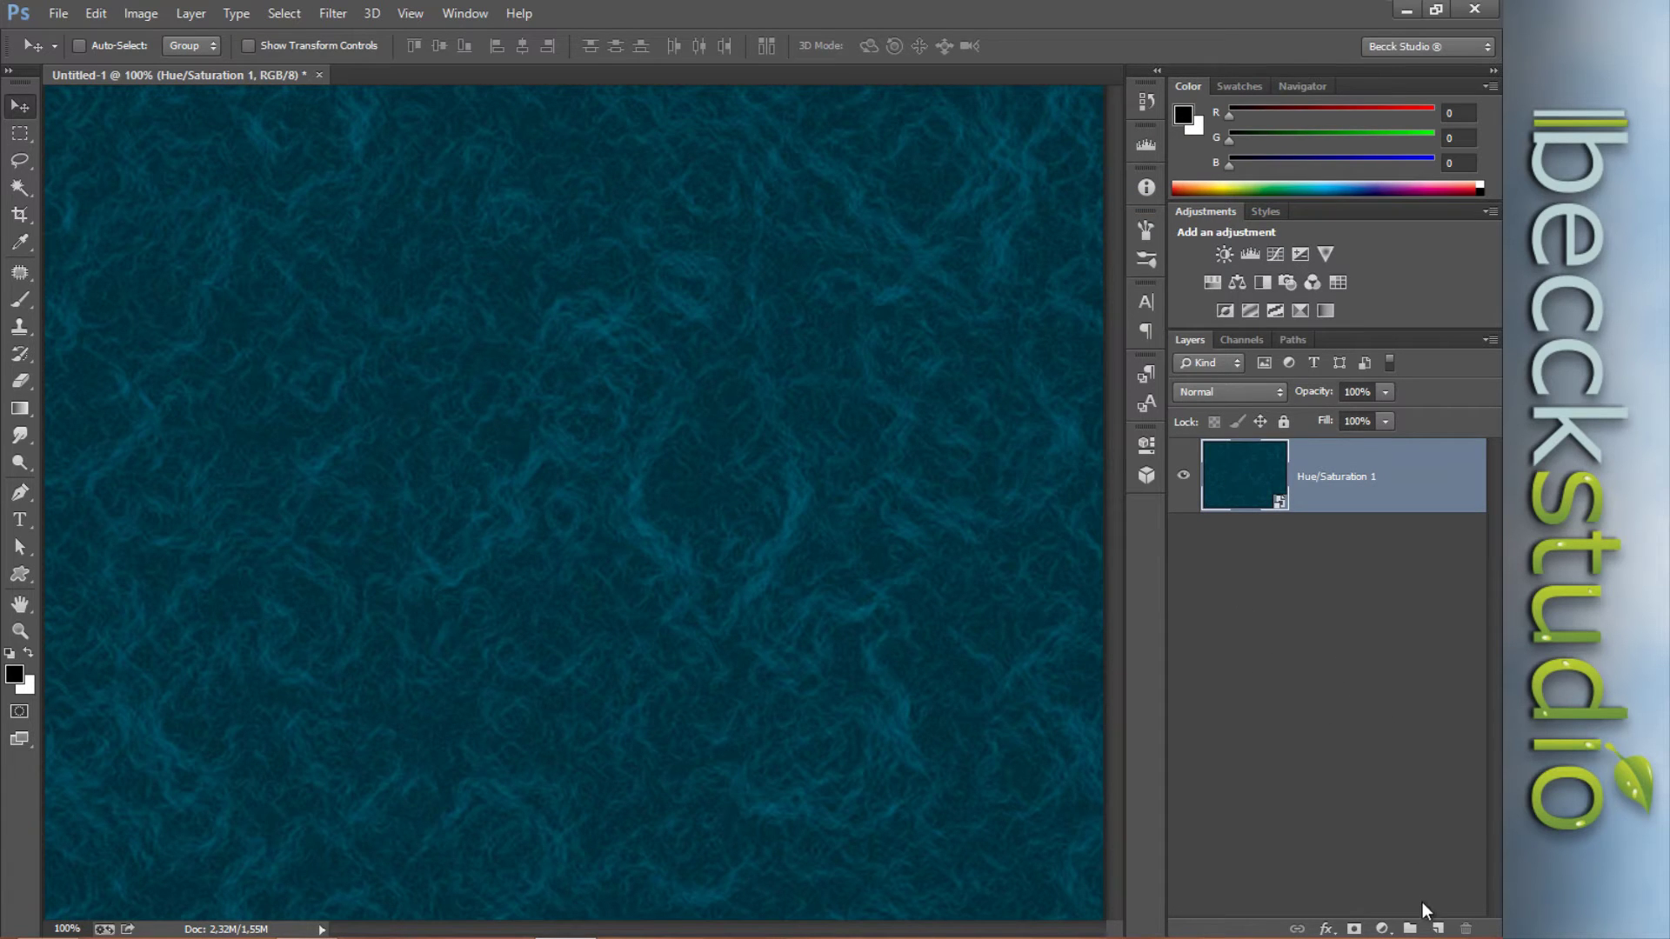
- Add a new empty layer above the smart object and fill it with the Clouds render filter
click(1438, 928)
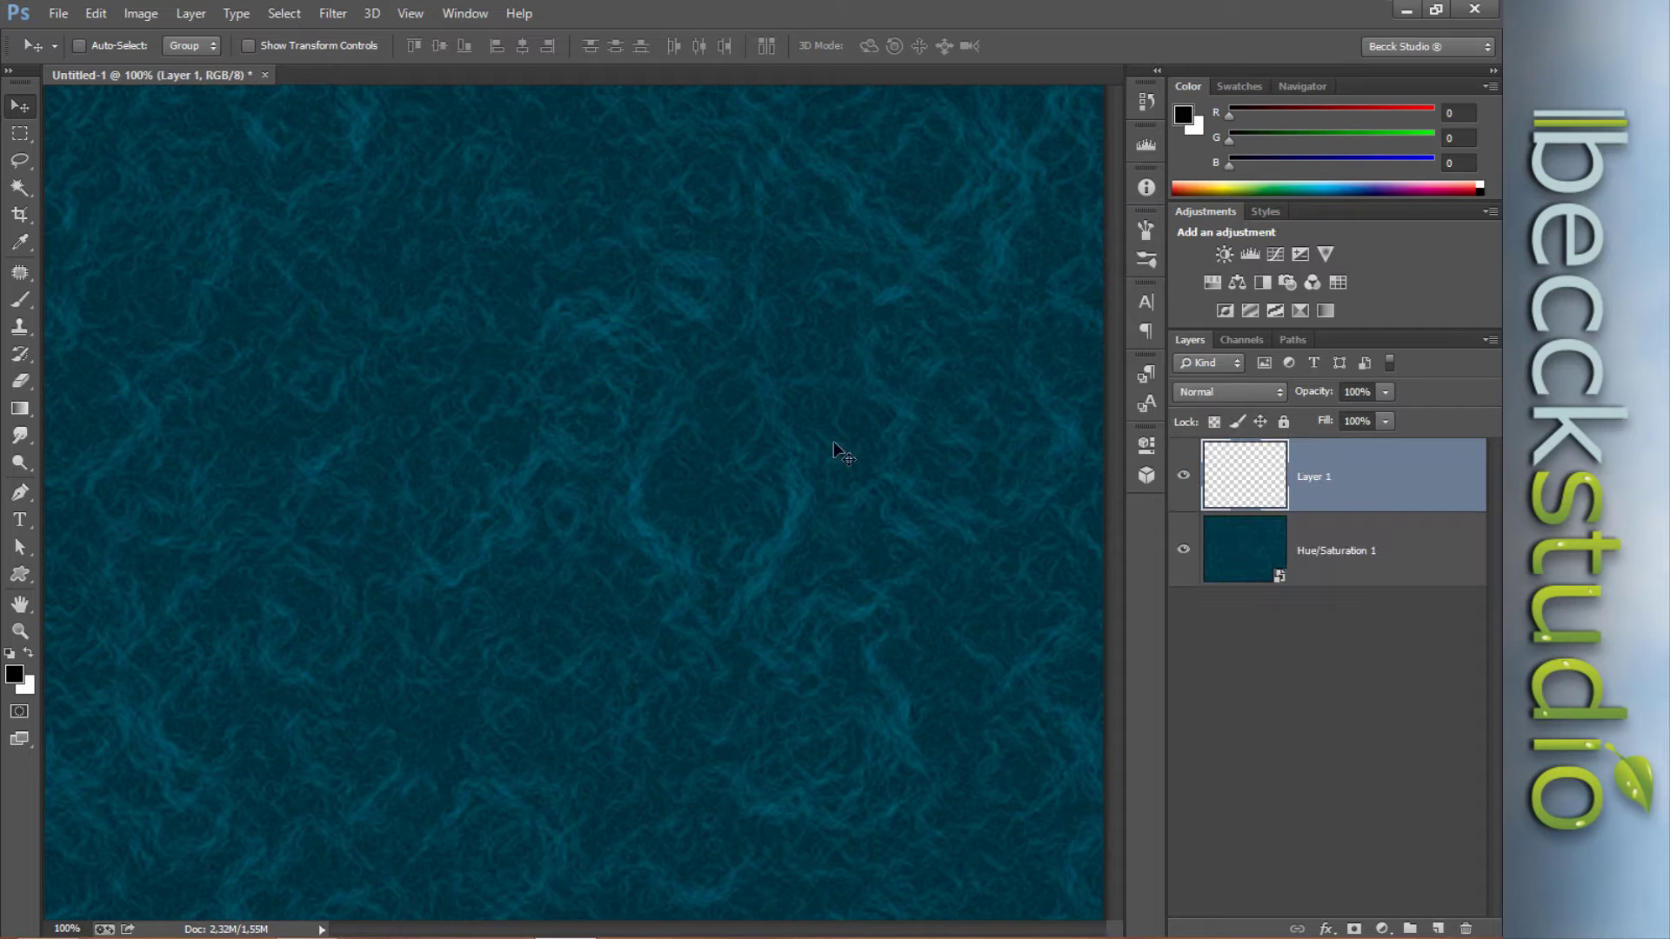
click(324, 15)
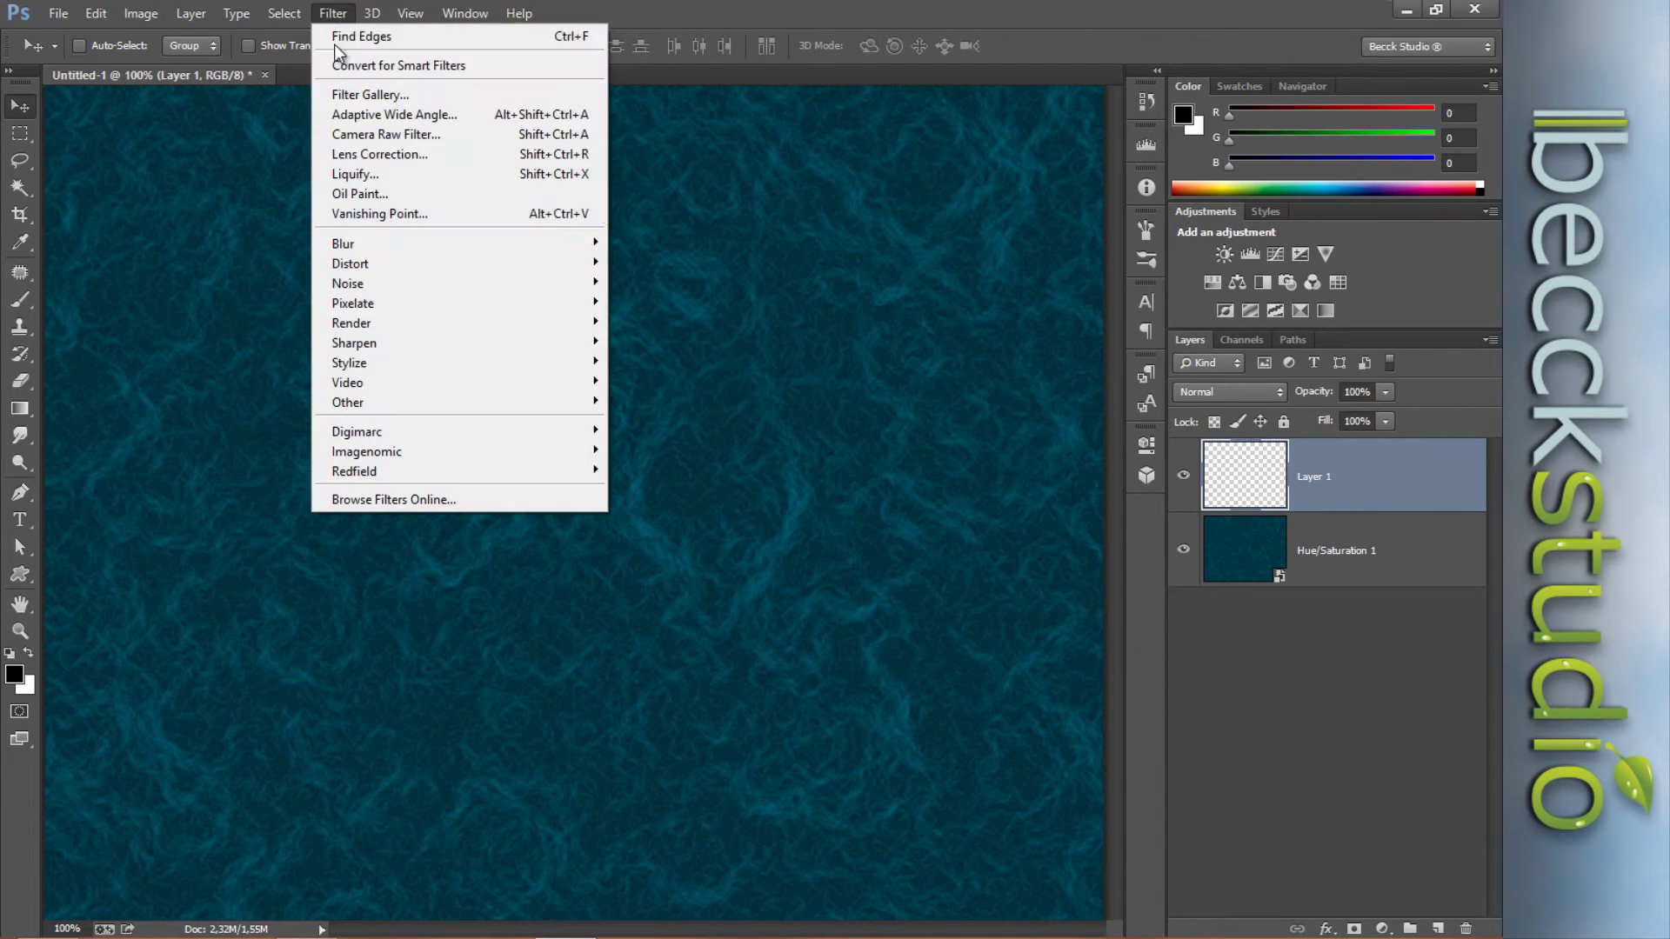
mouse_move(409, 328)
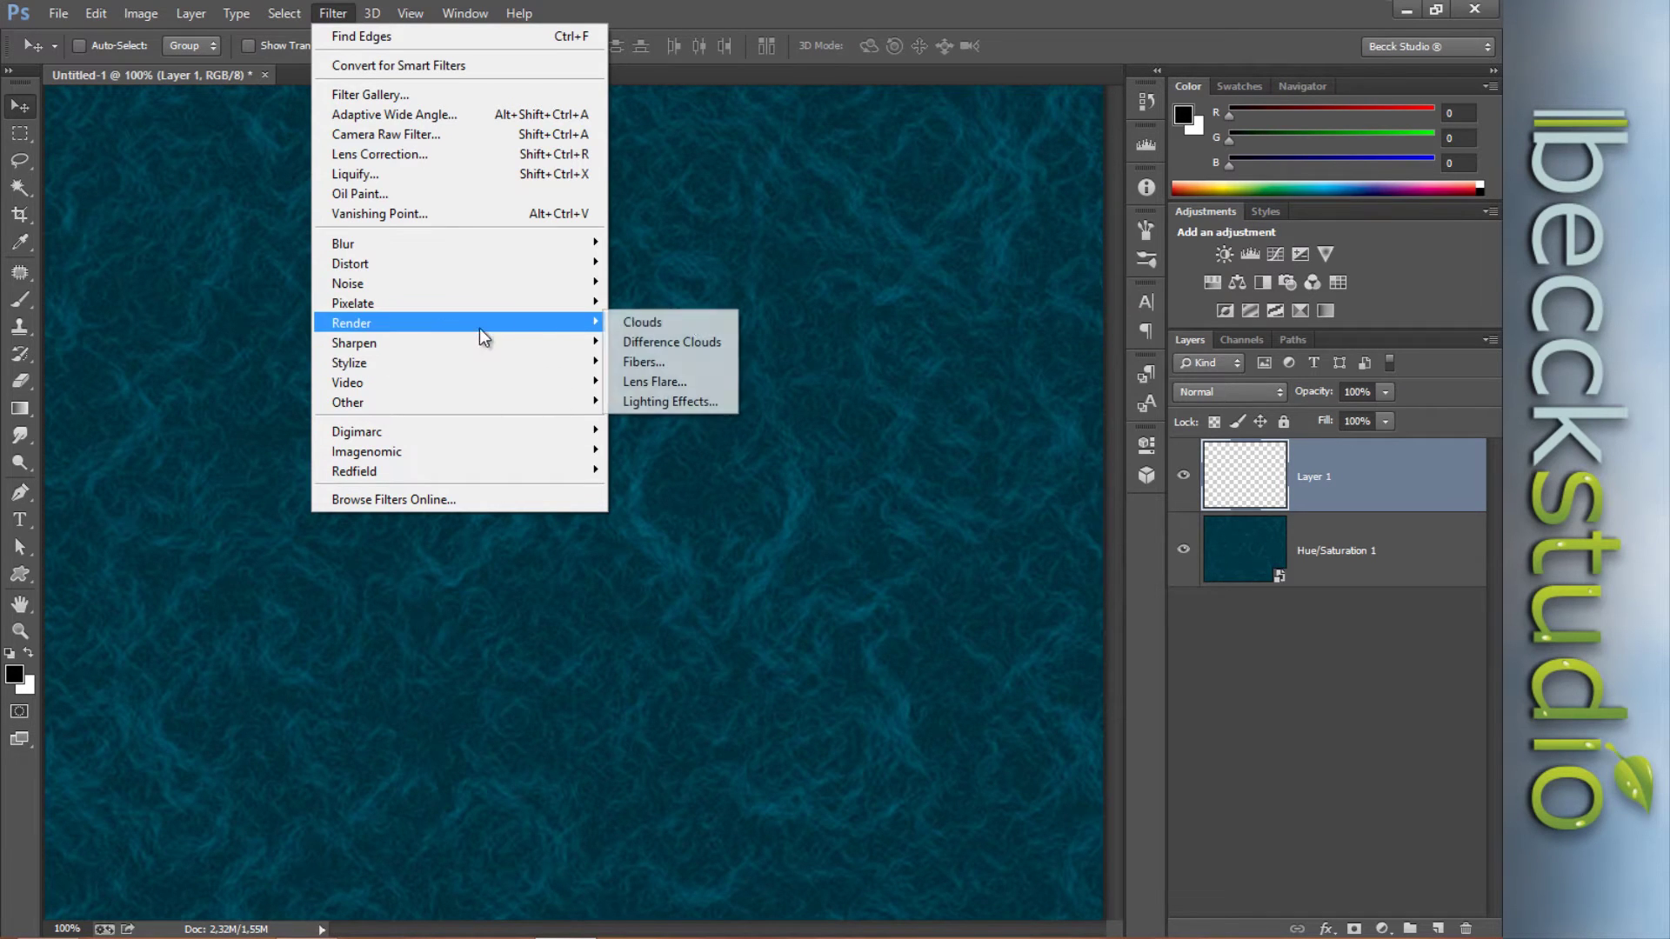
click(684, 319)
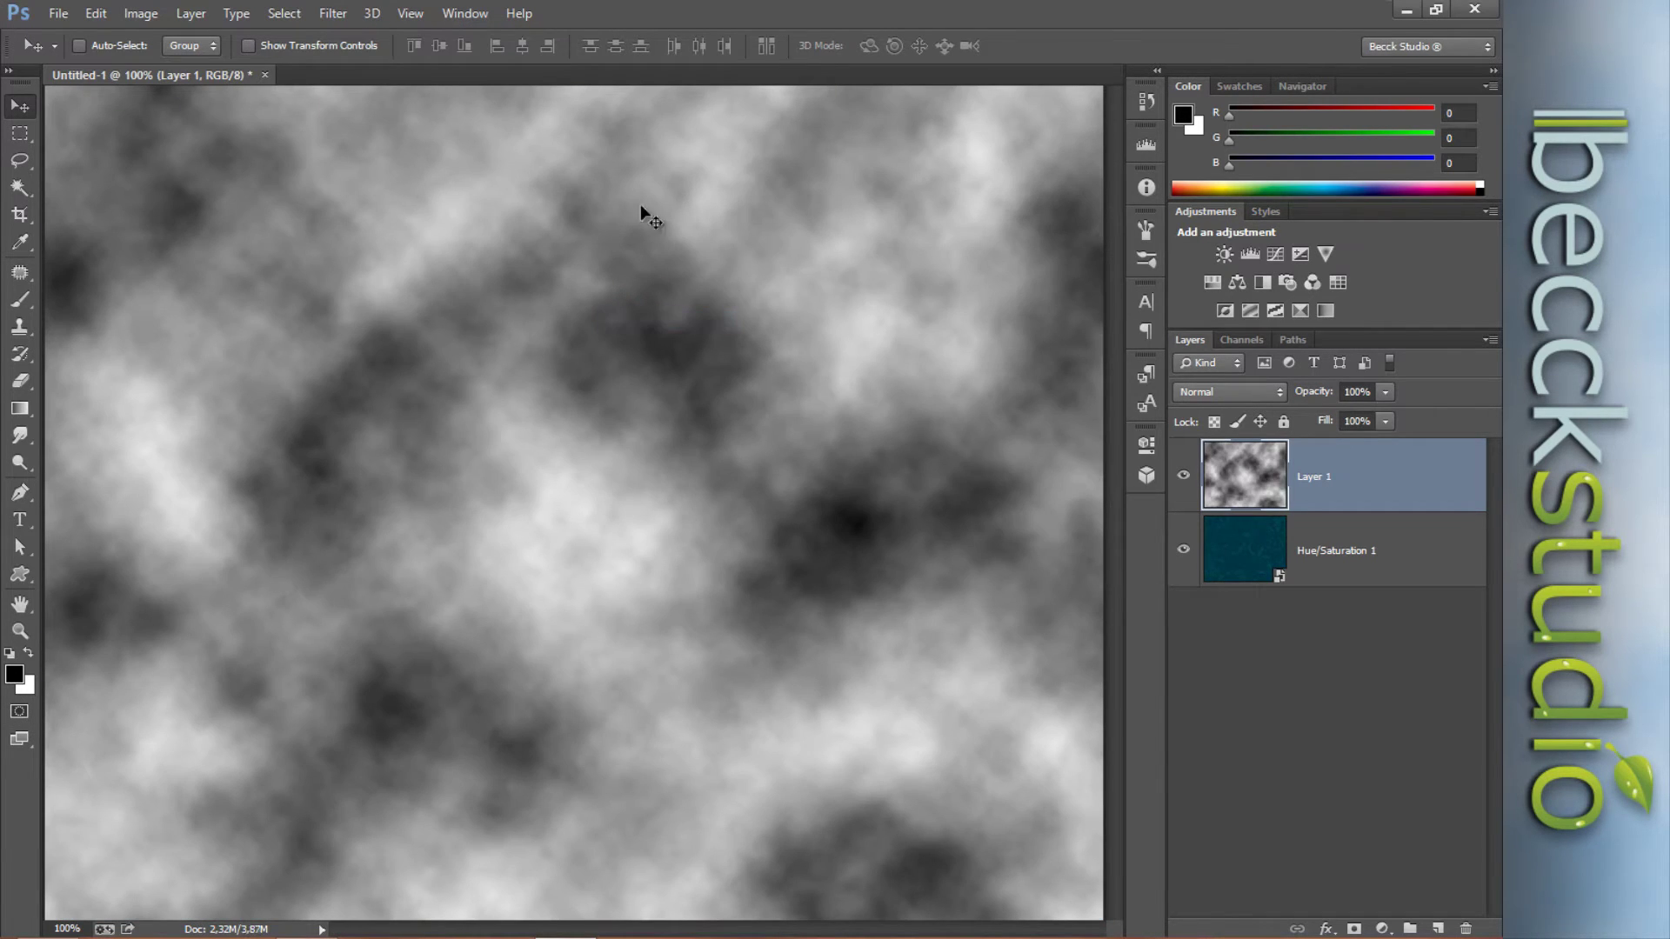
- Apply the Find Edges stylize filter to the clouds on Layer 1 and invert the layer's colors
click(332, 13)
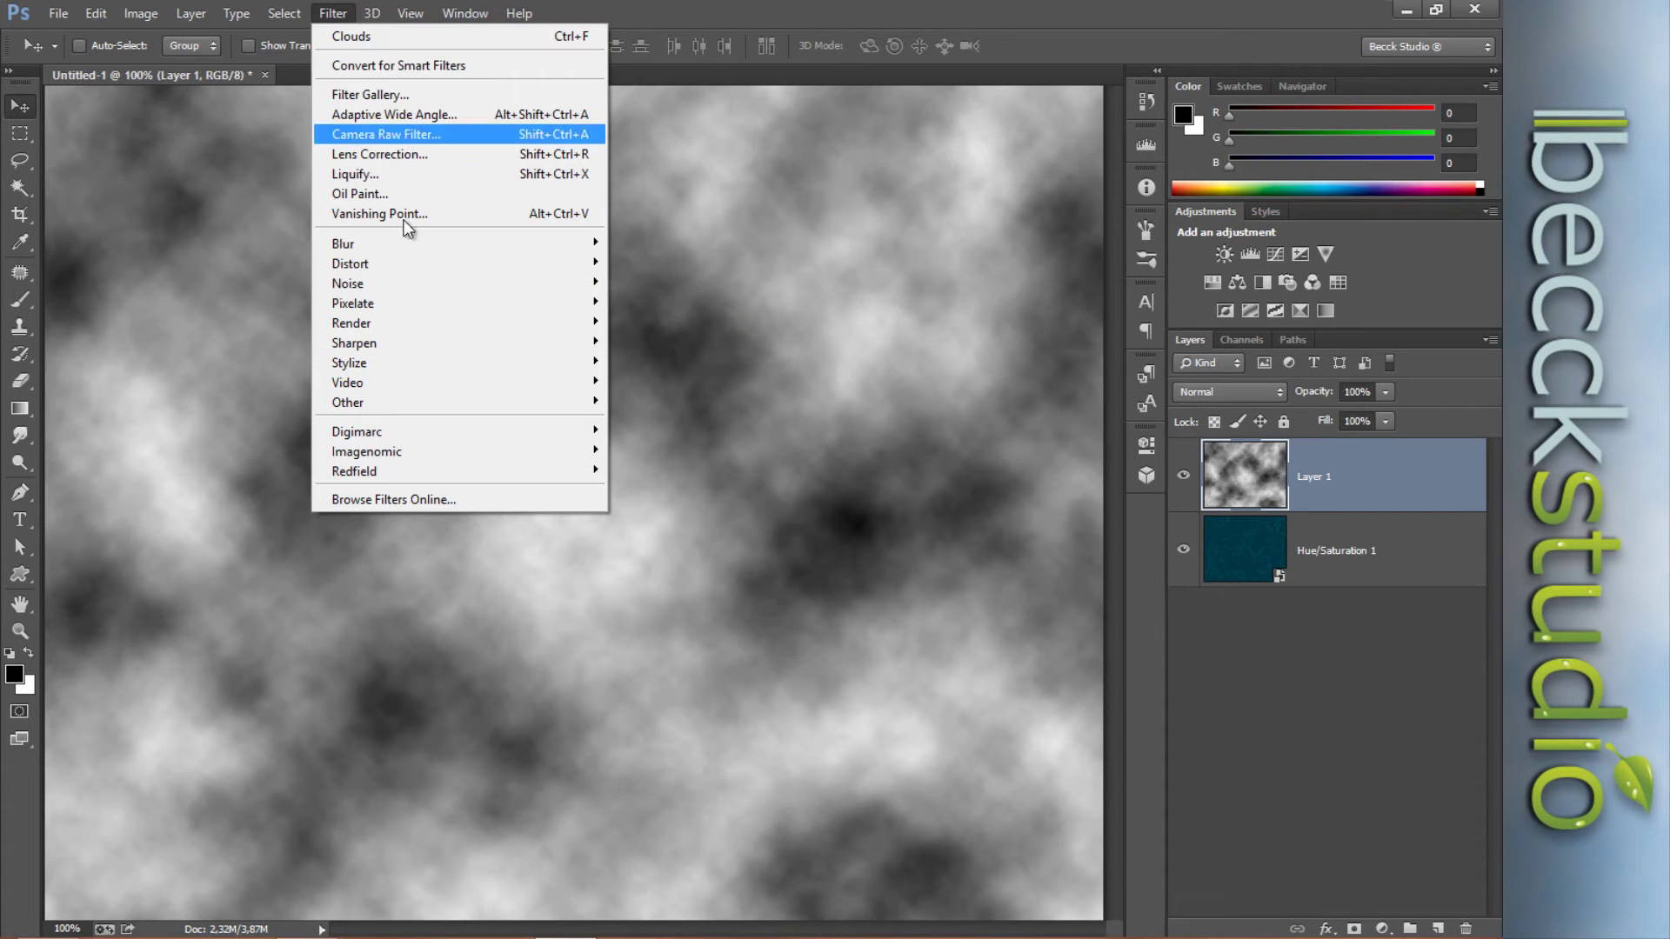
mouse_move(412, 362)
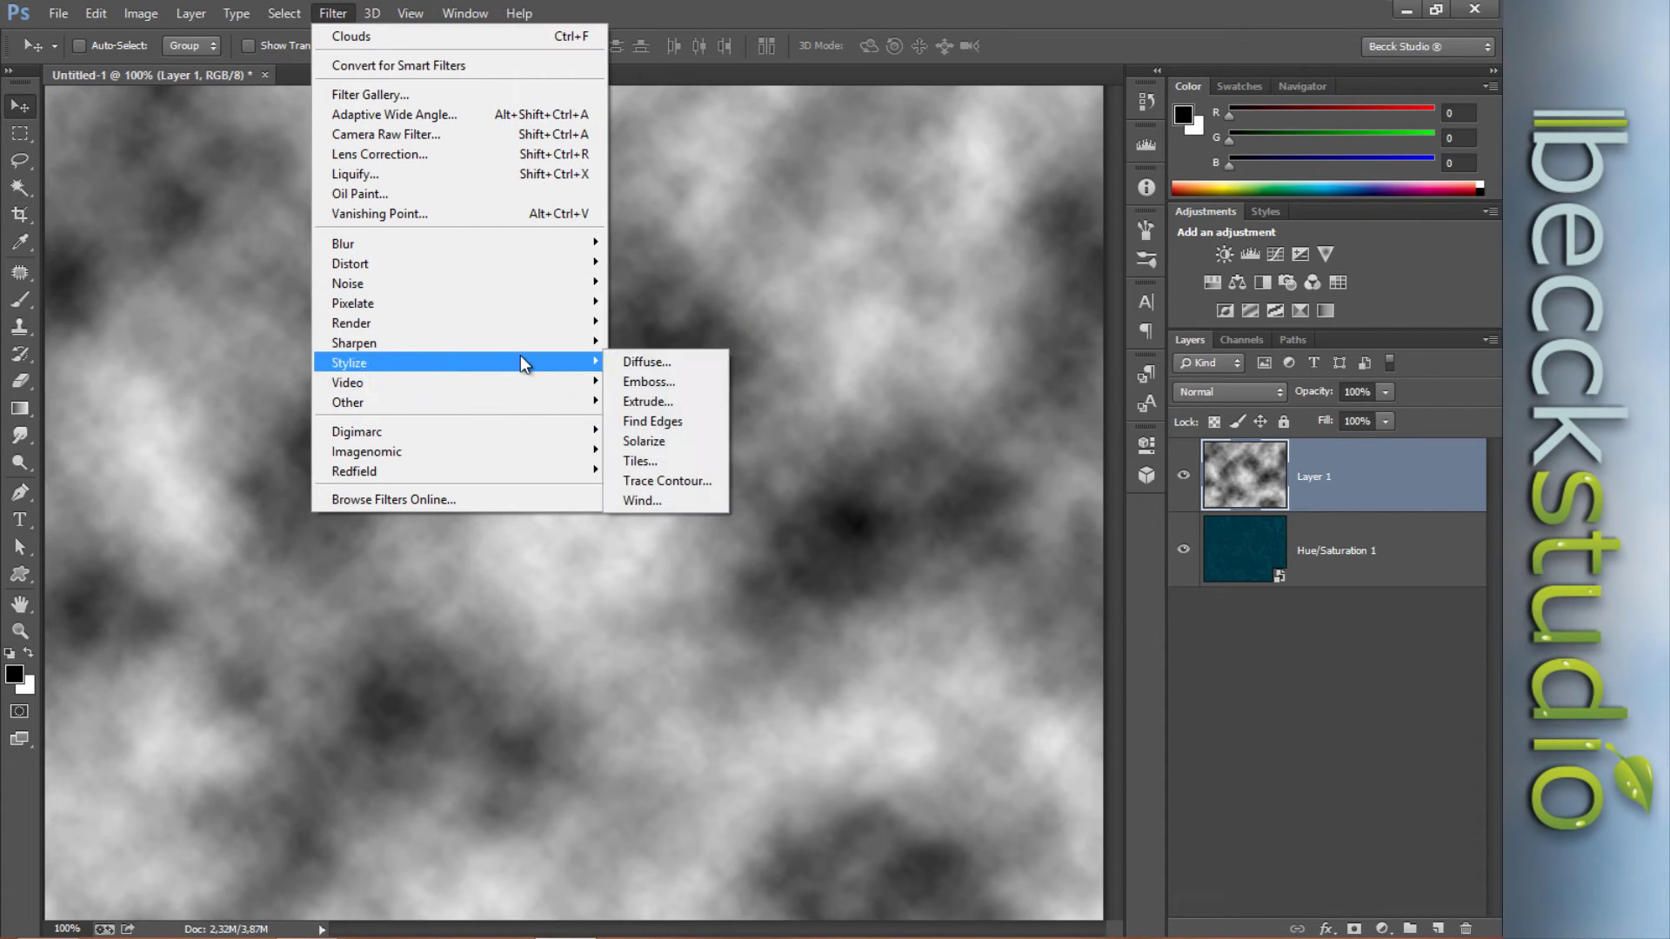
click(696, 423)
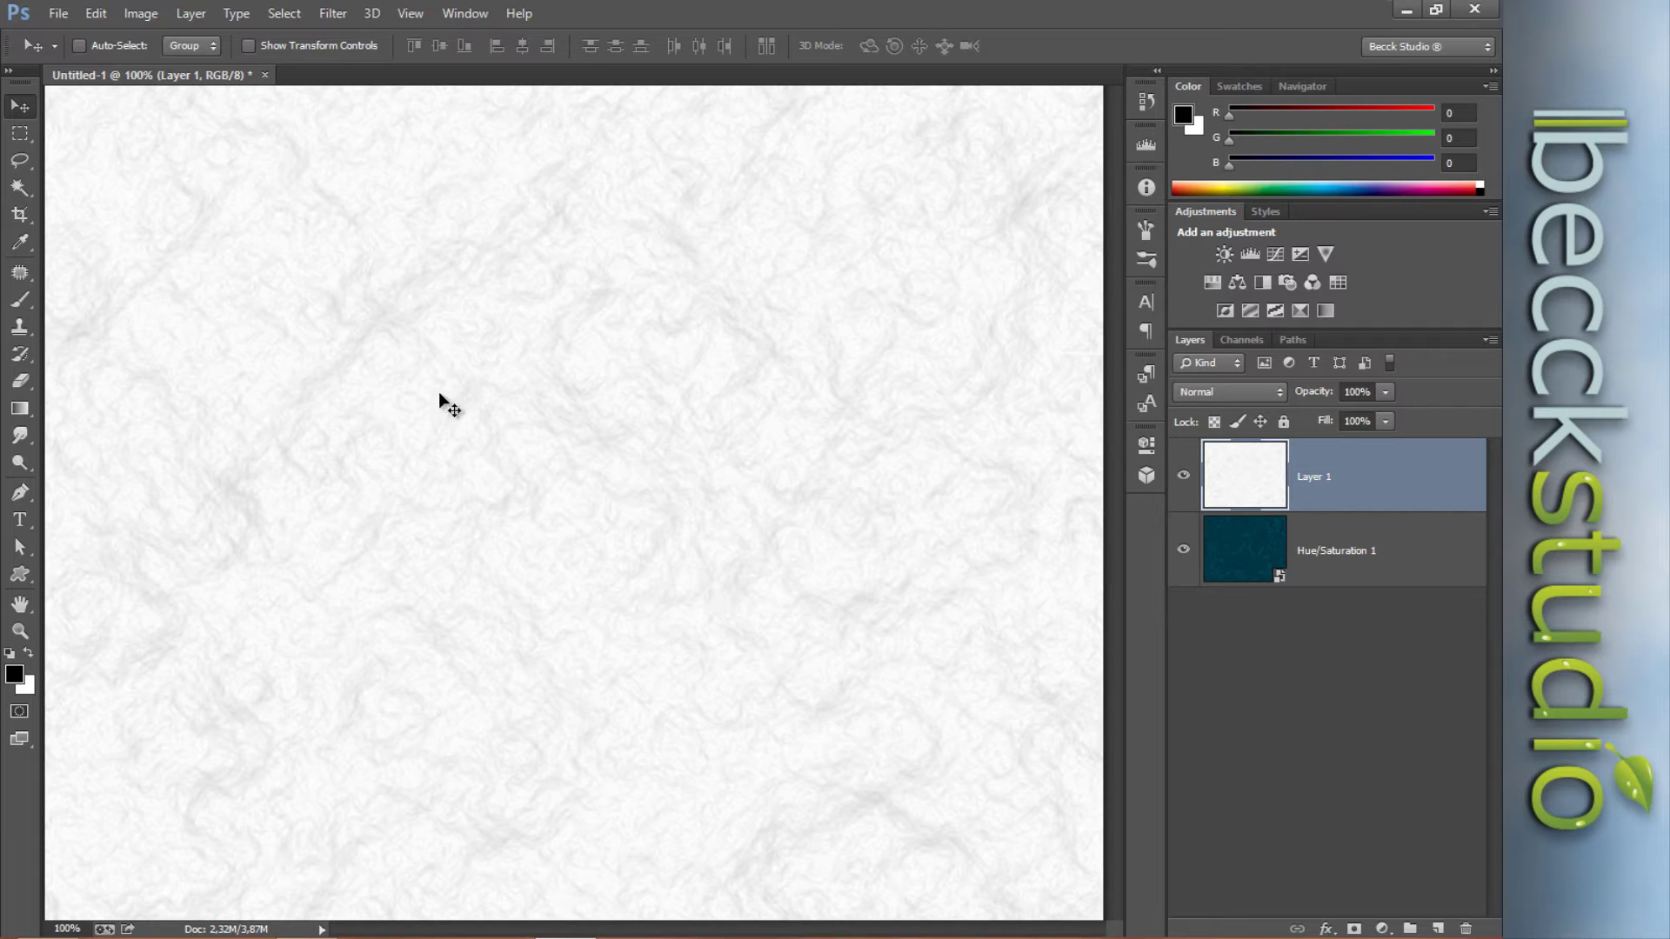
click(128, 14)
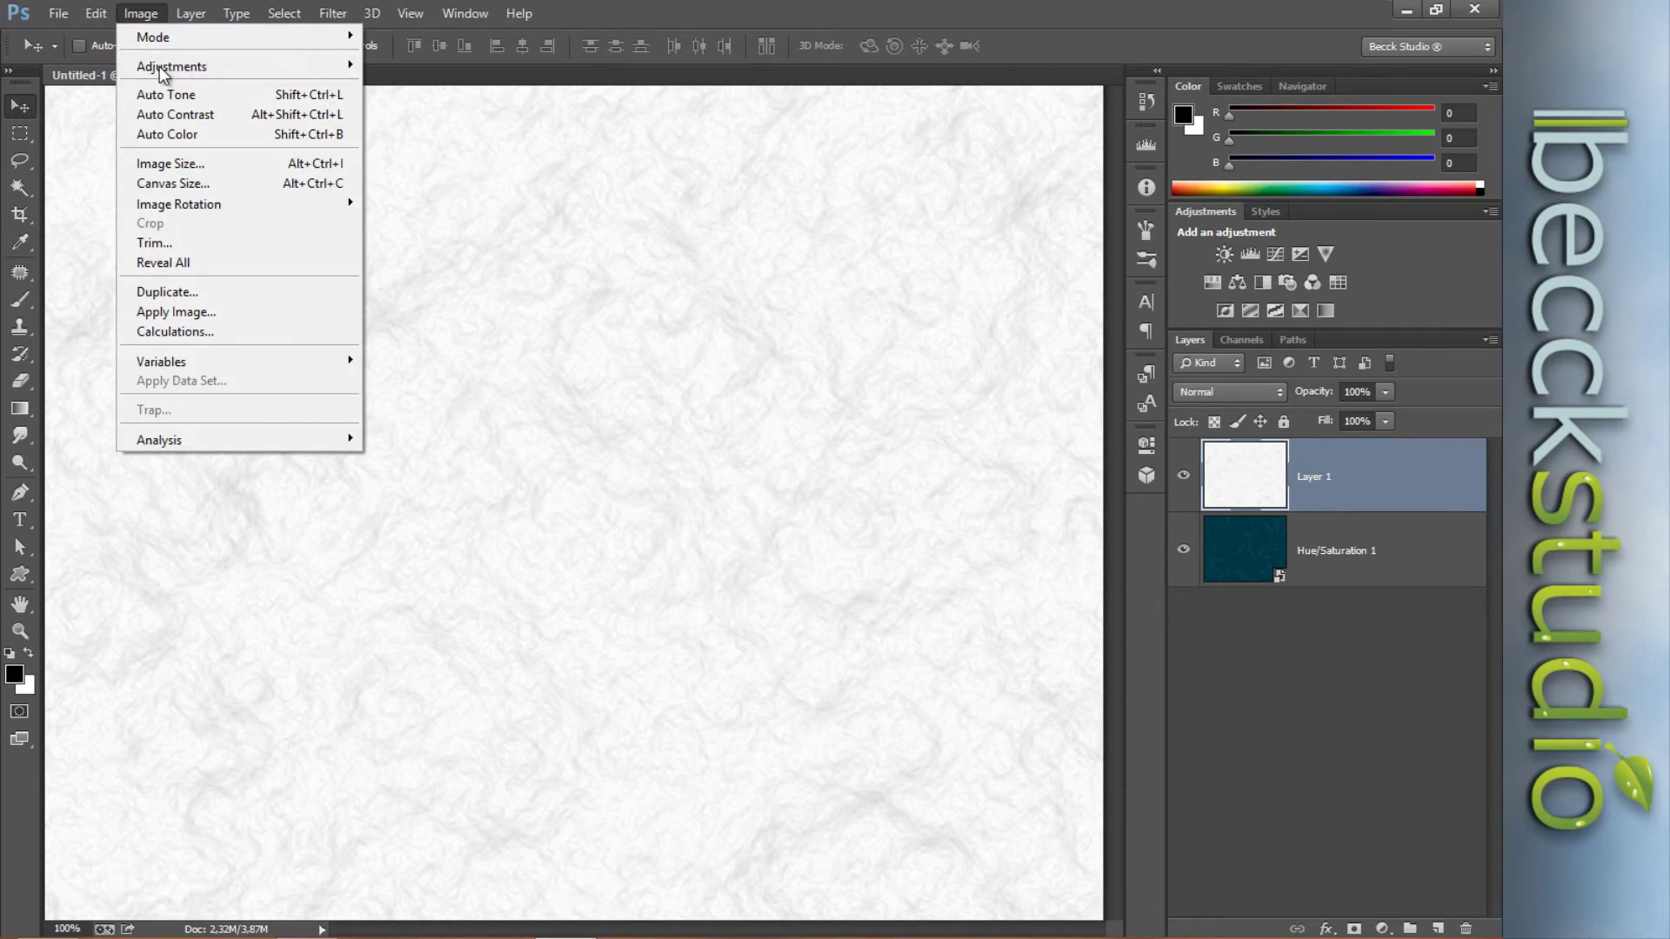
mouse_move(218, 67)
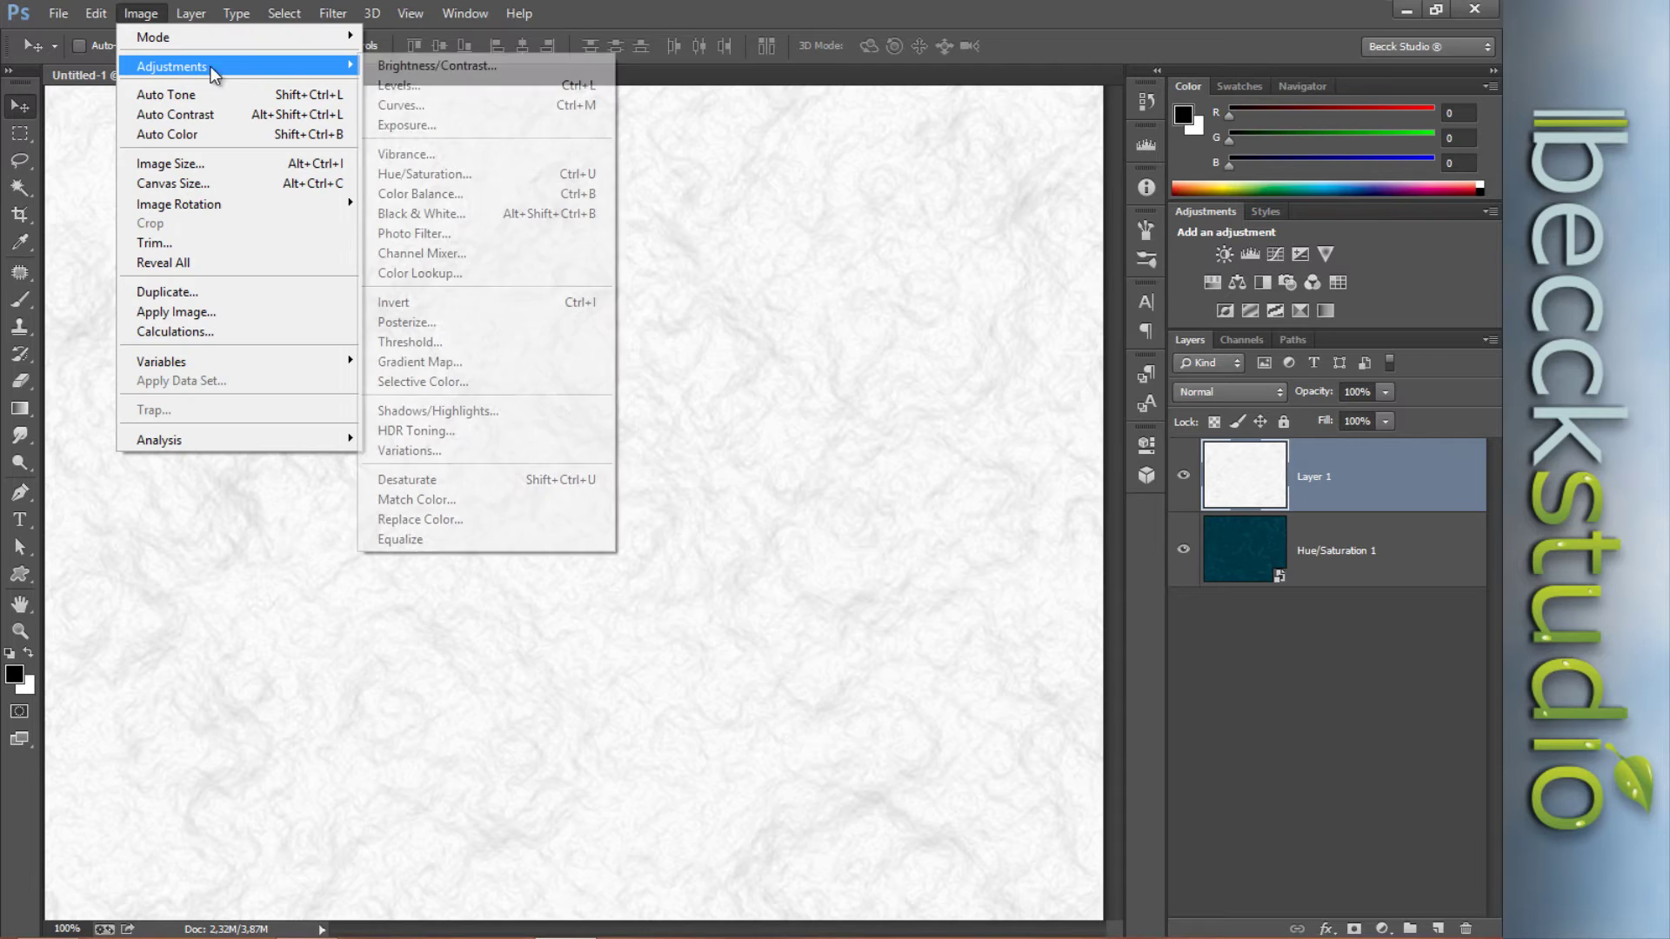
click(478, 302)
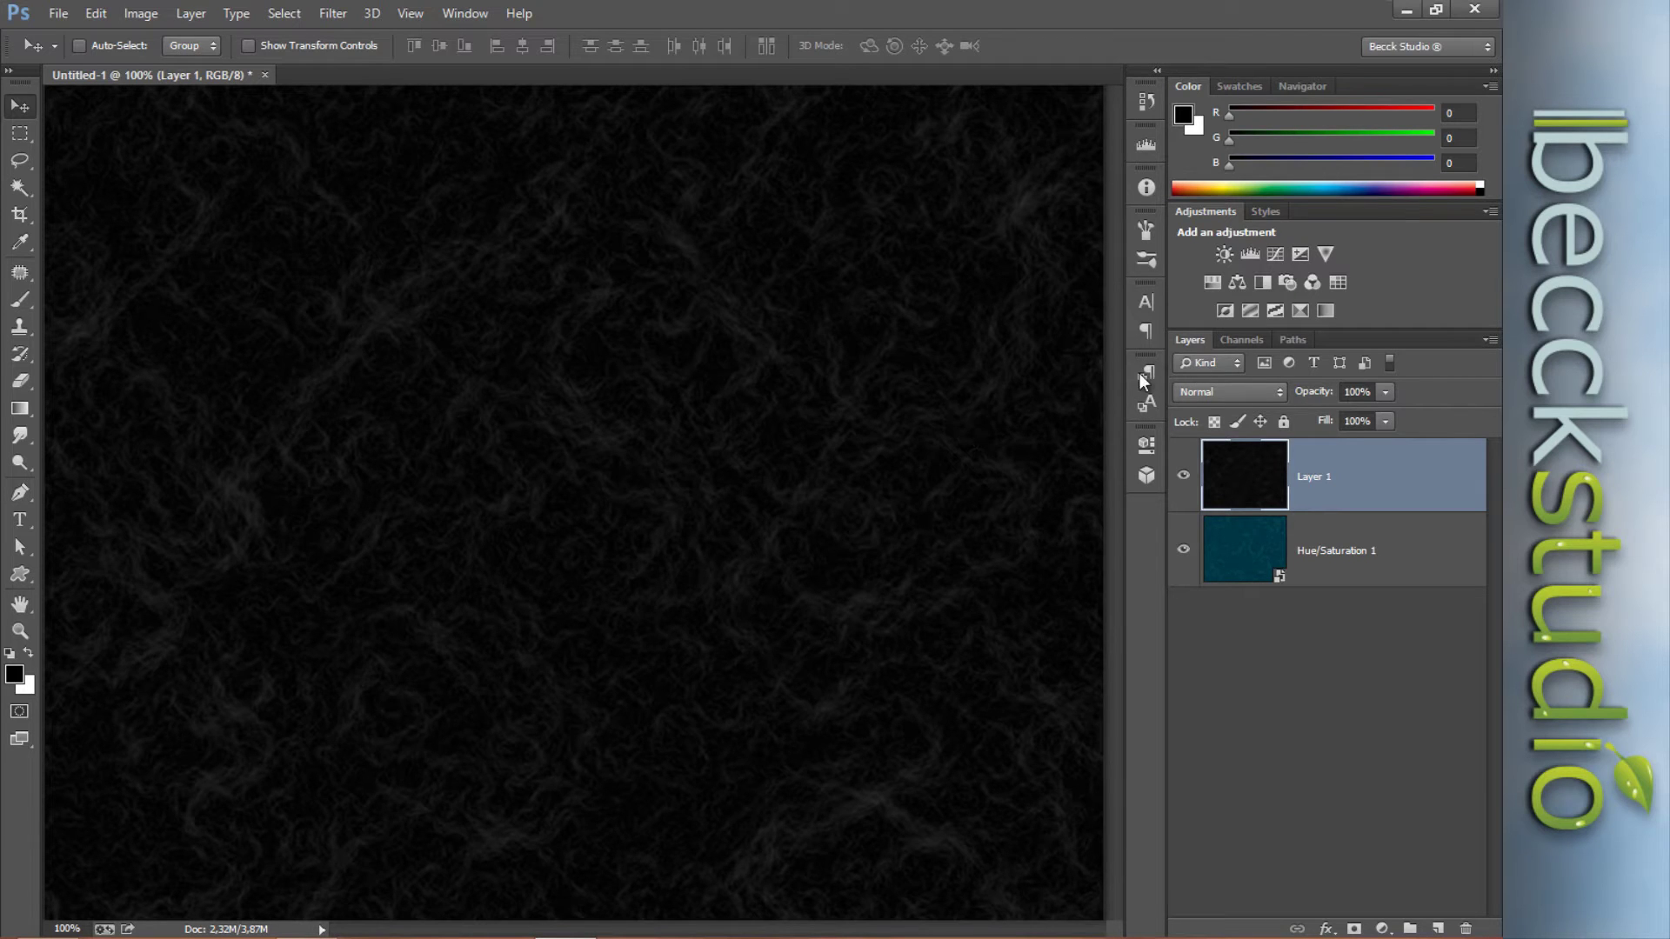
- Apply a Brightness/Contrast adjustment to Layer 1 with Use Legacy enabled, brightness 0 and contrast 90
click(103, 13)
mouse_move(140, 13)
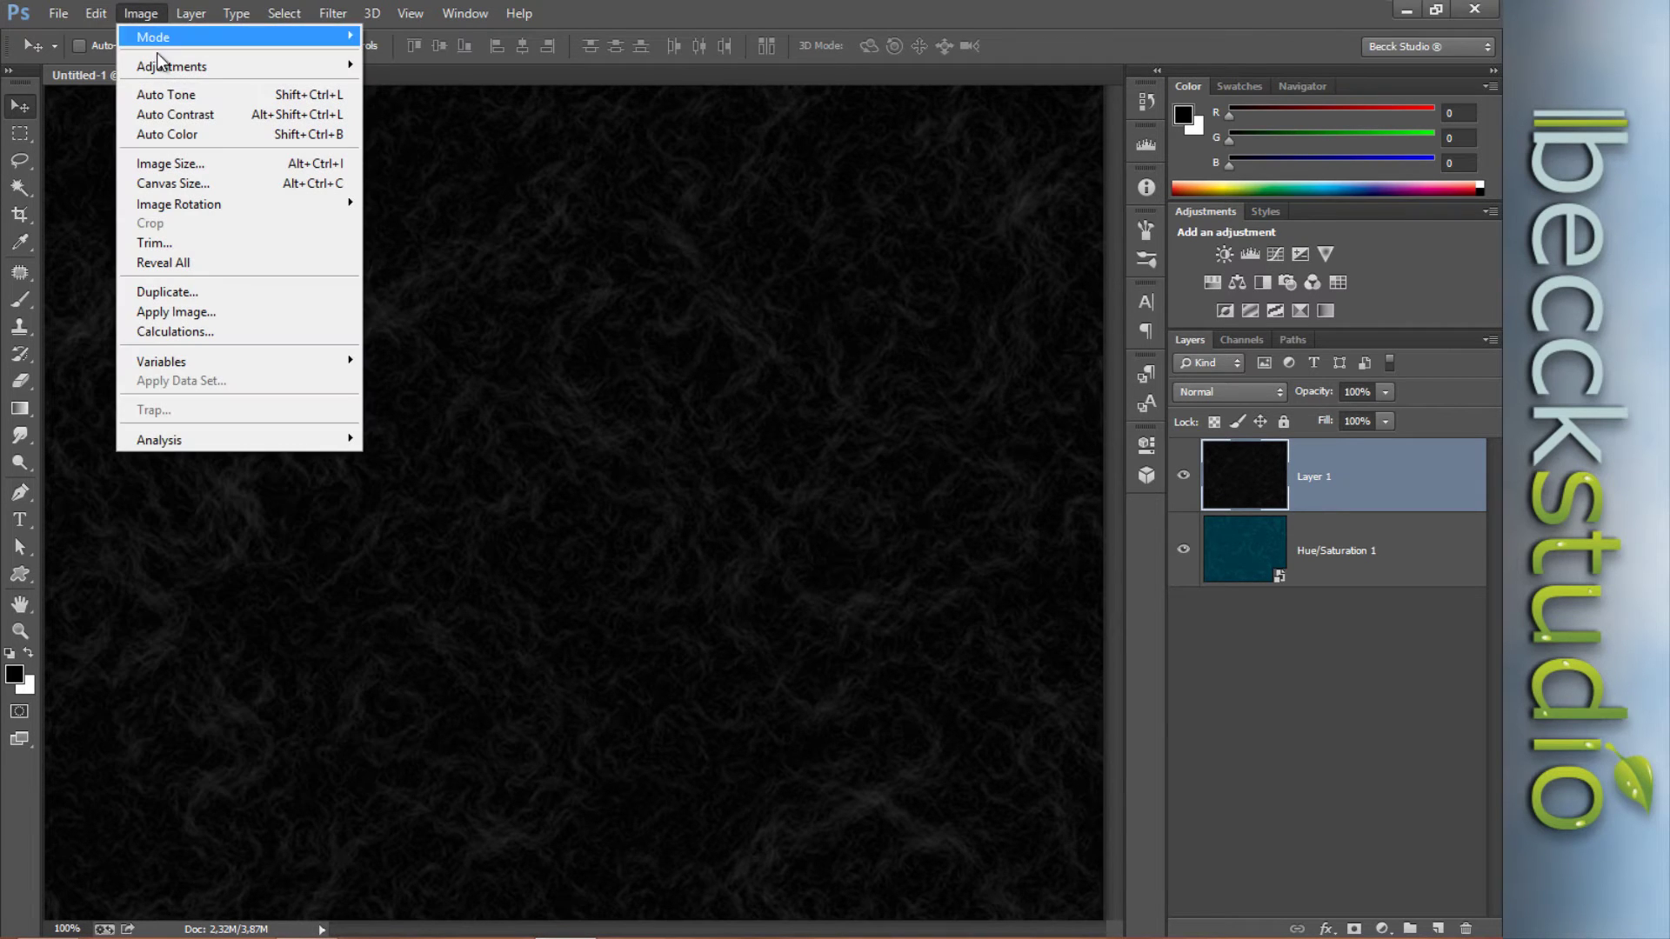
mouse_move(216, 68)
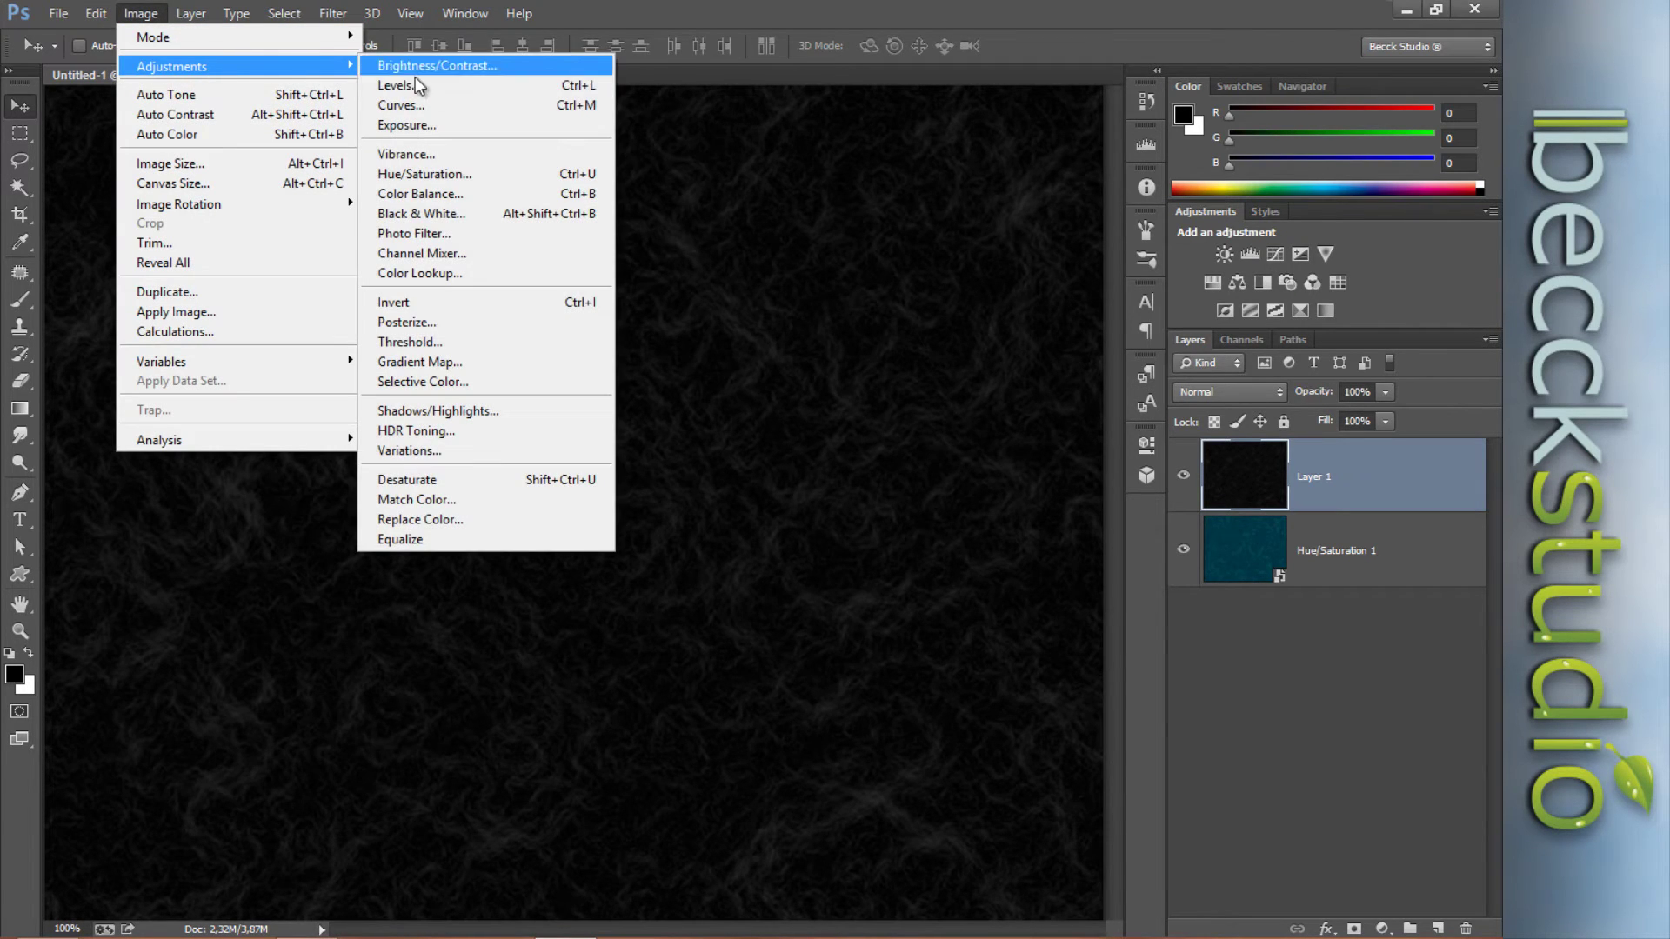
click(480, 73)
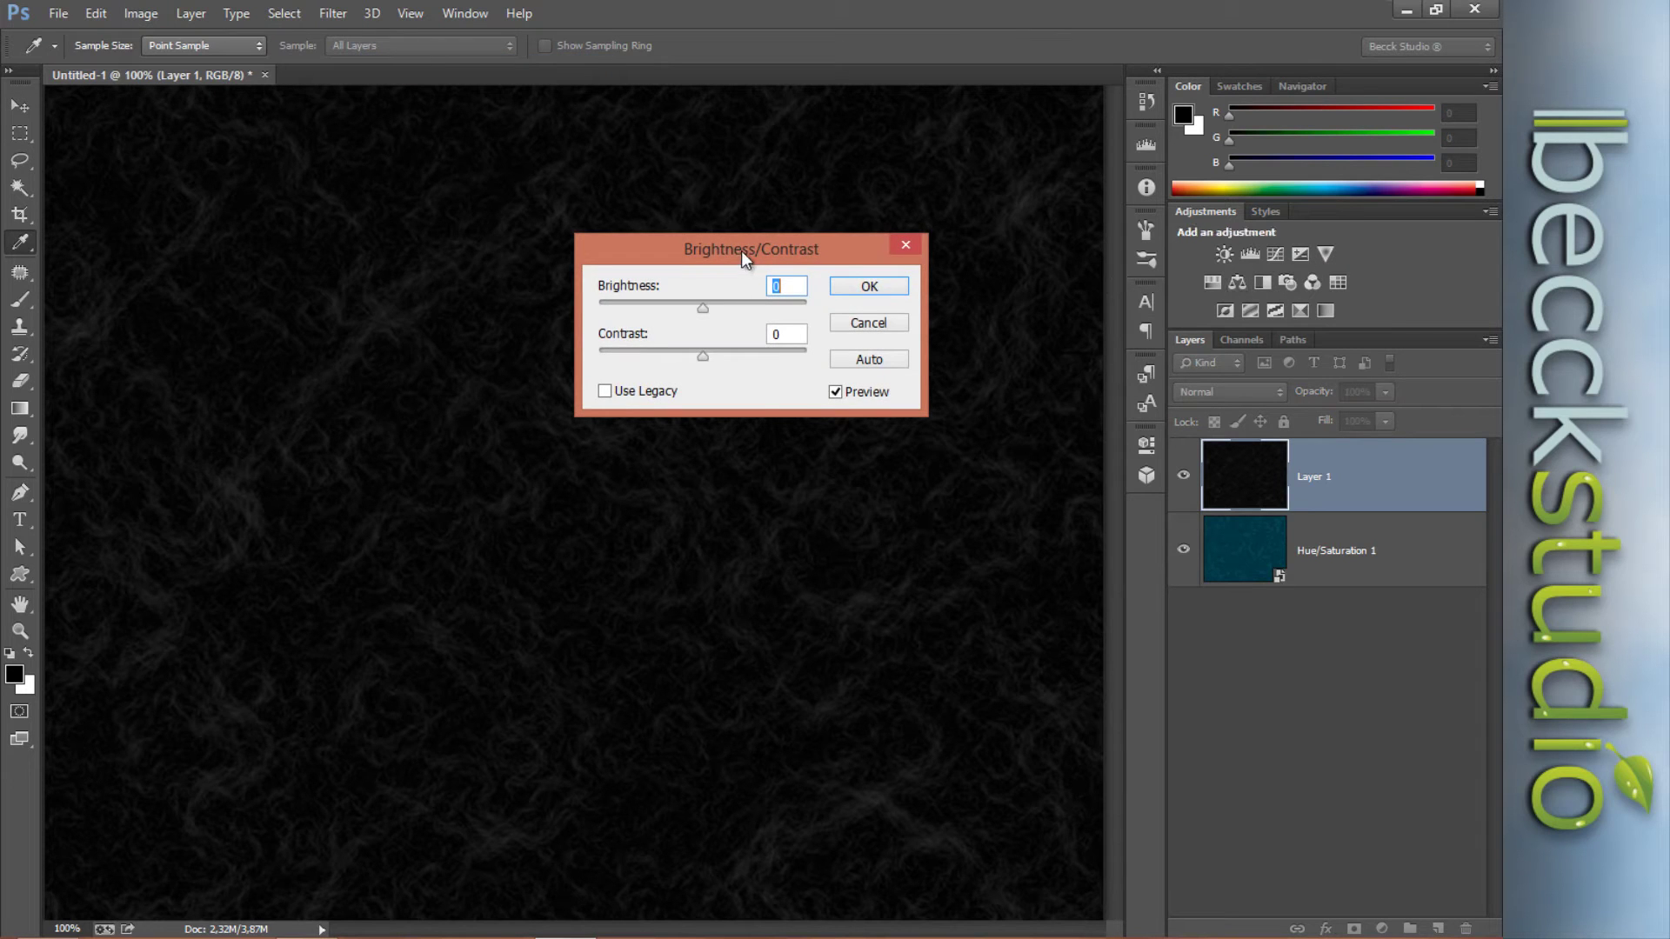
drag(741, 251, 795, 344)
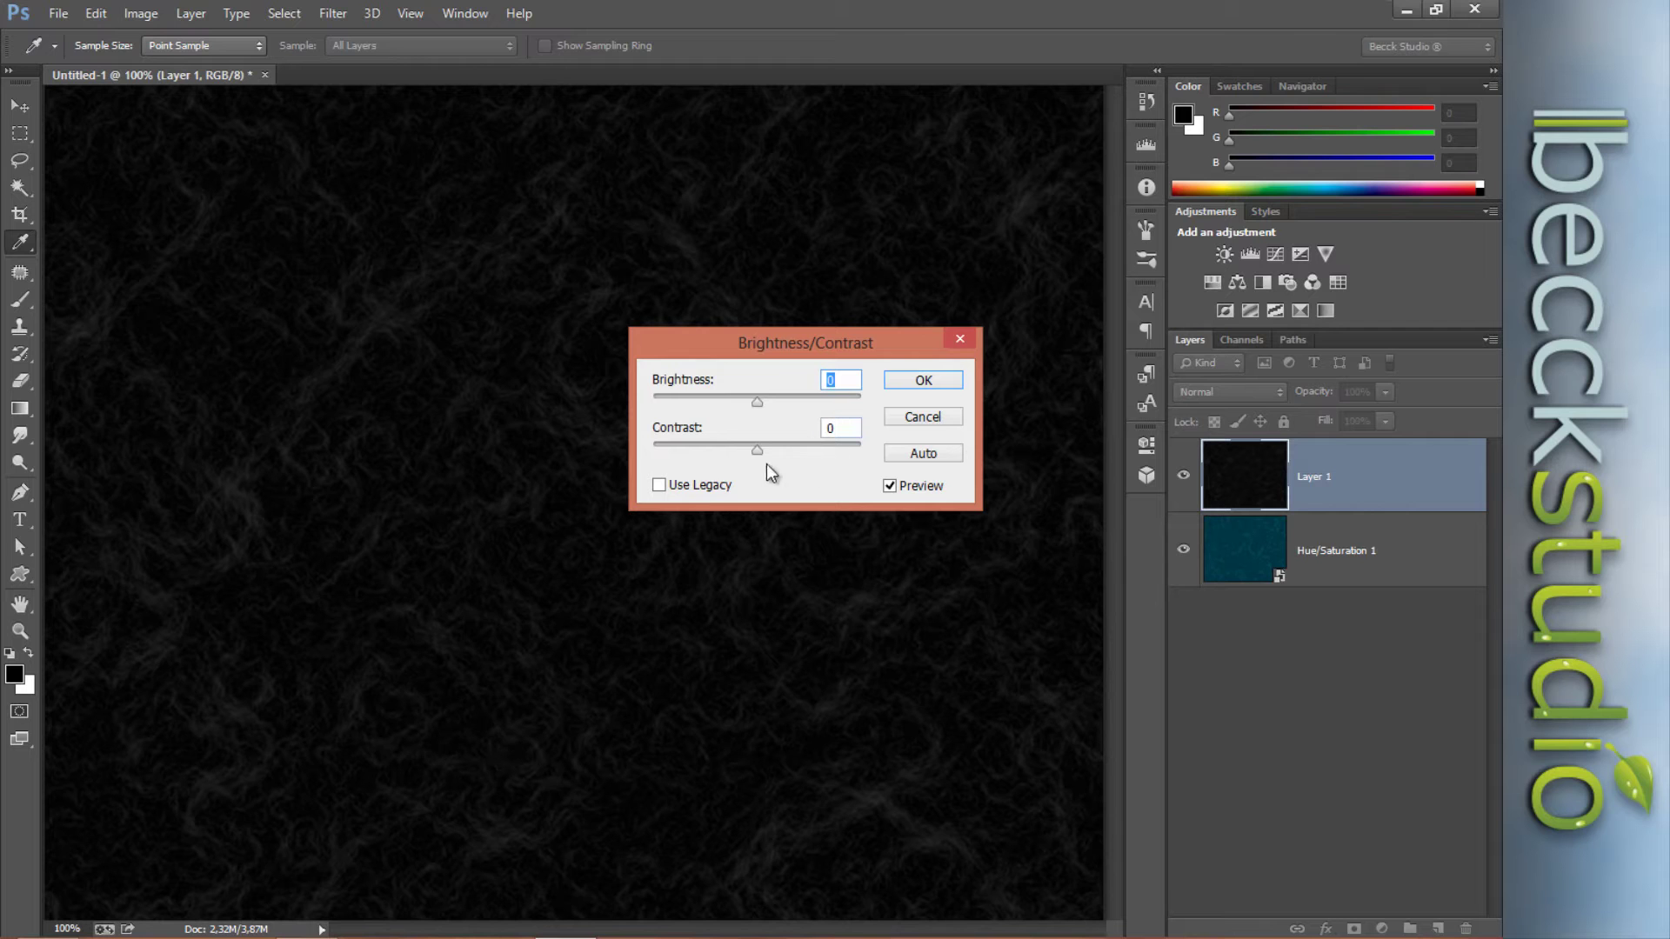
click(660, 485)
drag(757, 400, 849, 447)
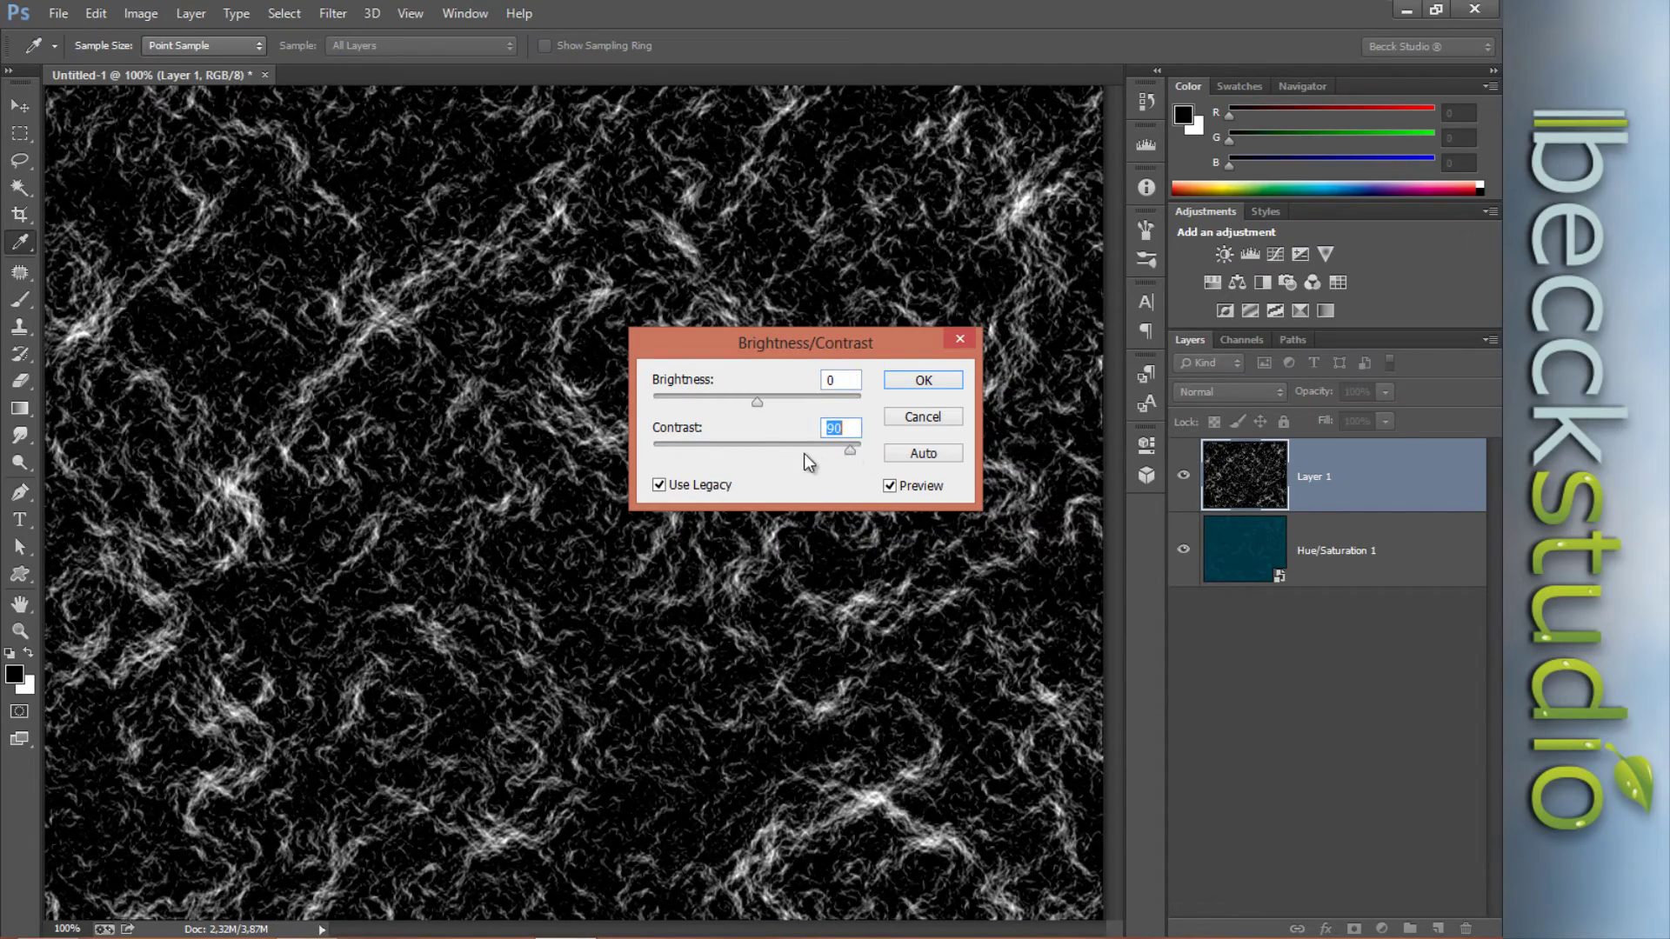
click(911, 380)
key(v)
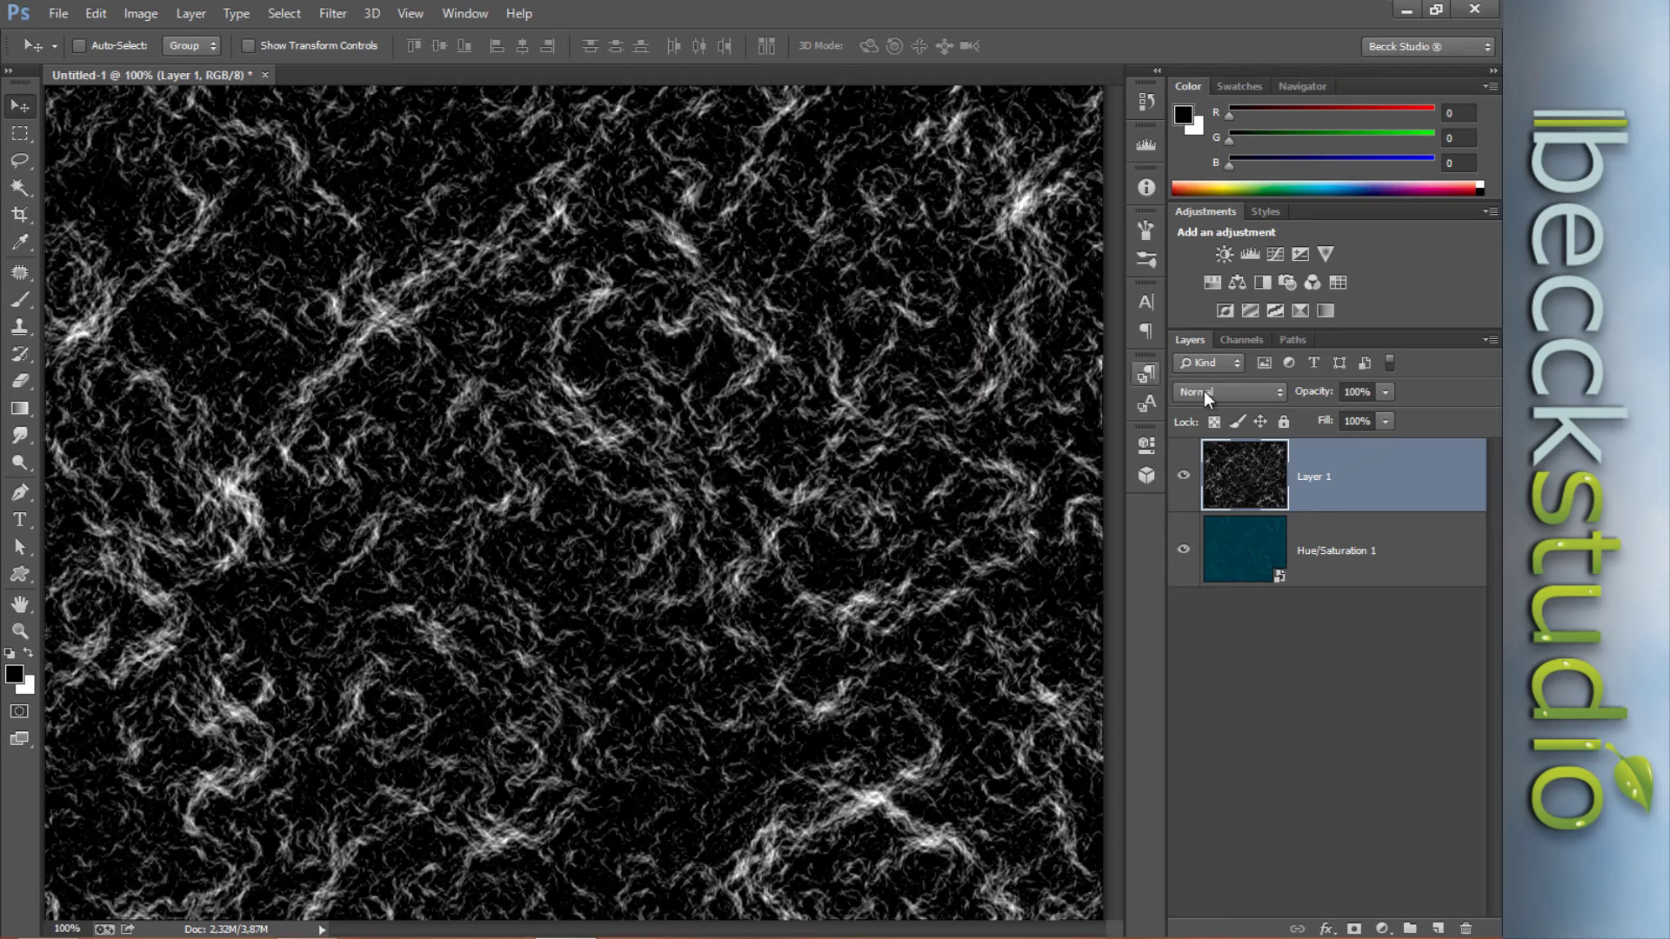
- Set Layer 1 to the Lighten blend mode at 74% opacity and select the Hue/Saturation 1 layer
click(1229, 391)
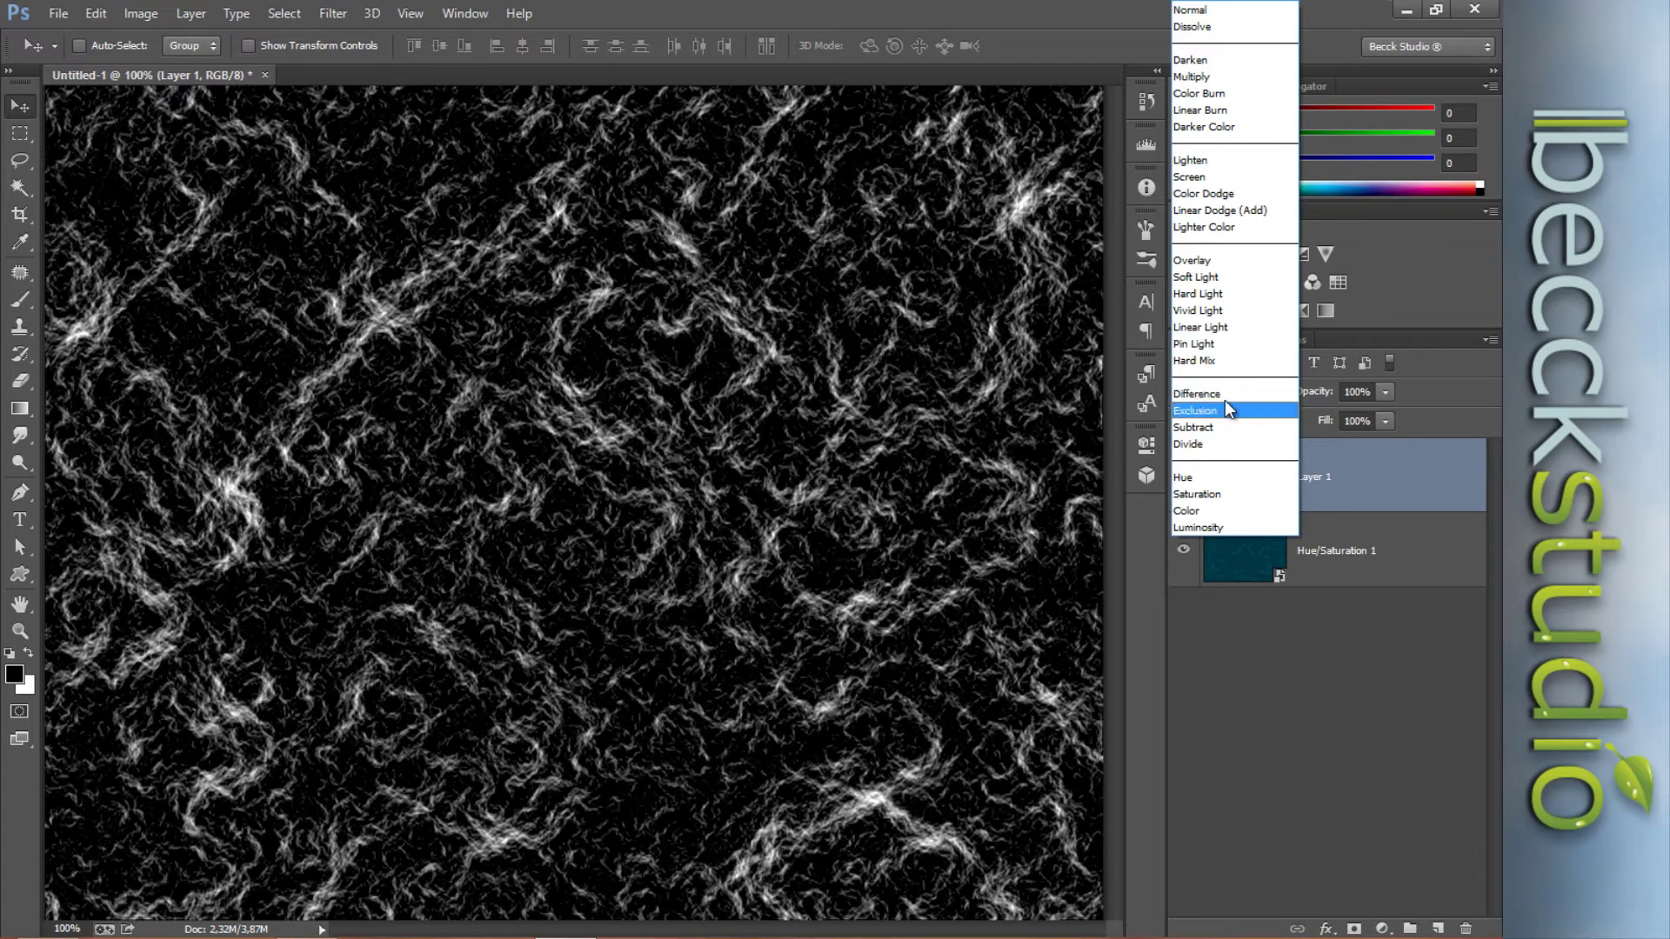
click(1200, 161)
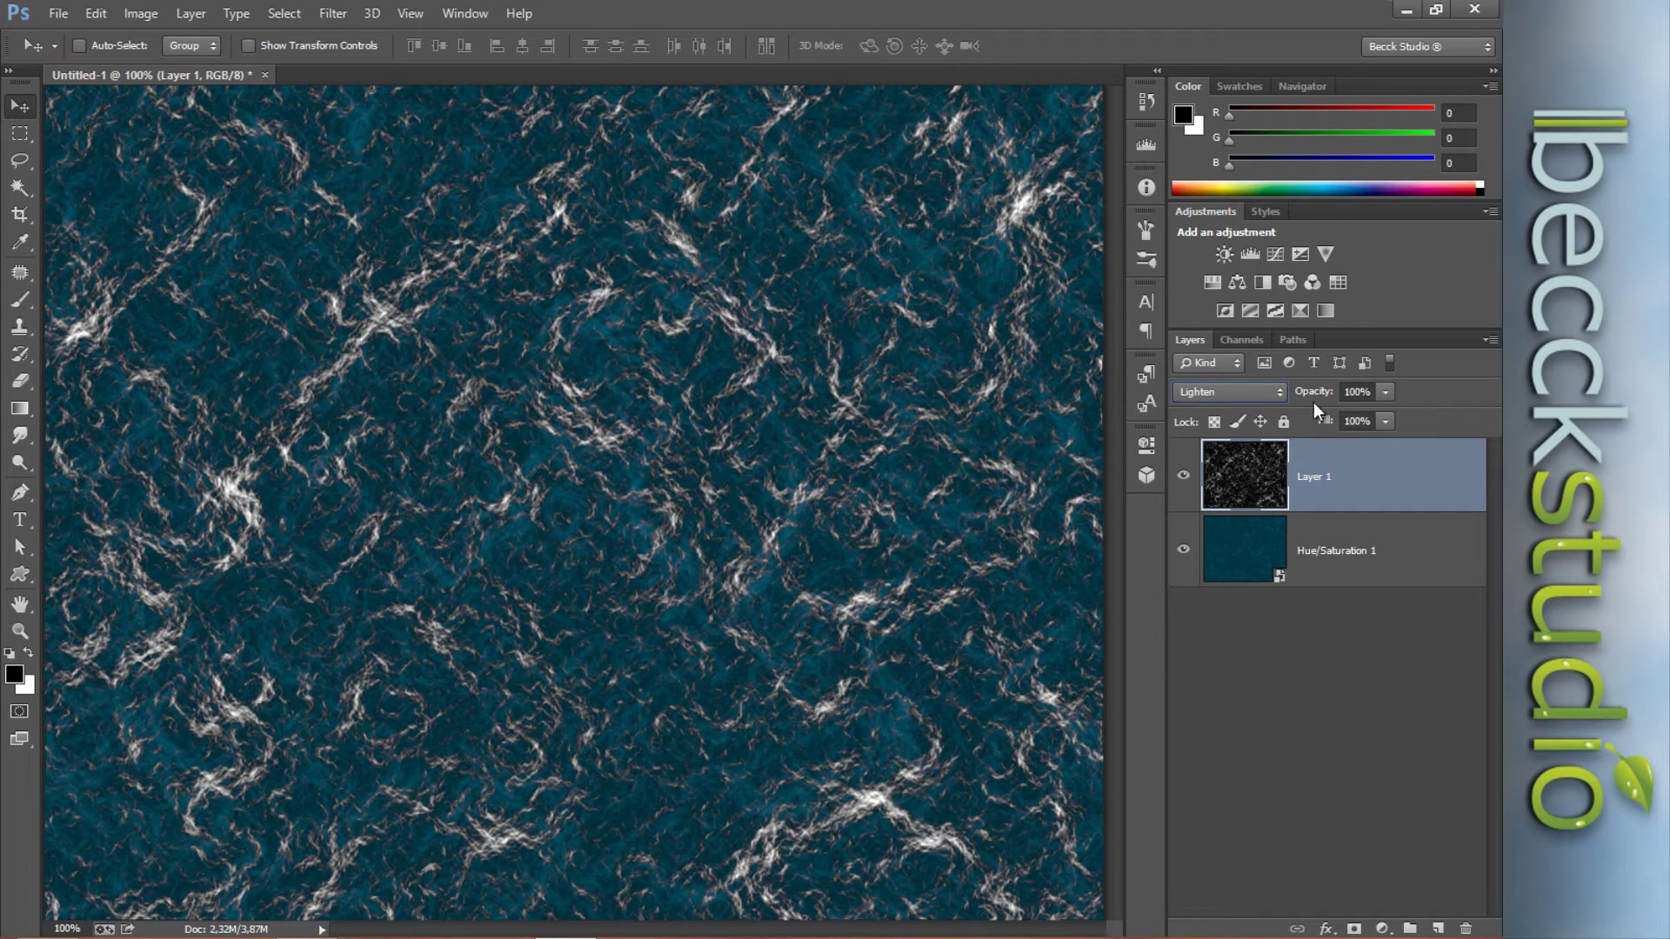
drag(1314, 400, 1294, 404)
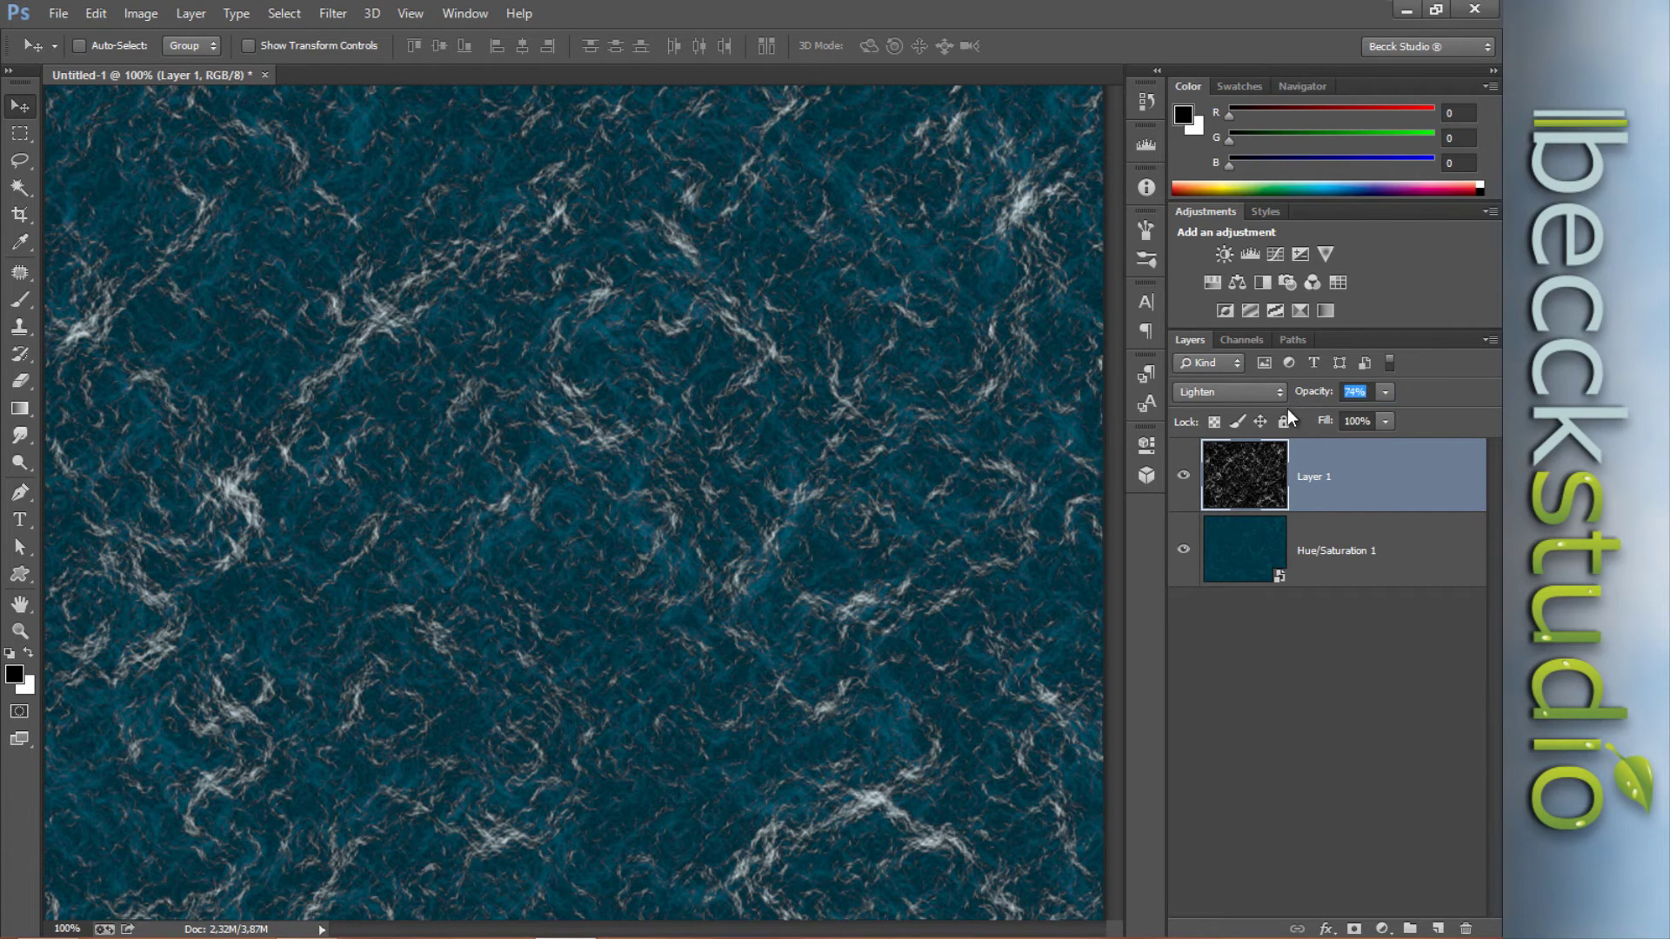
click(1369, 473)
click(1328, 561)
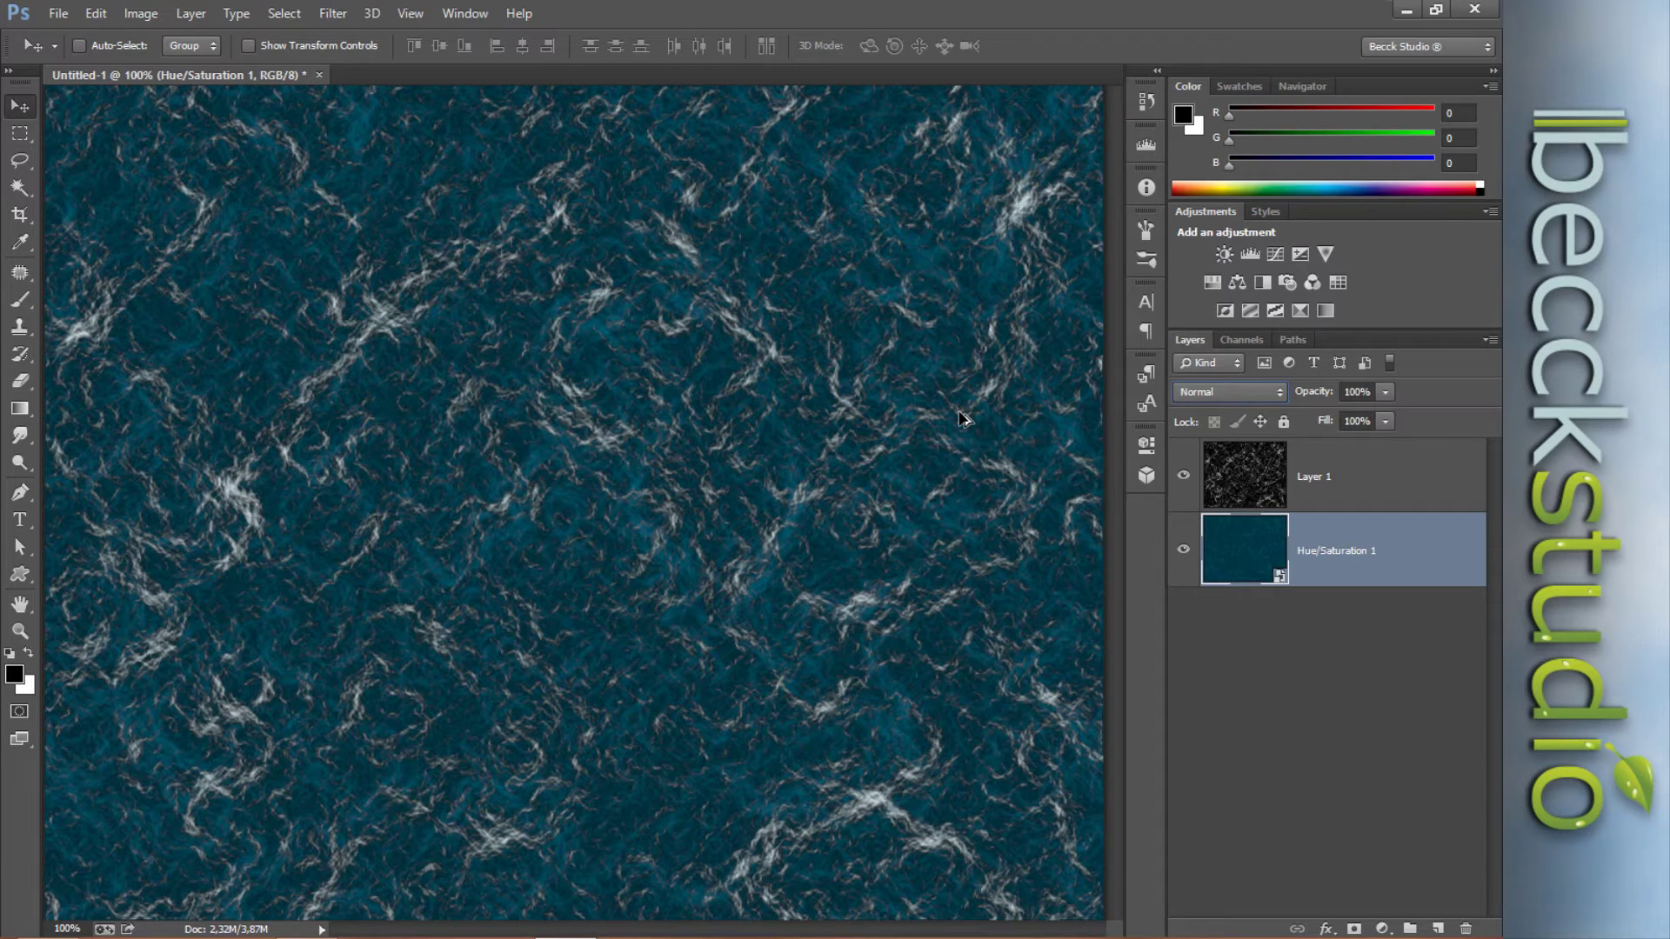
- Try out different blend modes on the Hue/Saturation 1 layer and return it to Normal
key(shift+plus)
key(shift+plus)
key(shift+plus)
key(shift+plus)
key(shift+plus)
key(shift+plus)
key(shift+plus)
key(shift+plus)
key(shift+plus)
key(shift+plus)
key(shift+plus)
key(shift+plus)
key(shift+plus)
key(shift+plus)
key(shift+plus)
key(shift+plus)
key(shift+plus)
key(shift+plus)
key(shift+plus)
key(shift+plus)
key(shift+plus)
key(shift+plus)
key(shift+plus)
key(shift+plus)
key(shift+minus)
key(shift+minus)
key(shift+minus)
click(1237, 393)
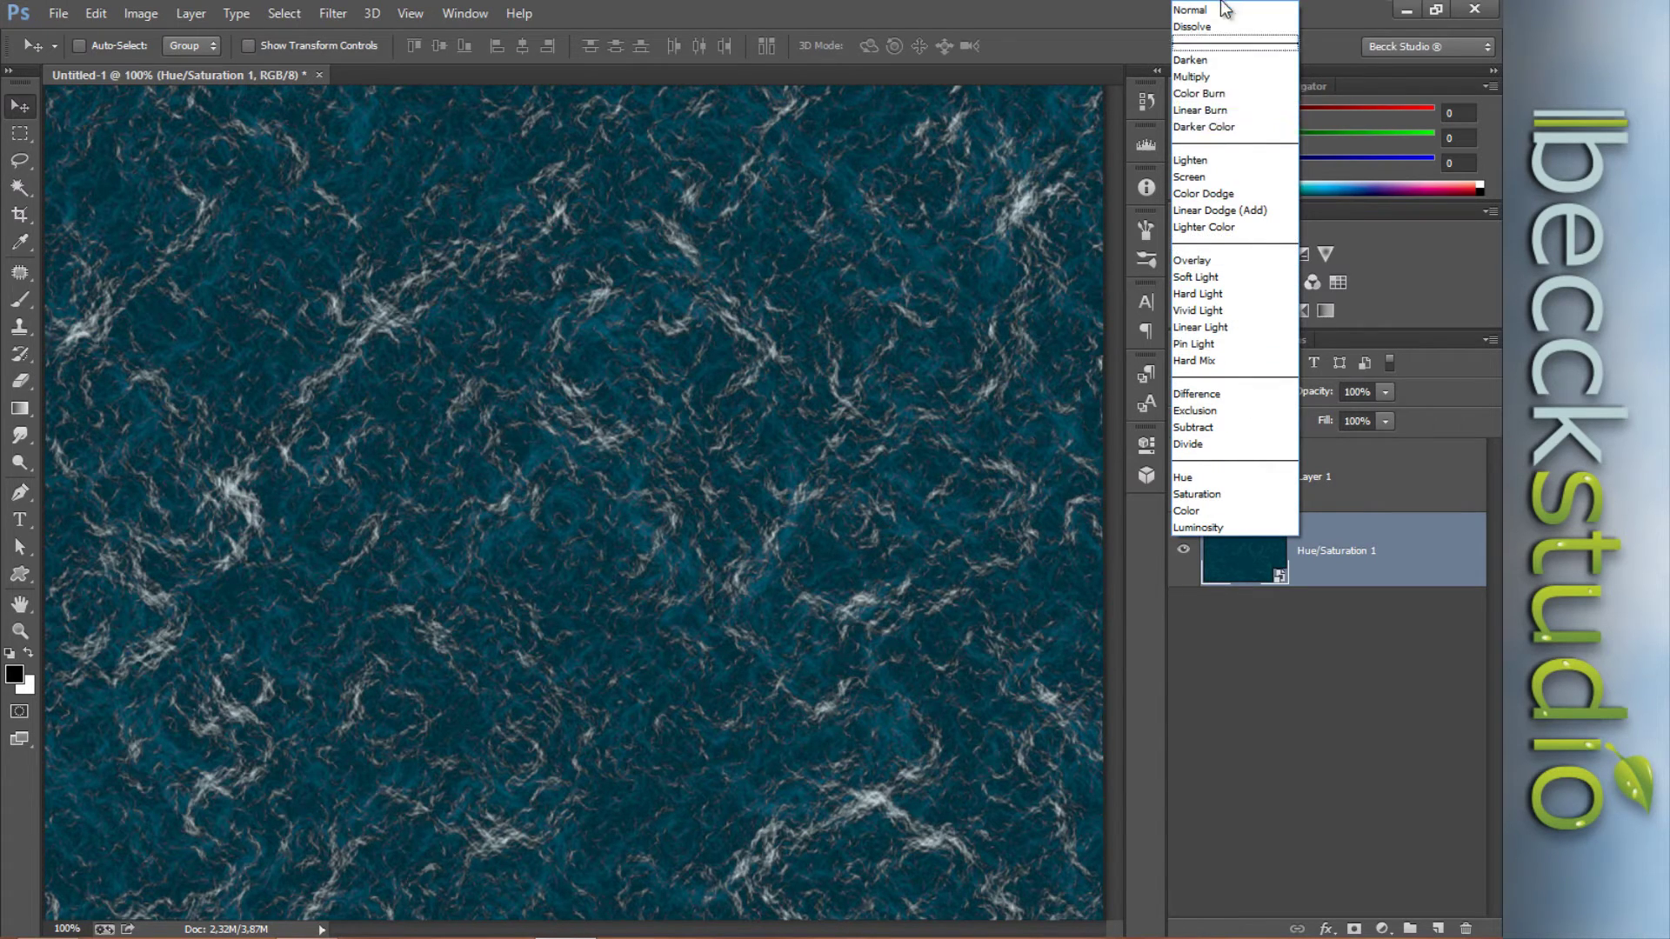
click(1216, 9)
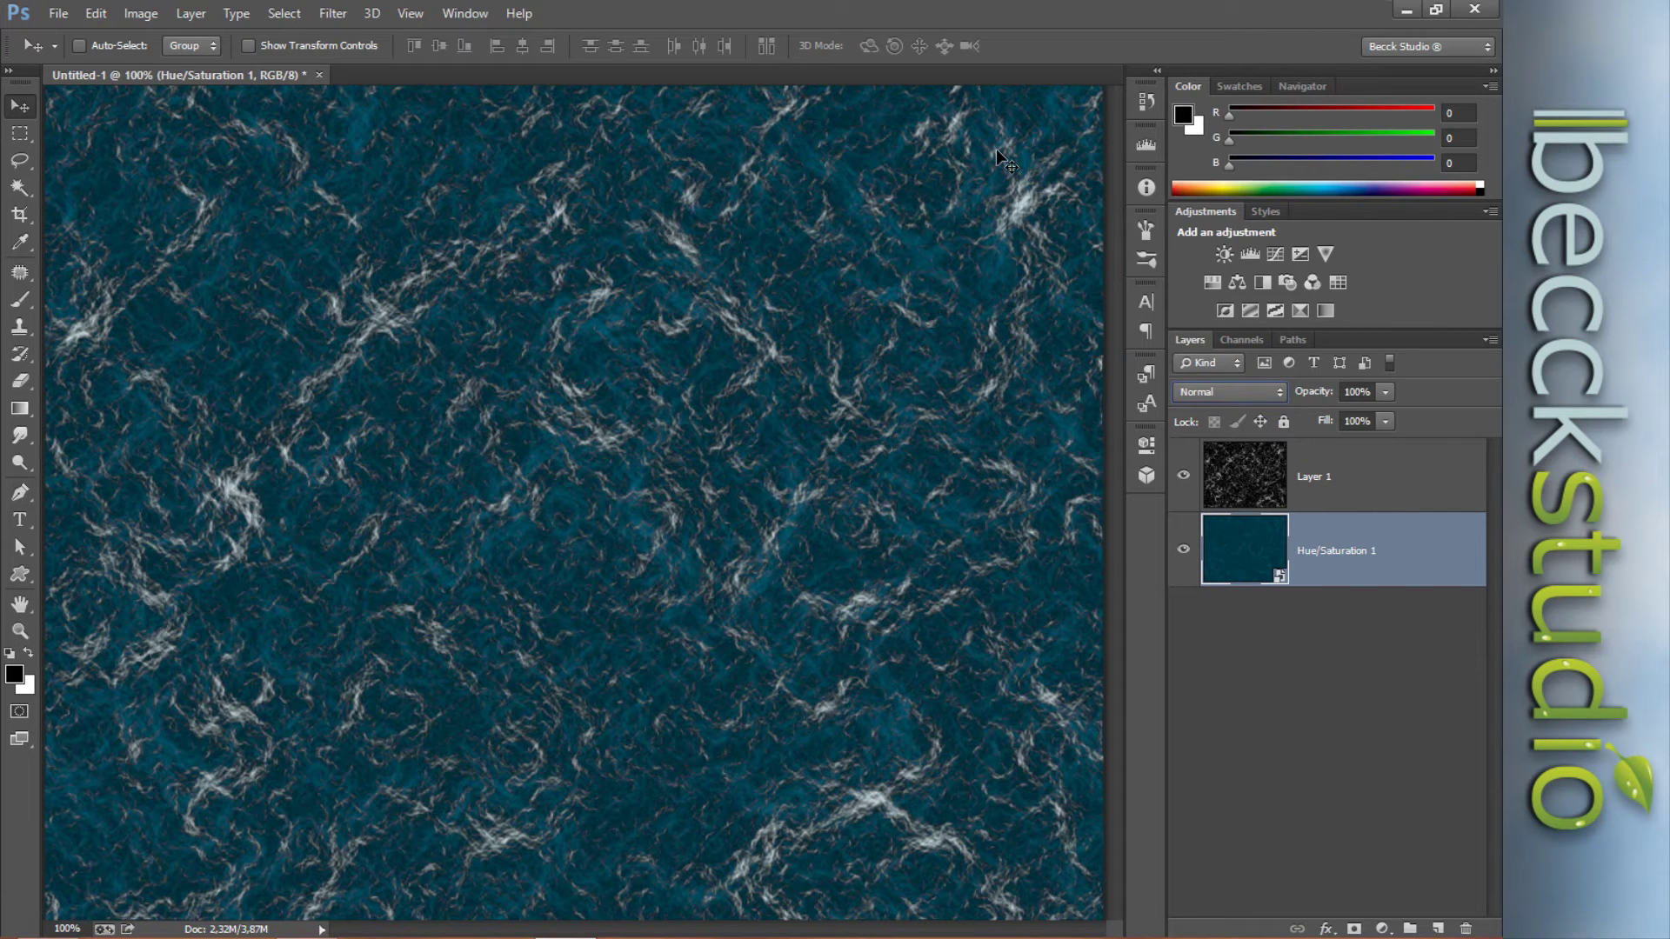
- Apply a Perspective transform to the Hue/Saturation 1 layer, spreading its bottom corners outward to about 284% width
key(ctrl+minus)
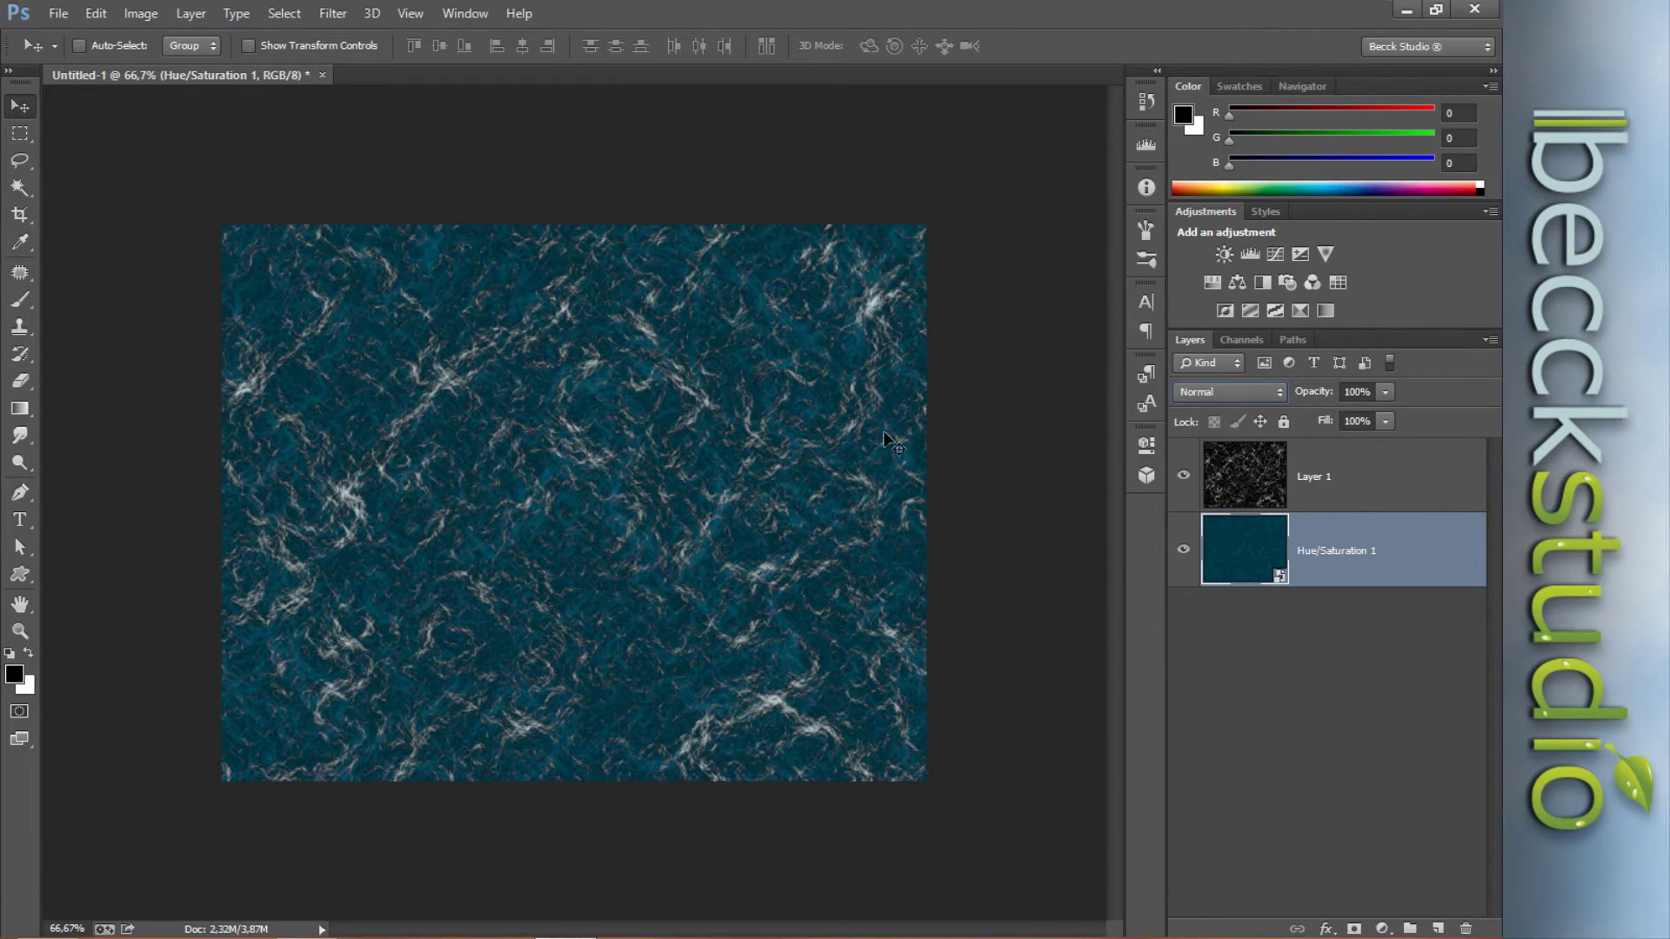
click(90, 14)
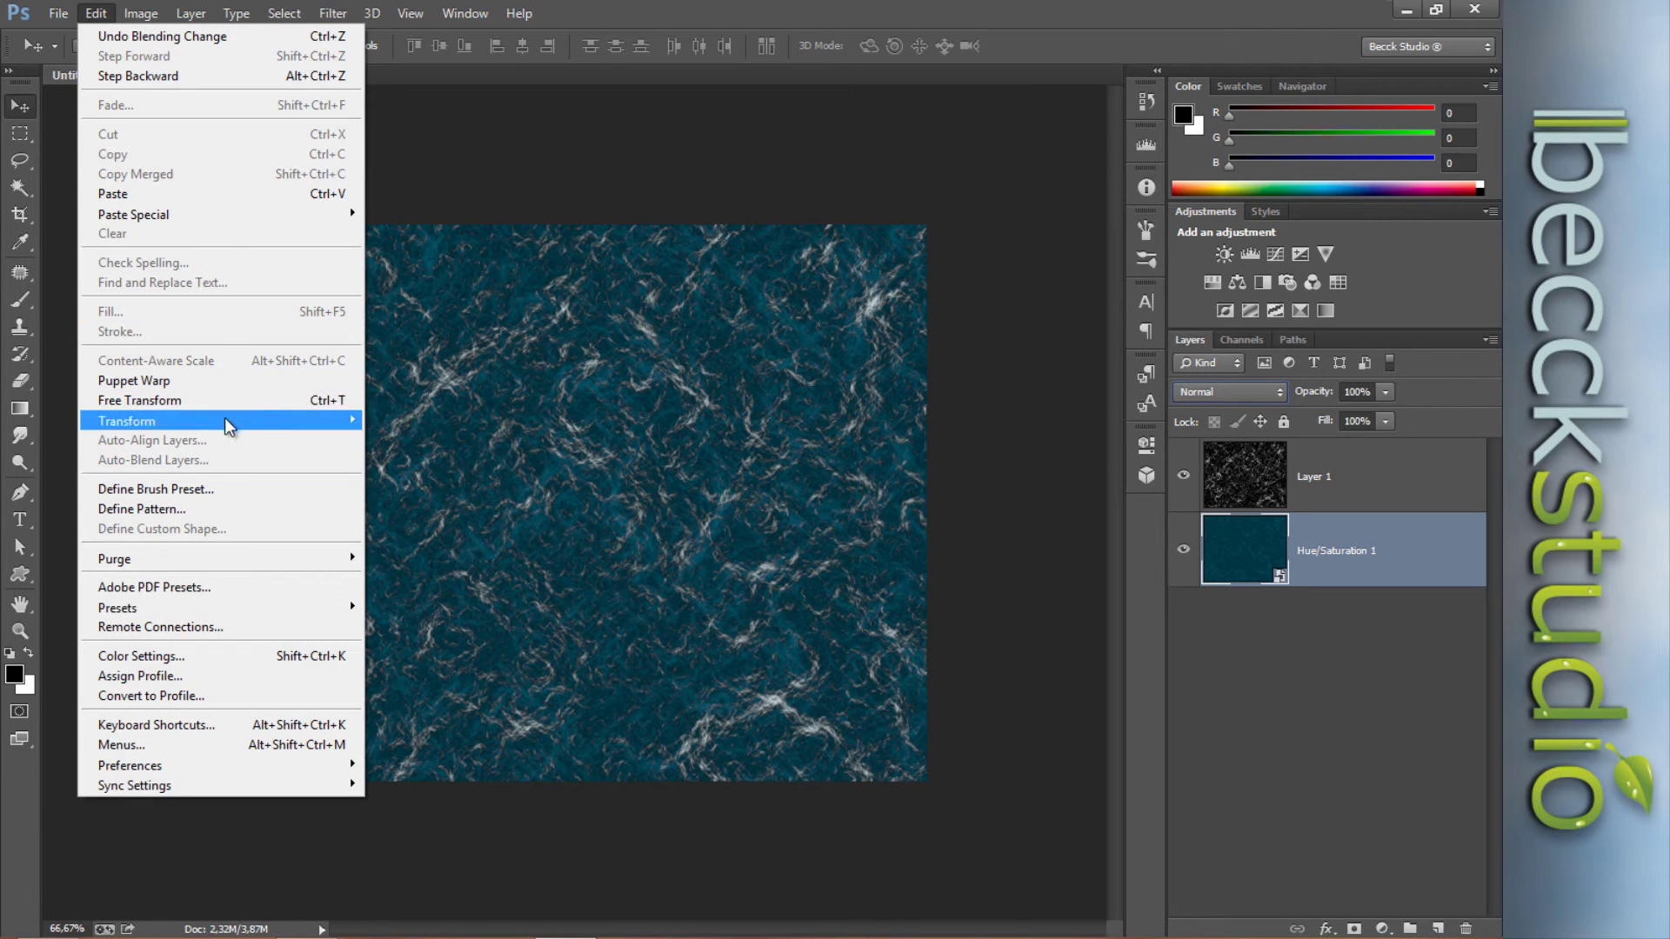
mouse_move(226, 424)
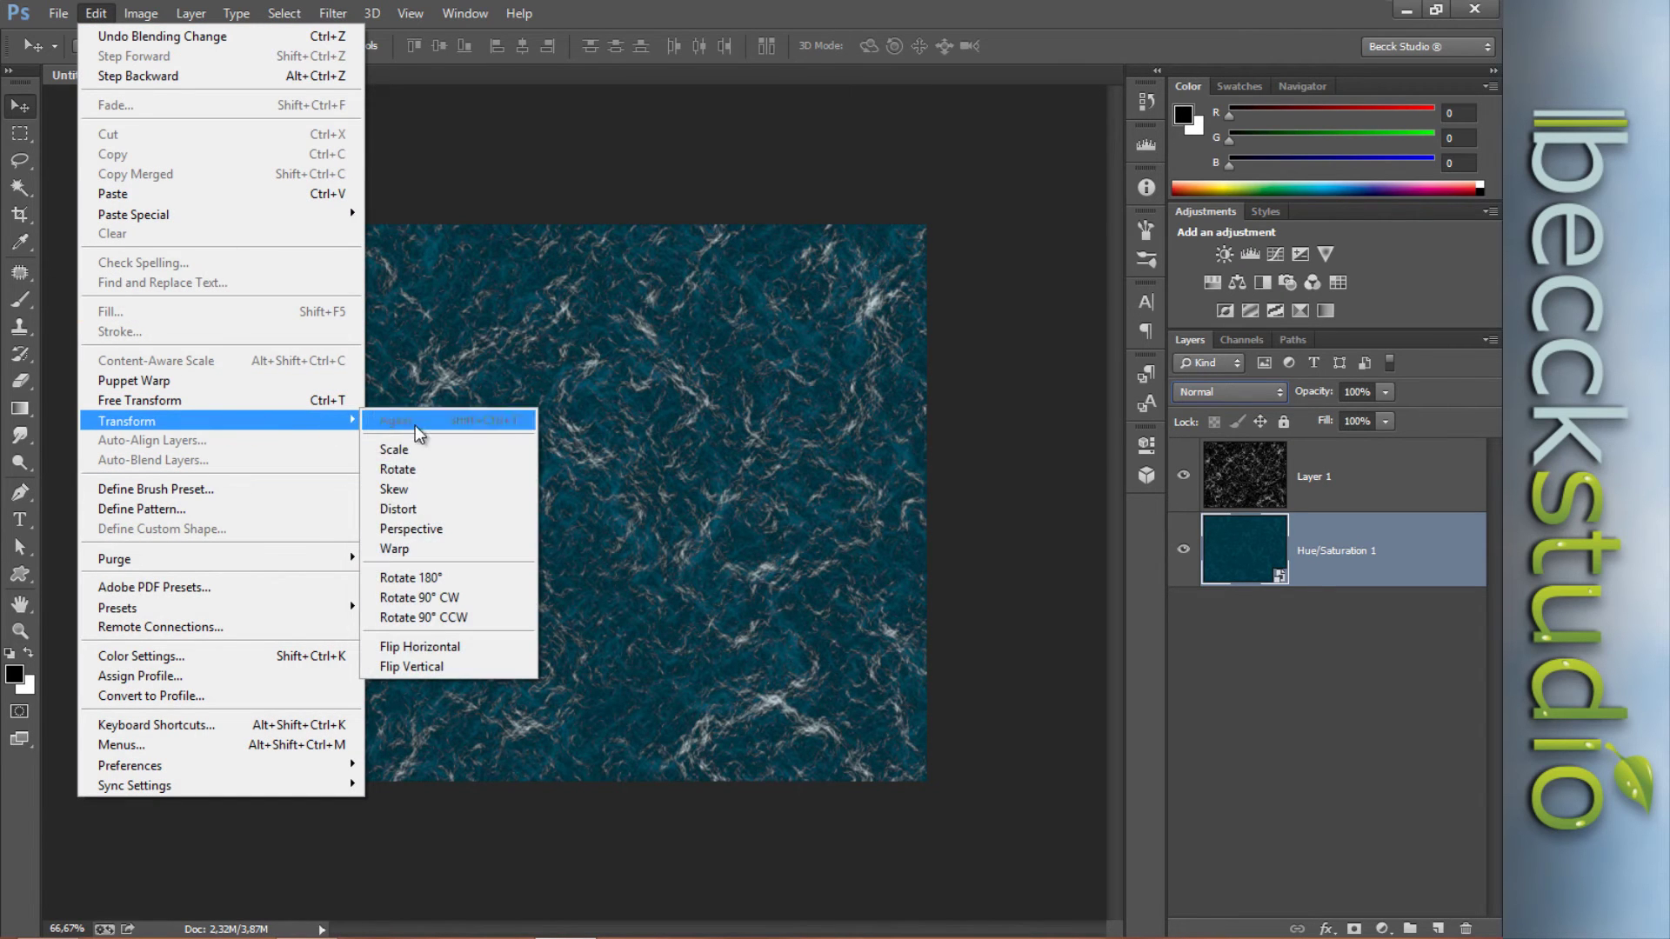
click(438, 537)
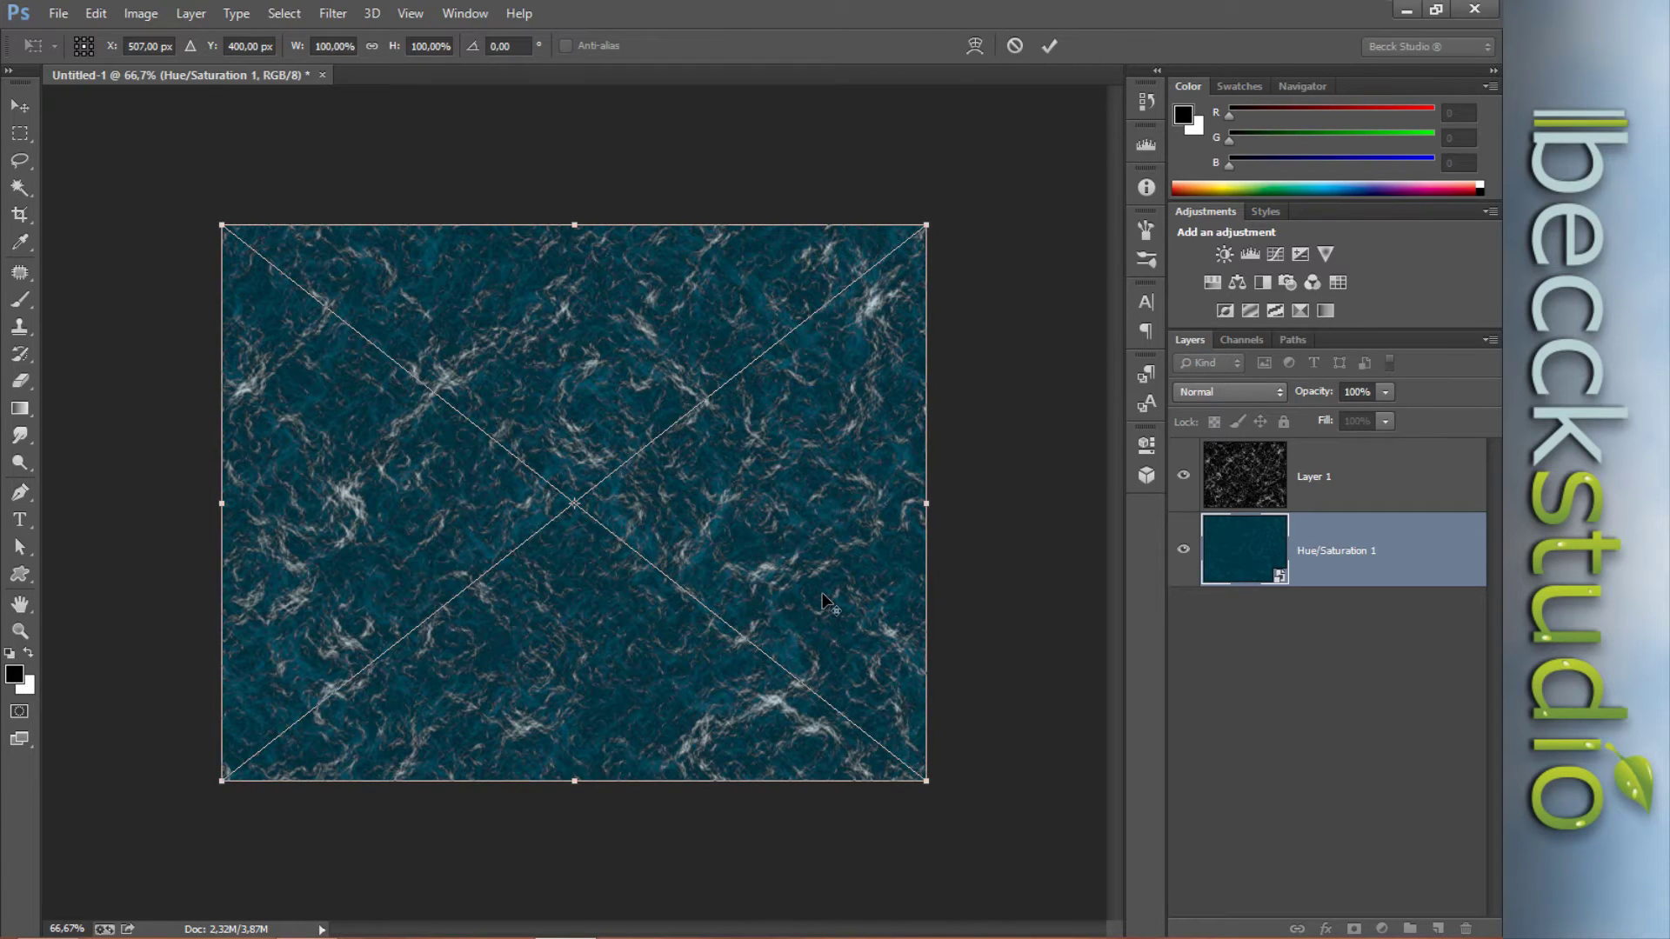
key(ctrl+minus)
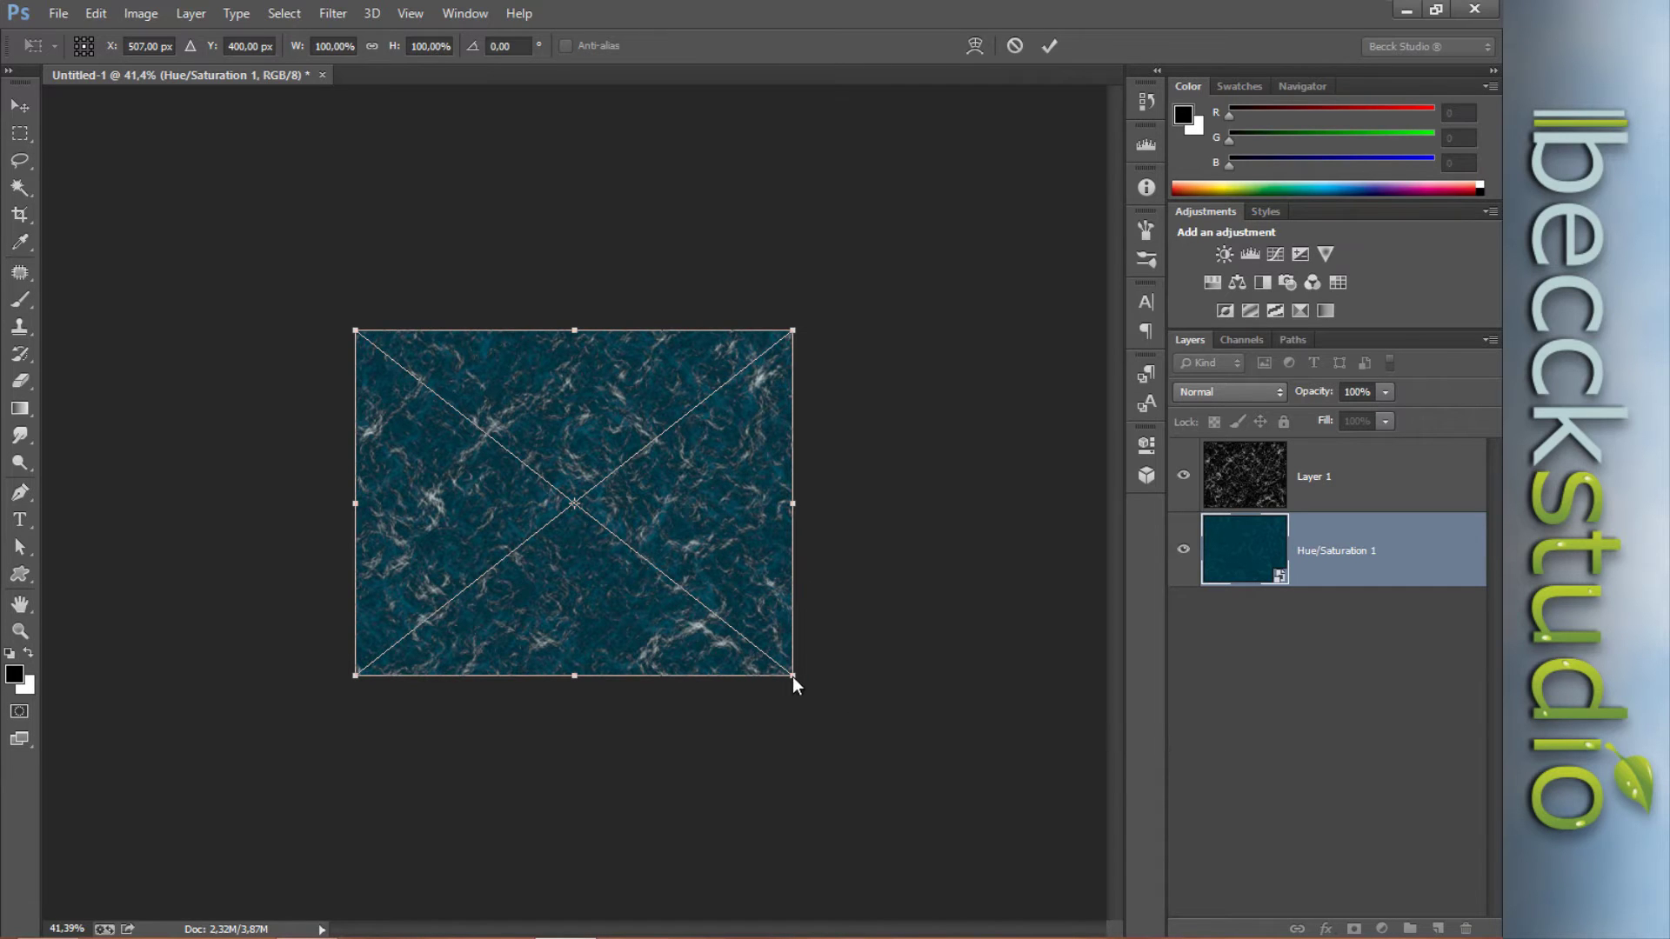
drag(792, 676, 1192, 711)
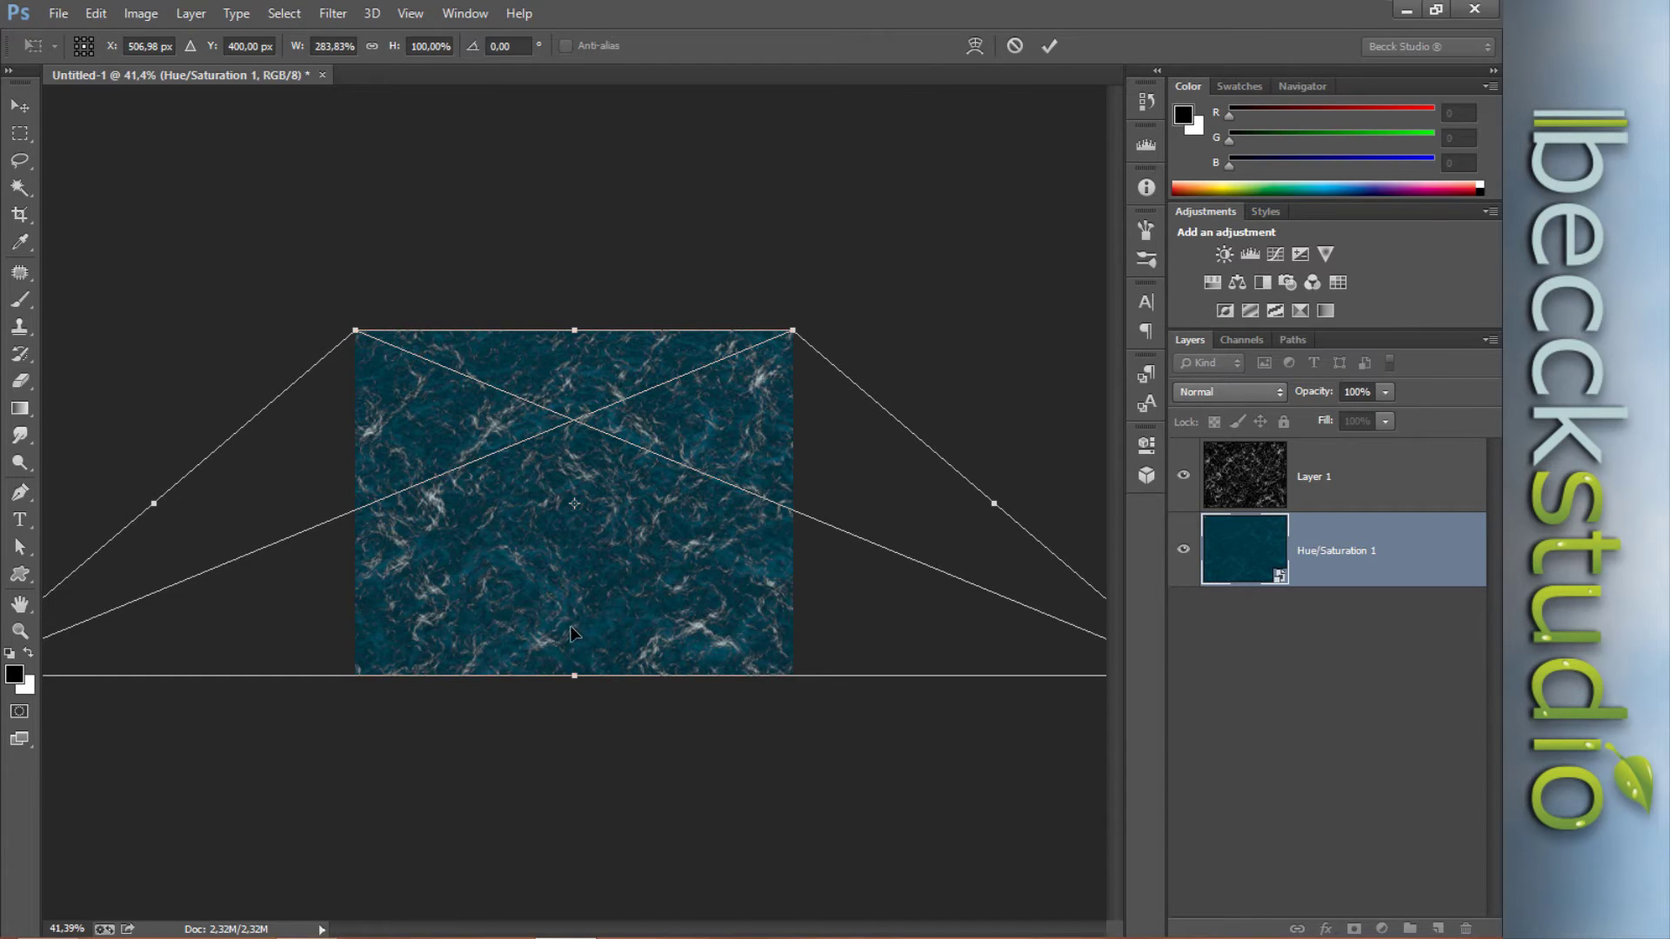
key(Return)
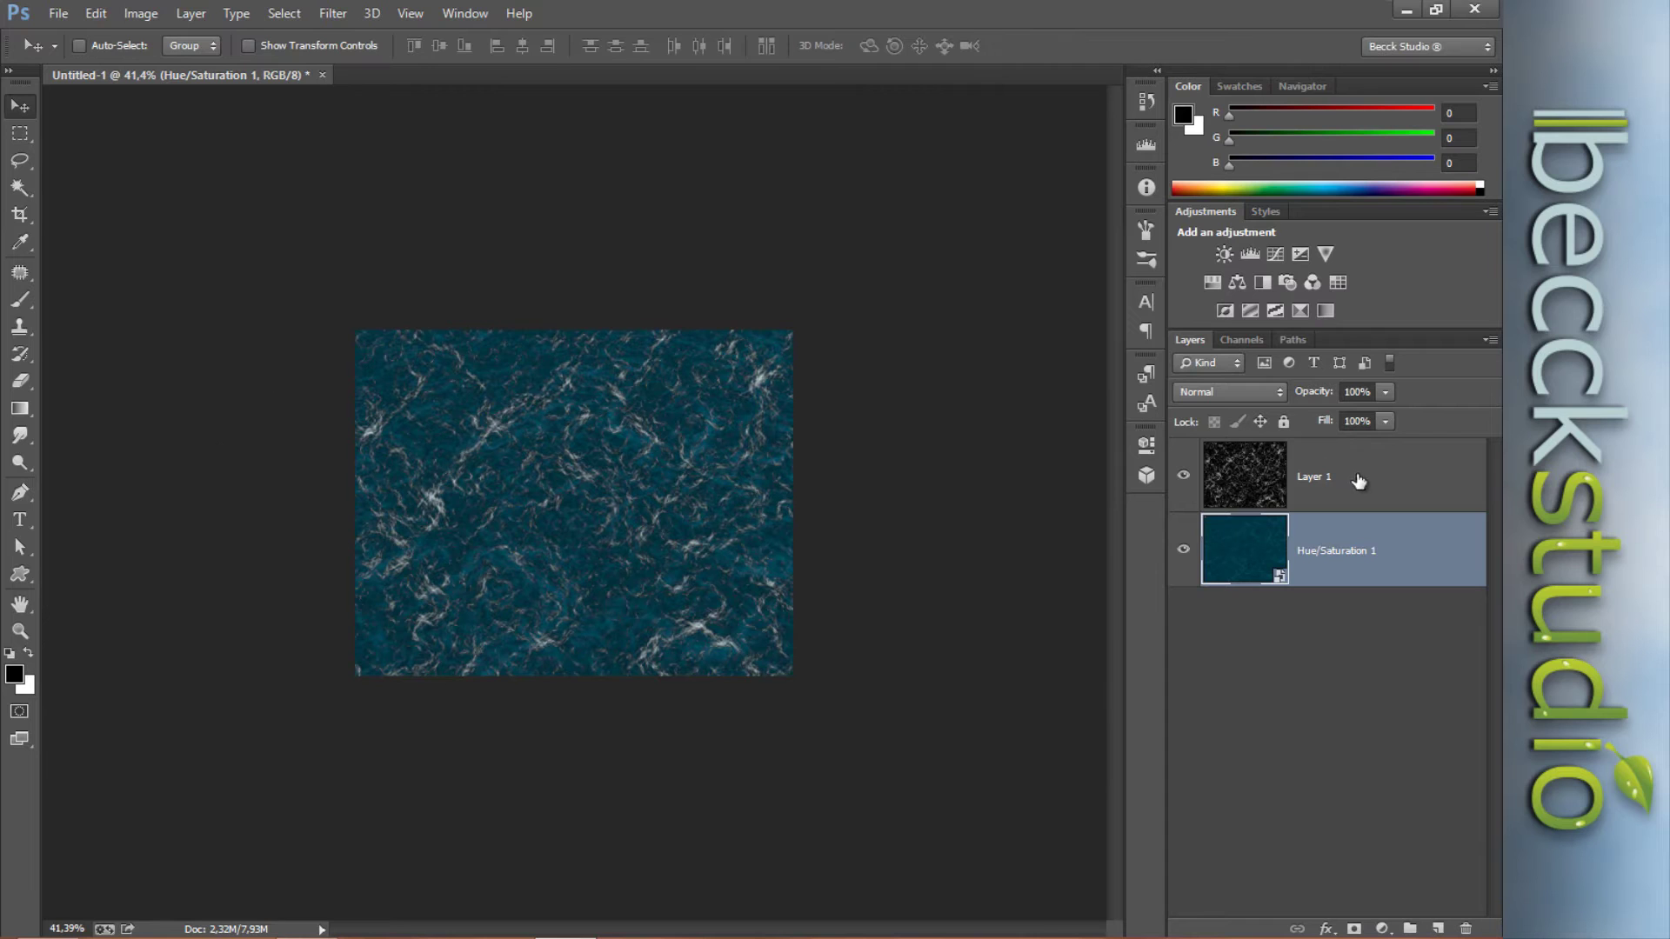
- Apply a Perspective transform to Layer 1, spreading its bottom corners outward well beyond the canvas edges
click(1358, 482)
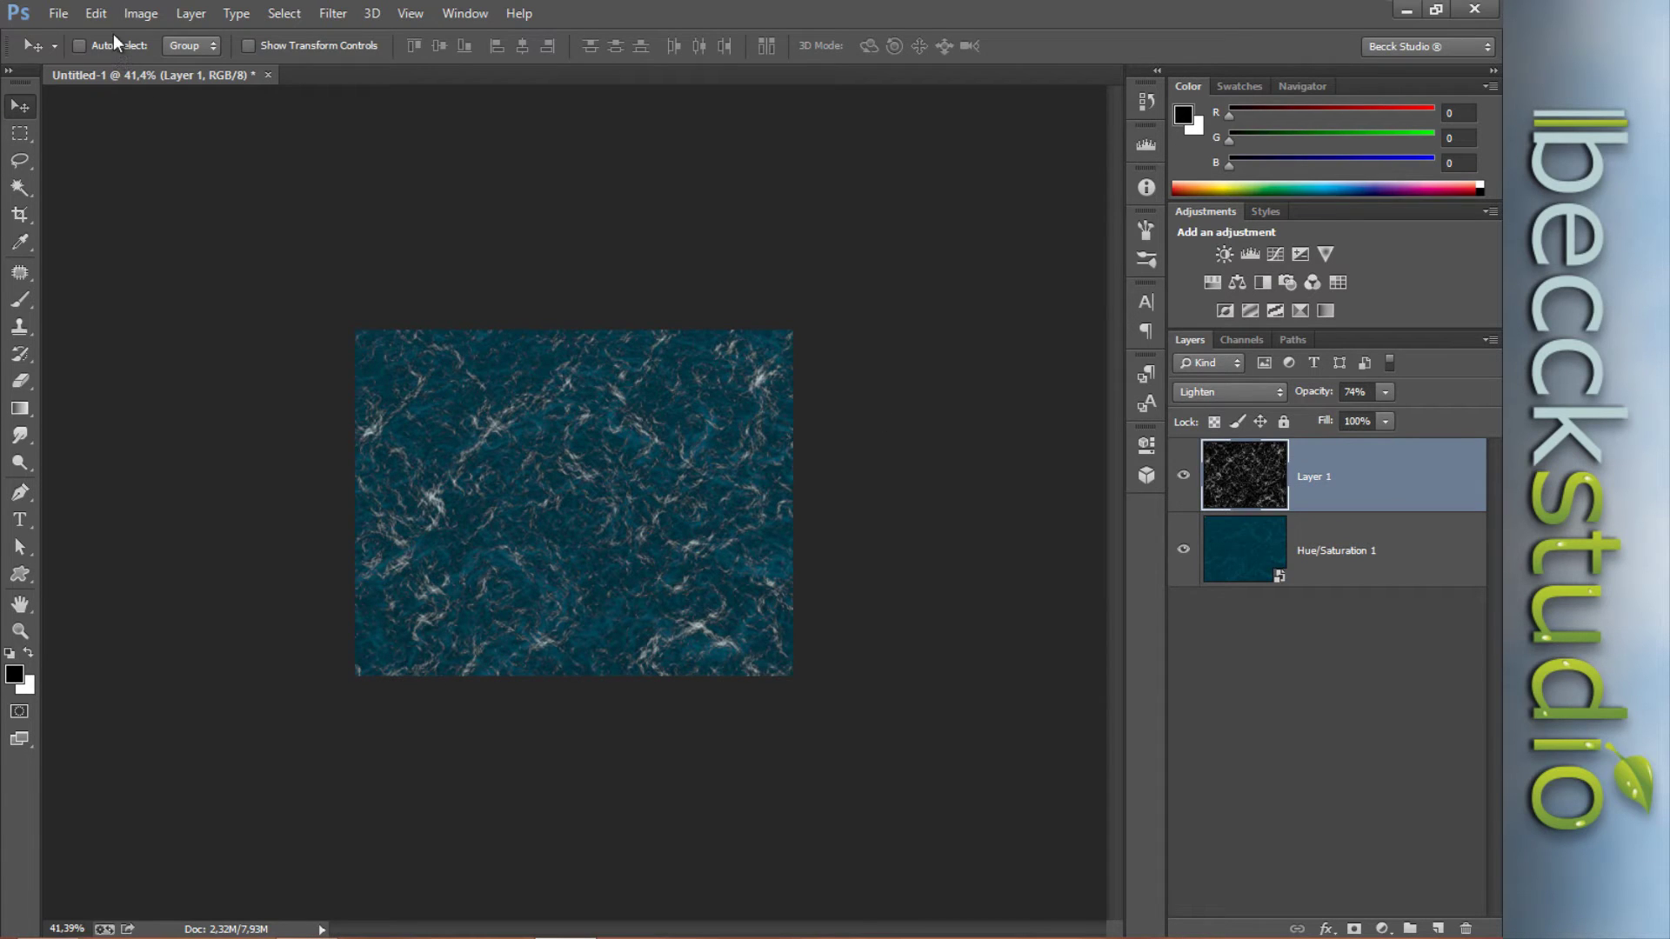
click(97, 16)
mouse_move(161, 431)
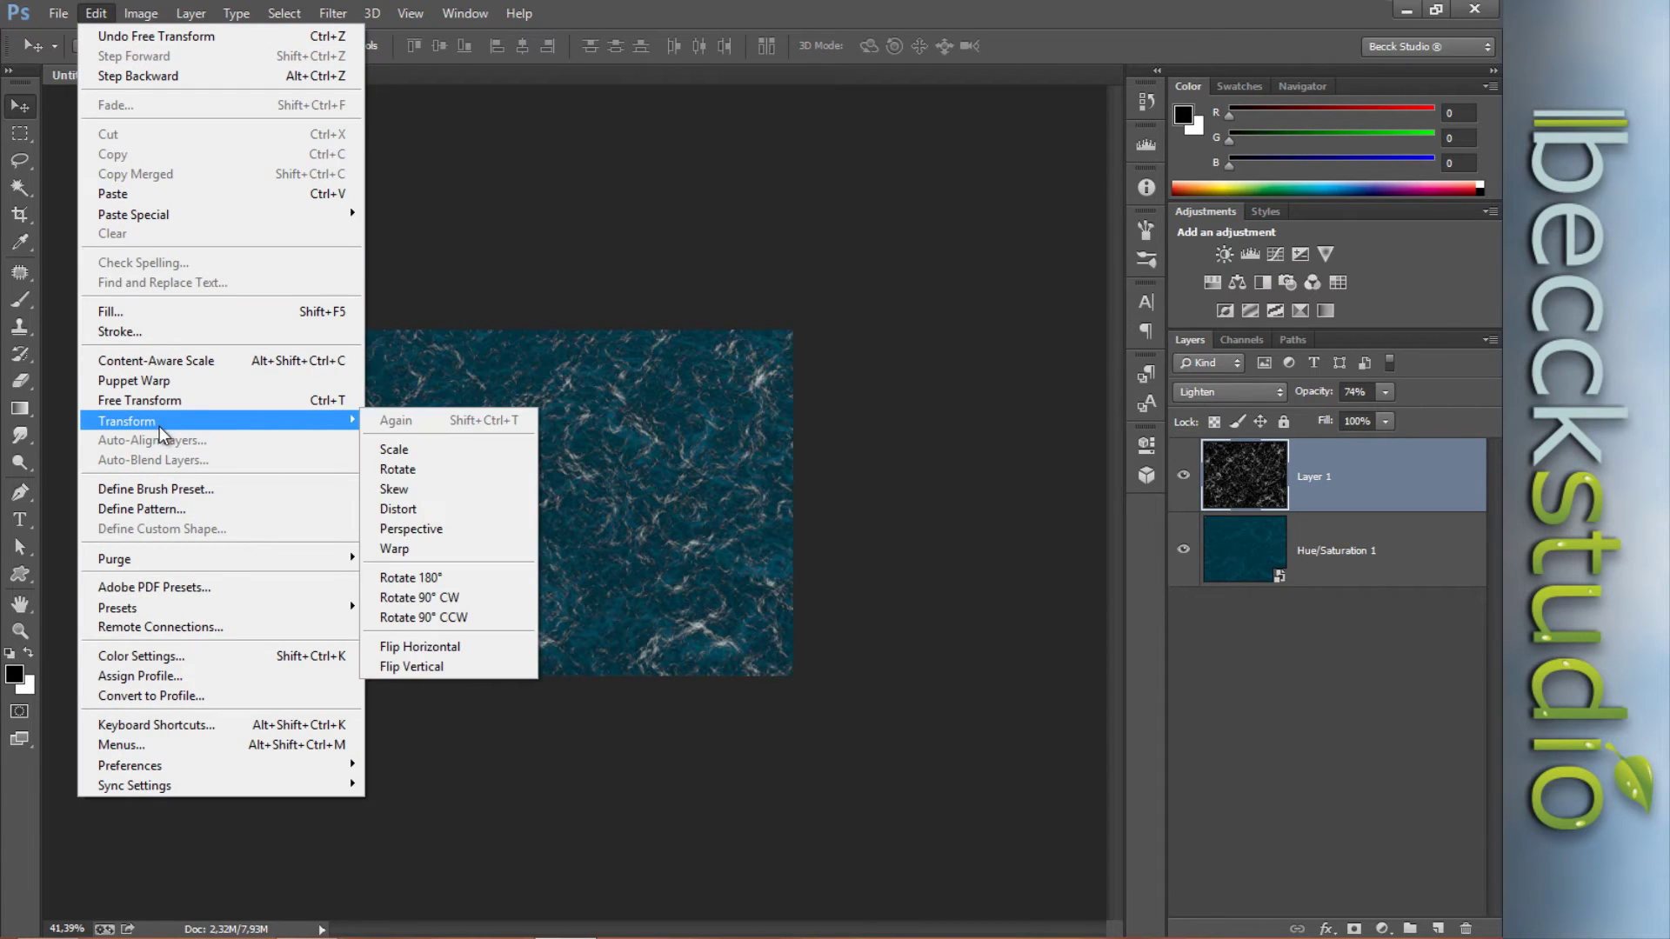
click(482, 532)
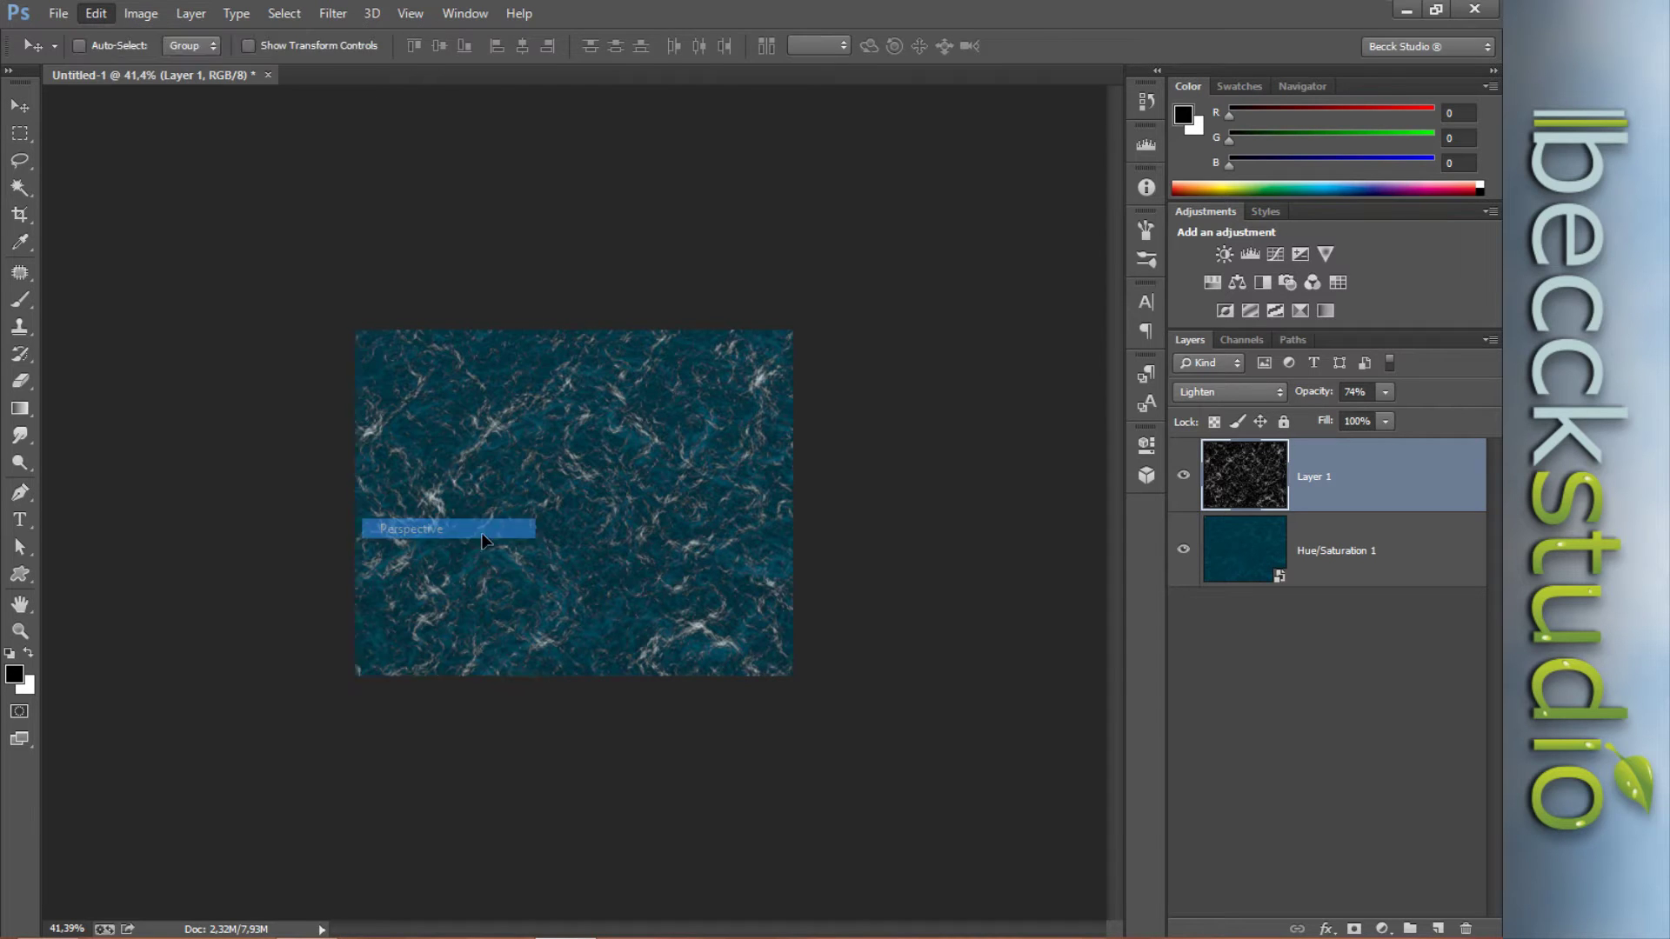
drag(801, 684, 1201, 653)
key(Return)
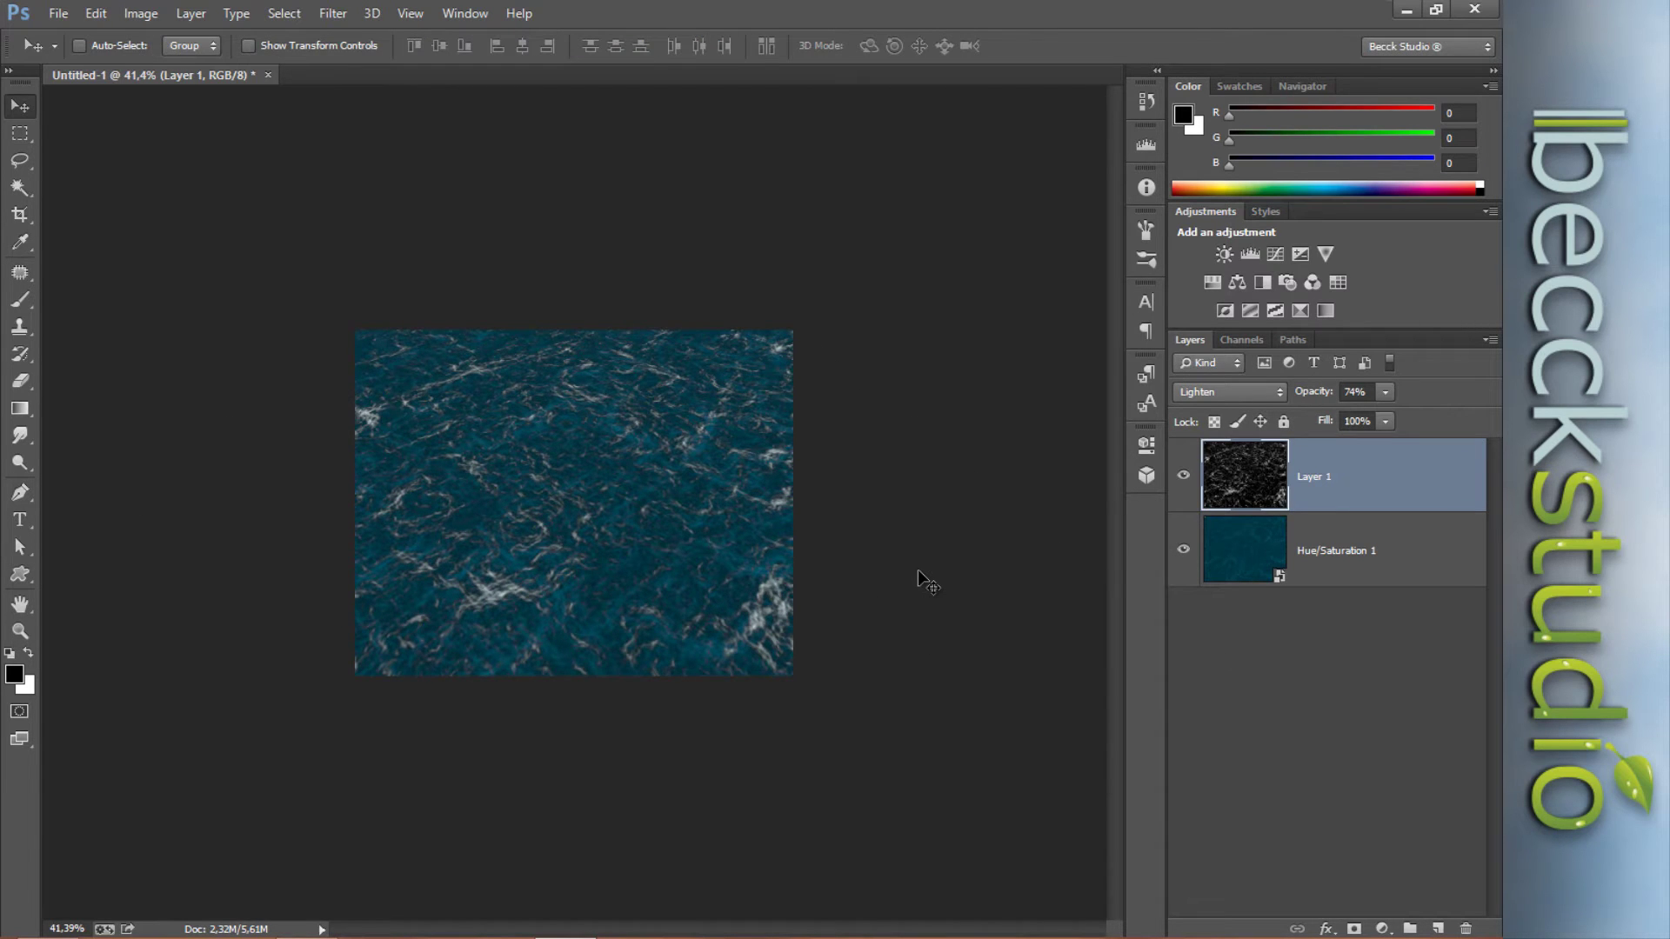
key(ctrl+1)
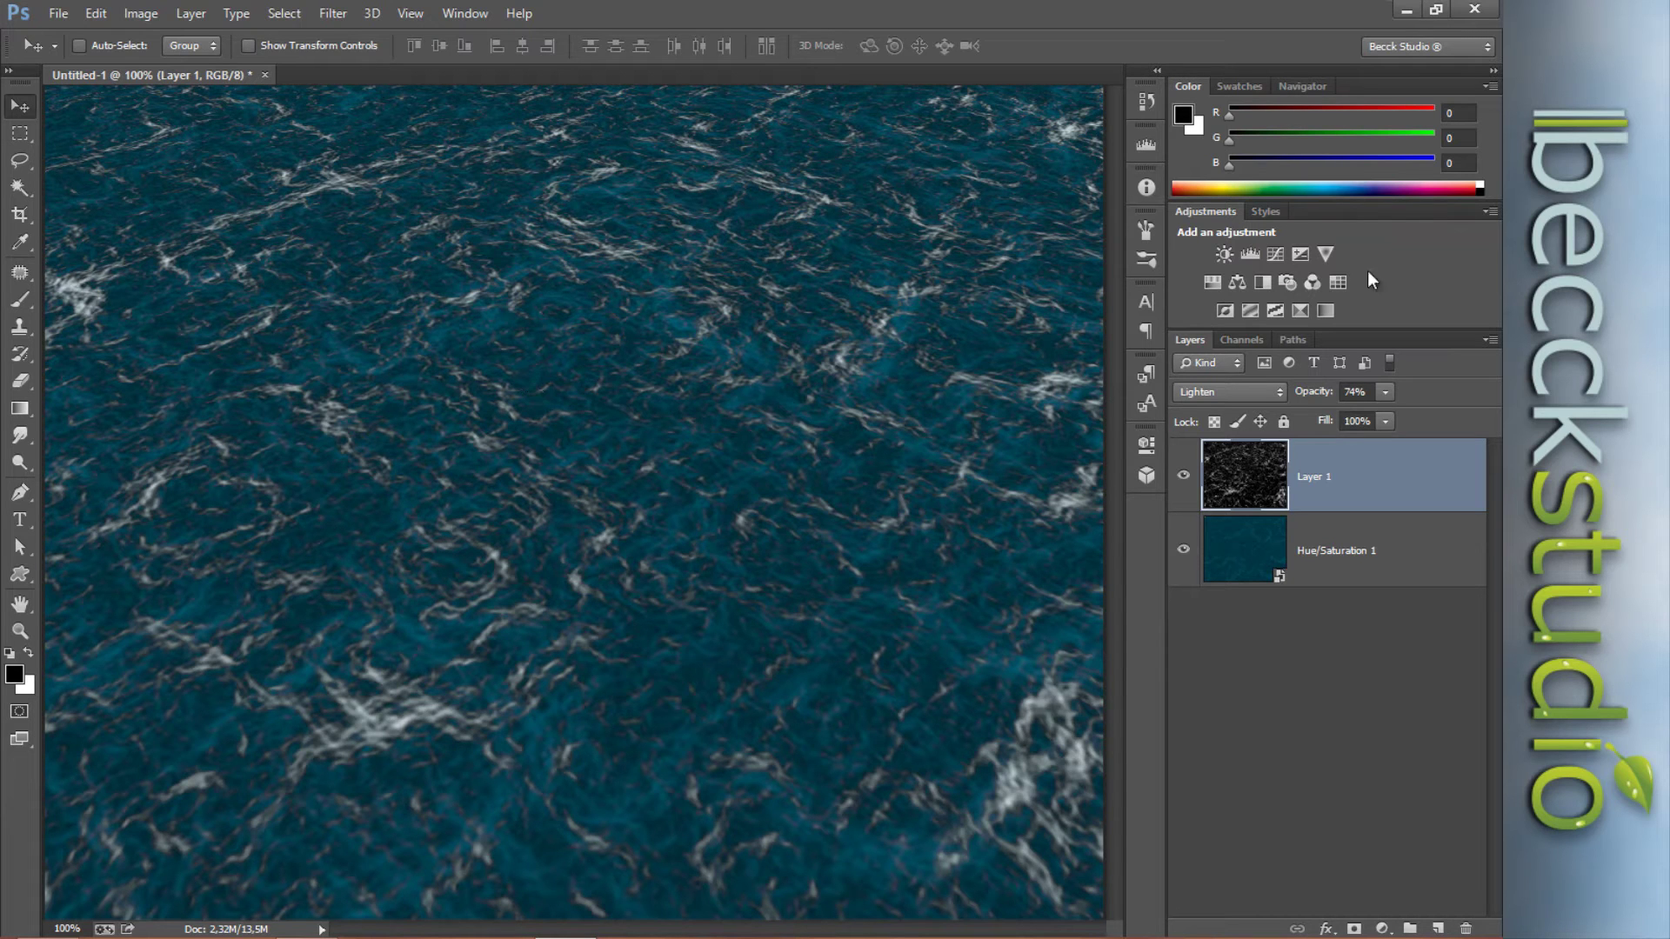
- Apply the basic Blur filter to Layer 1
shift+click(1417, 550)
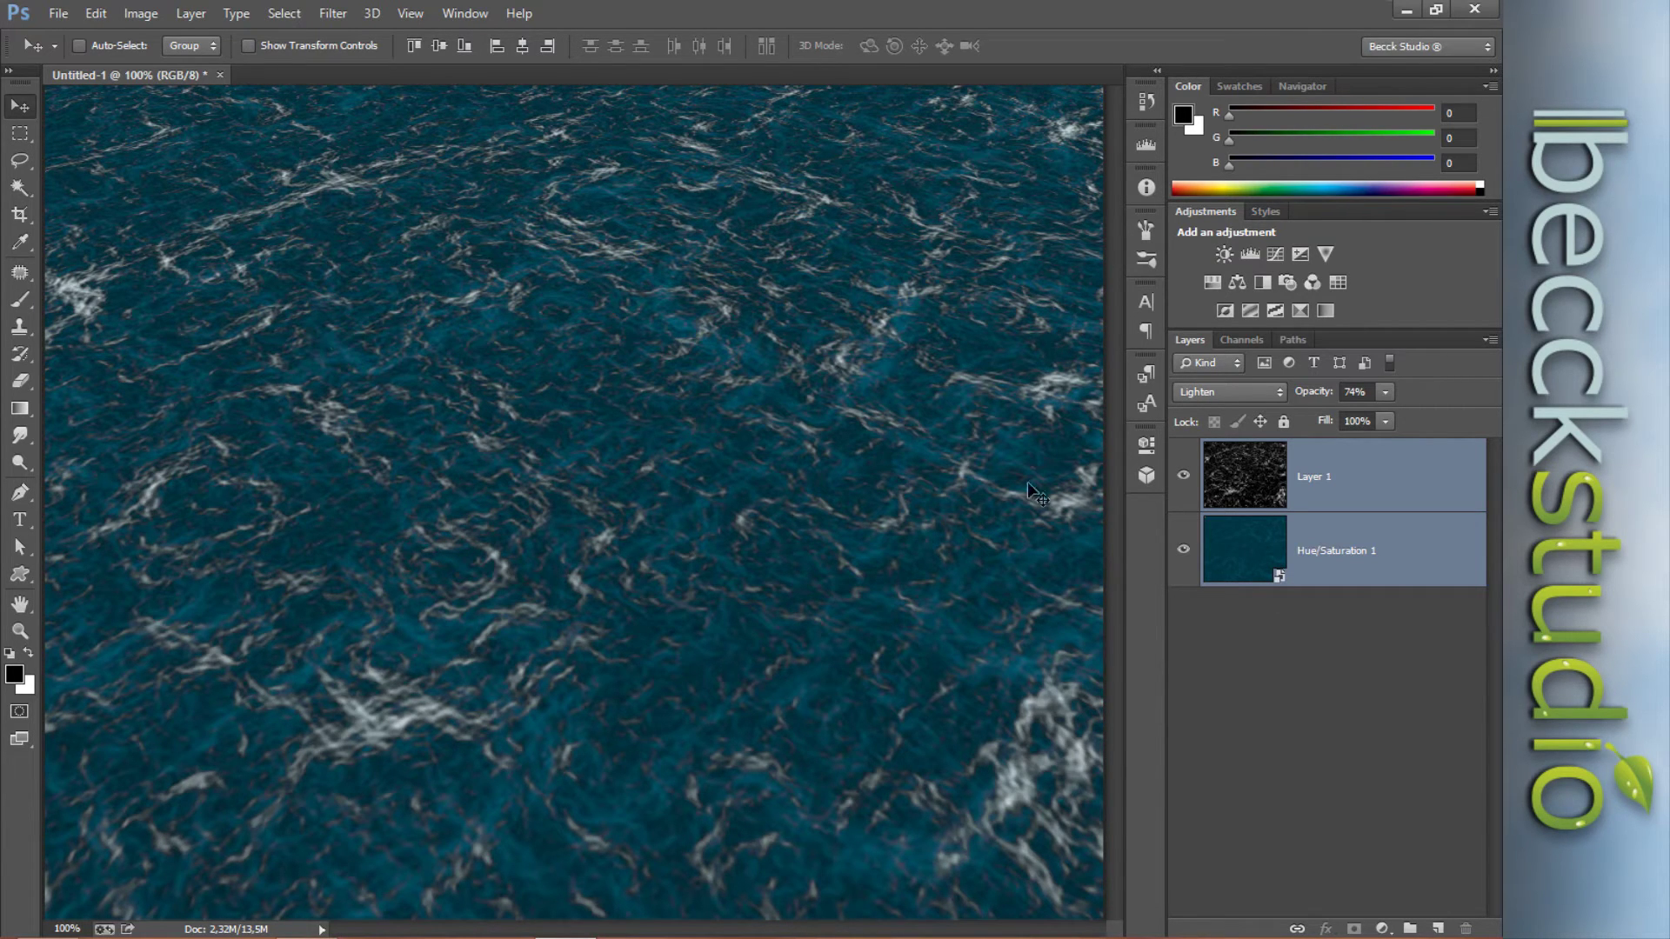
click(1368, 484)
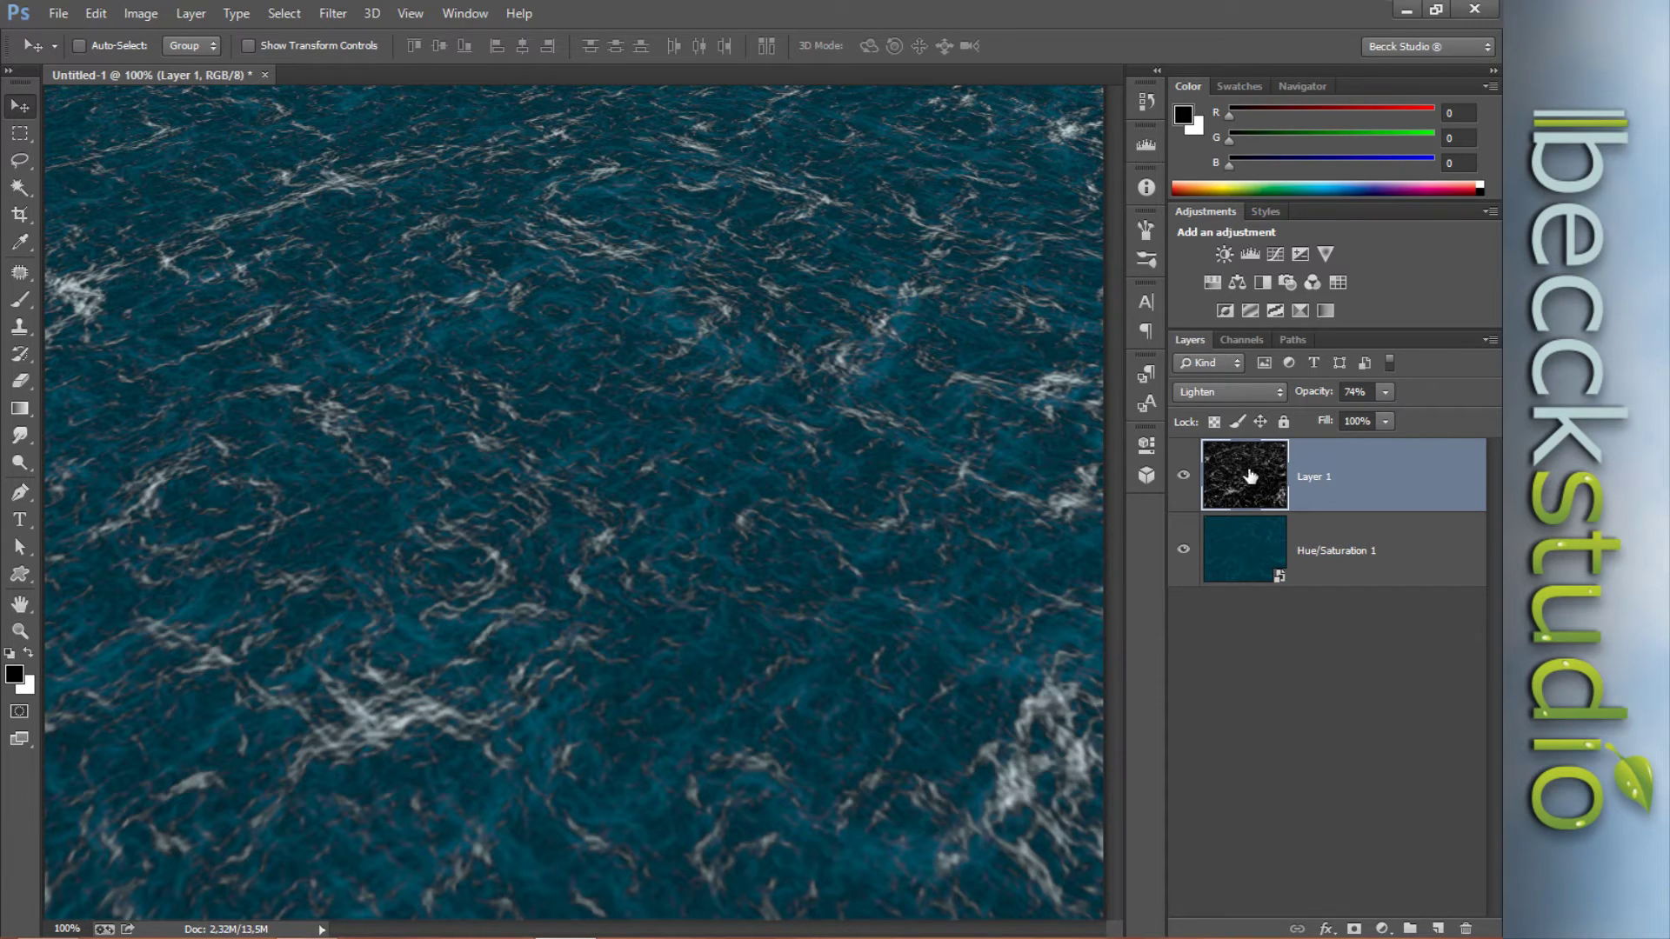
click(339, 14)
mouse_move(360, 290)
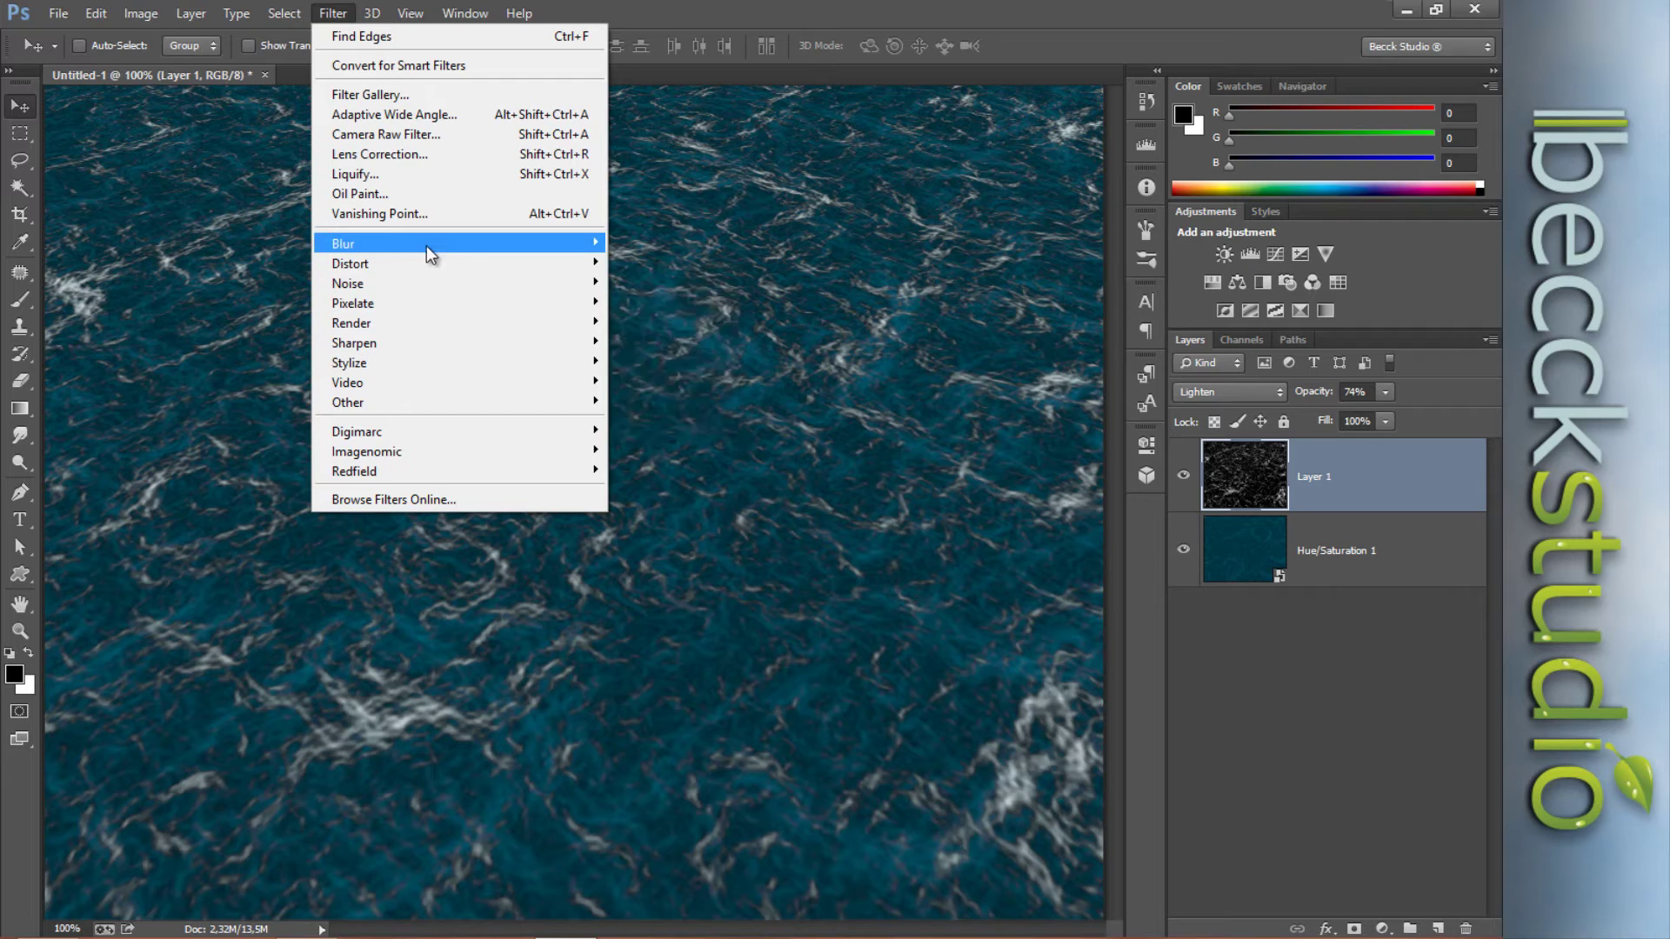
mouse_move(427, 245)
click(659, 334)
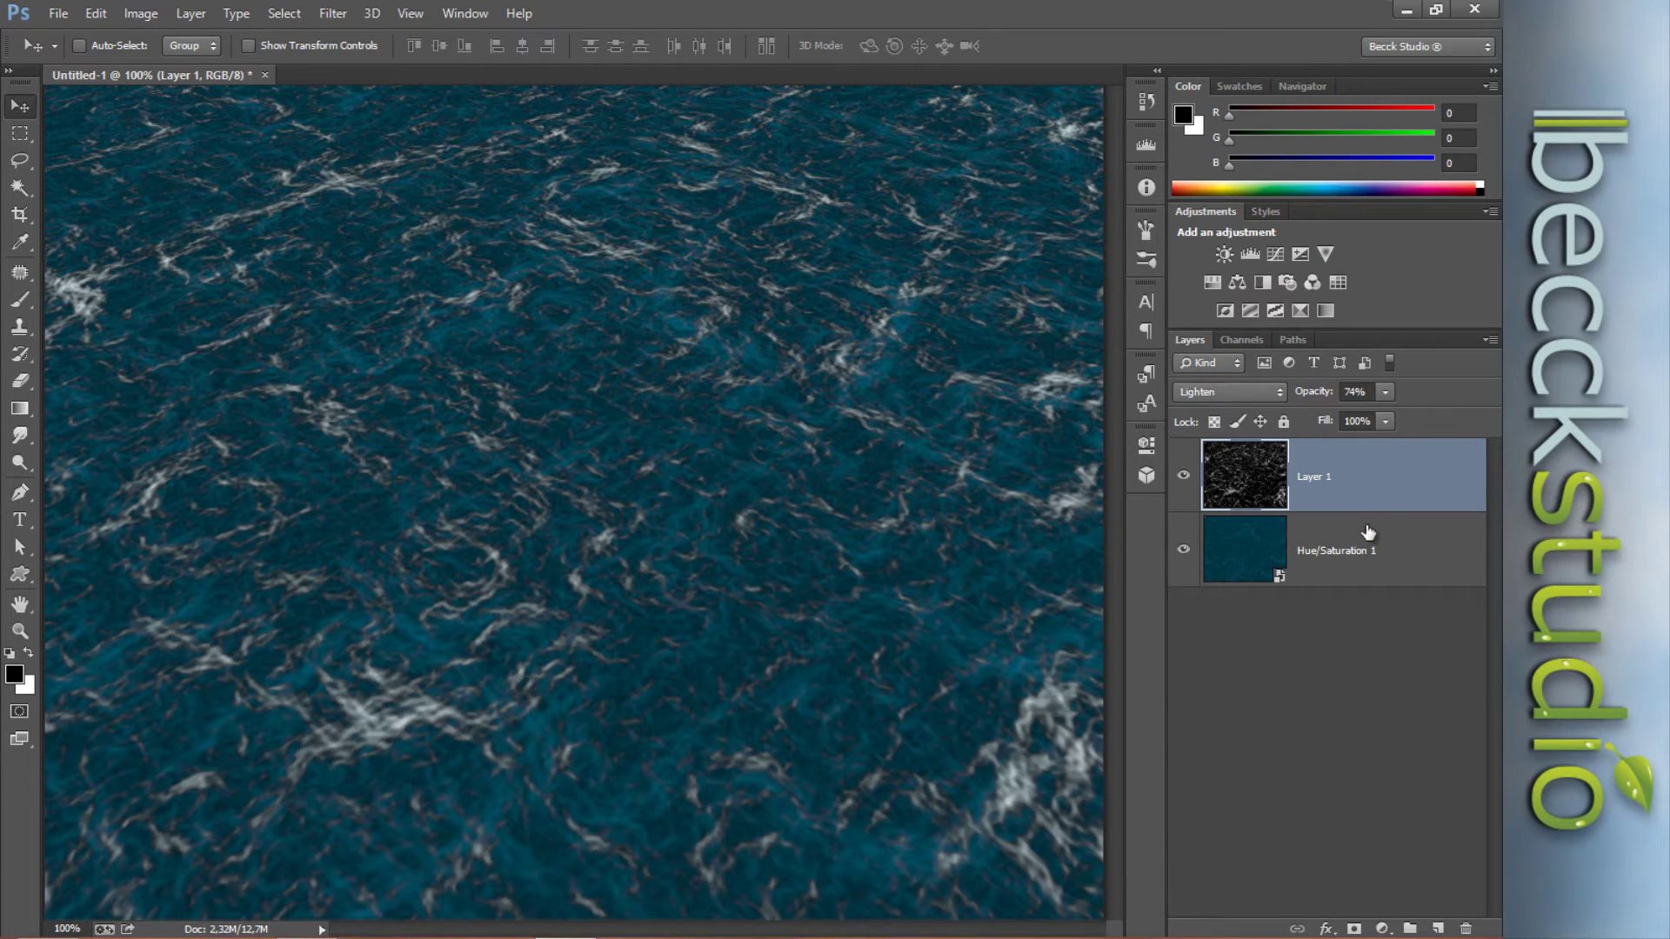
- Combine Layer 1 and the Hue/Saturation 1 layer into one smart object
click(1392, 548)
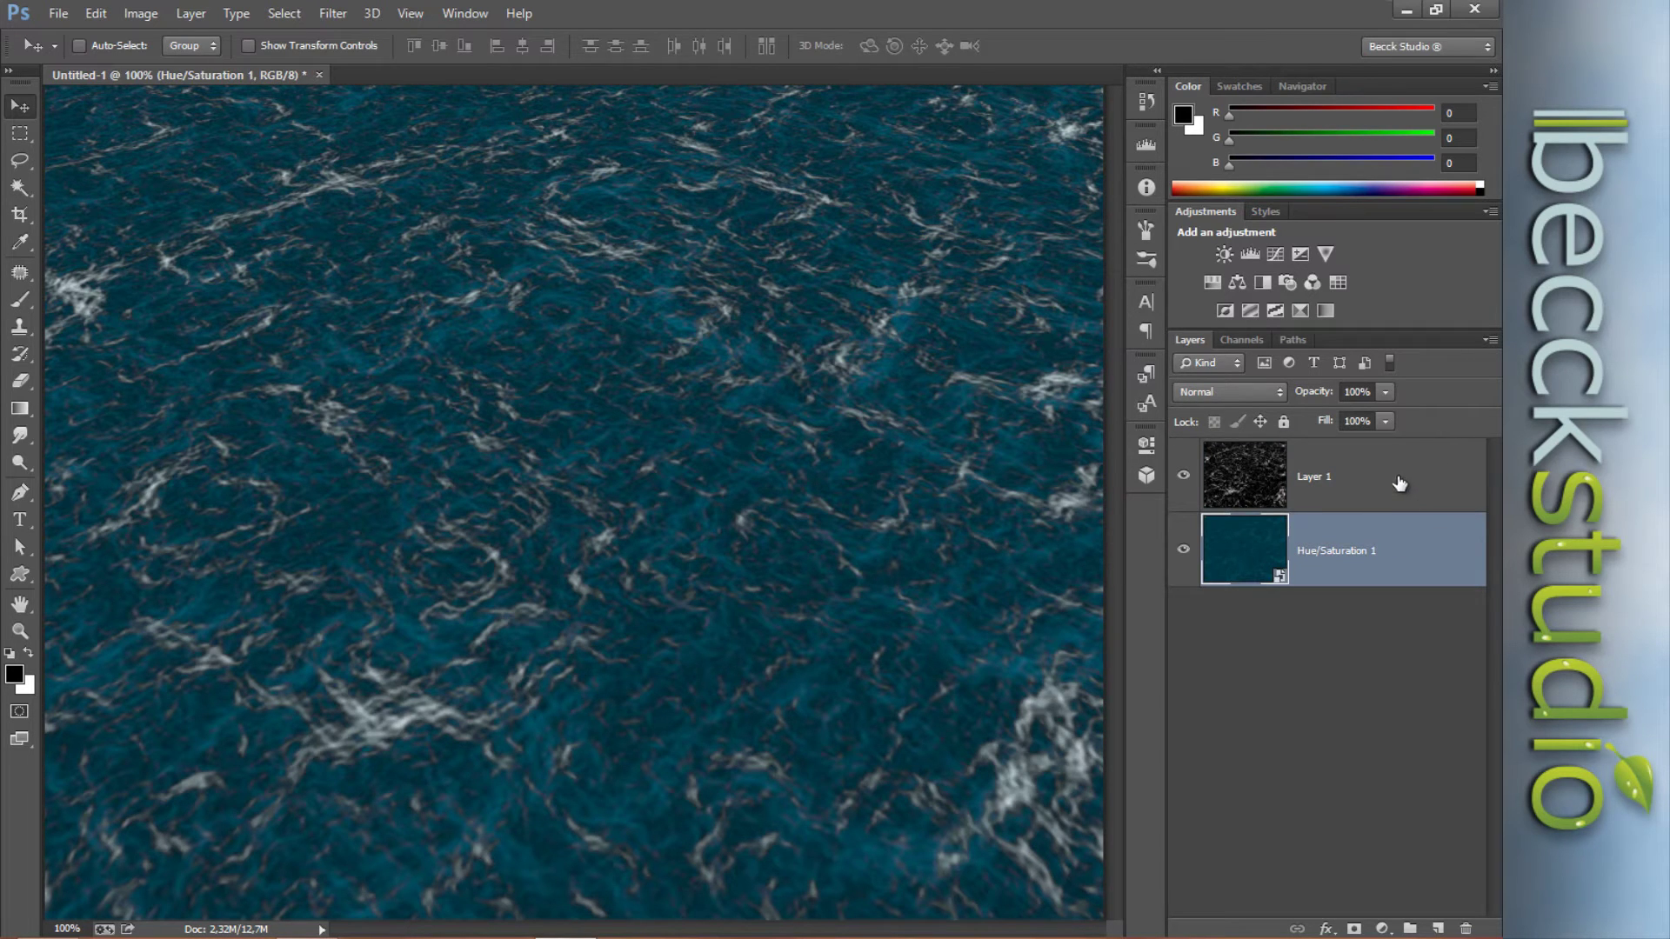
click(1401, 484)
shift+click(1418, 557)
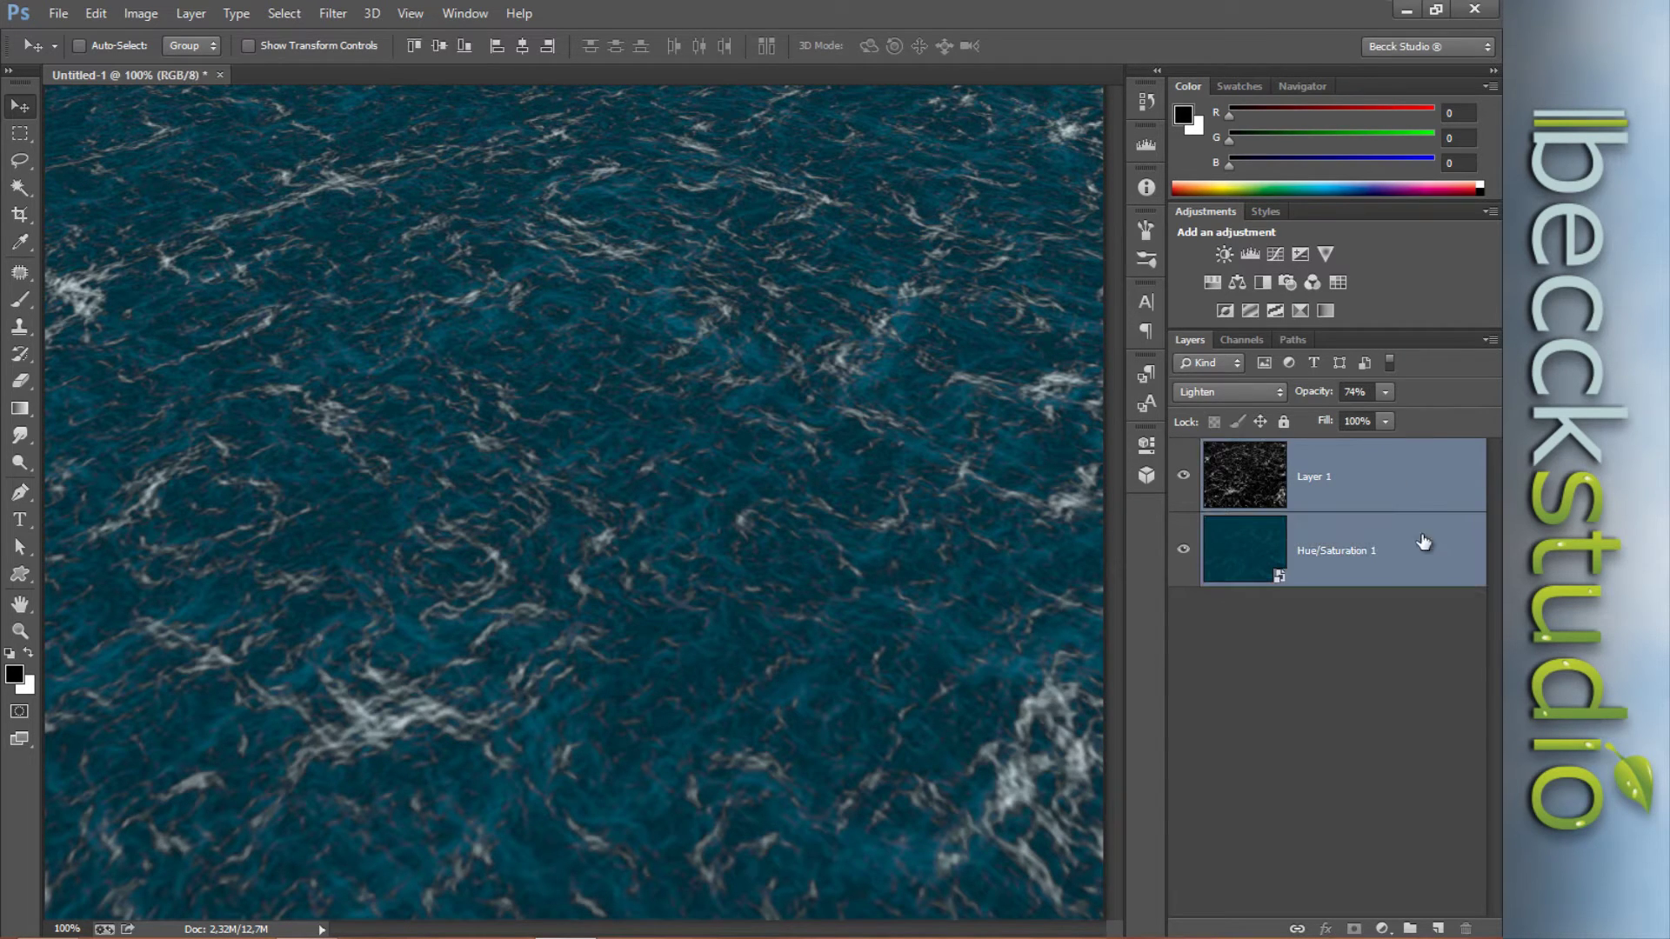
right_click(1406, 479)
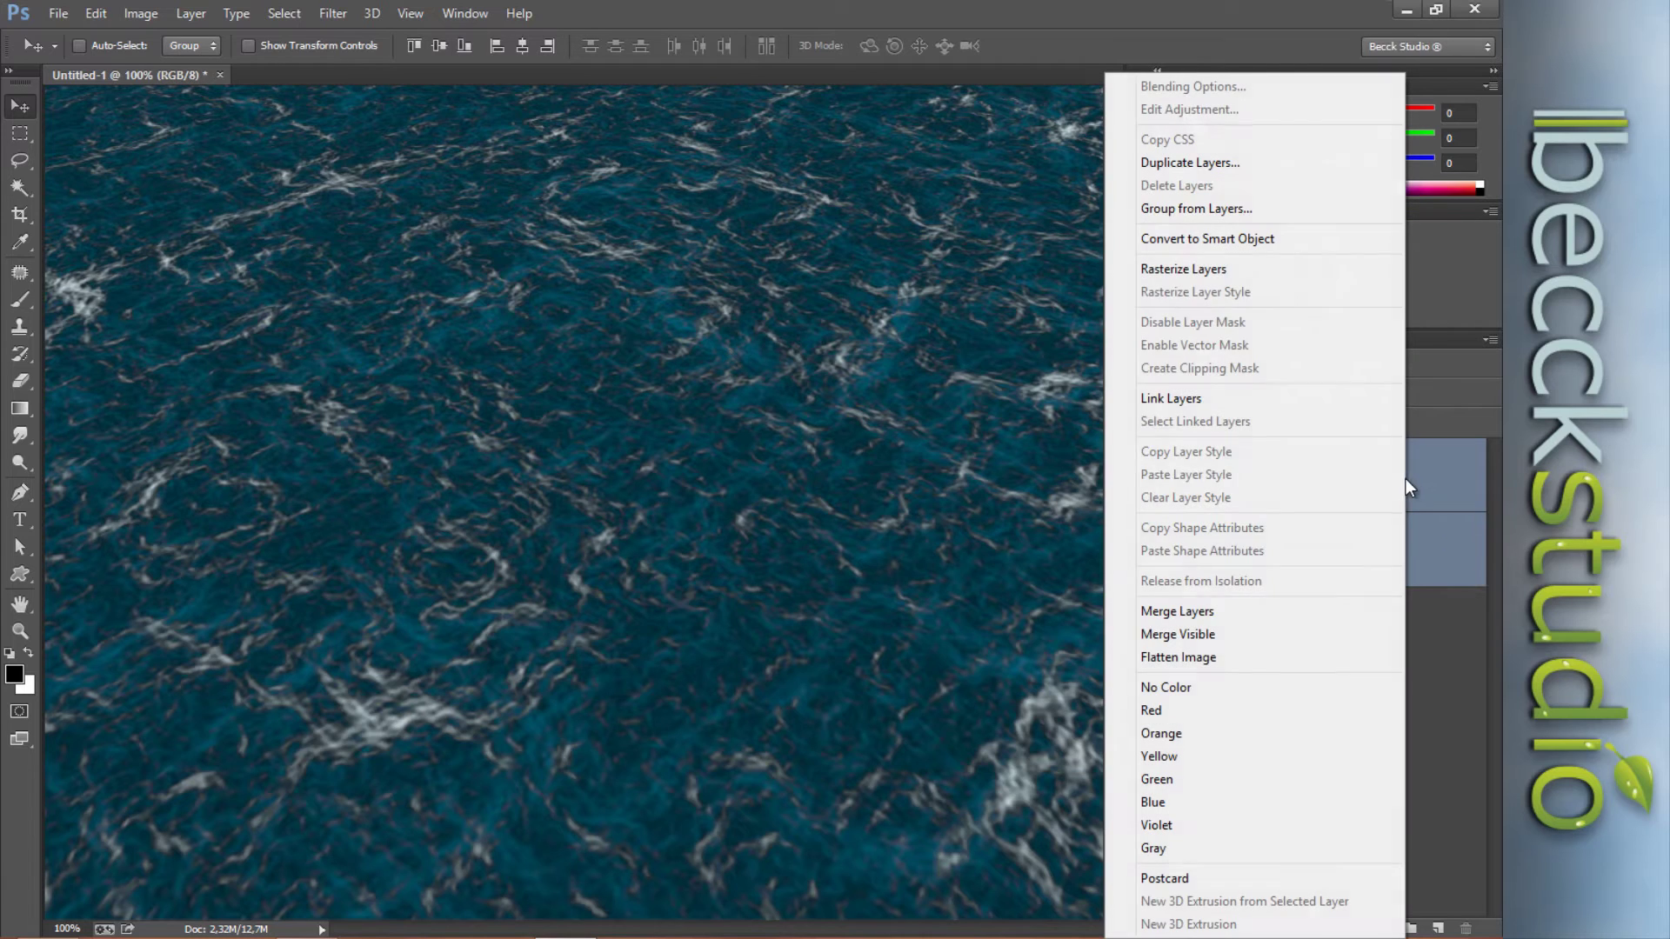
click(1266, 239)
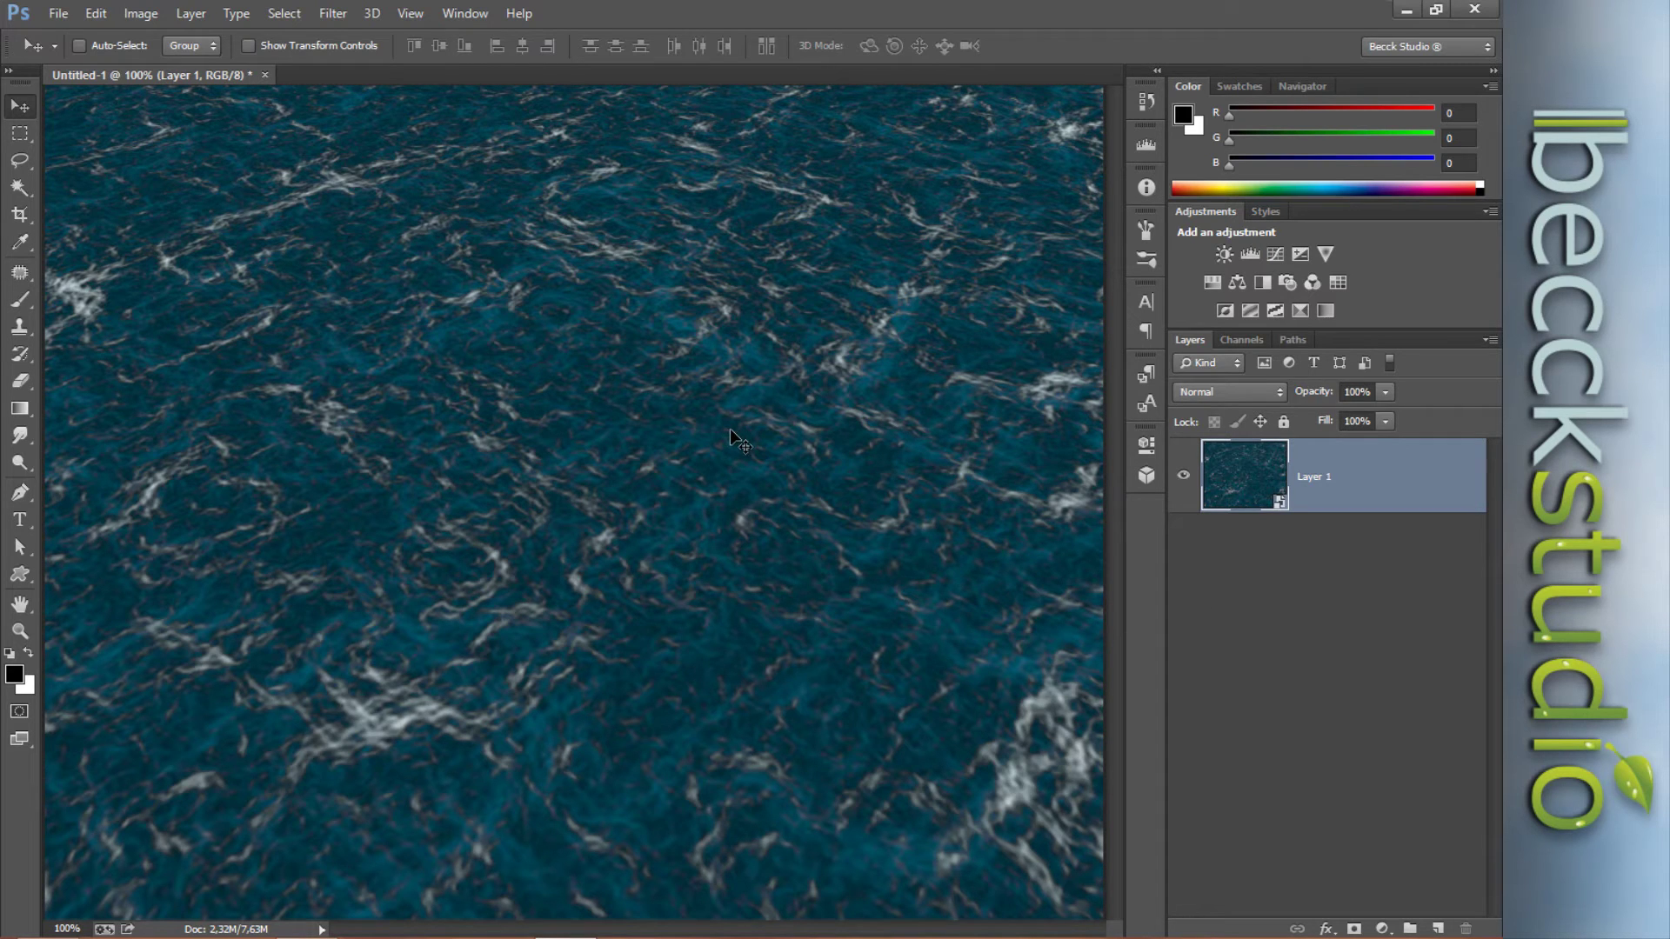
- Scale the water smart object's height to about 40.6% from its top edge, keeping its bottom edge at the canvas bottom
key(ctrl+t)
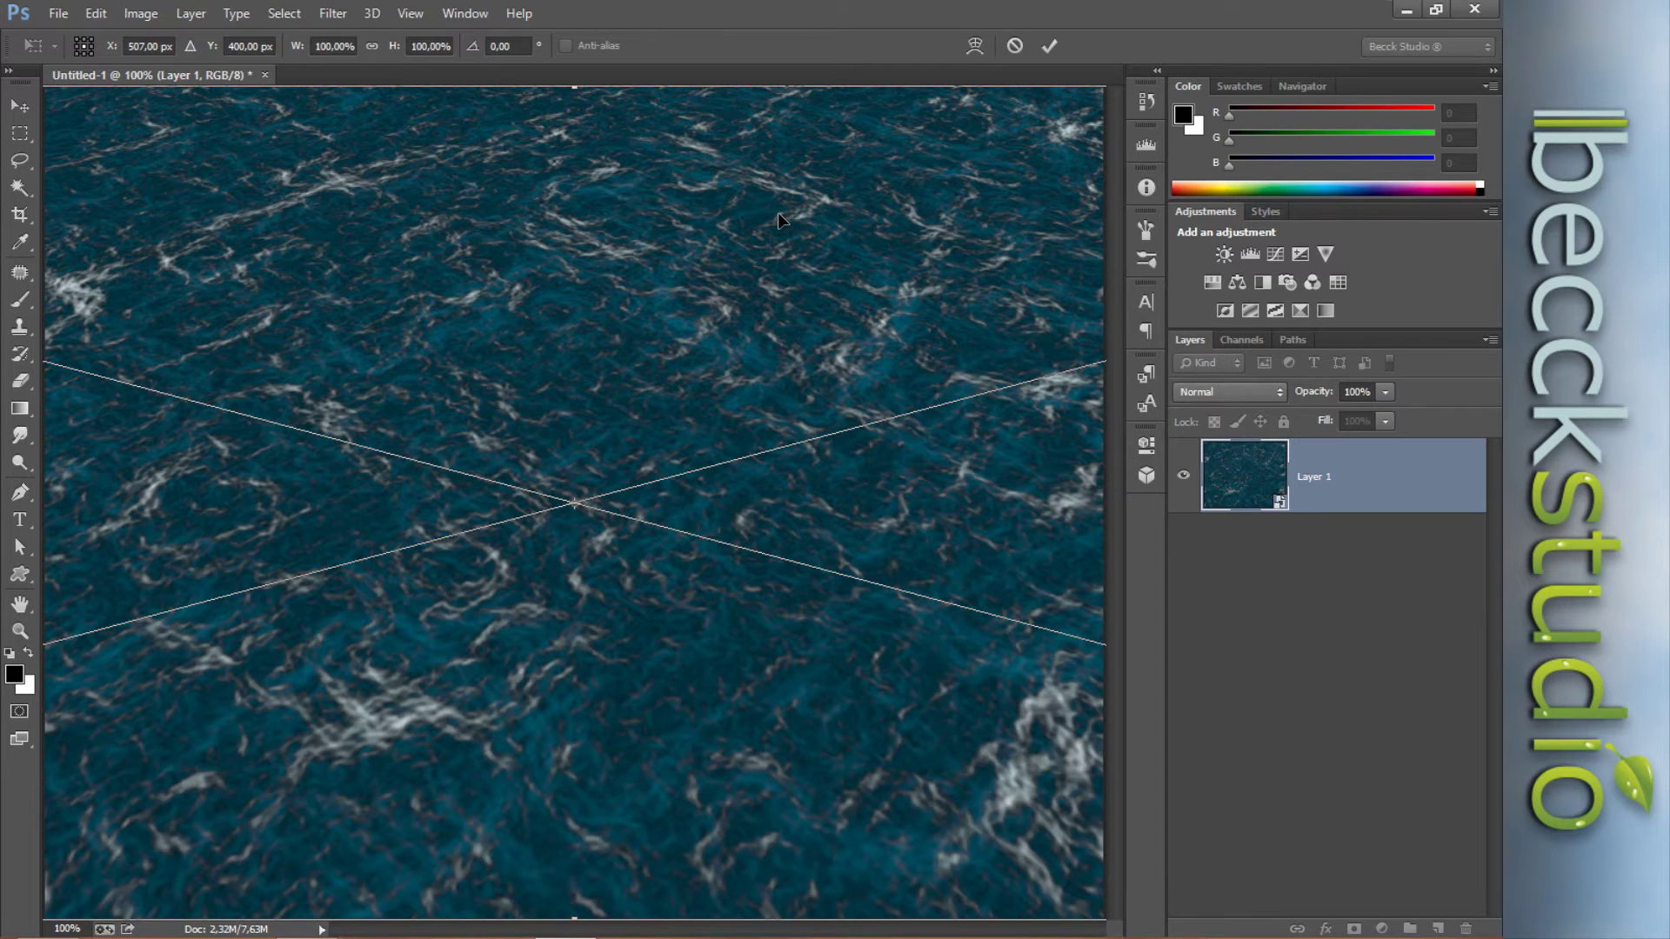
key(ctrl+minus)
key(ctrl+minus)
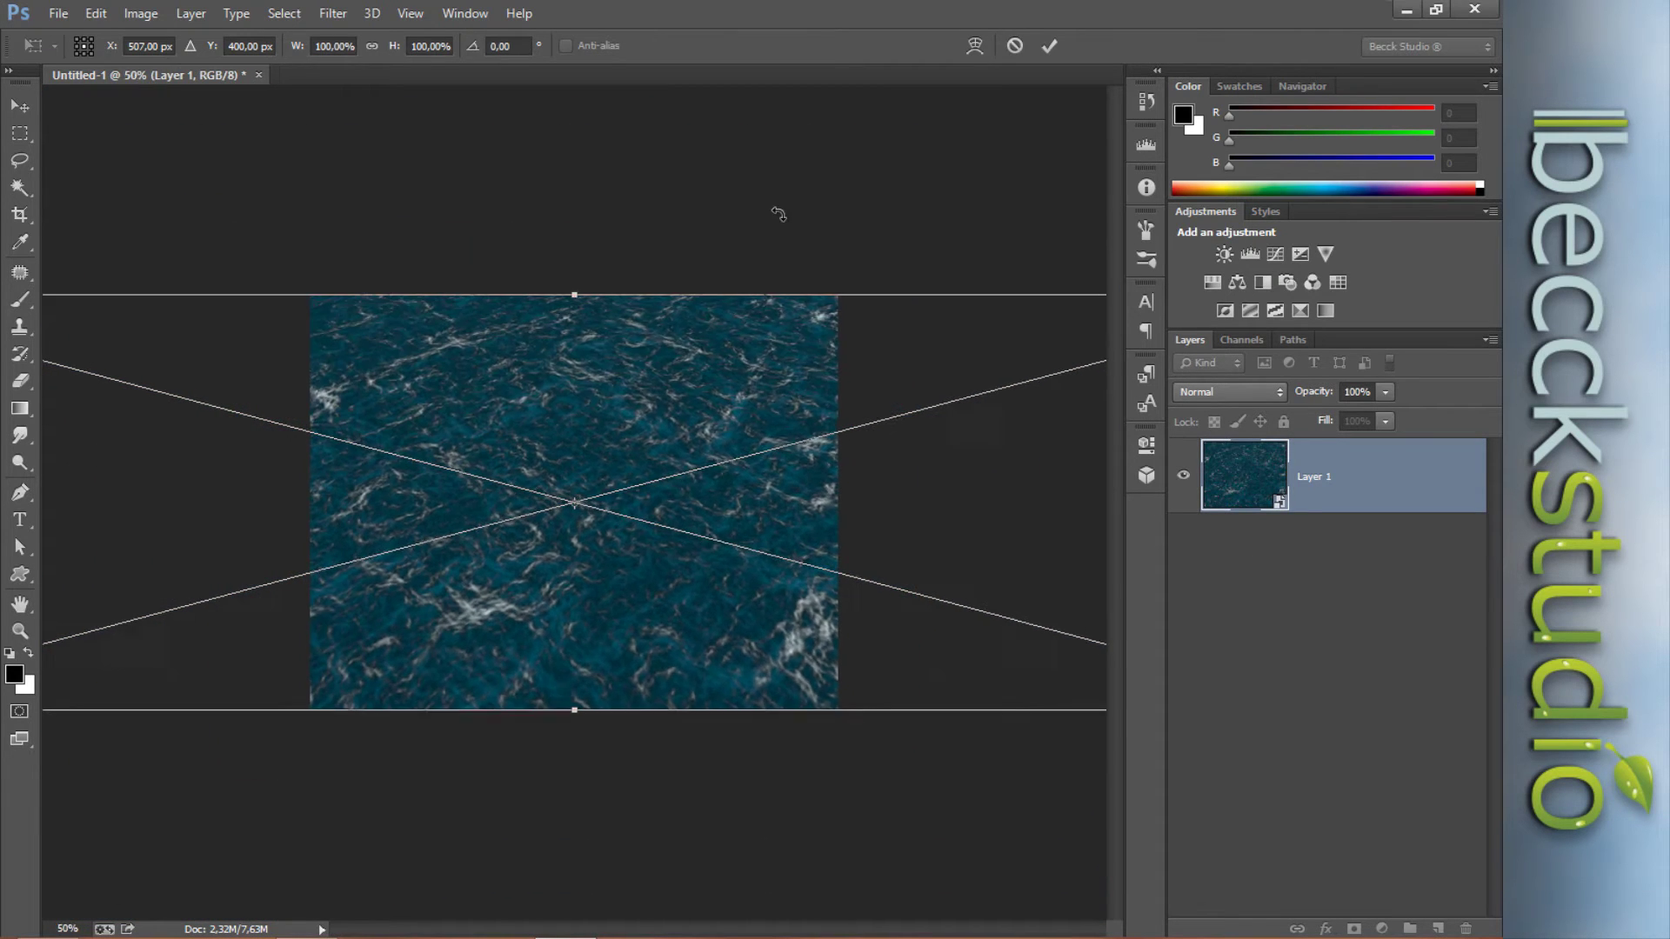
key(ctrl+minus)
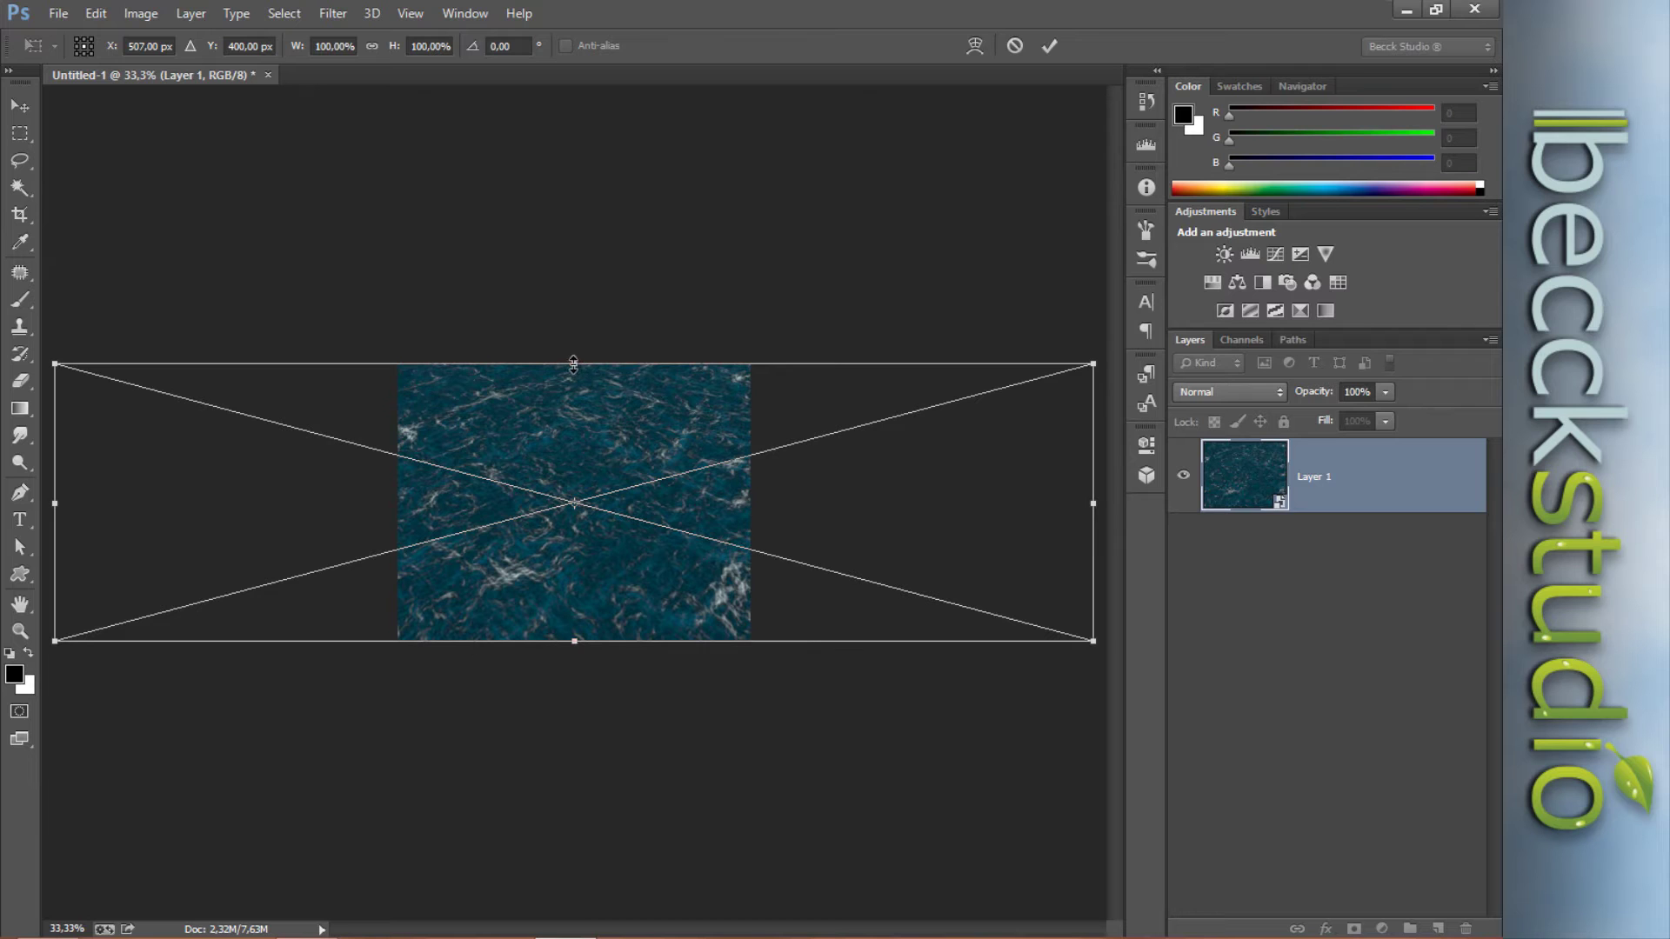
drag(581, 365, 588, 553)
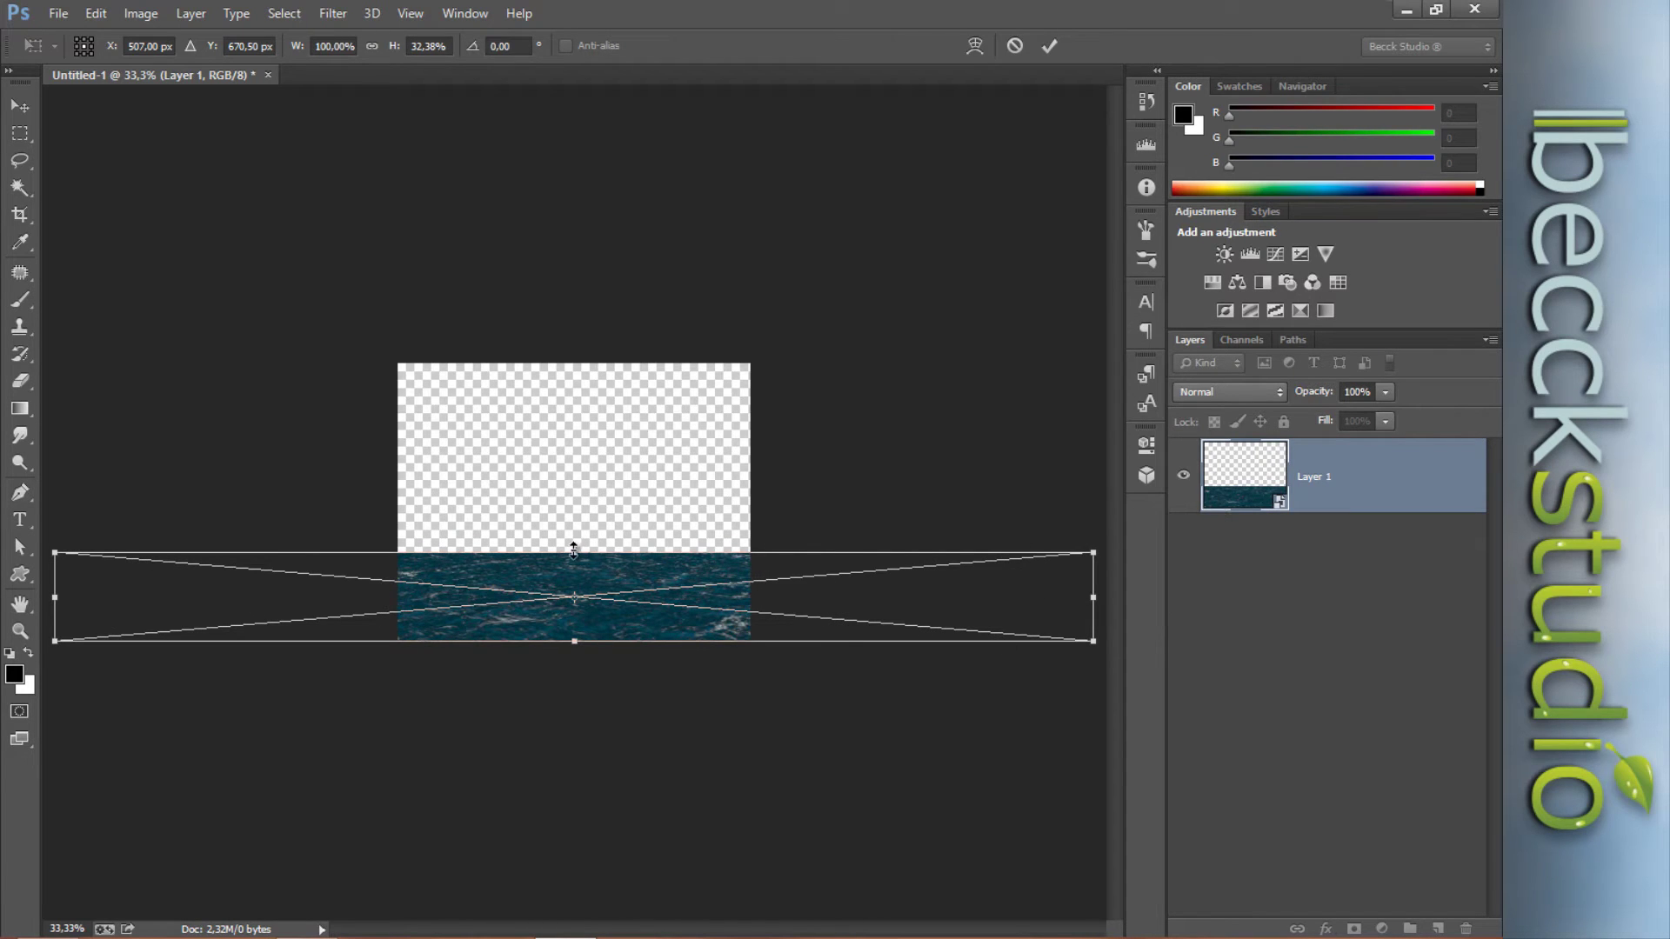
drag(570, 549, 570, 540)
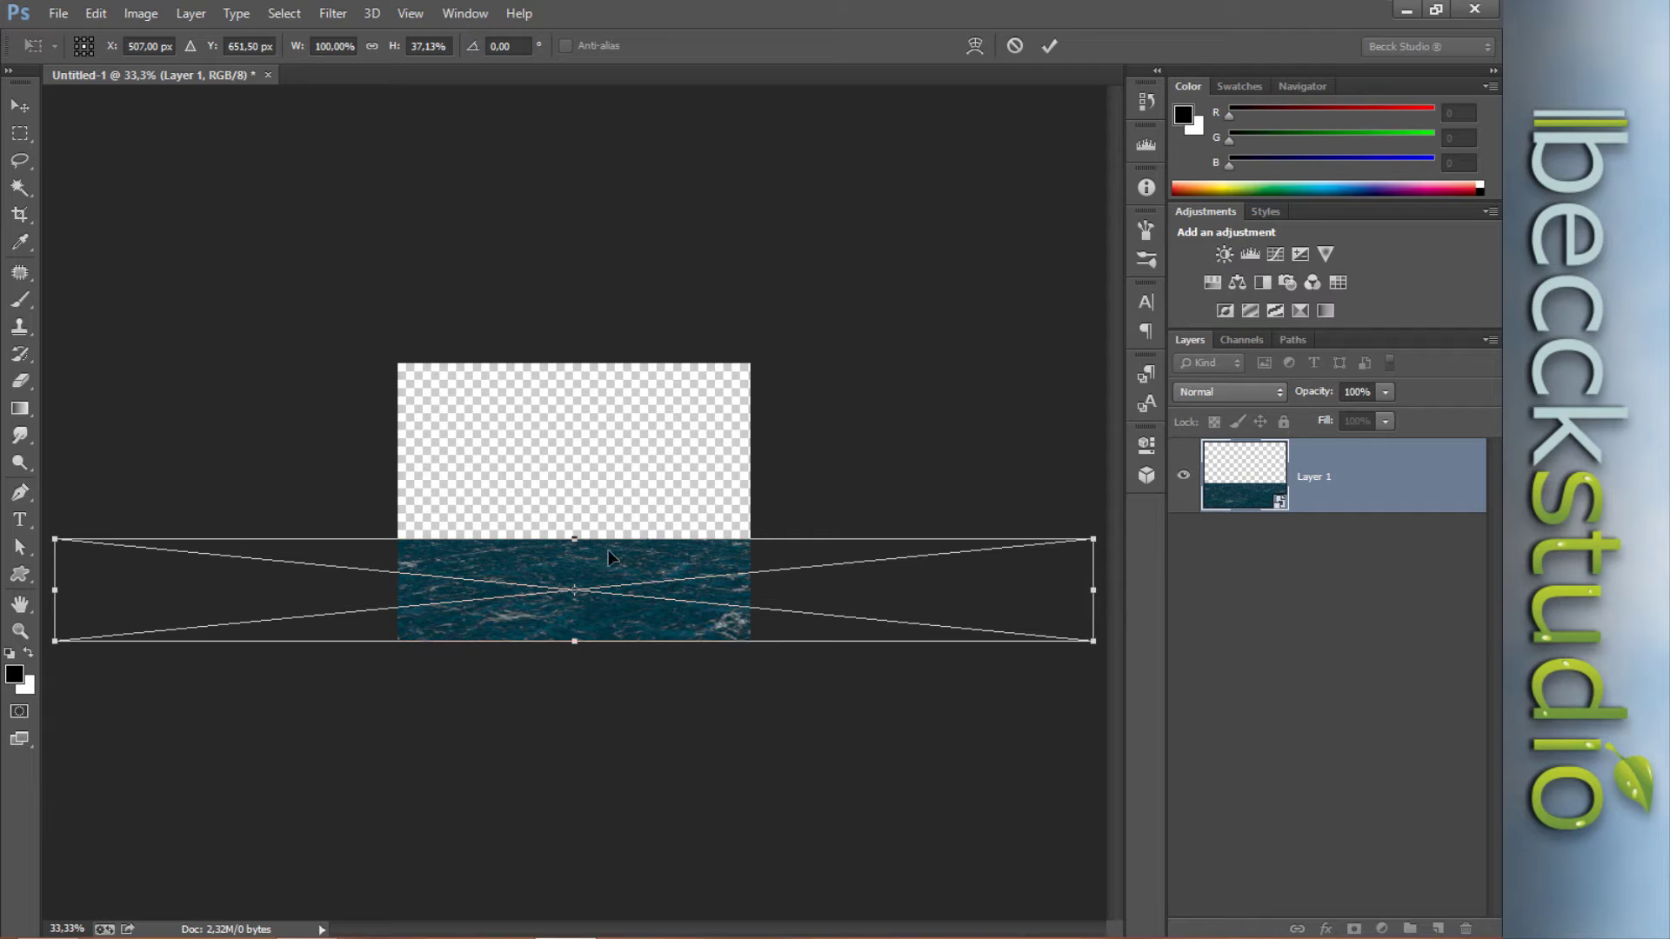
drag(572, 539, 573, 529)
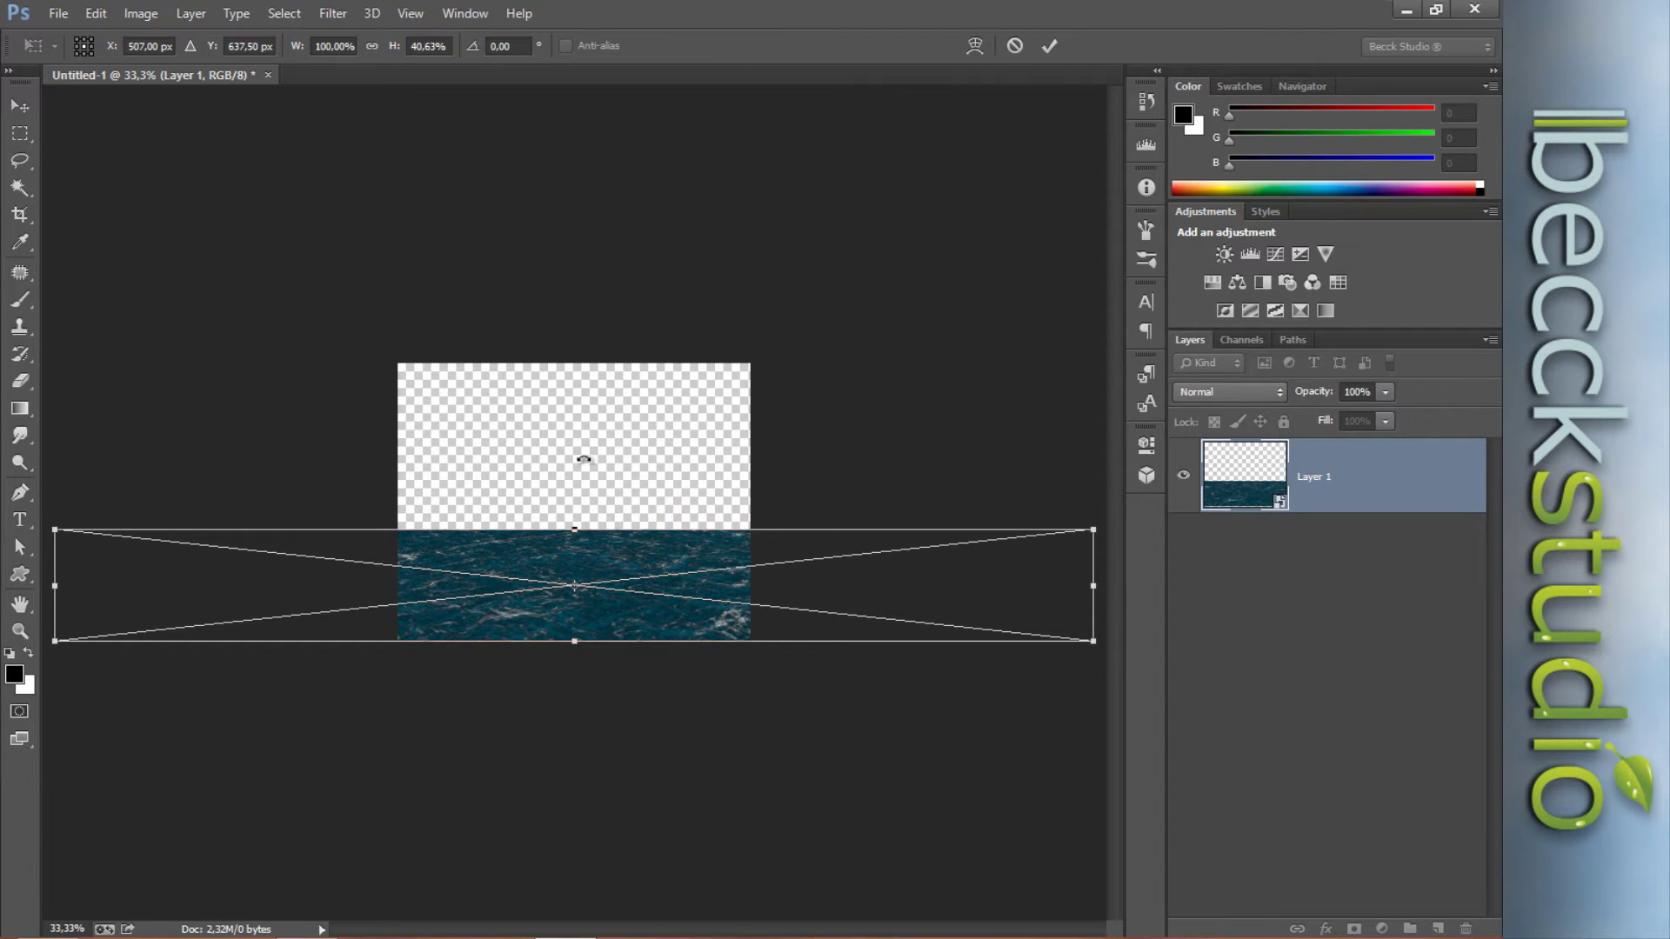
key(Return)
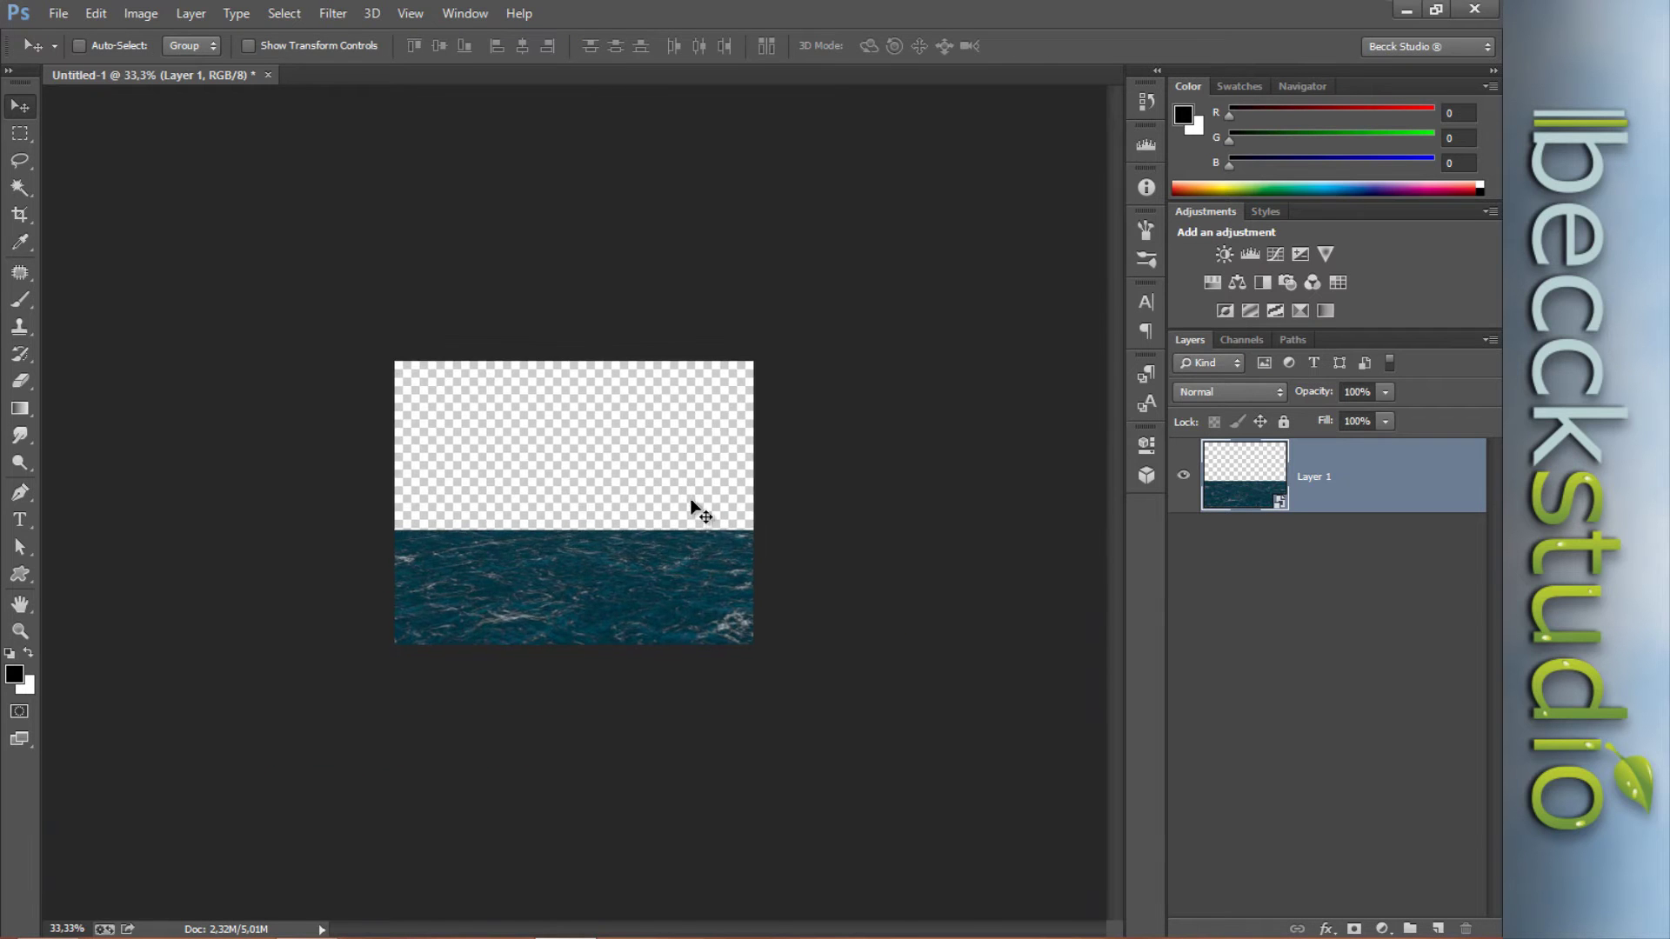
key(ctrl+1)
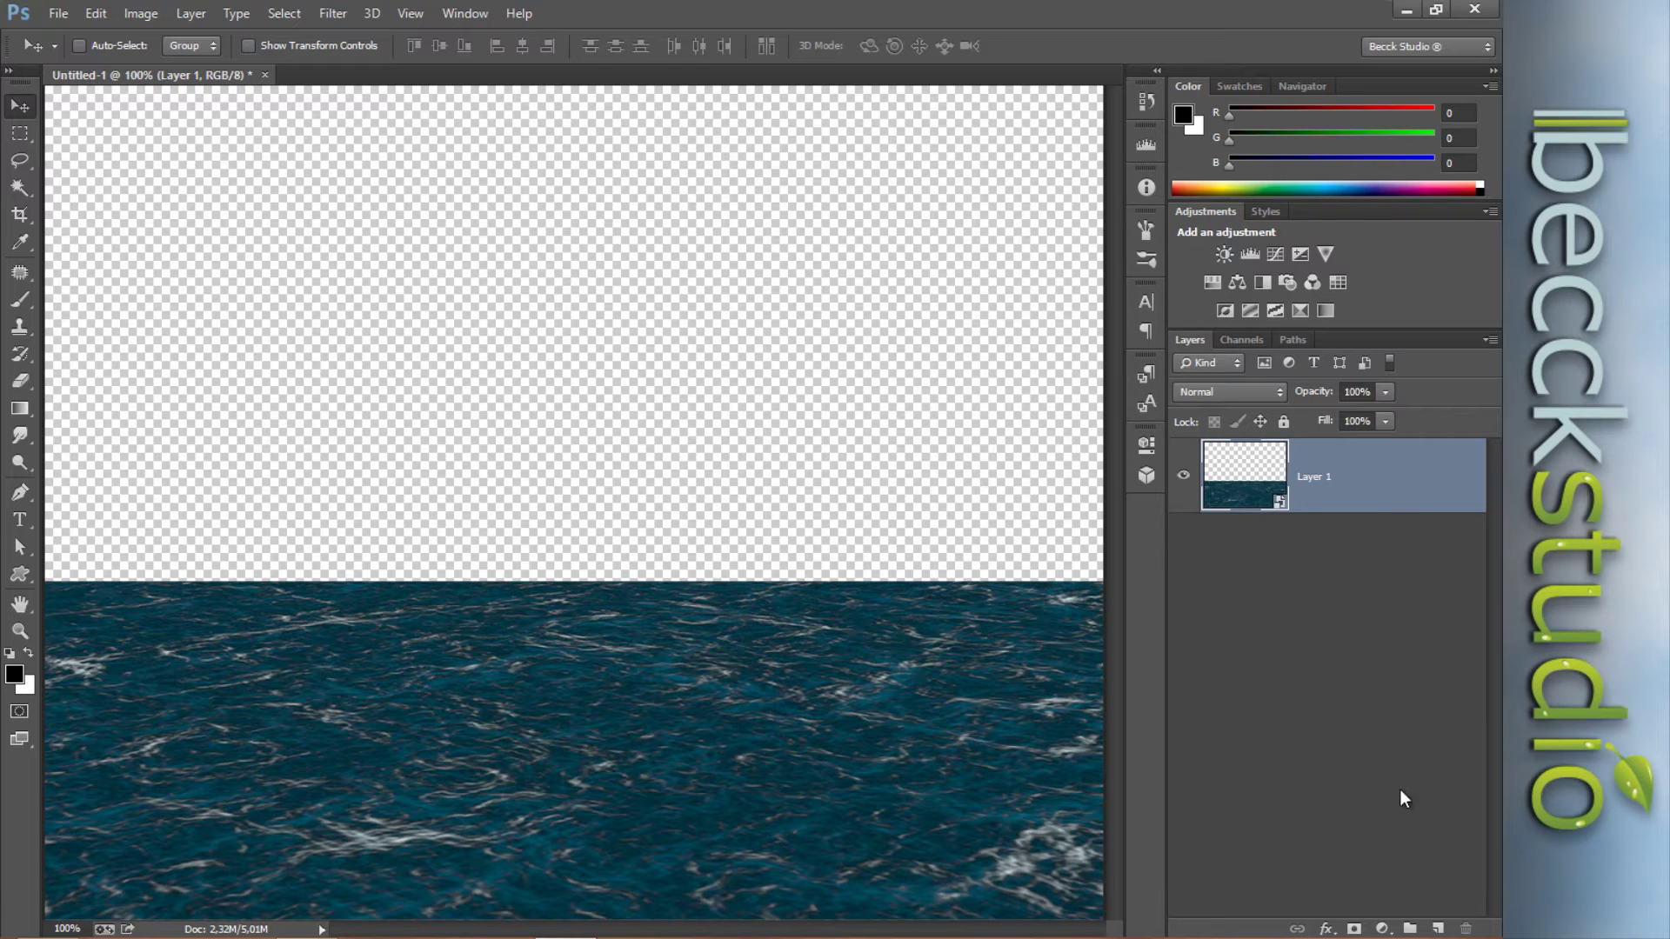
- Add a new layer beneath the water layer and fill it with 50% Gray in Normal mode at 100% opacity
ctrl+click(1436, 929)
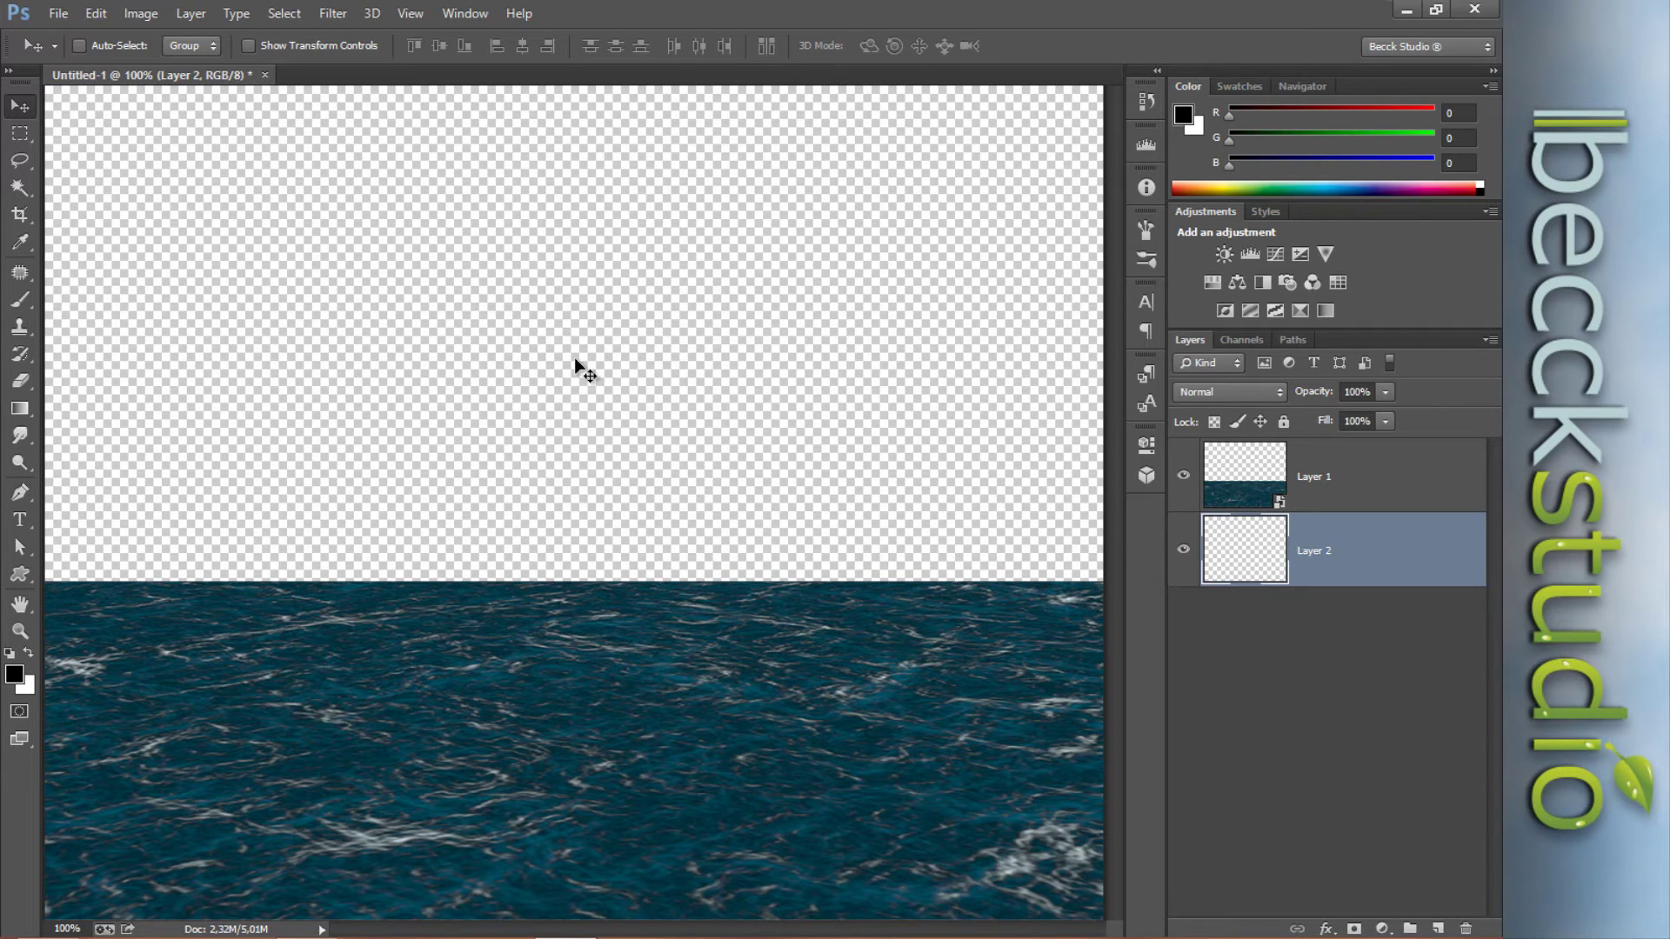
click(96, 19)
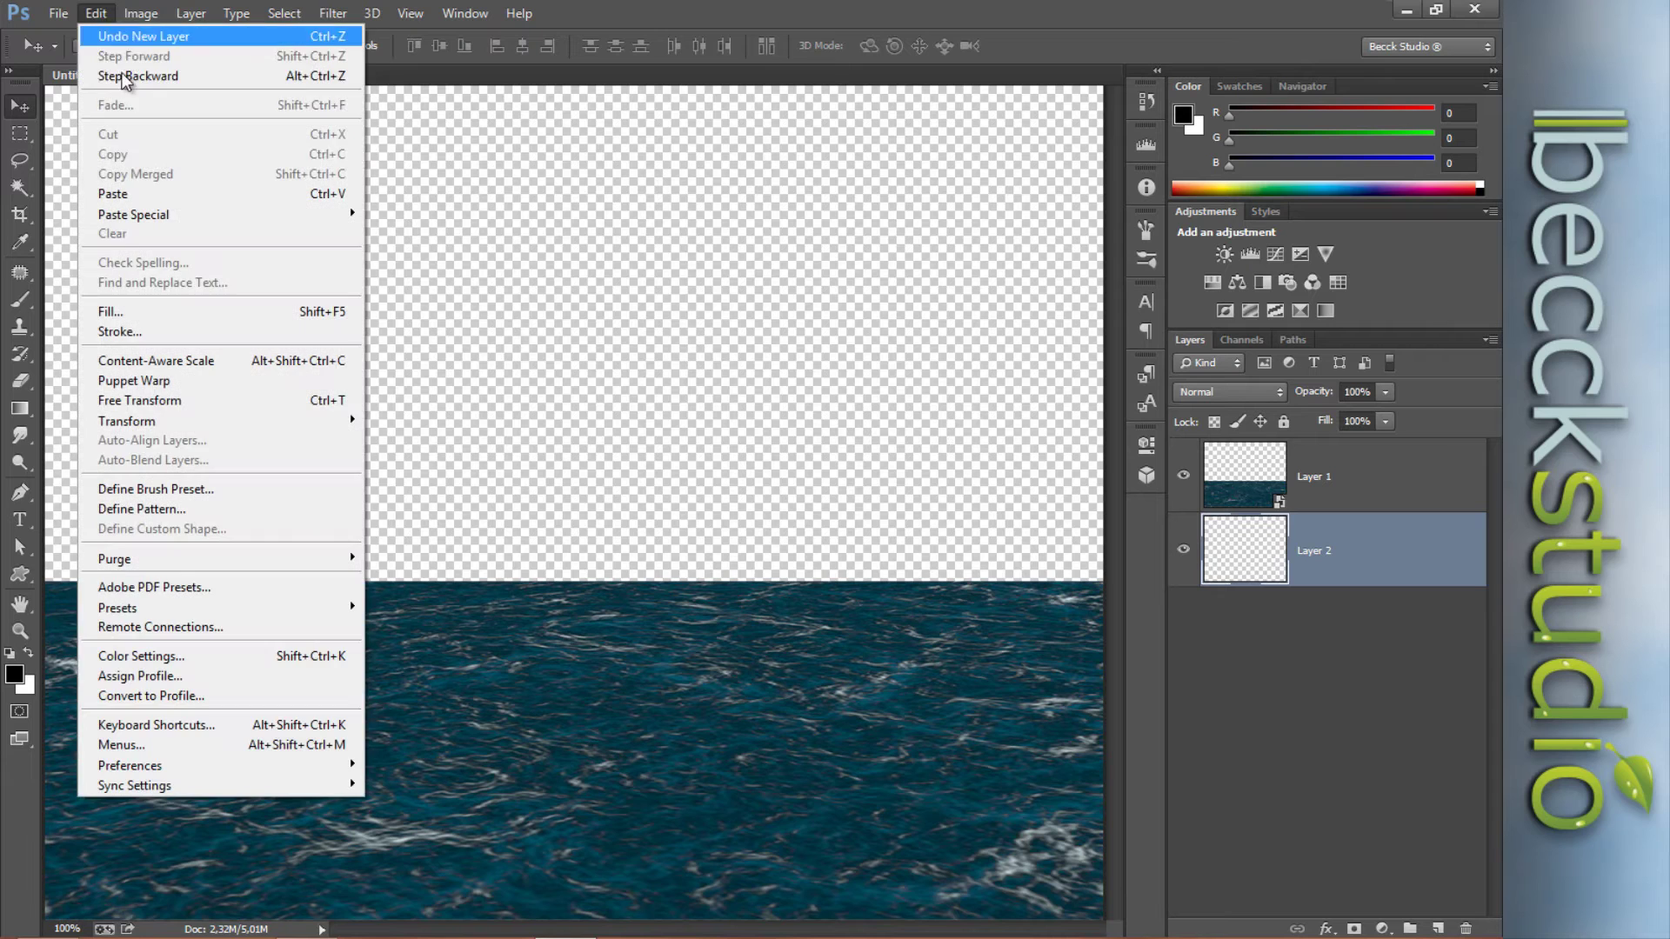
click(193, 320)
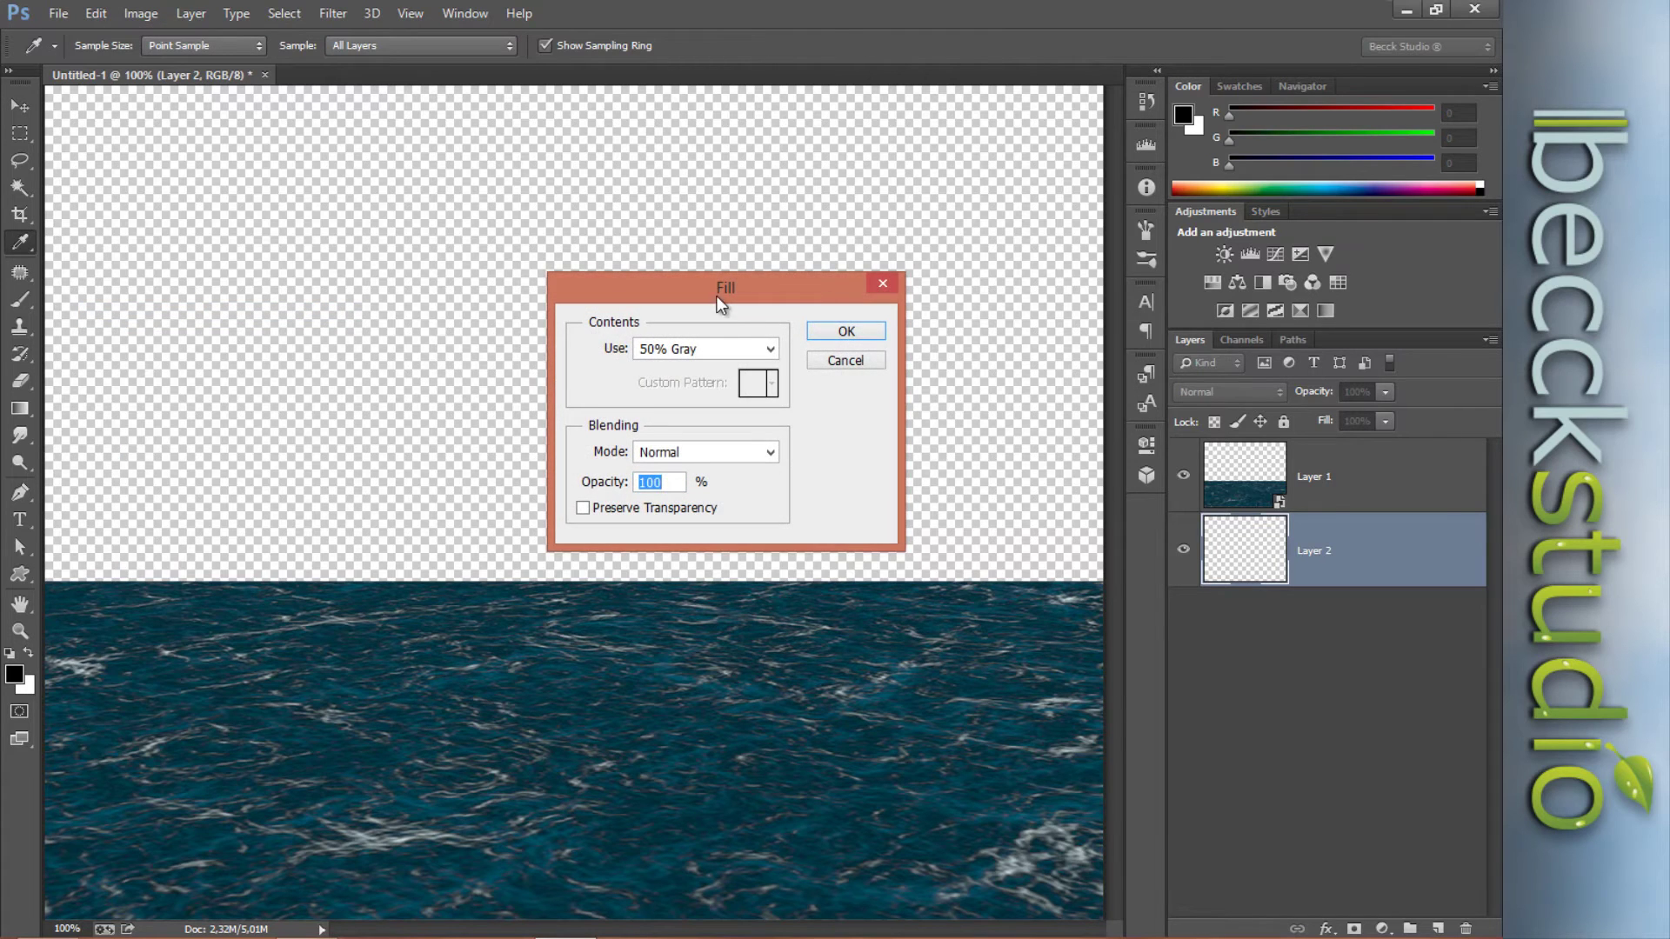
drag(722, 284, 665, 287)
click(719, 344)
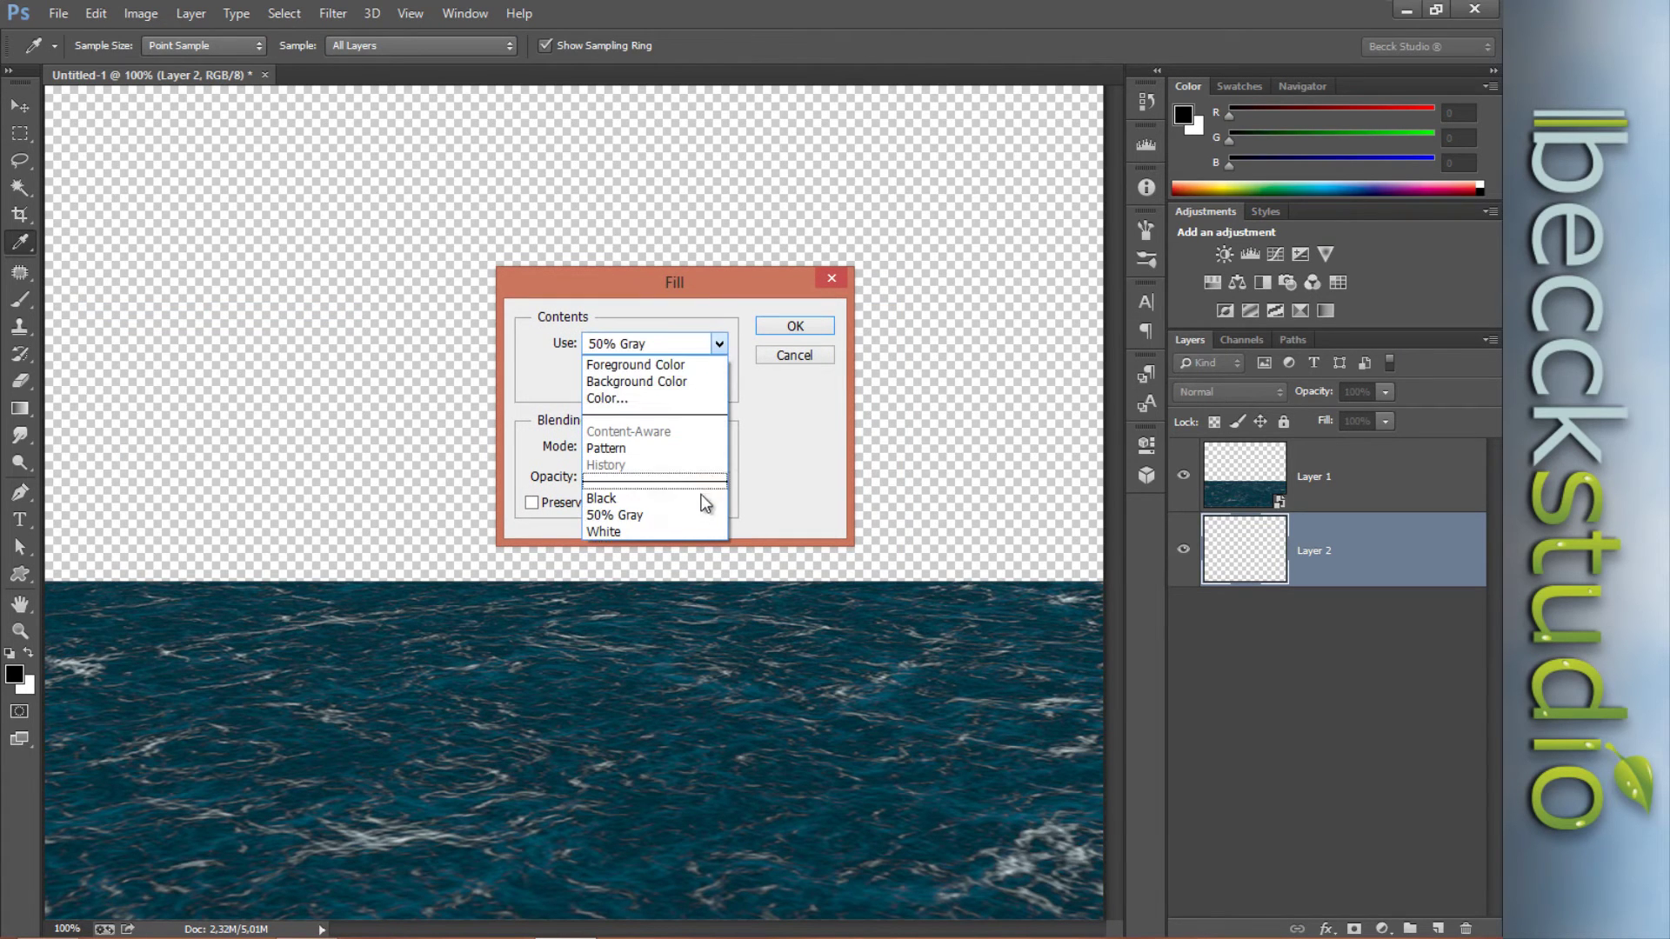
click(698, 519)
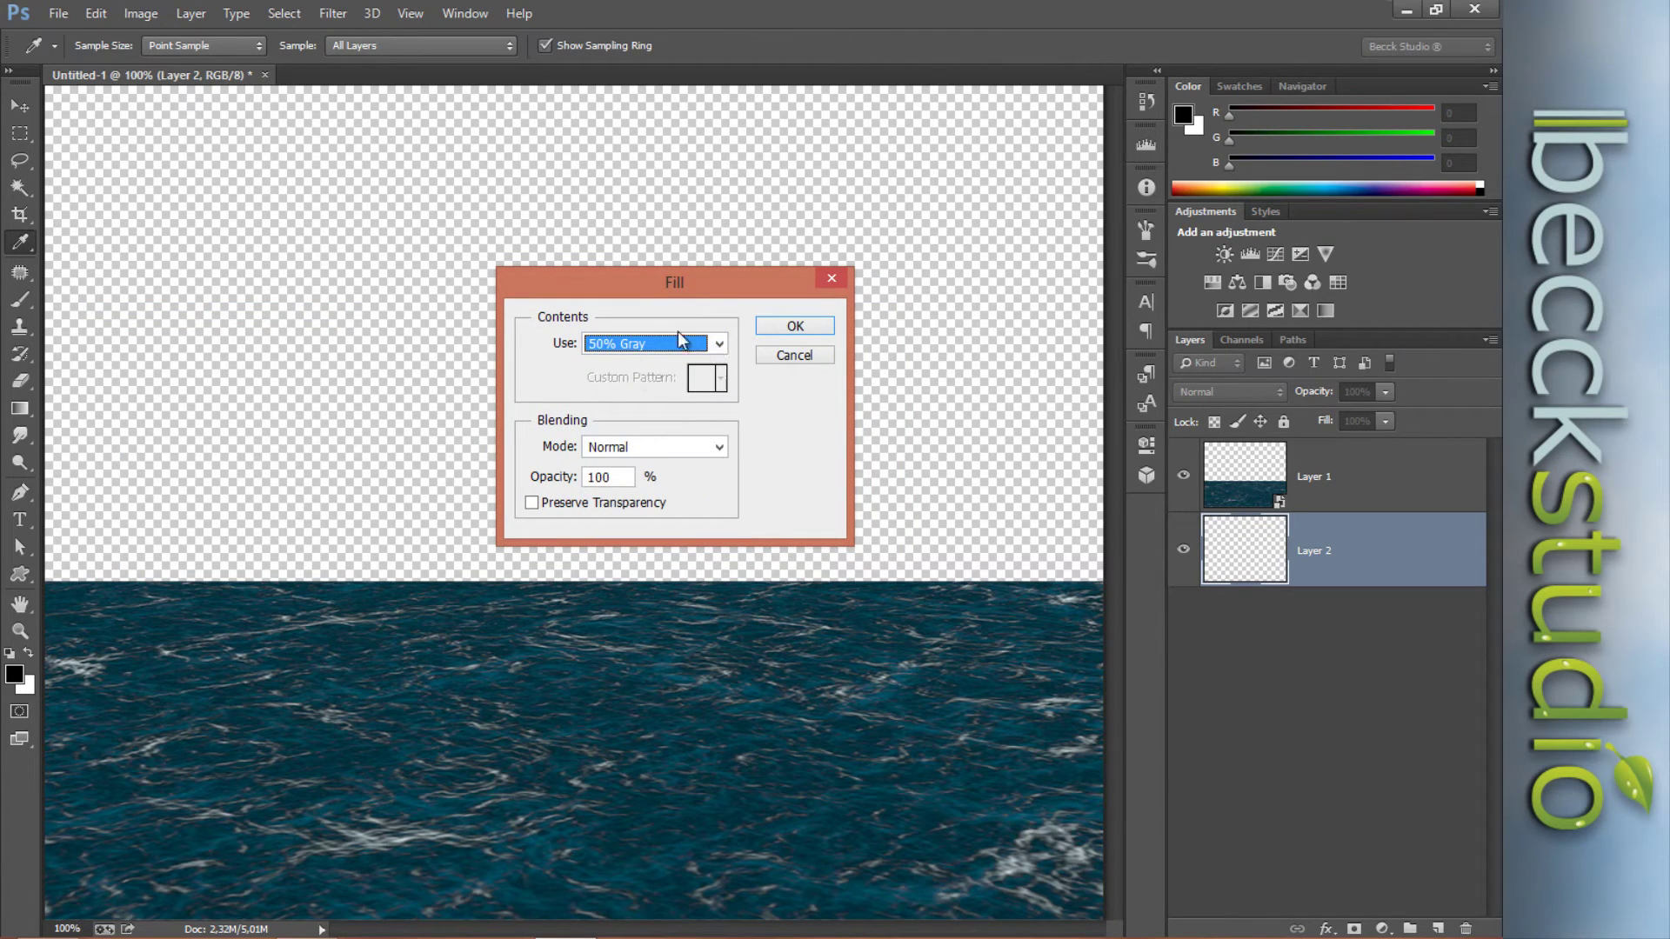
click(779, 328)
key(v)
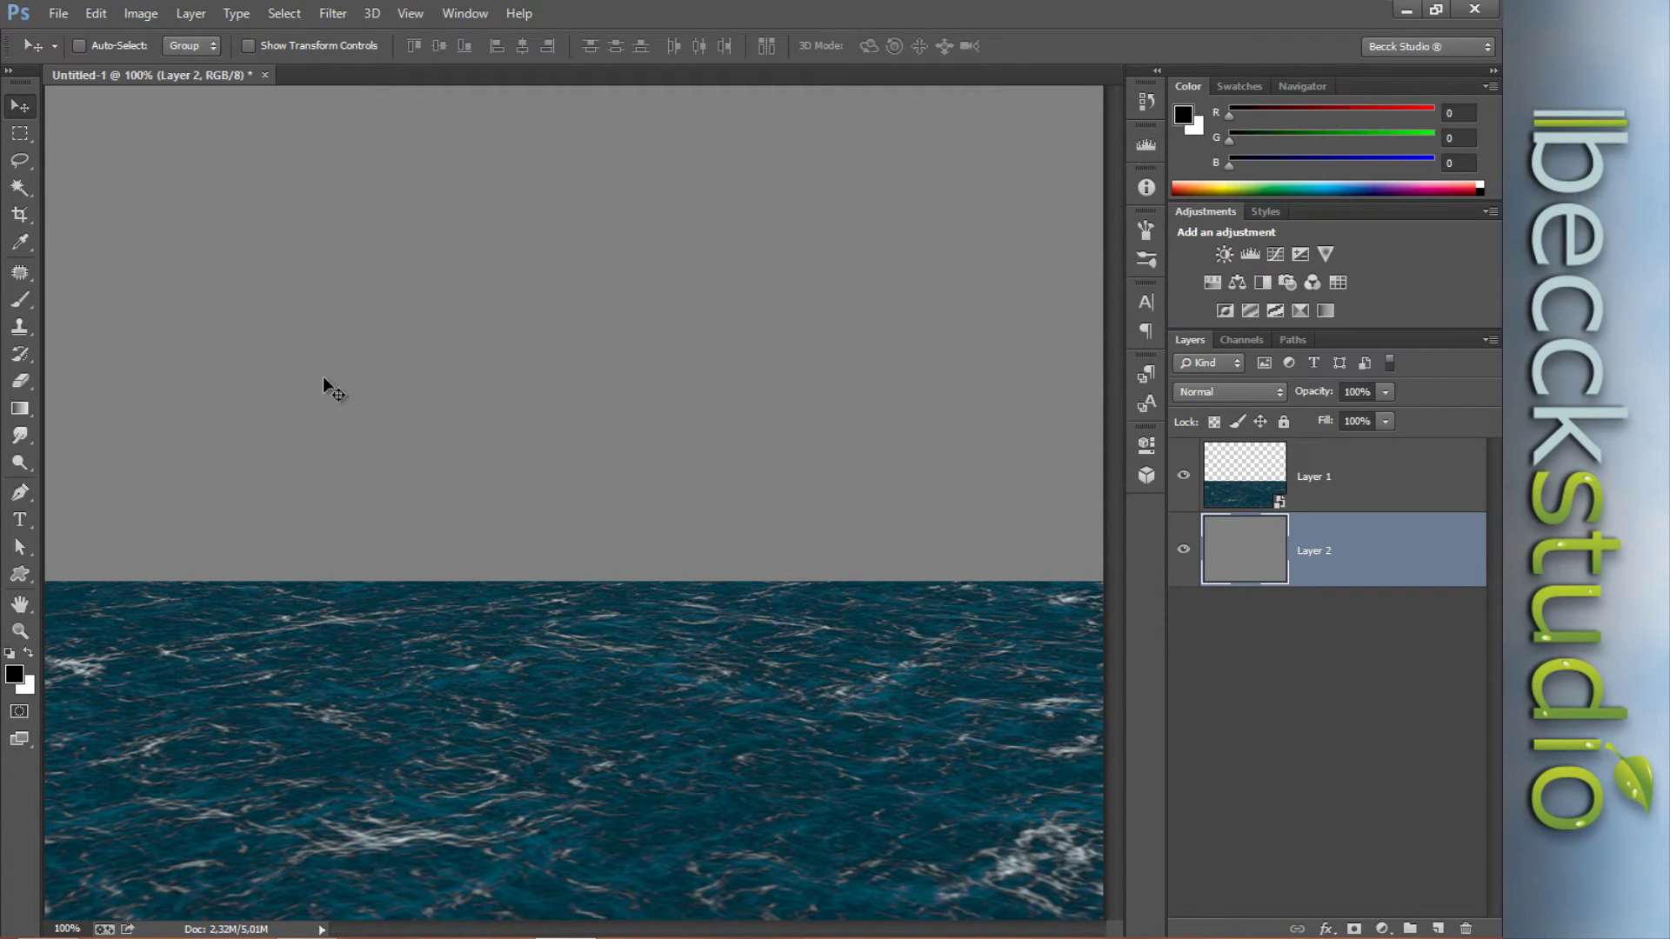
- Choose the Brush tool and set the foreground color to pure red, ff0000
click(21, 298)
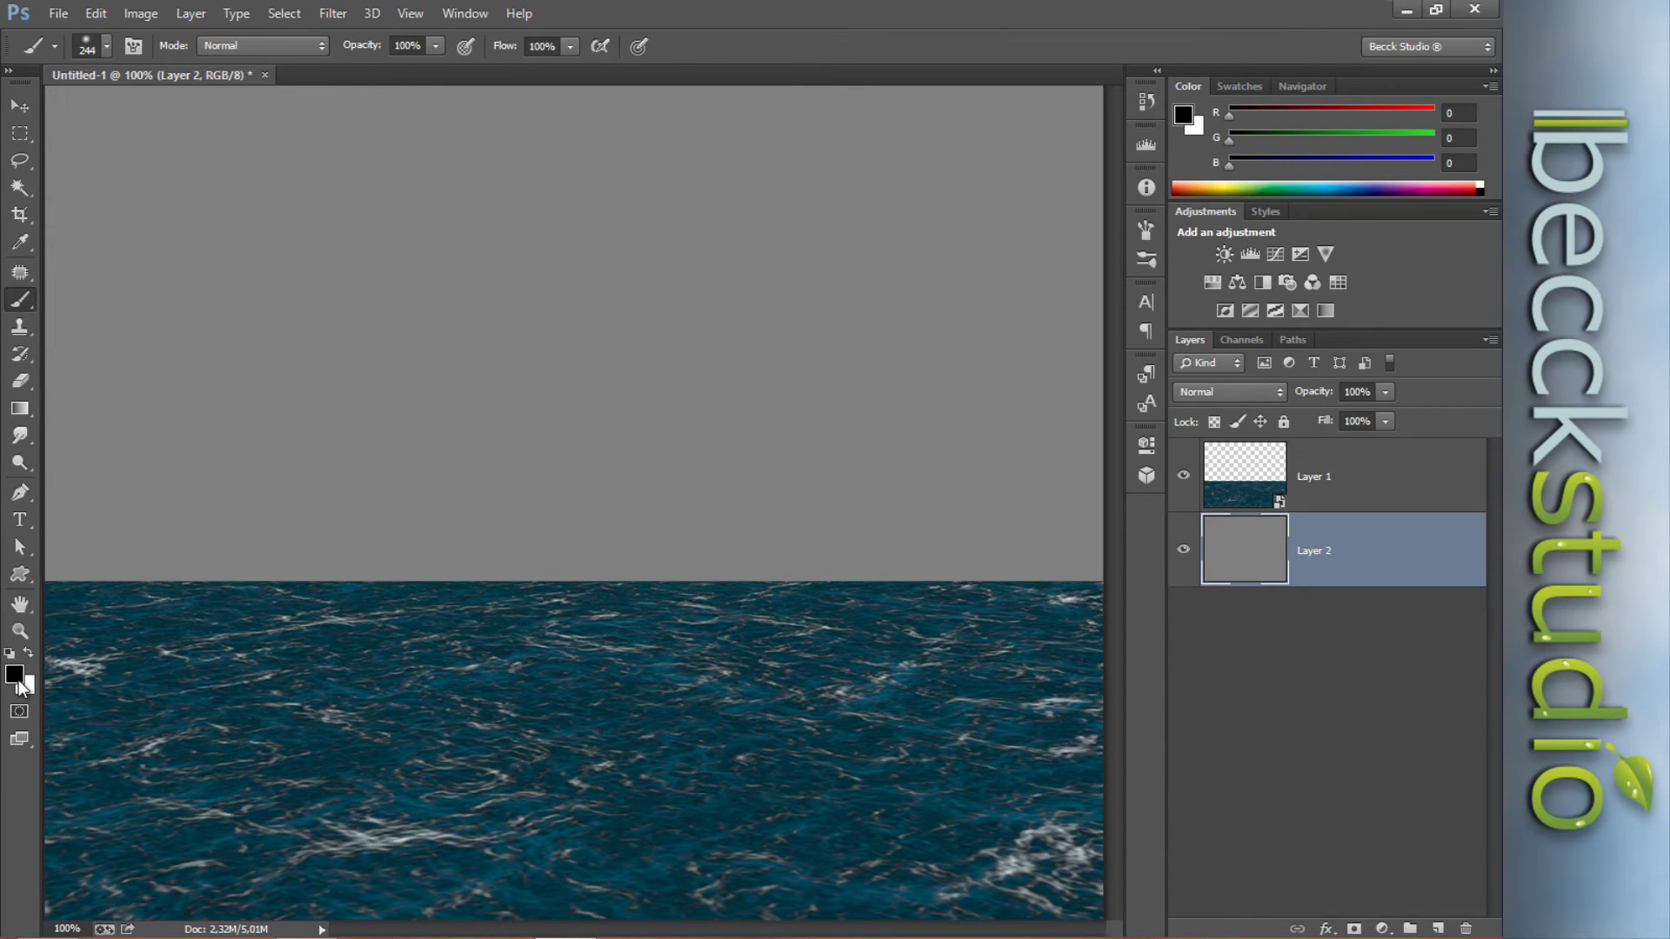
click(15, 676)
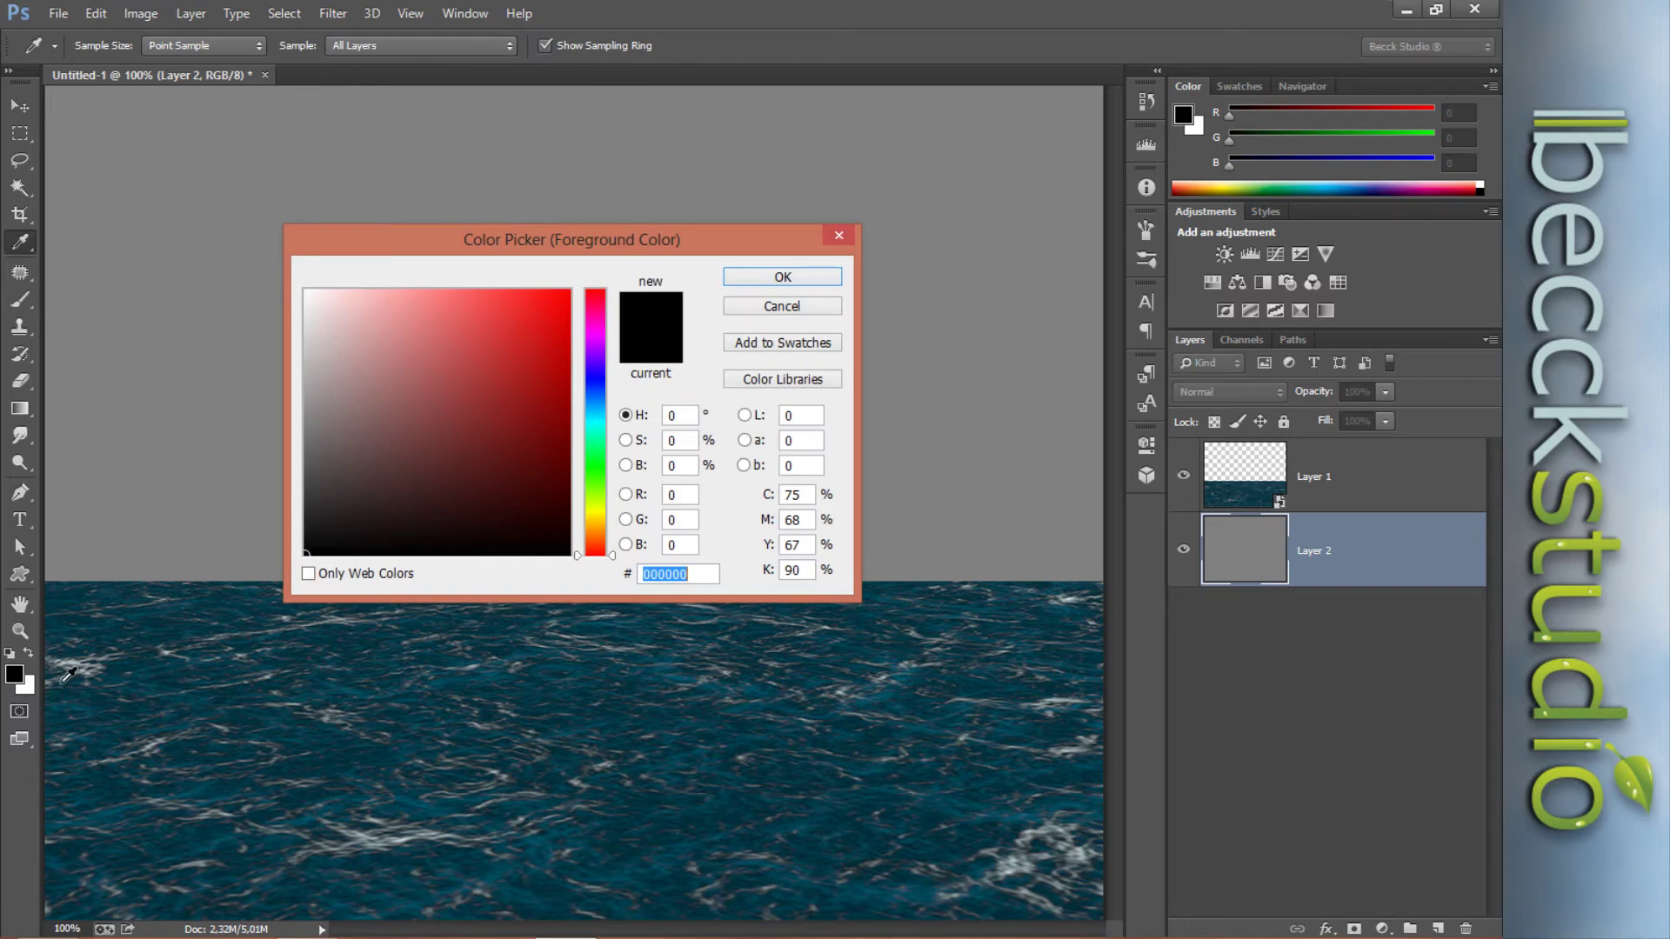
drag(546, 244, 813, 218)
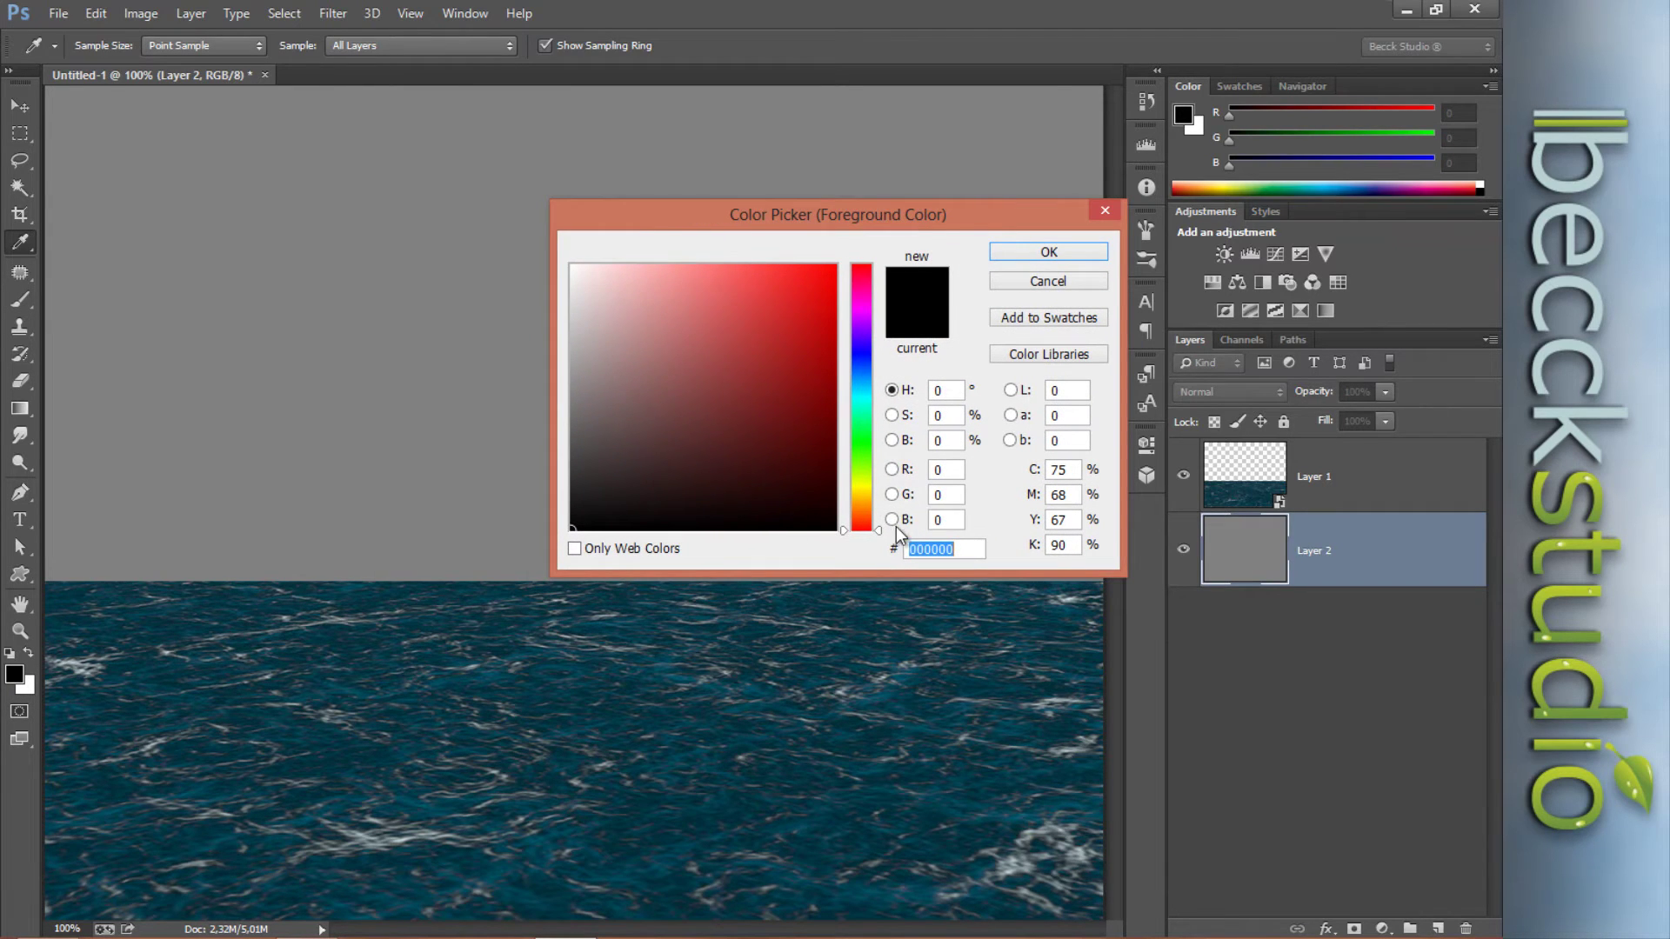
mouse_move(880, 531)
mouse_down()
mouse_move(879, 301)
mouse_move(879, 533)
mouse_up()
drag(769, 343, 837, 264)
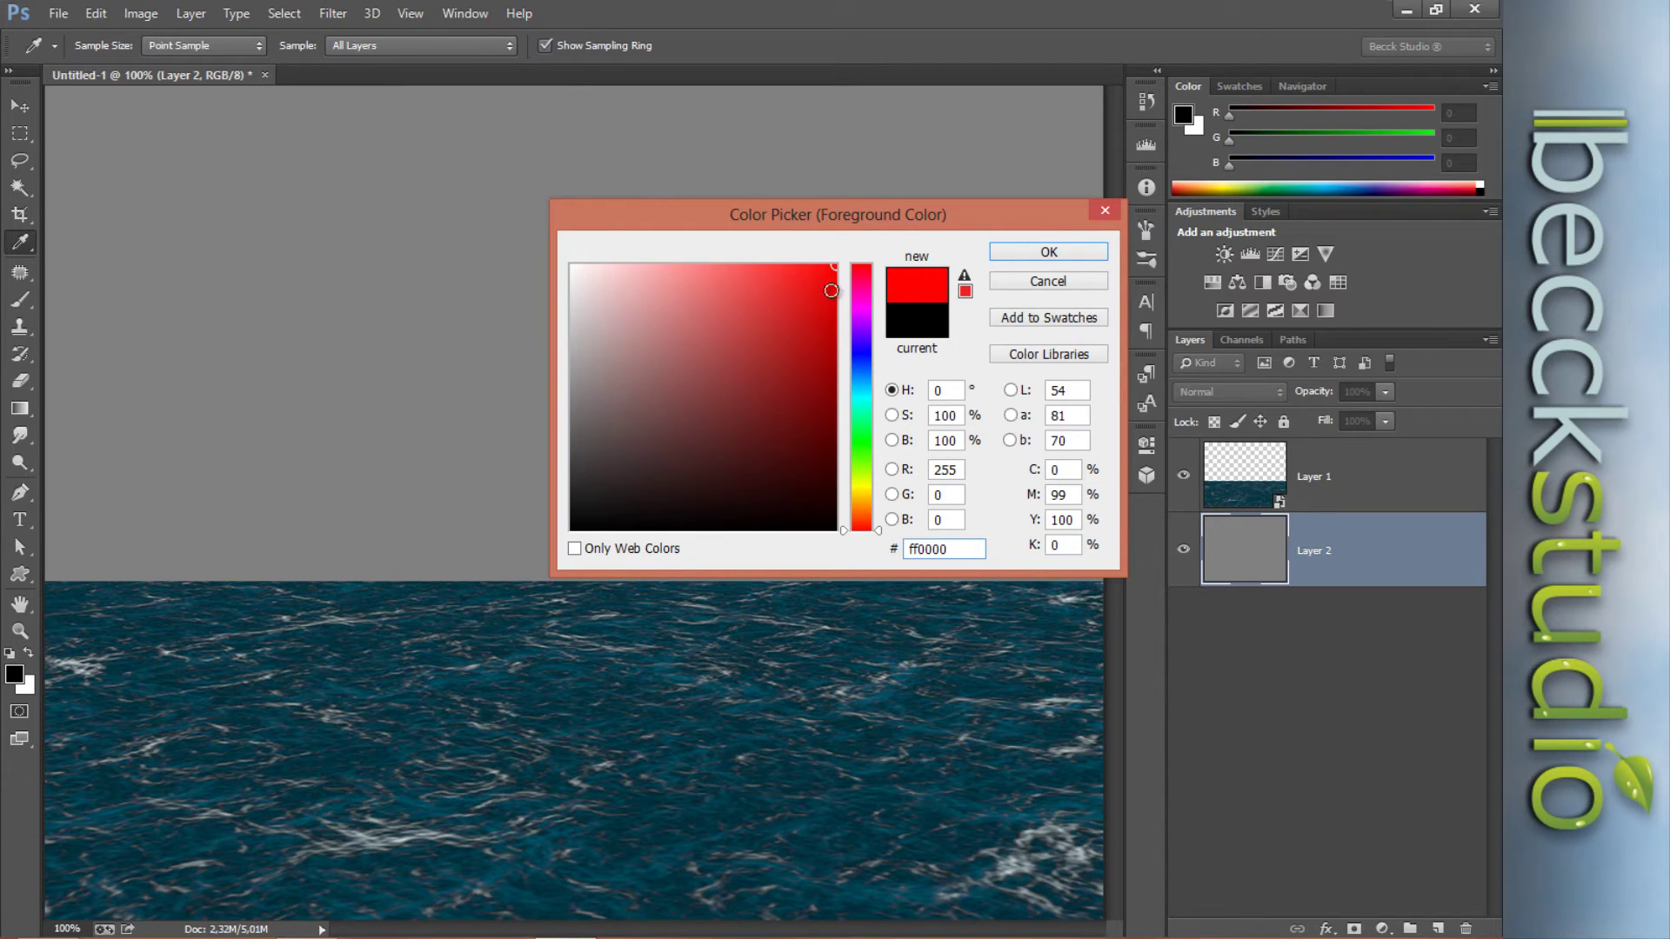
drag(888, 220, 799, 233)
click(935, 262)
key(b)
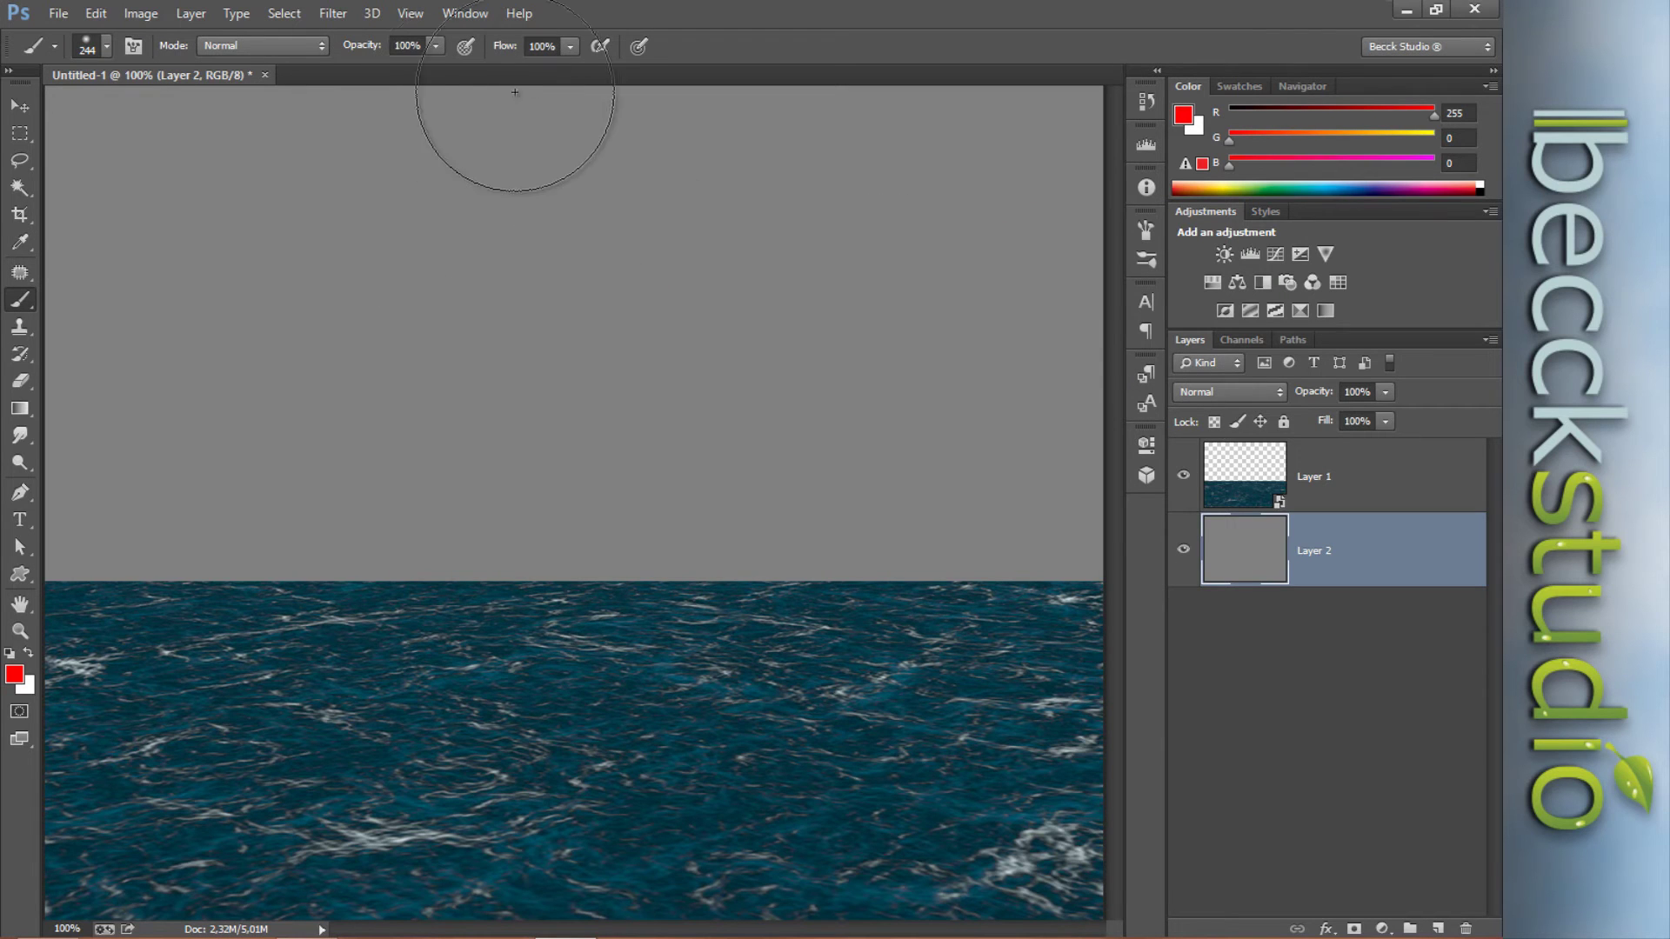
- Set the brush to Linear Dodge (Add) mode with 25% opacity, 50% flow and airbrush-style build-up enabled
click(296, 46)
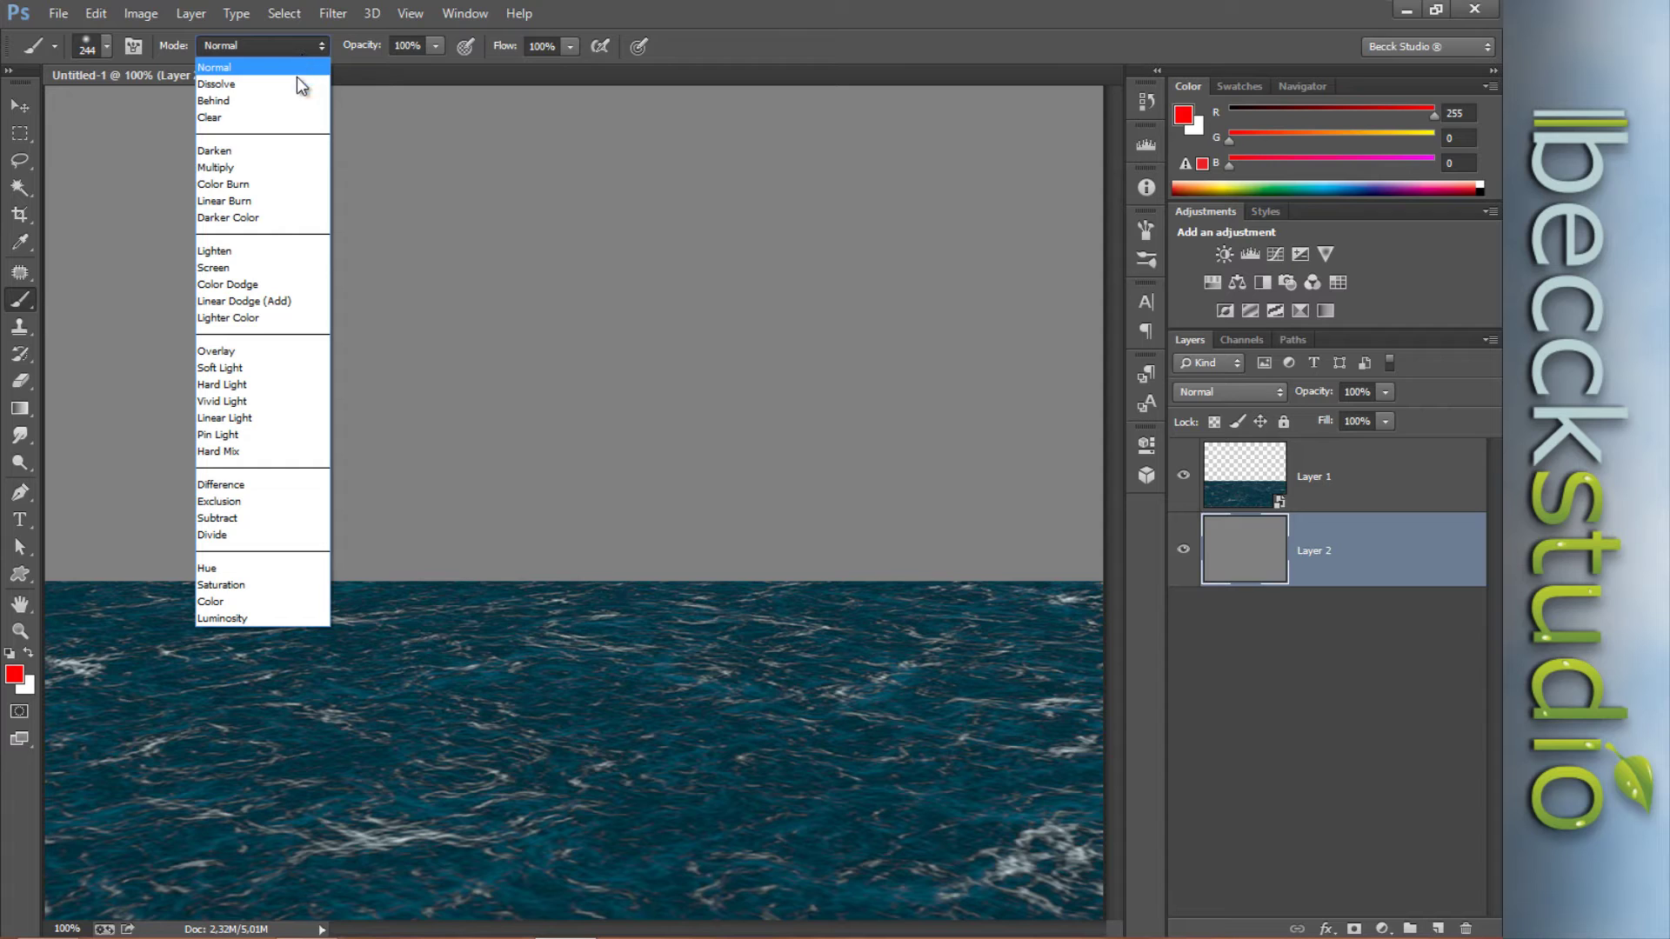
click(228, 301)
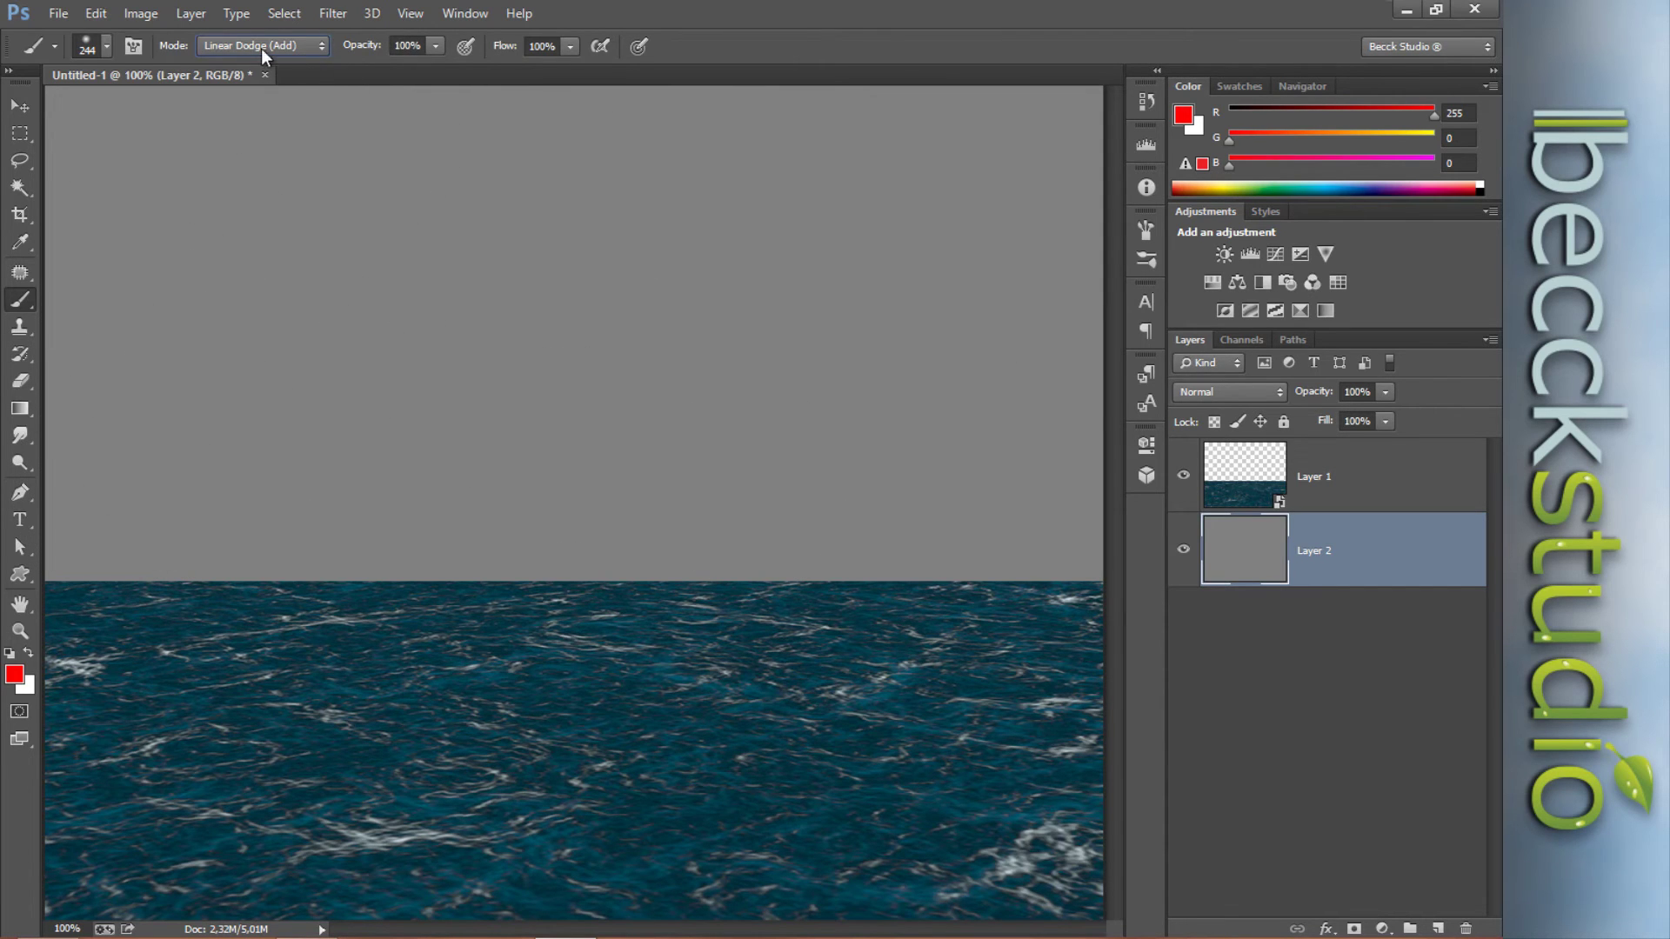
mouse_move(358, 53)
mouse_down()
mouse_move(283, 52)
mouse_move(358, 53)
mouse_up()
click(571, 47)
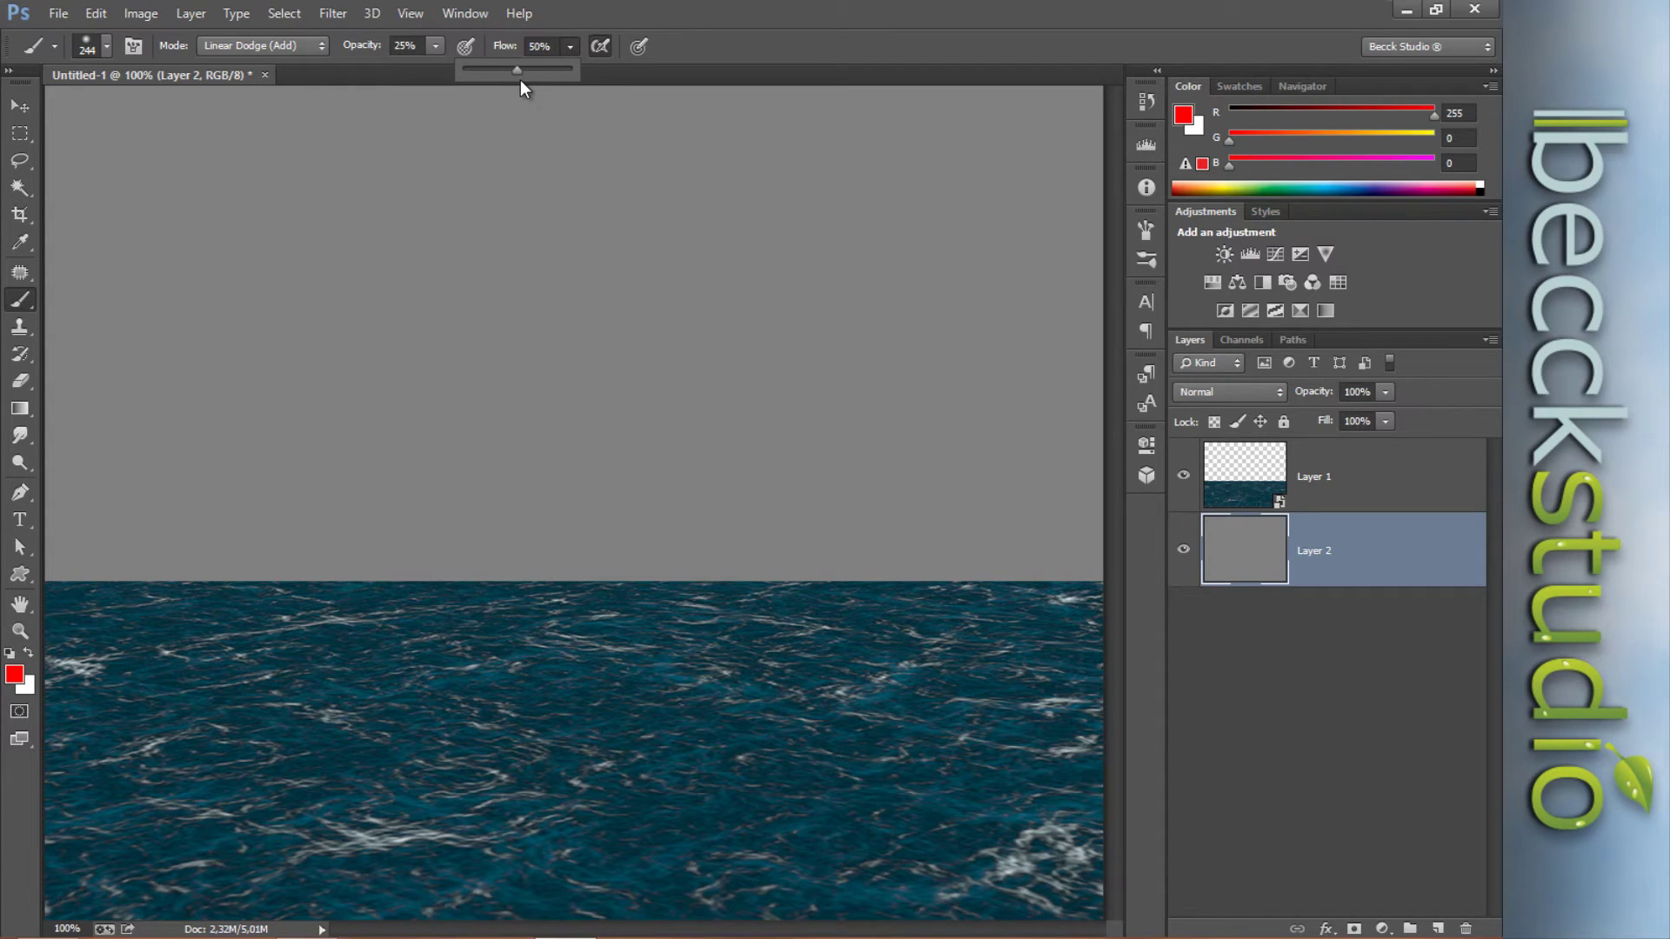
- Paint soft red over the gray sky above the horizon with the 244 px, 0% hardness brush
click(602, 47)
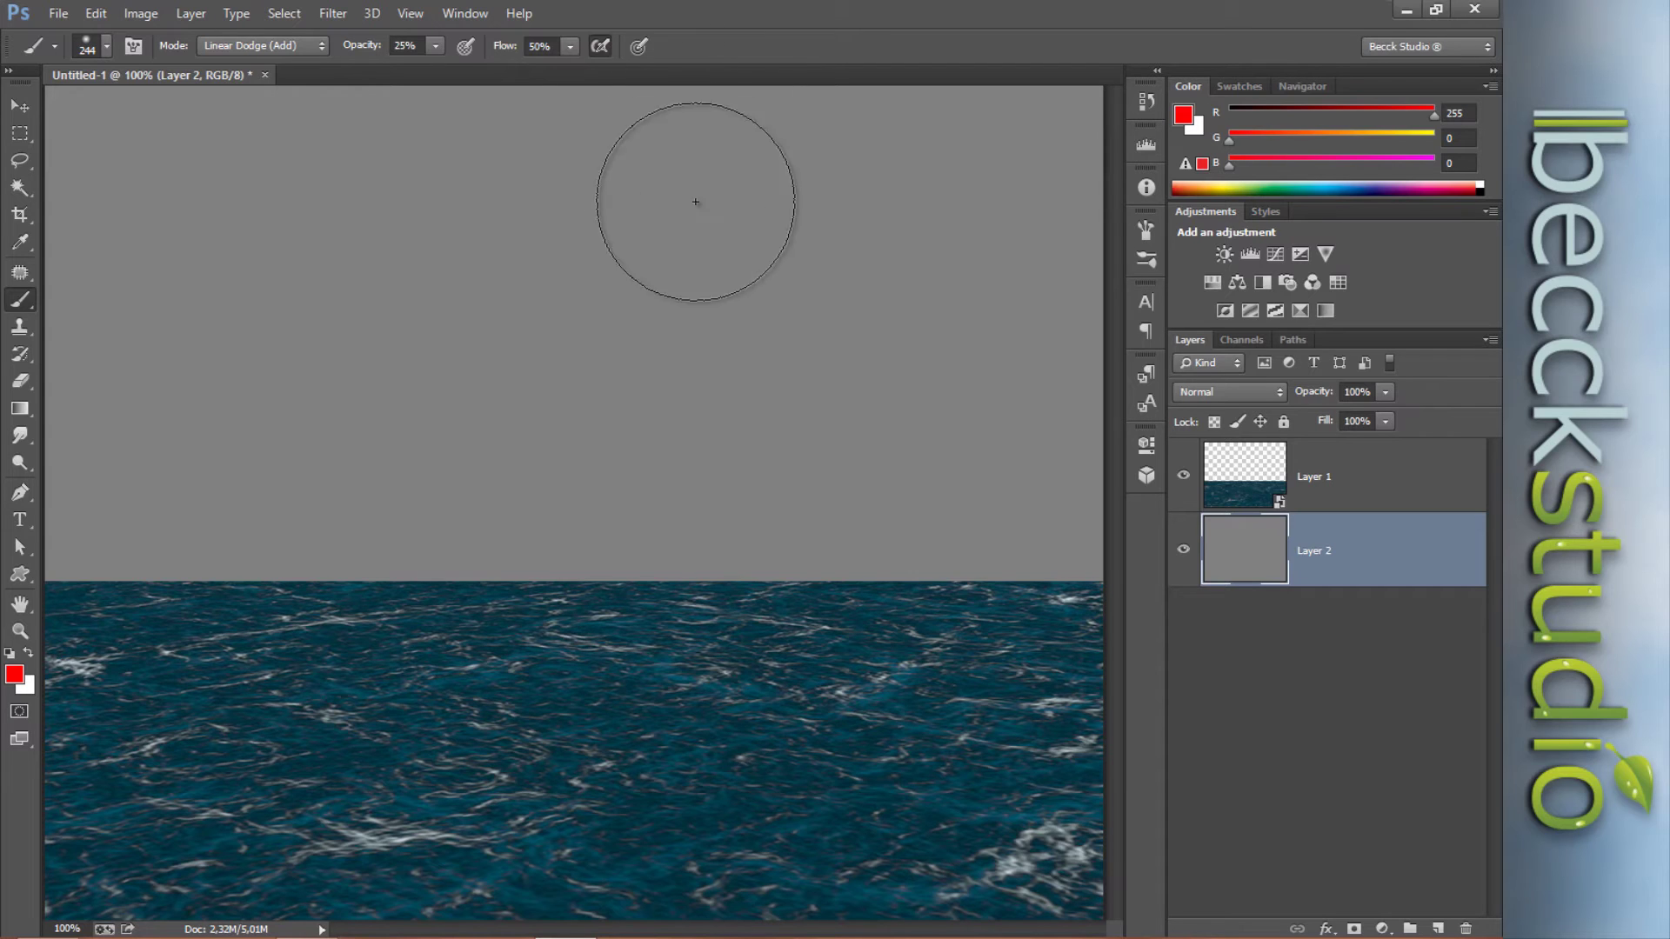
right_click(598, 280)
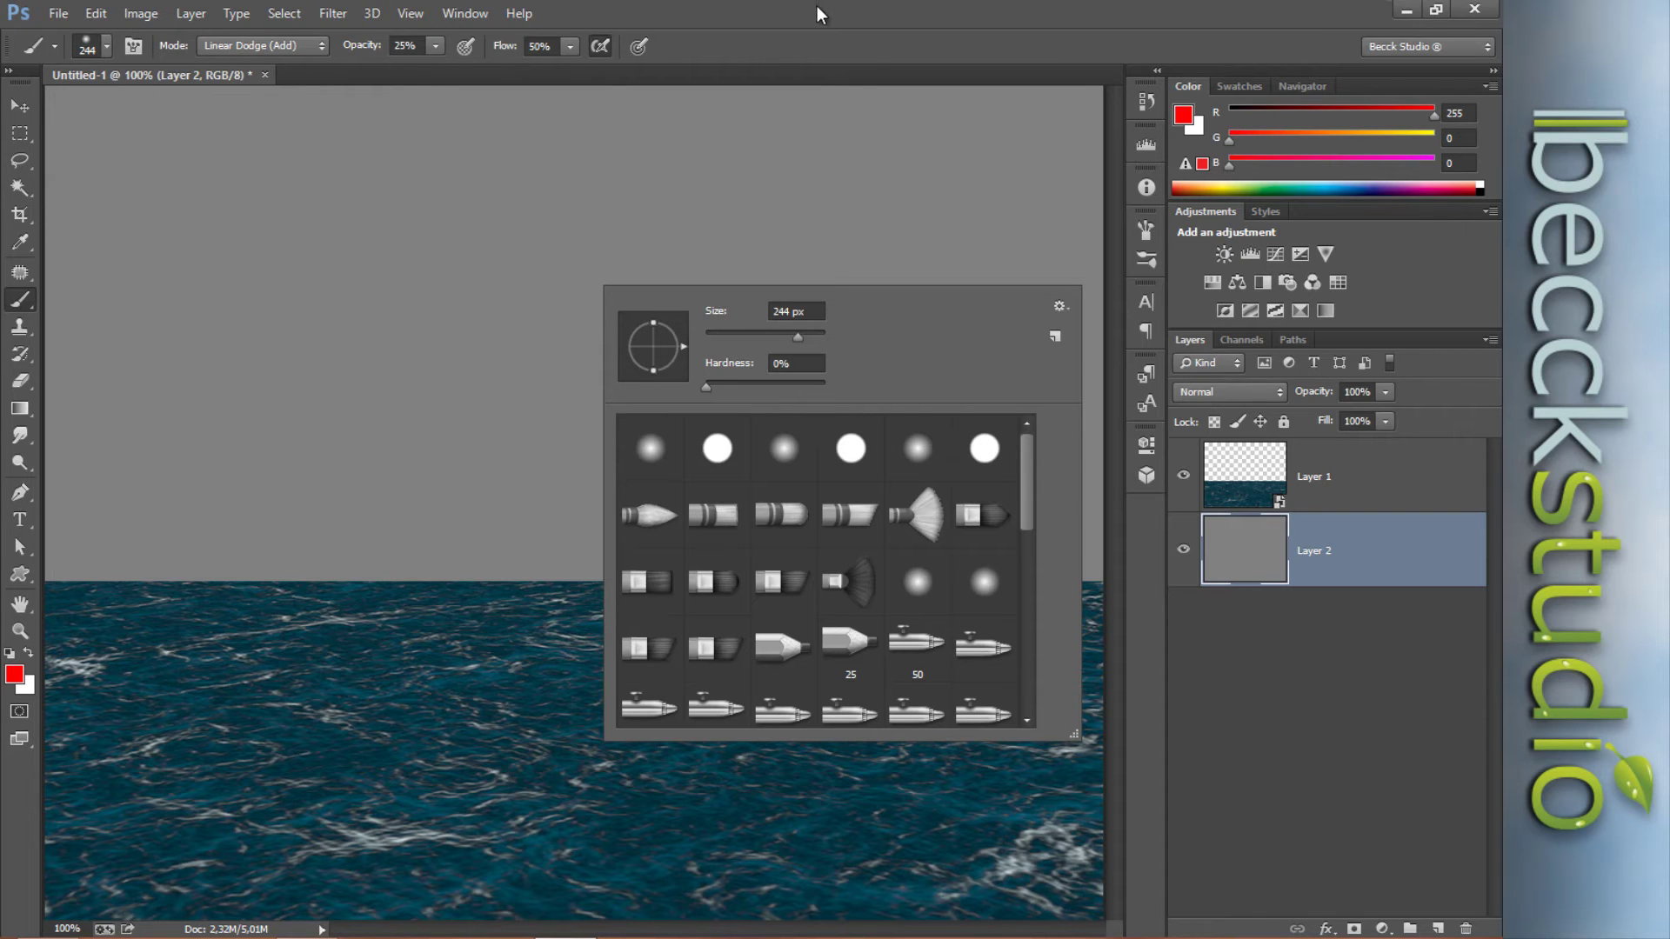
click(821, 35)
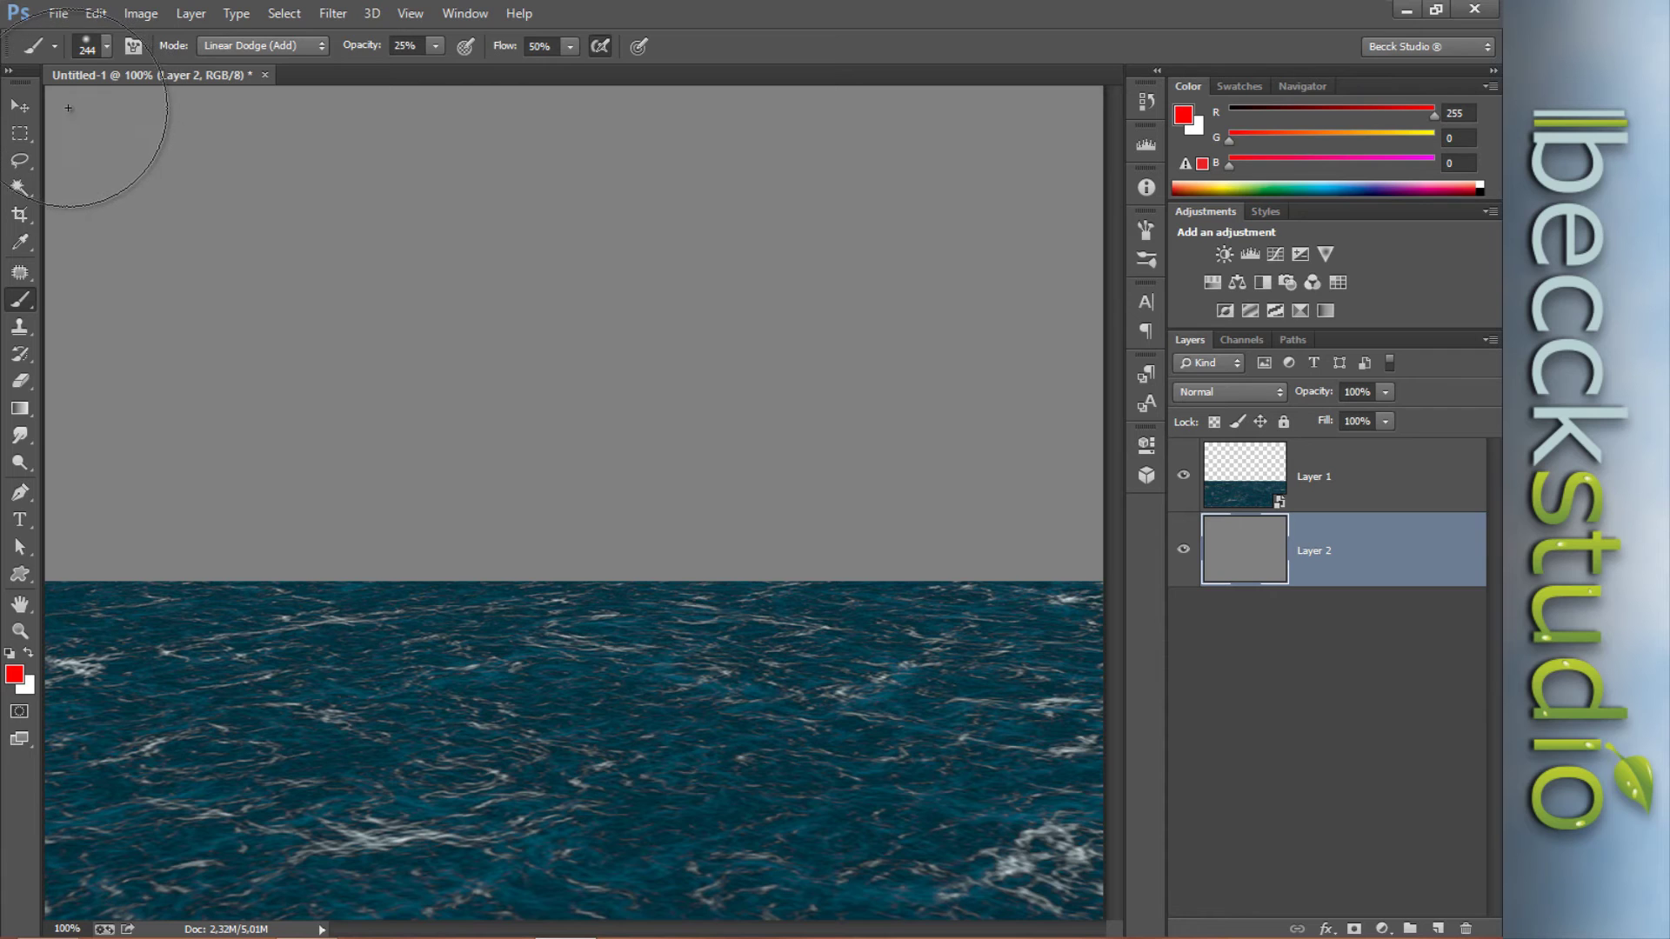
mouse_move(100, 135)
mouse_down()
mouse_move(985, 80)
mouse_move(1099, 103)
mouse_move(1100, 146)
mouse_move(1026, 226)
mouse_move(753, 256)
mouse_move(274, 207)
mouse_move(168, 231)
mouse_move(111, 303)
mouse_move(198, 380)
mouse_move(957, 307)
mouse_move(1031, 400)
mouse_move(714, 474)
mouse_move(44, 493)
mouse_up()
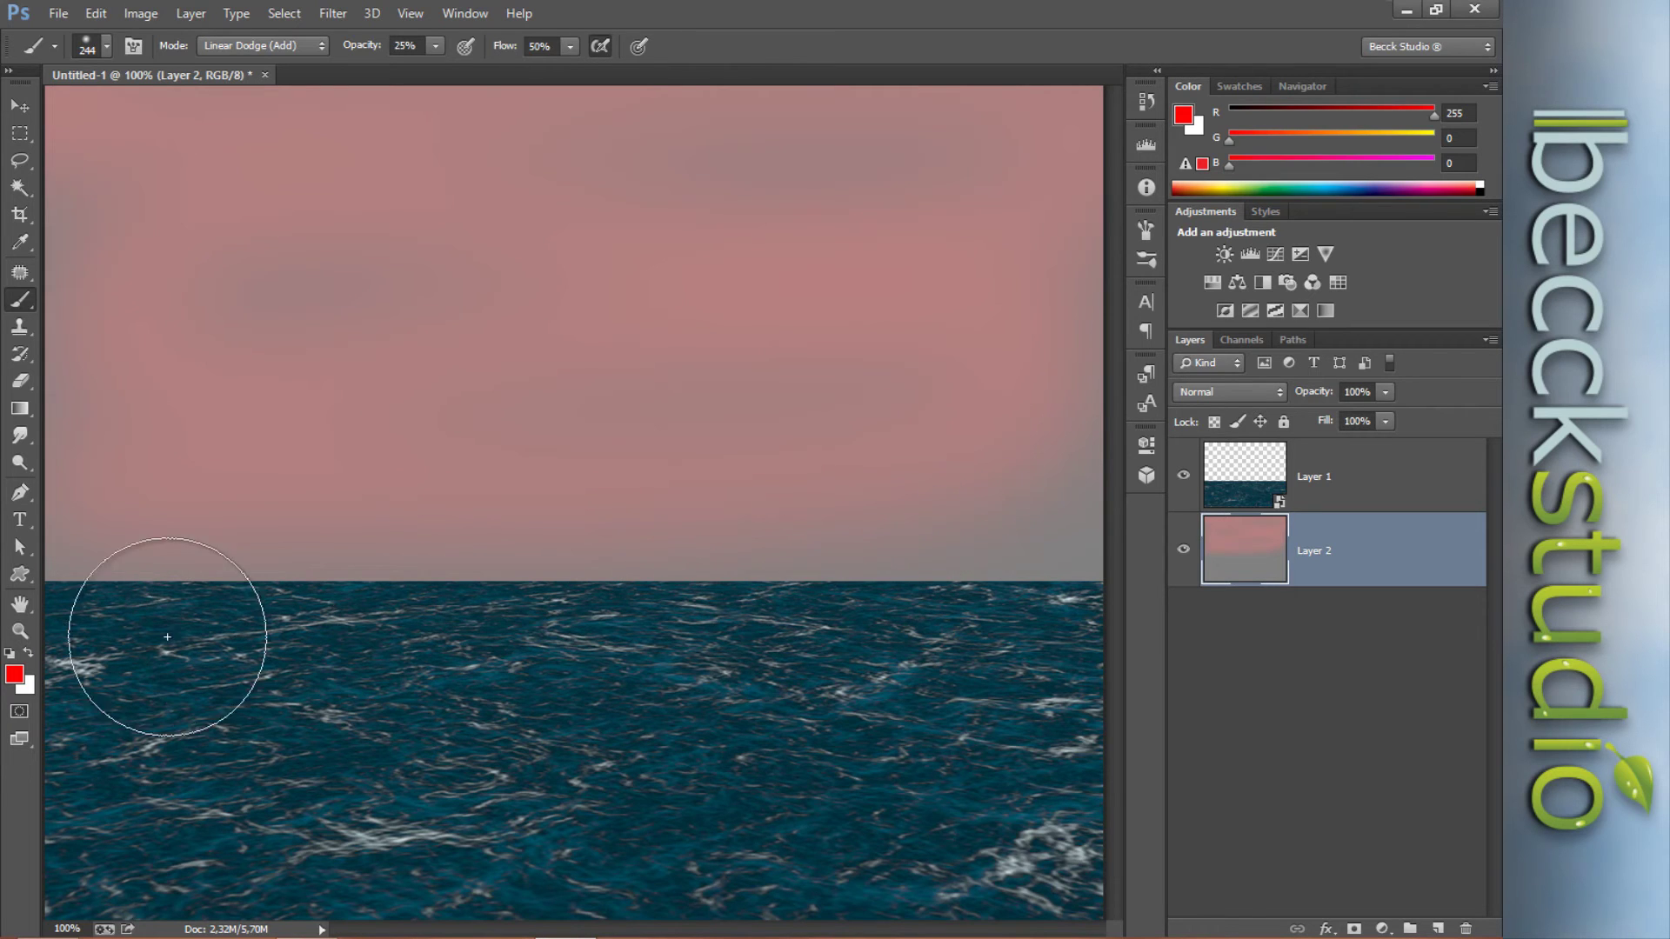
- Set the foreground color to golden yellow, ffd200, and return to the Brush tool
click(20, 682)
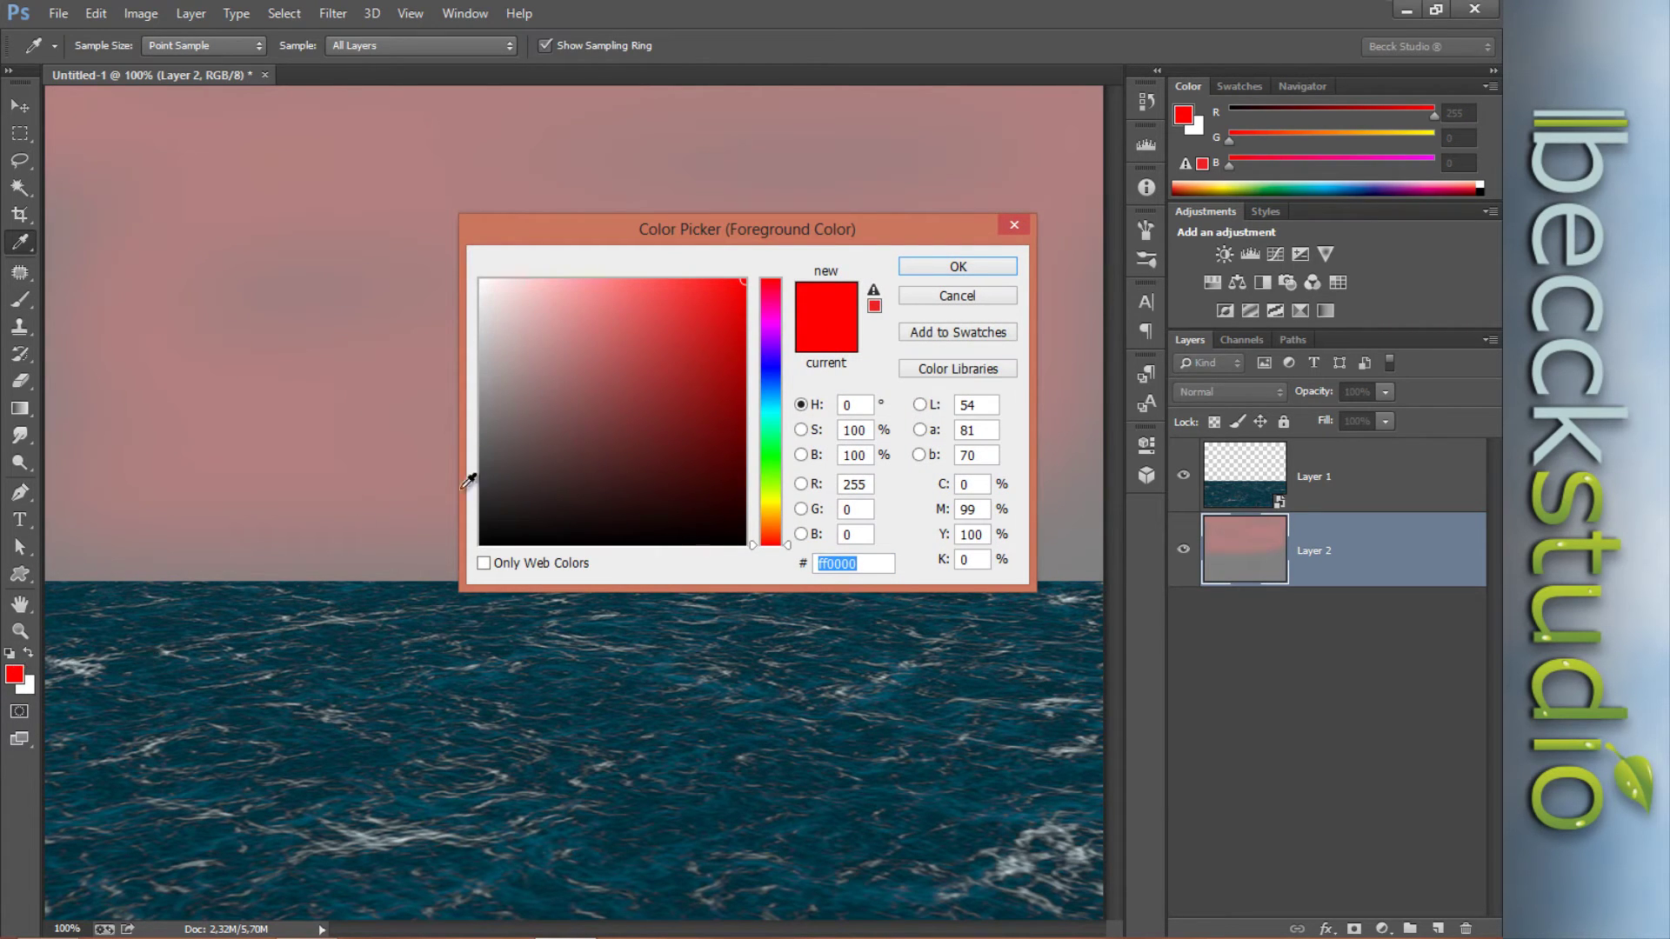
drag(789, 545, 775, 508)
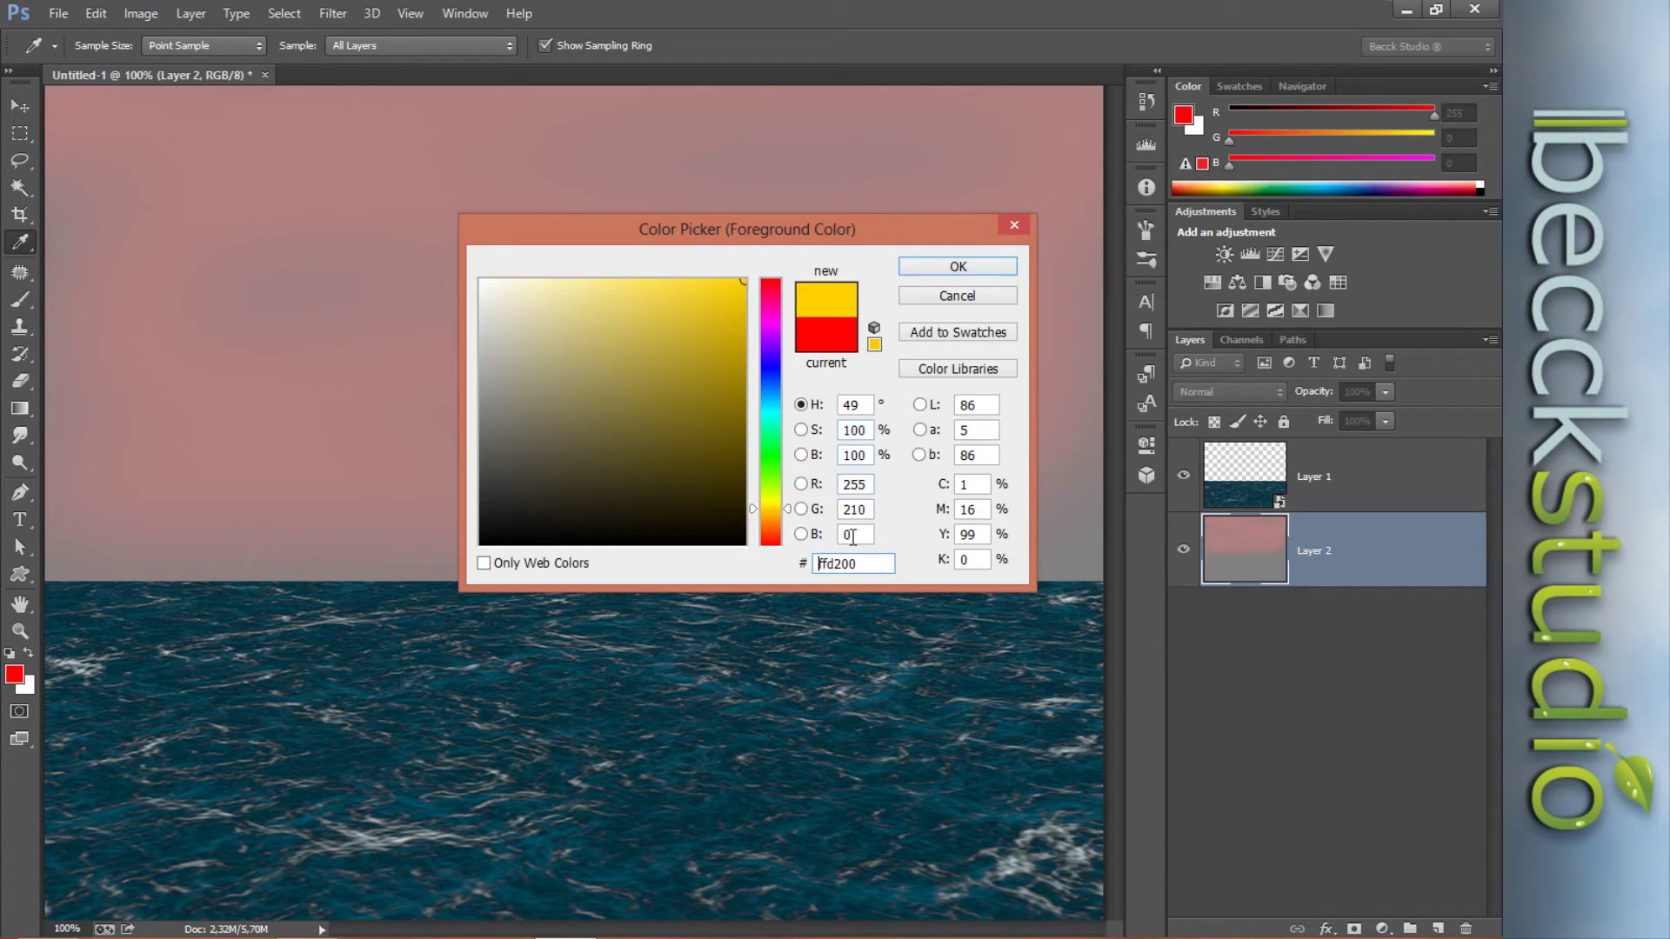
double_click(814, 565)
click(867, 566)
click(958, 266)
key(b)
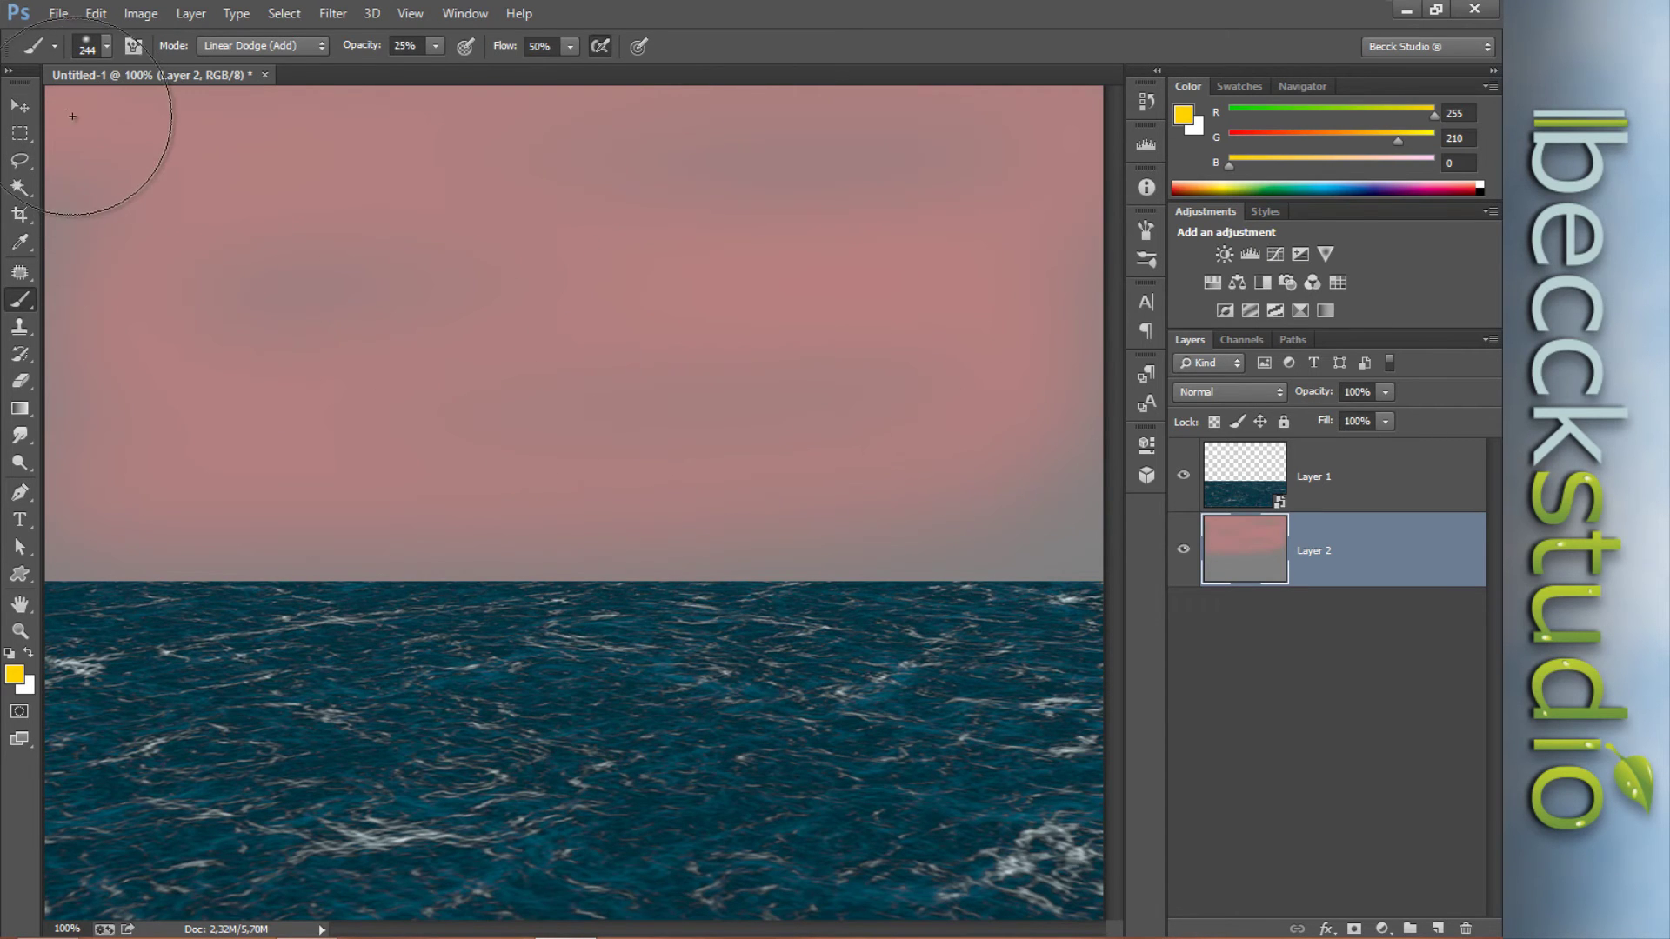
- Paint yellow over the upper part of the red sky, leaving a reddish band near the horizon
mouse_move(66, 115)
mouse_down()
mouse_move(999, 130)
mouse_move(905, 261)
mouse_up()
mouse_move(719, 224)
mouse_down()
mouse_move(189, 247)
mouse_move(203, 340)
mouse_move(765, 311)
mouse_move(1000, 374)
mouse_up()
drag(268, 184, 185, 140)
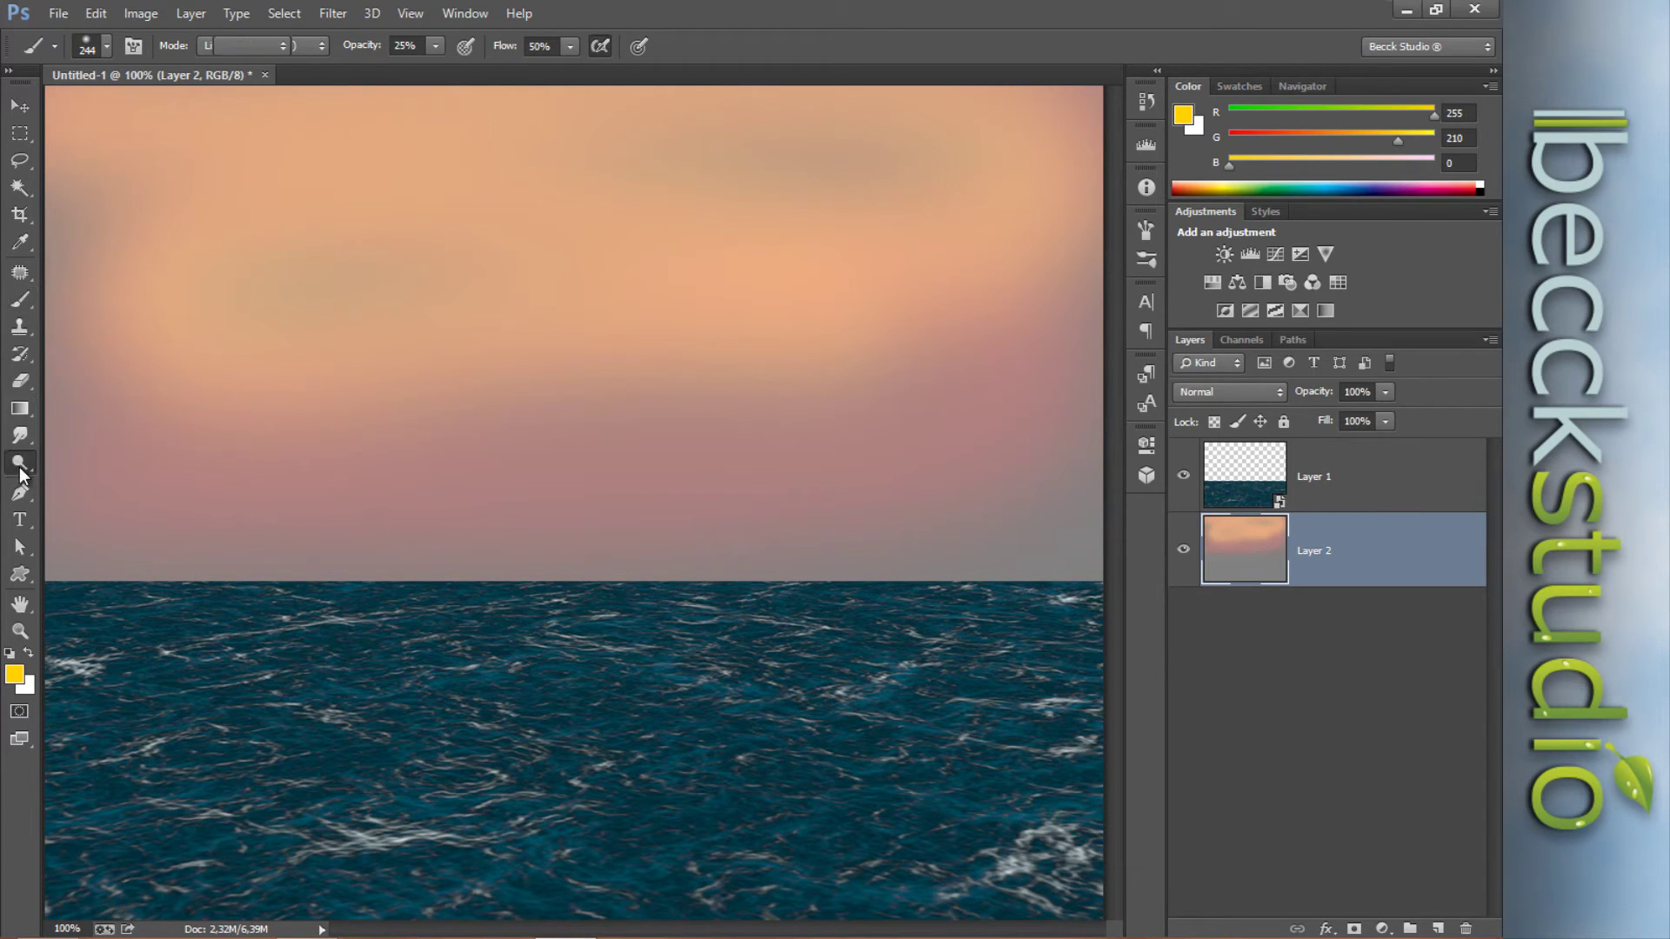
- Choose the Dodge tool with the soft 300 px brush, Highlights range and 65% exposure
drag(19, 462, 93, 459)
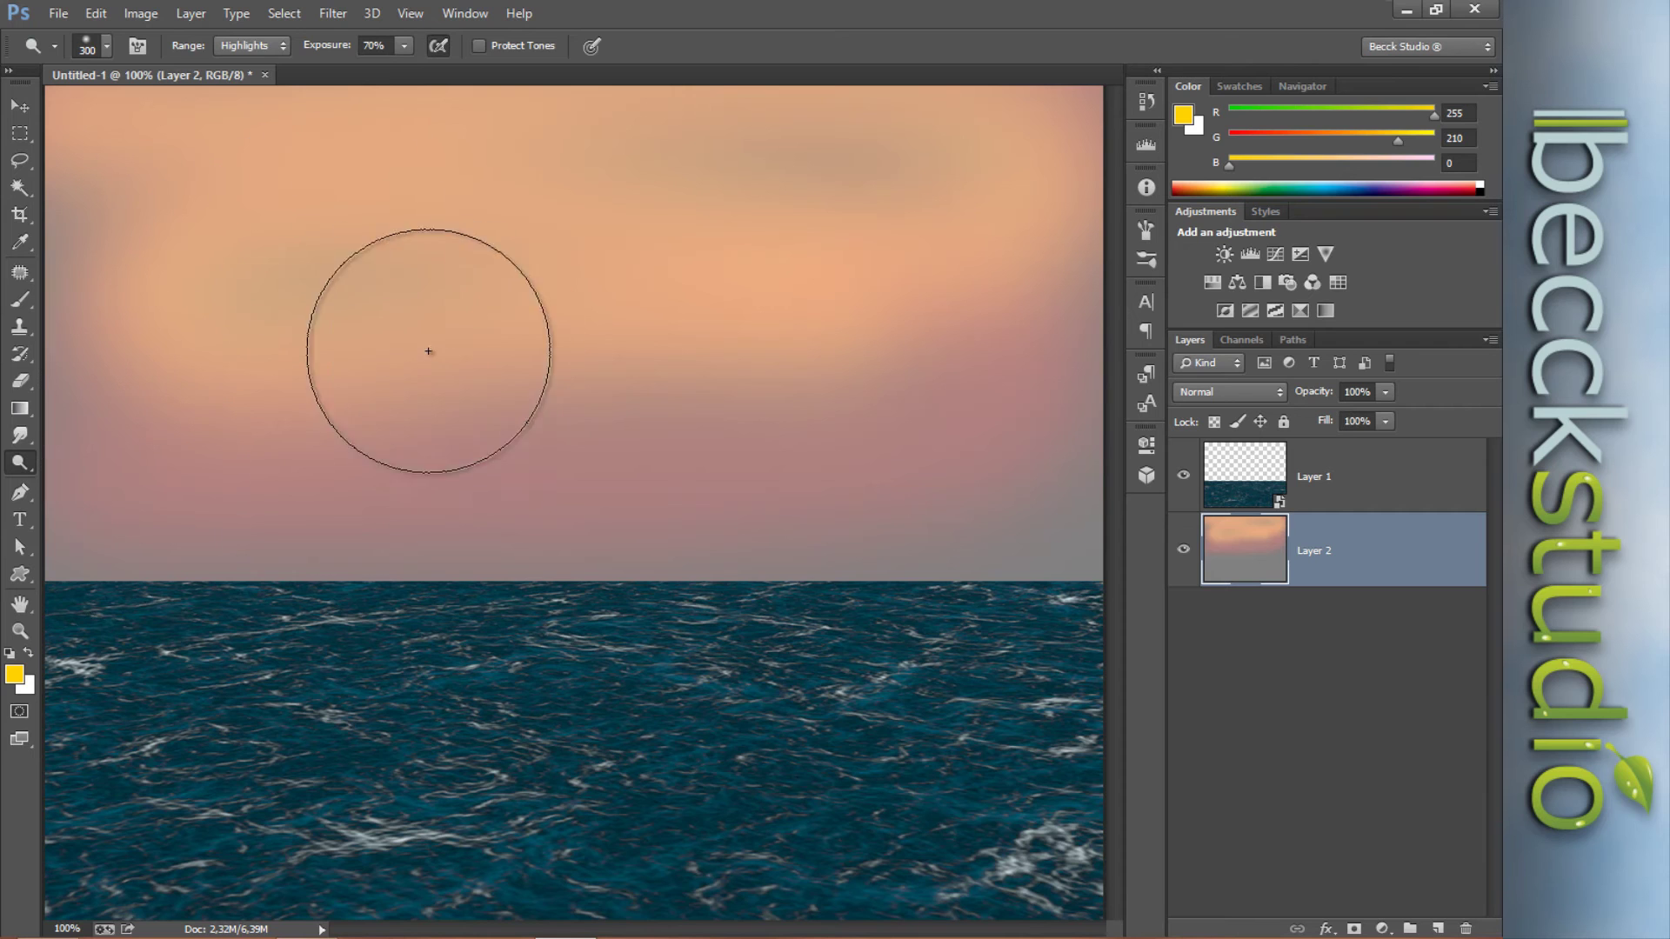
right_click(726, 283)
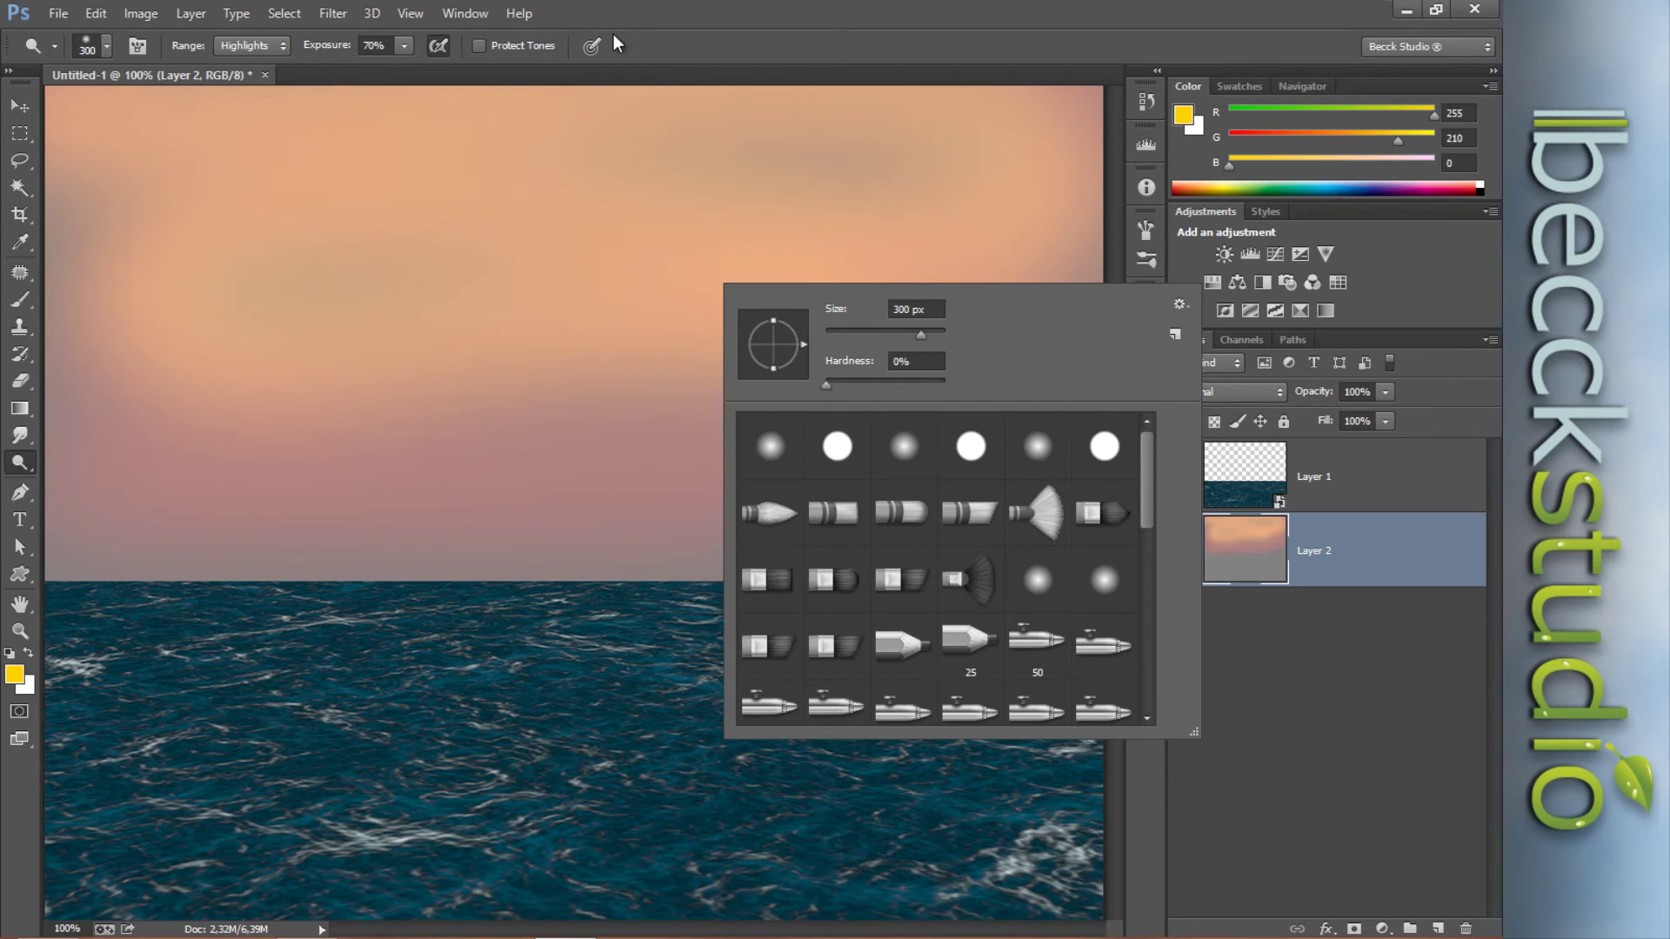
click(451, 73)
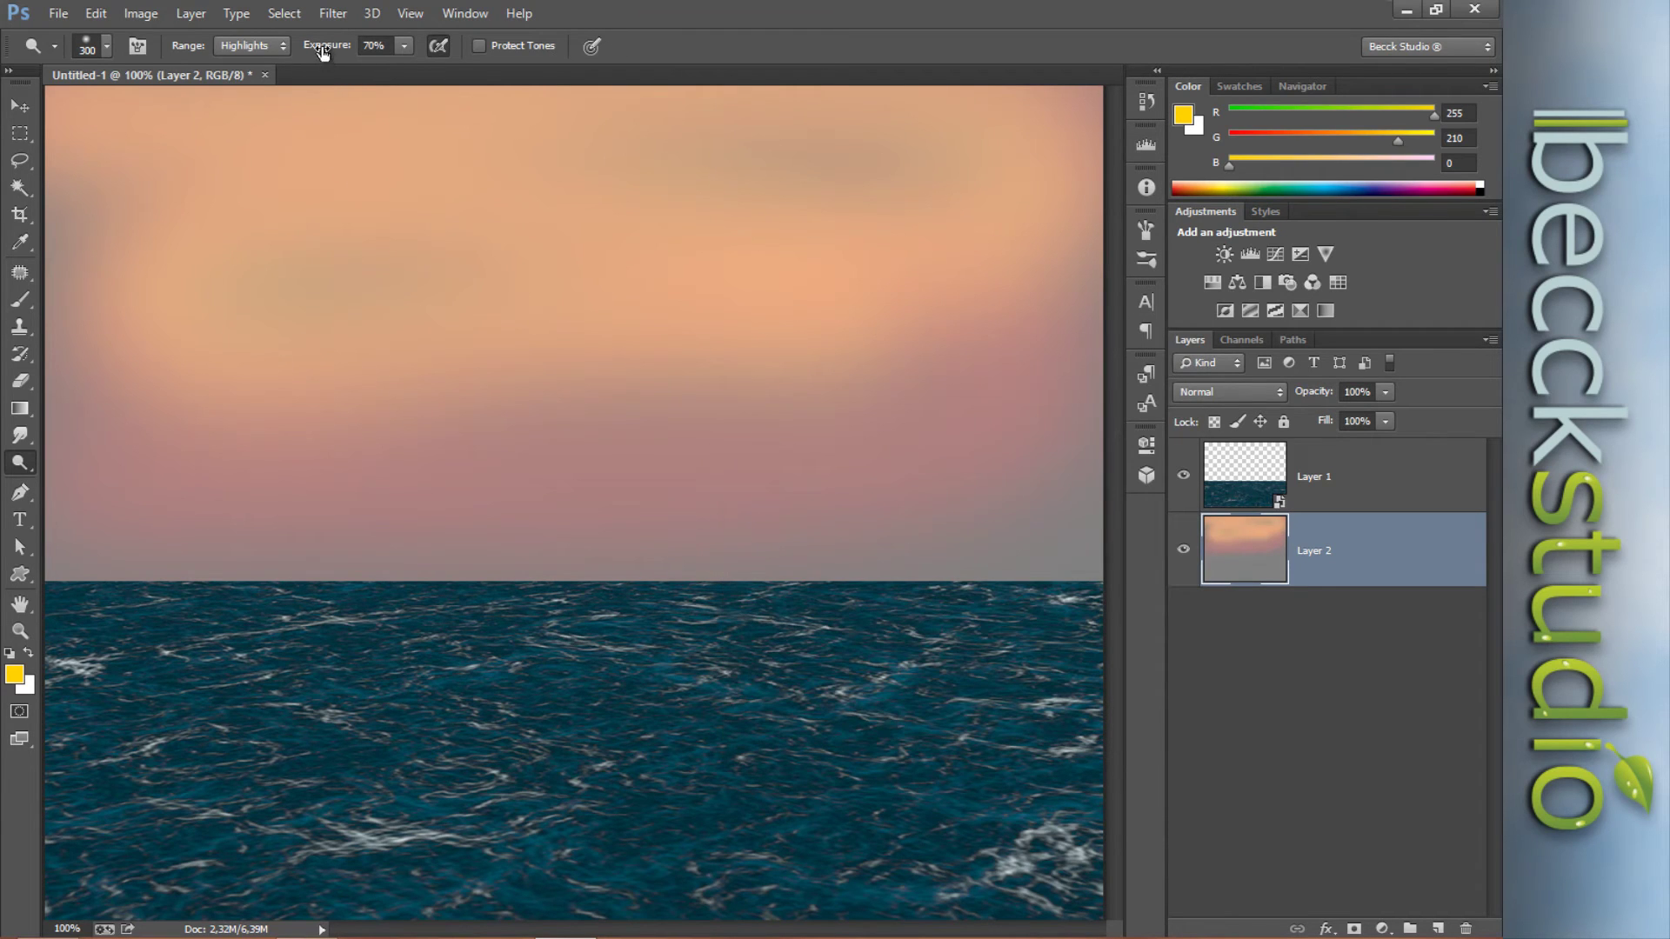
drag(321, 52, 318, 52)
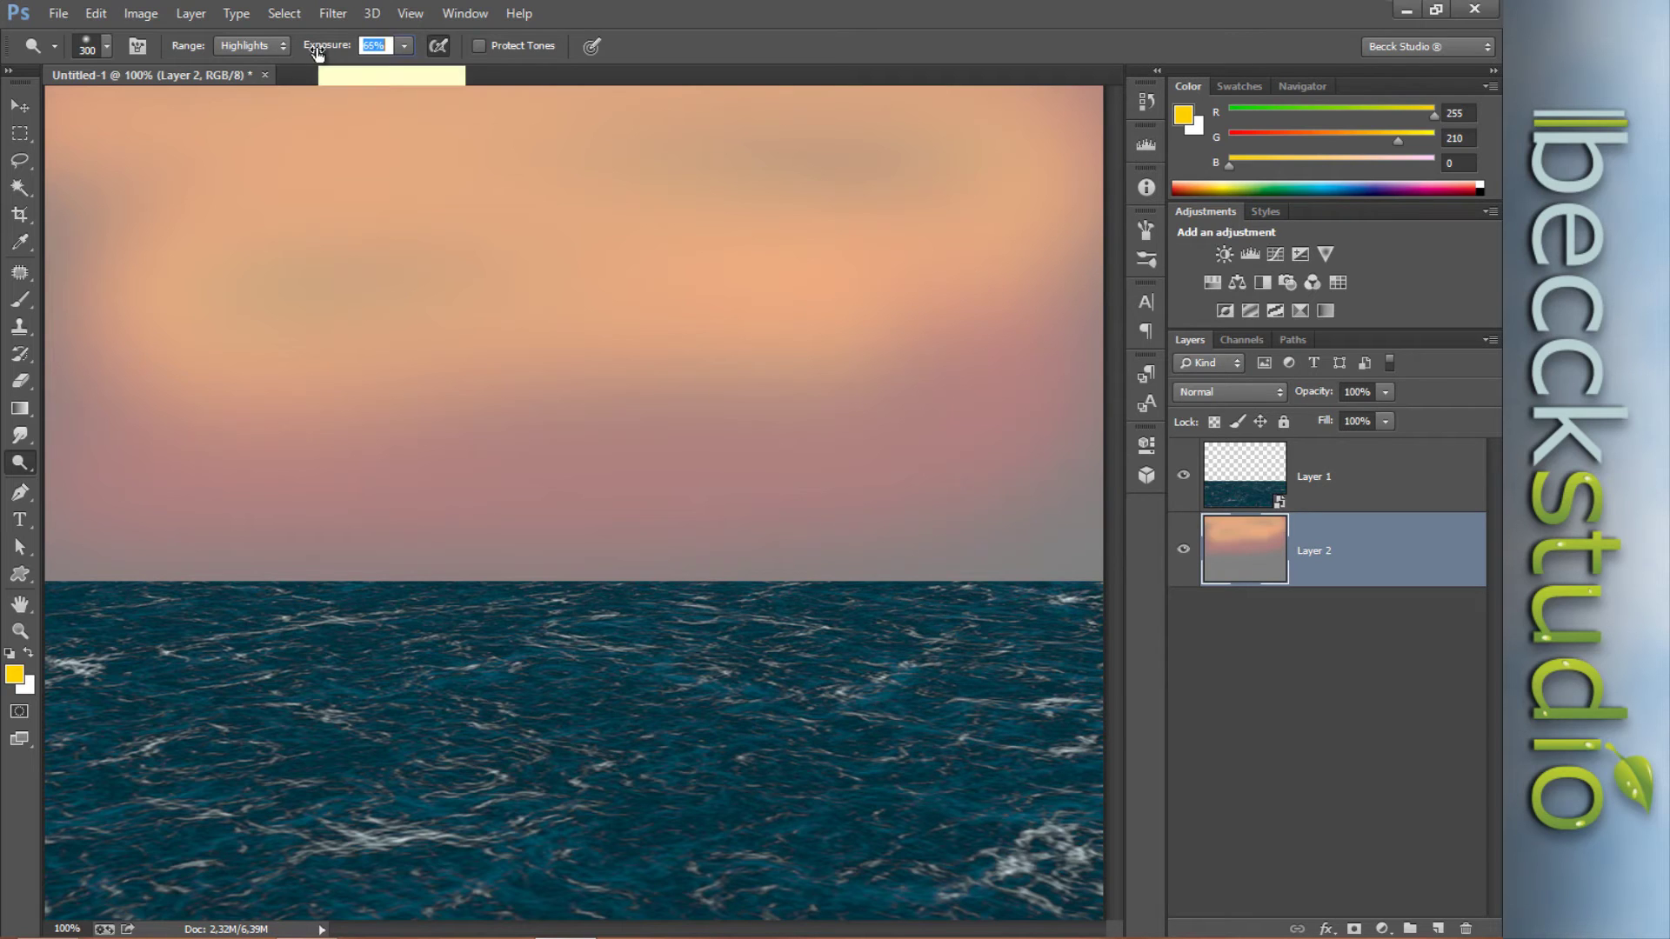
drag(320, 52, 317, 52)
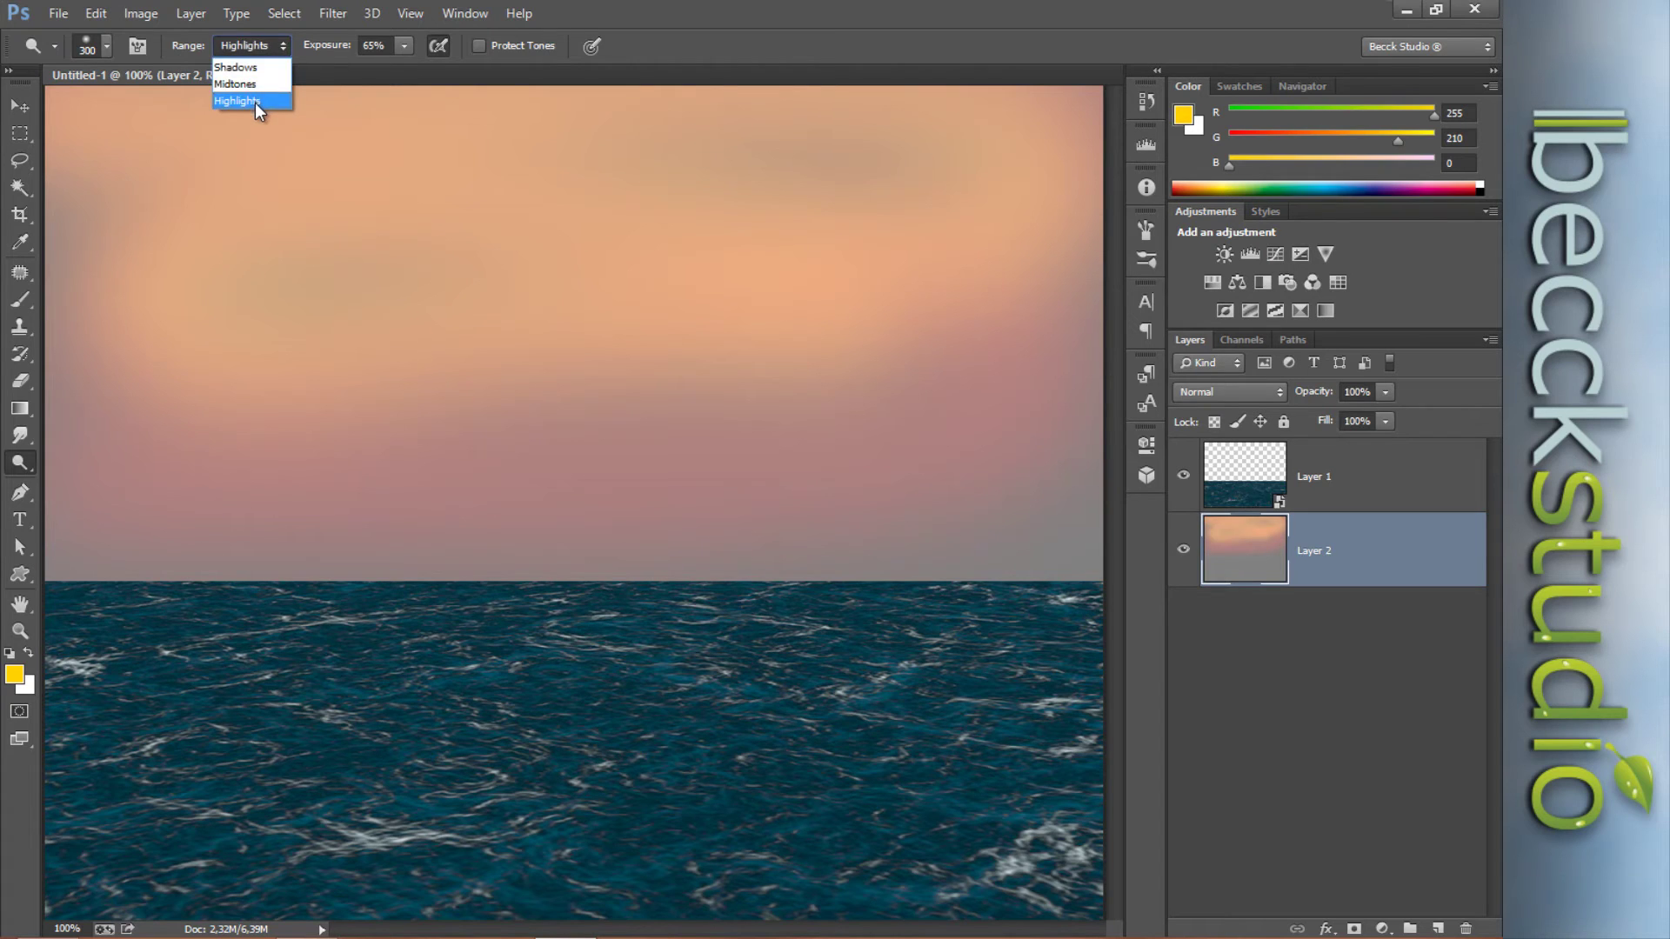
click(254, 102)
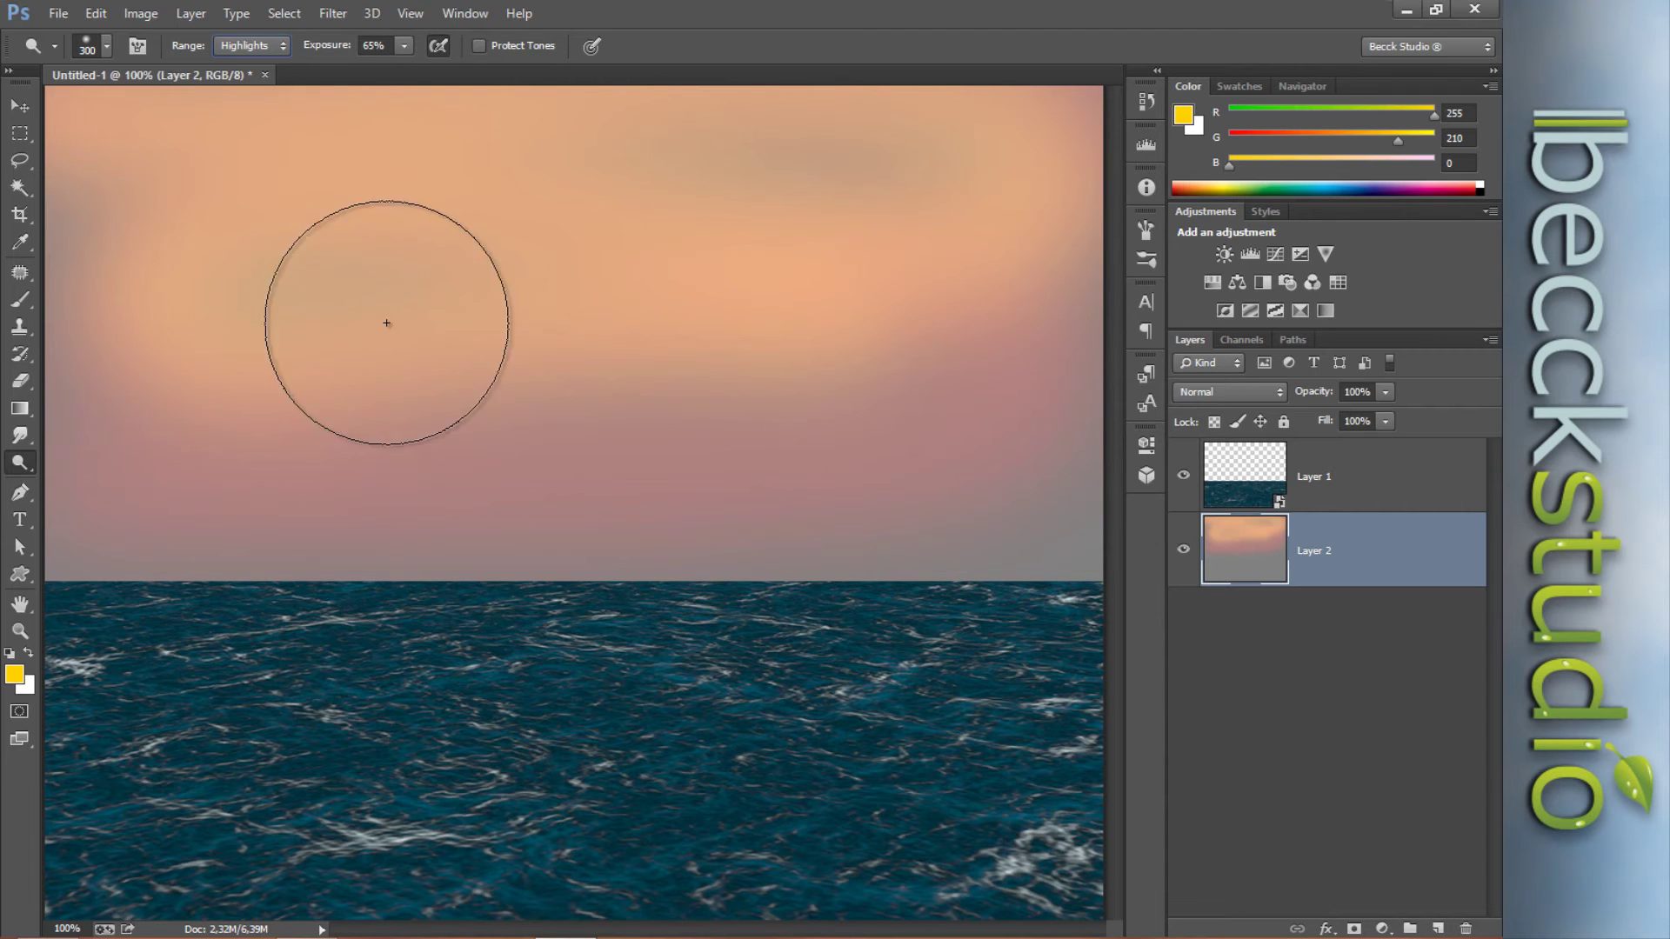
- Dodge one spot in the upper-left sky repeatedly to build up a glowing white sun
click(325, 229)
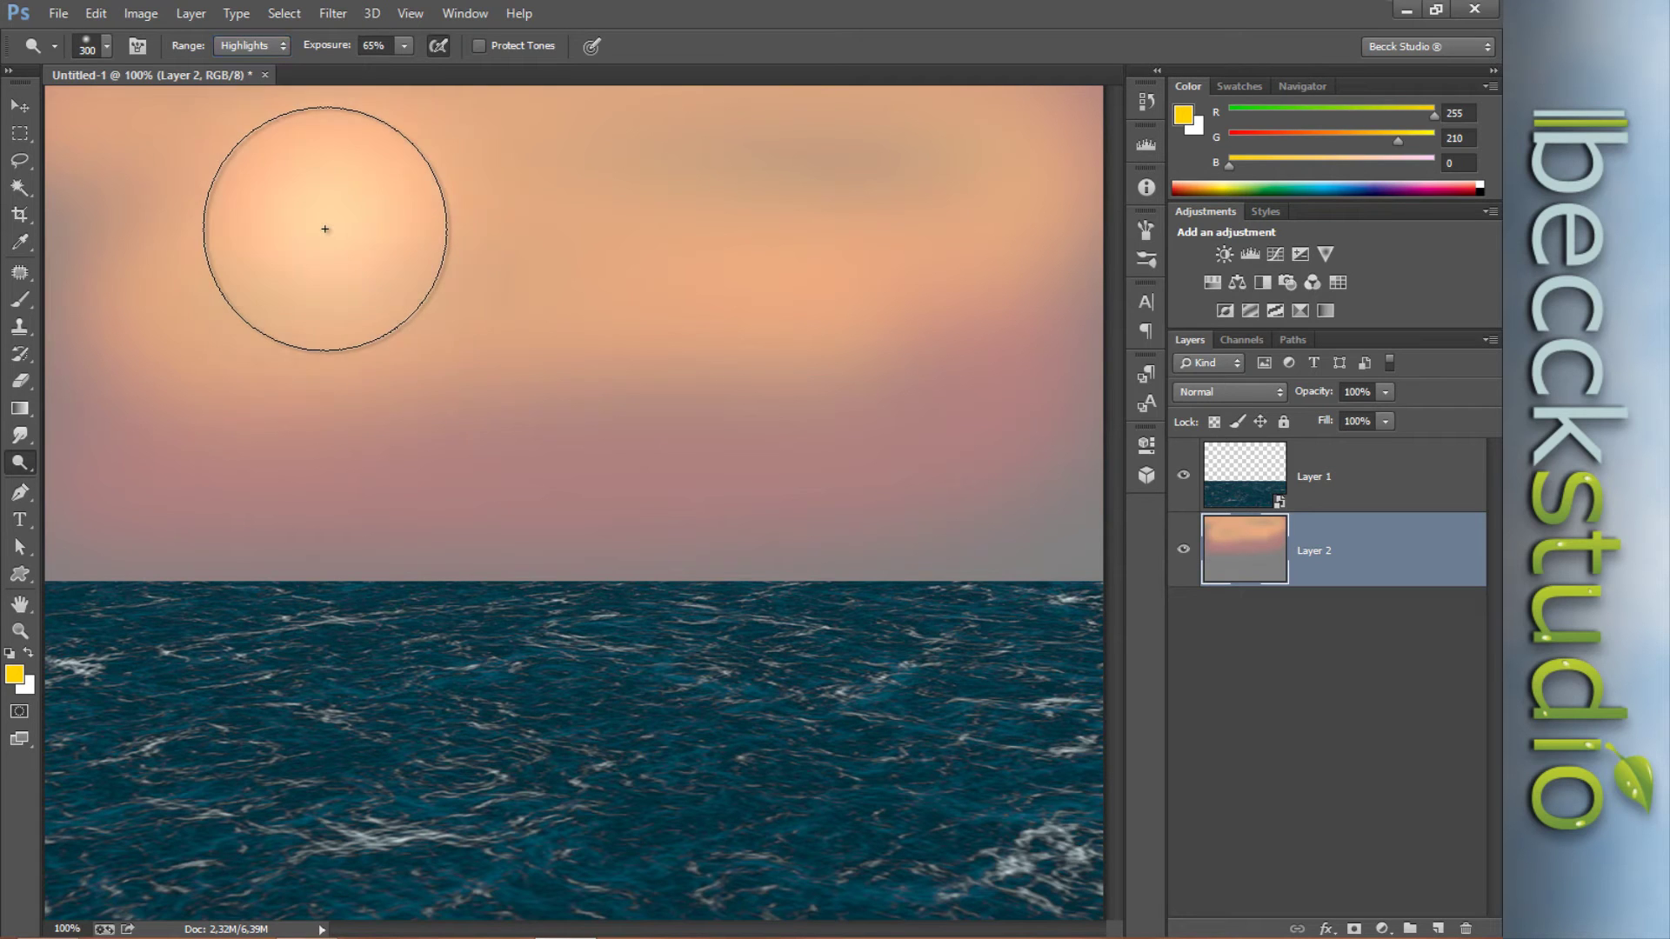
click(326, 229)
click(325, 229)
click(325, 229)
click(326, 229)
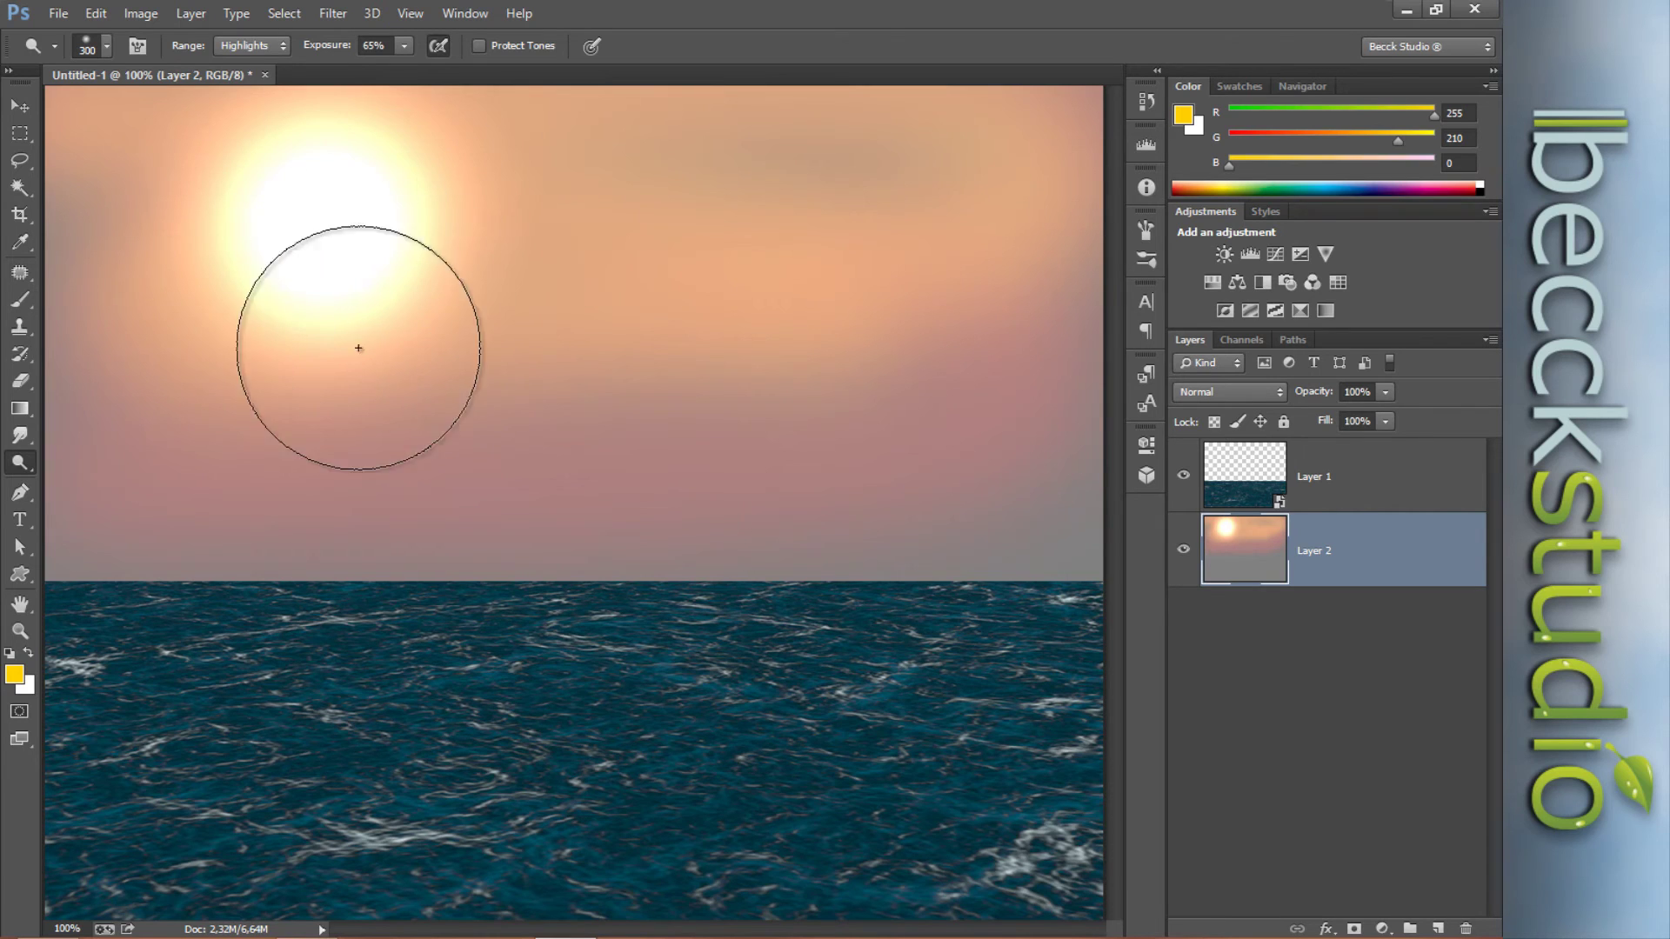
click(19, 464)
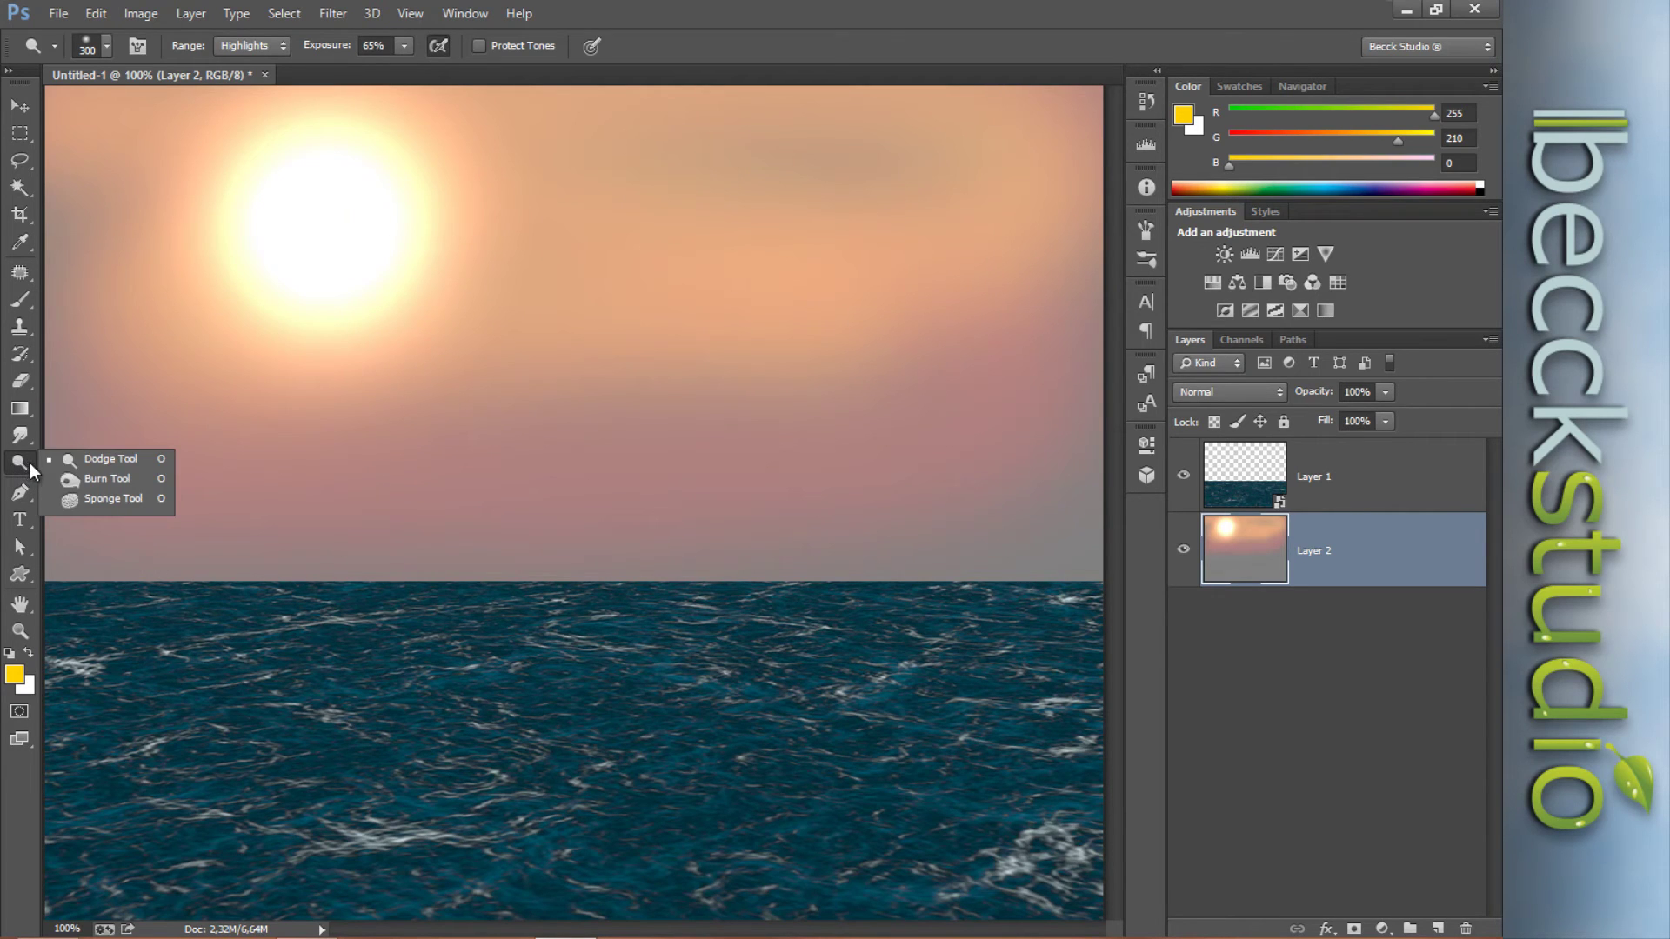
click(82, 461)
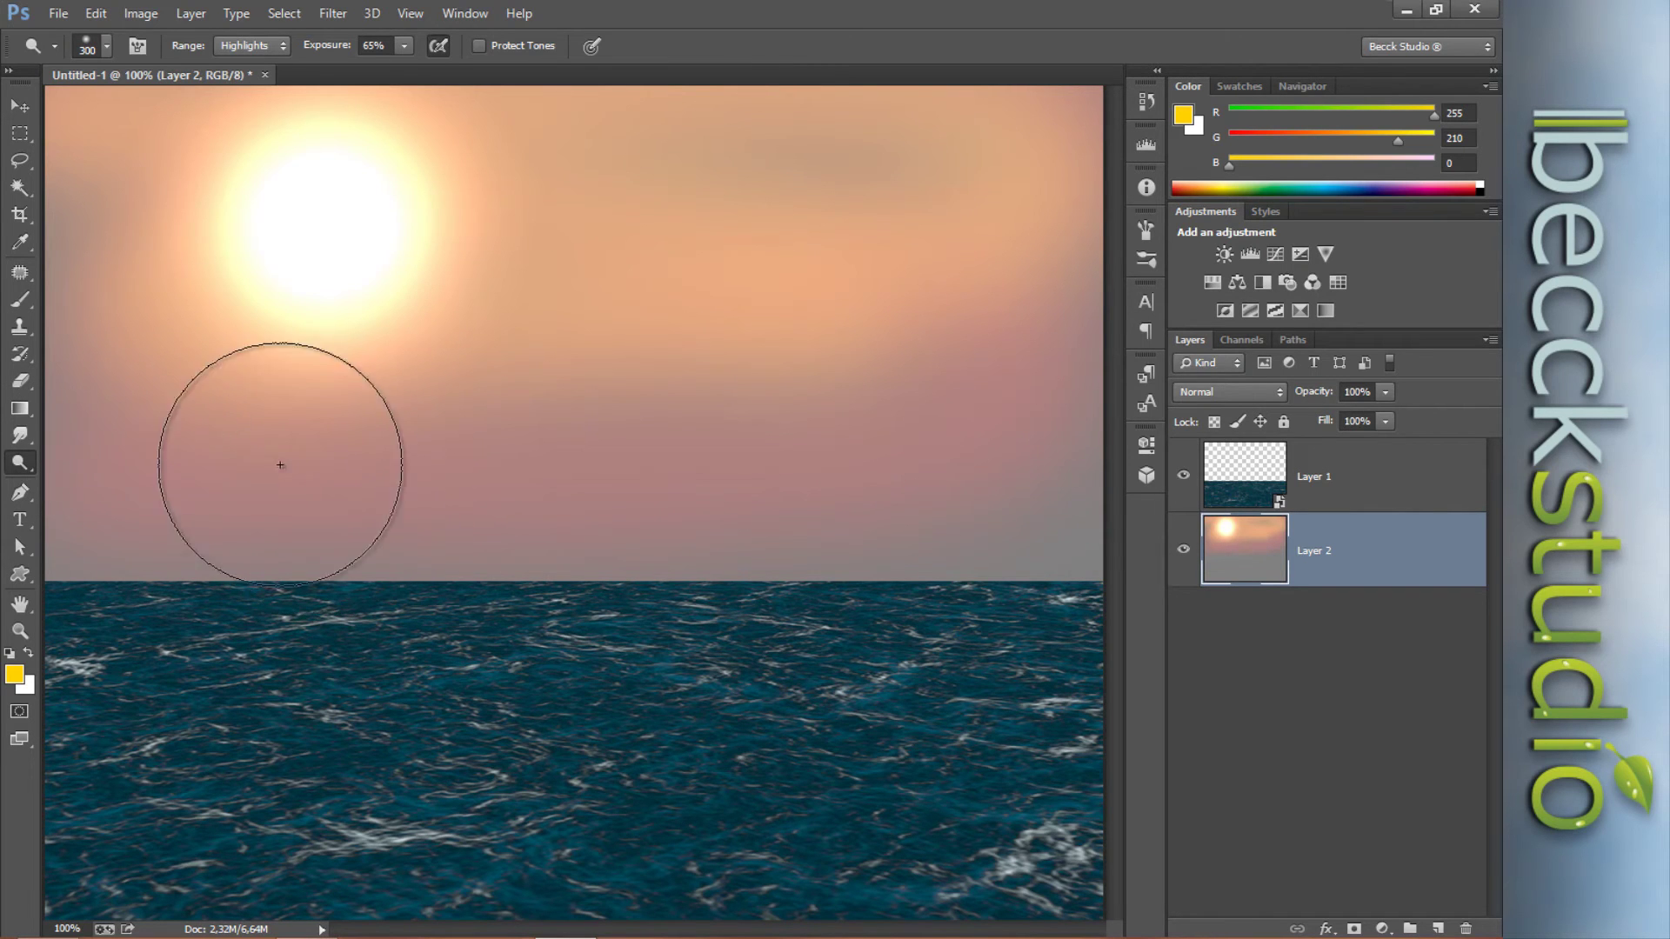
drag(302, 228, 298, 254)
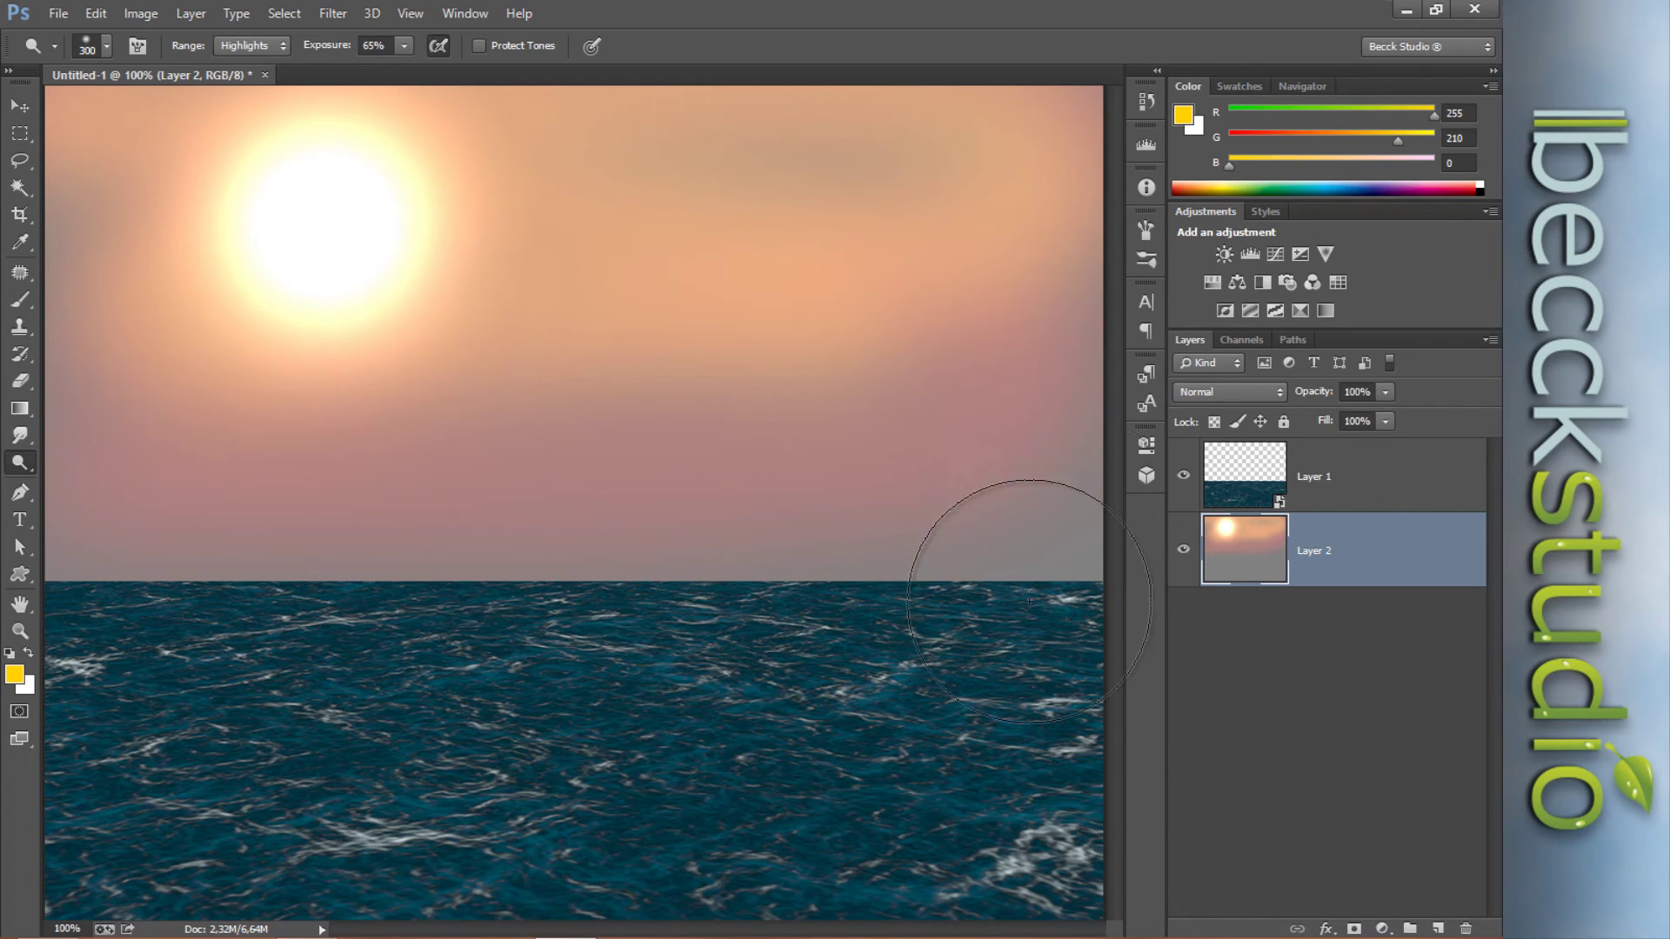
- Add a new empty layer between the painted sky layer and the water layer
click(1250, 498)
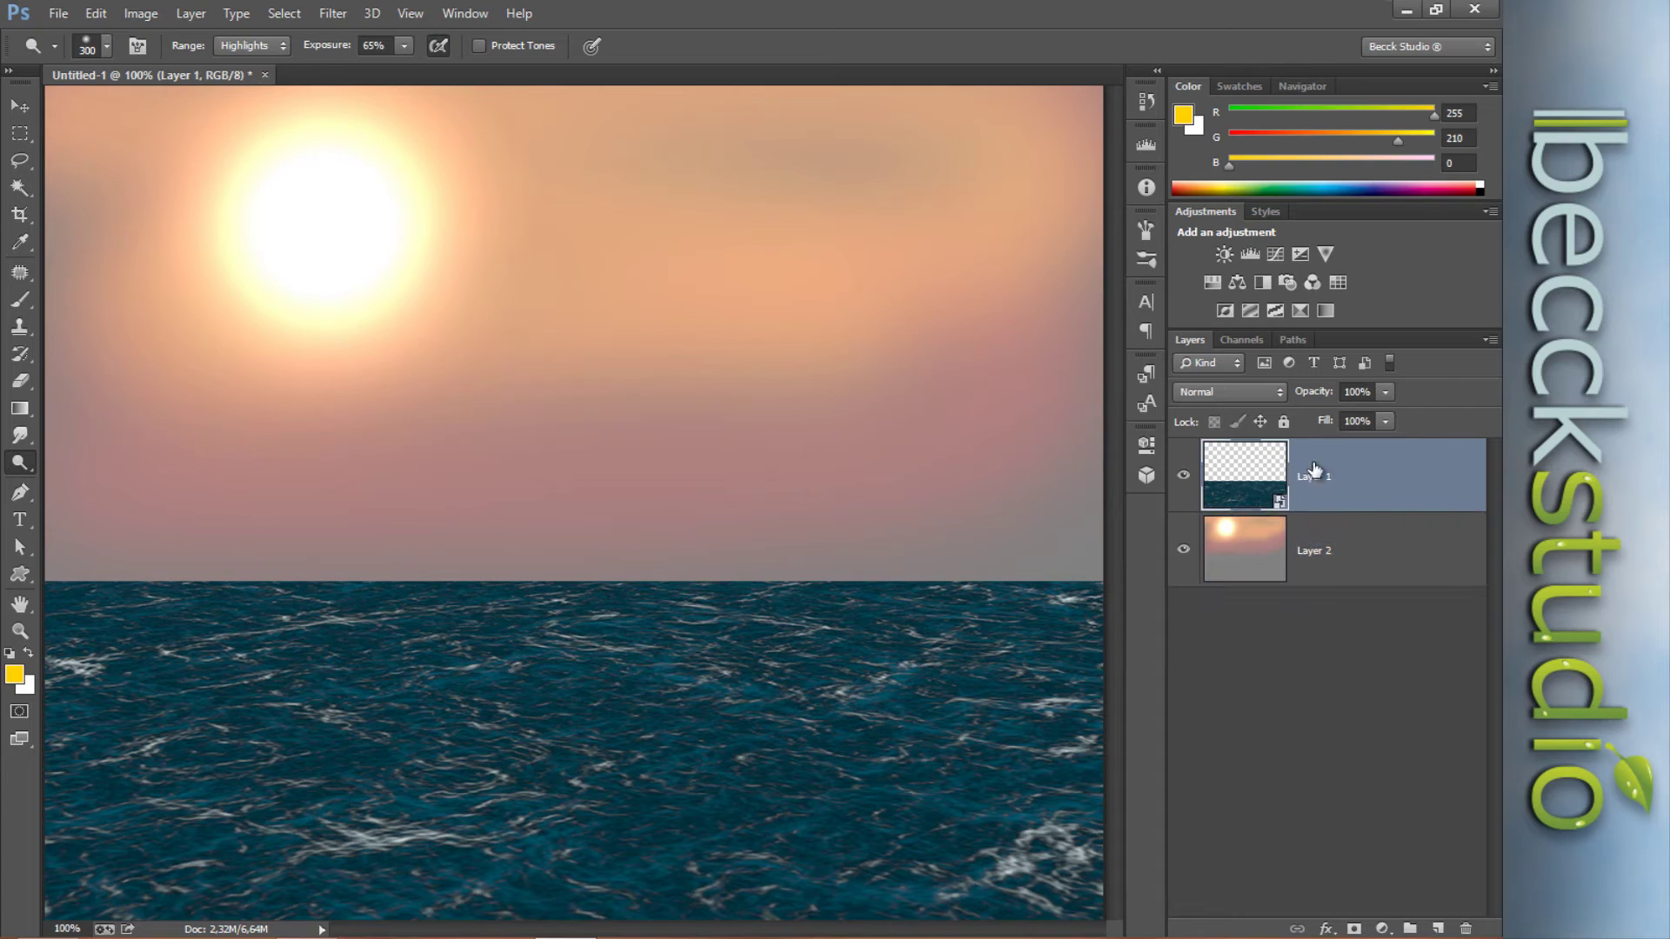
click(1245, 559)
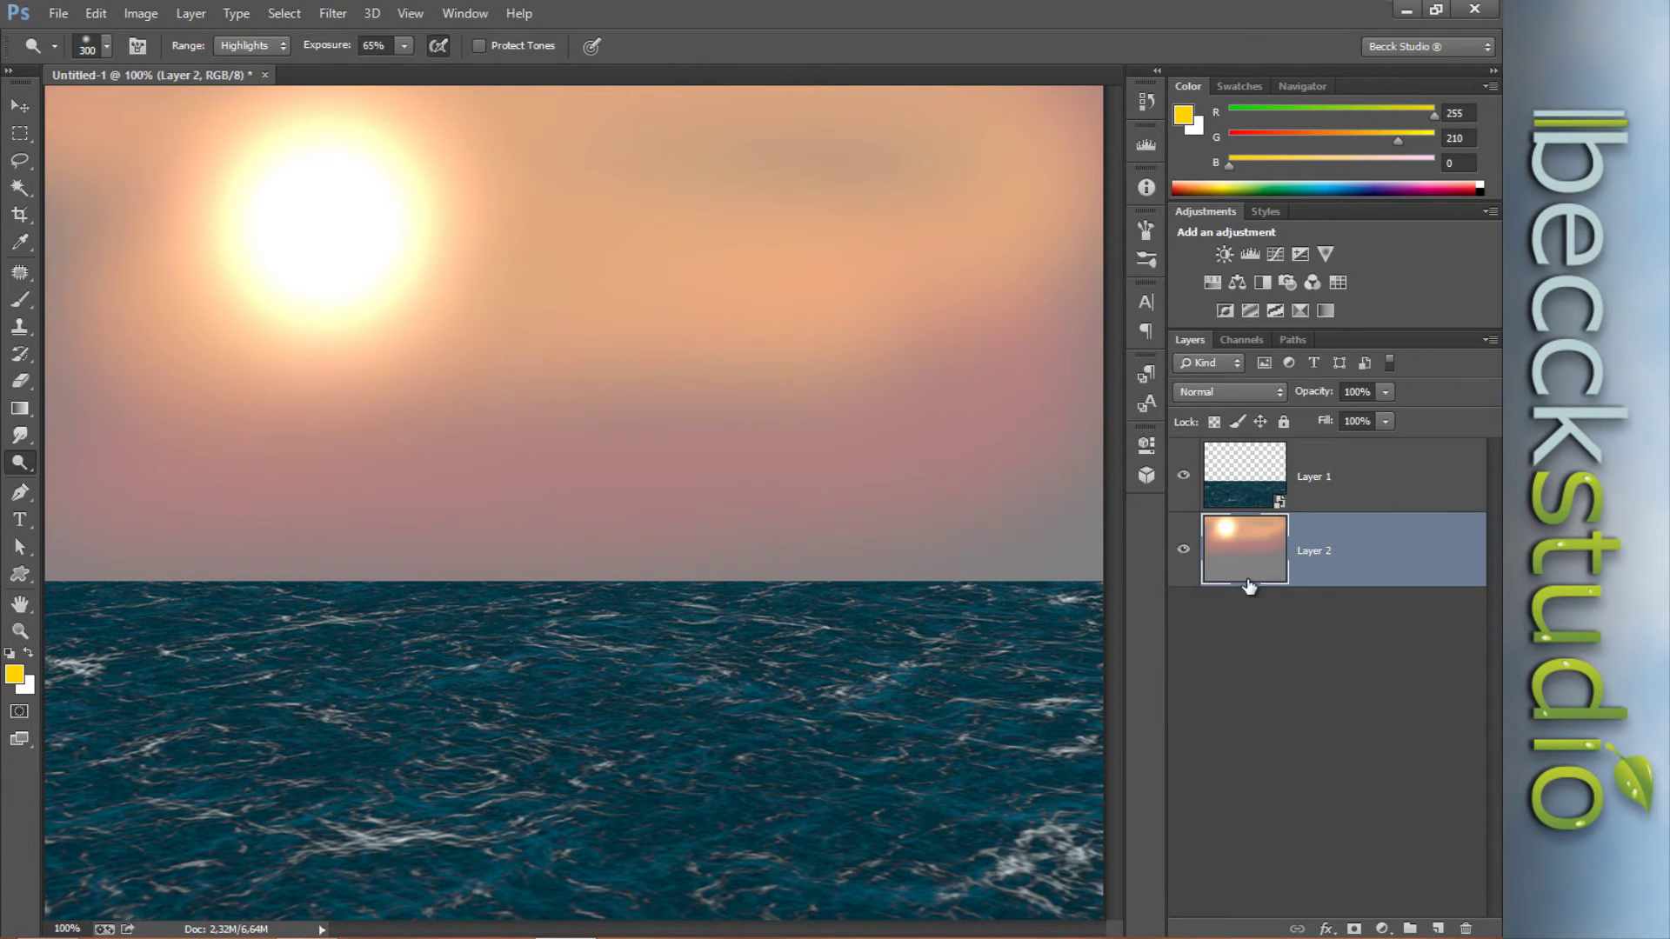
click(1439, 929)
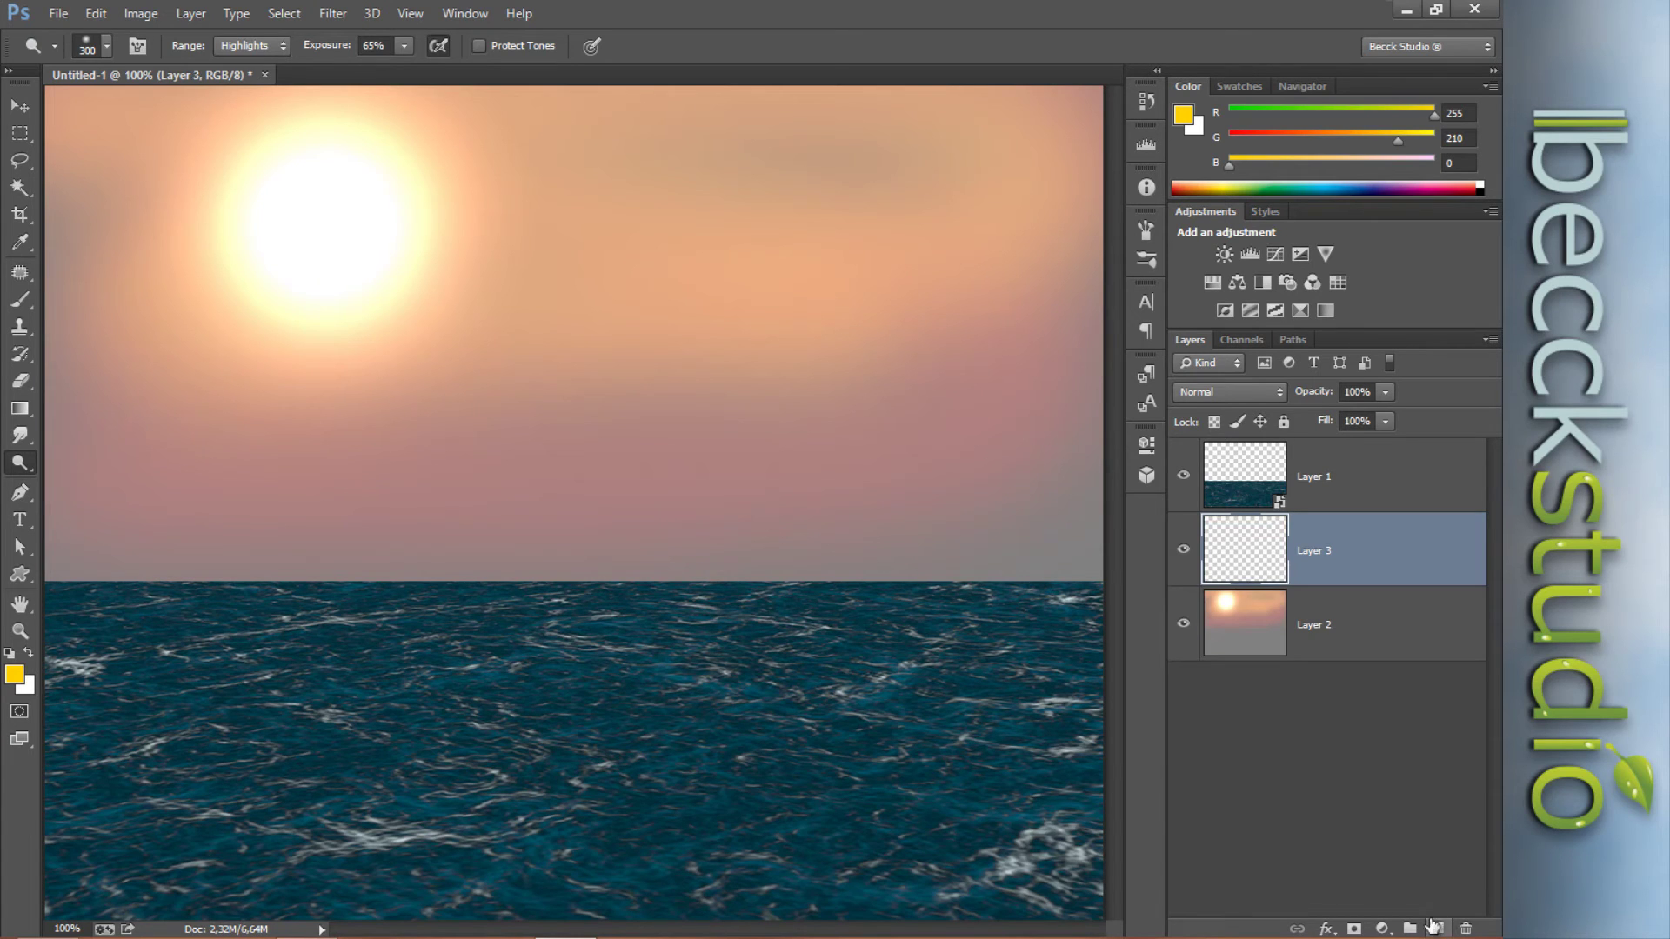
- Reset the colors to default and set the foreground color to dark gray, 262626
click(9, 653)
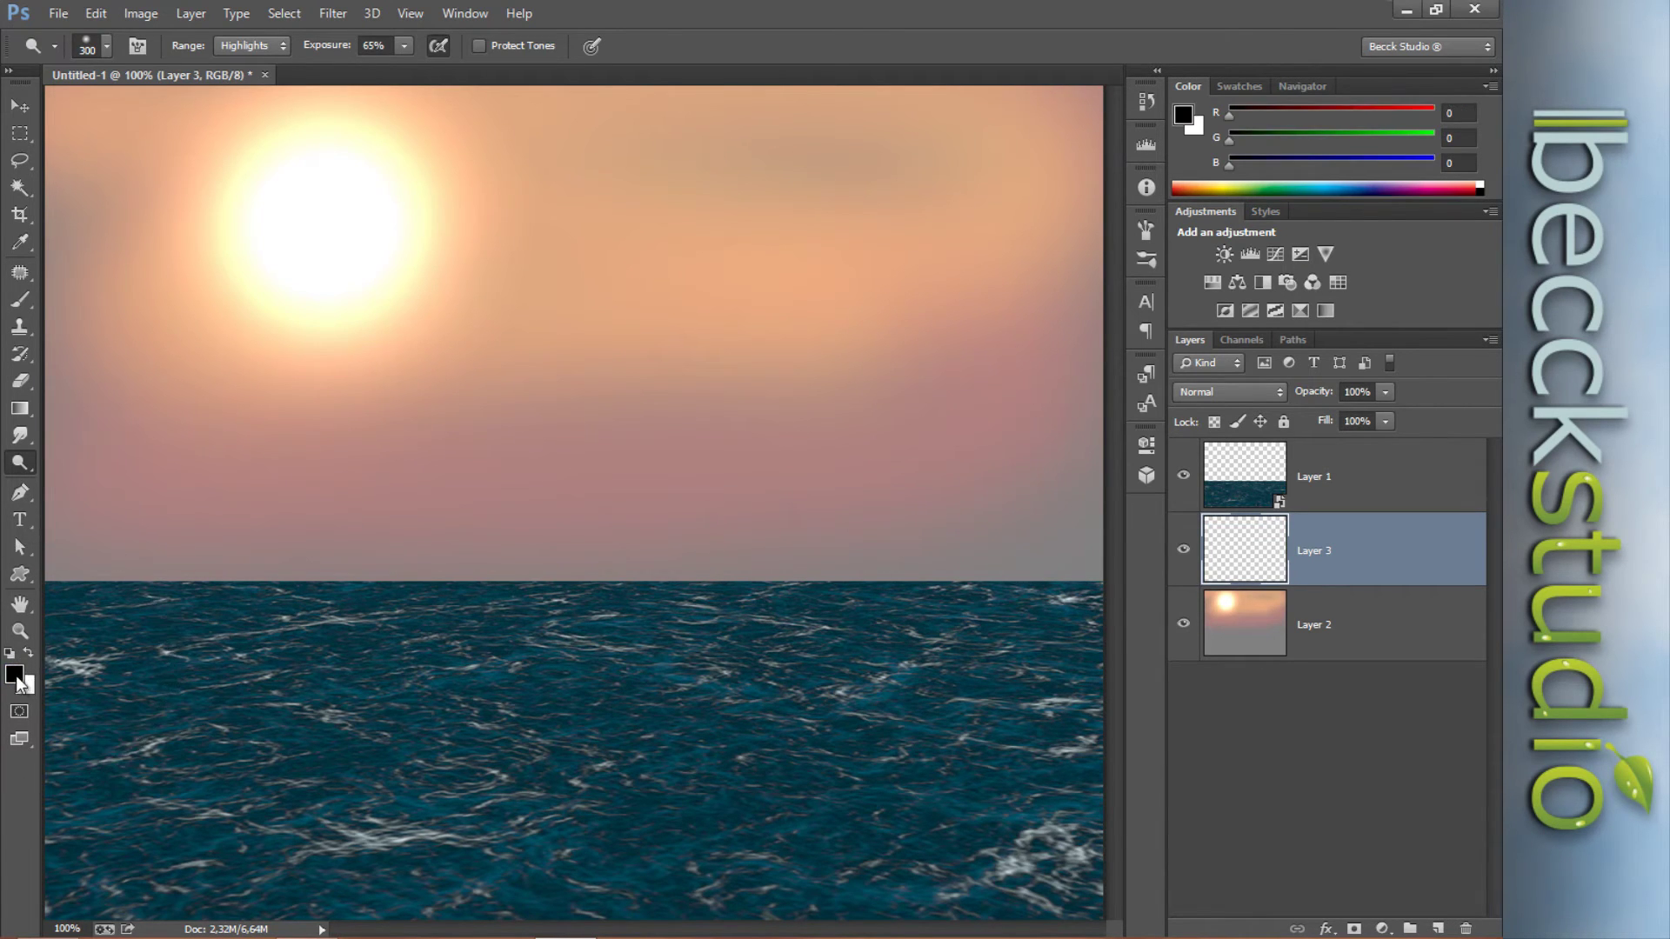
click(14, 676)
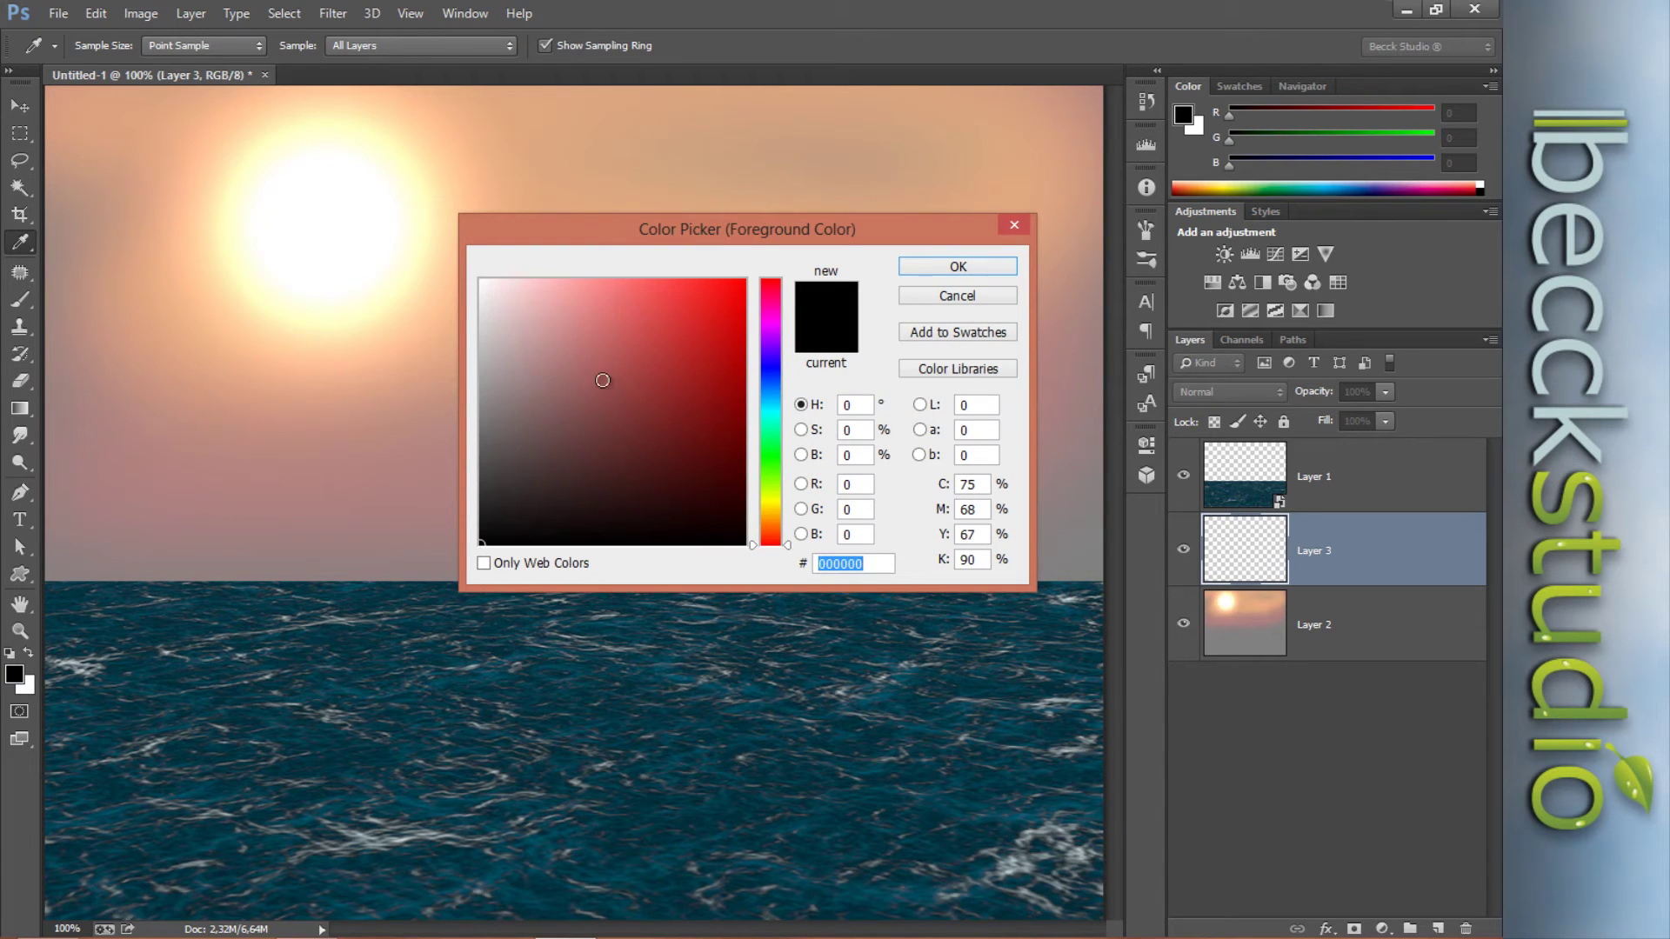
mouse_move(491, 517)
mouse_down()
mouse_move(471, 508)
mouse_move(483, 514)
mouse_up()
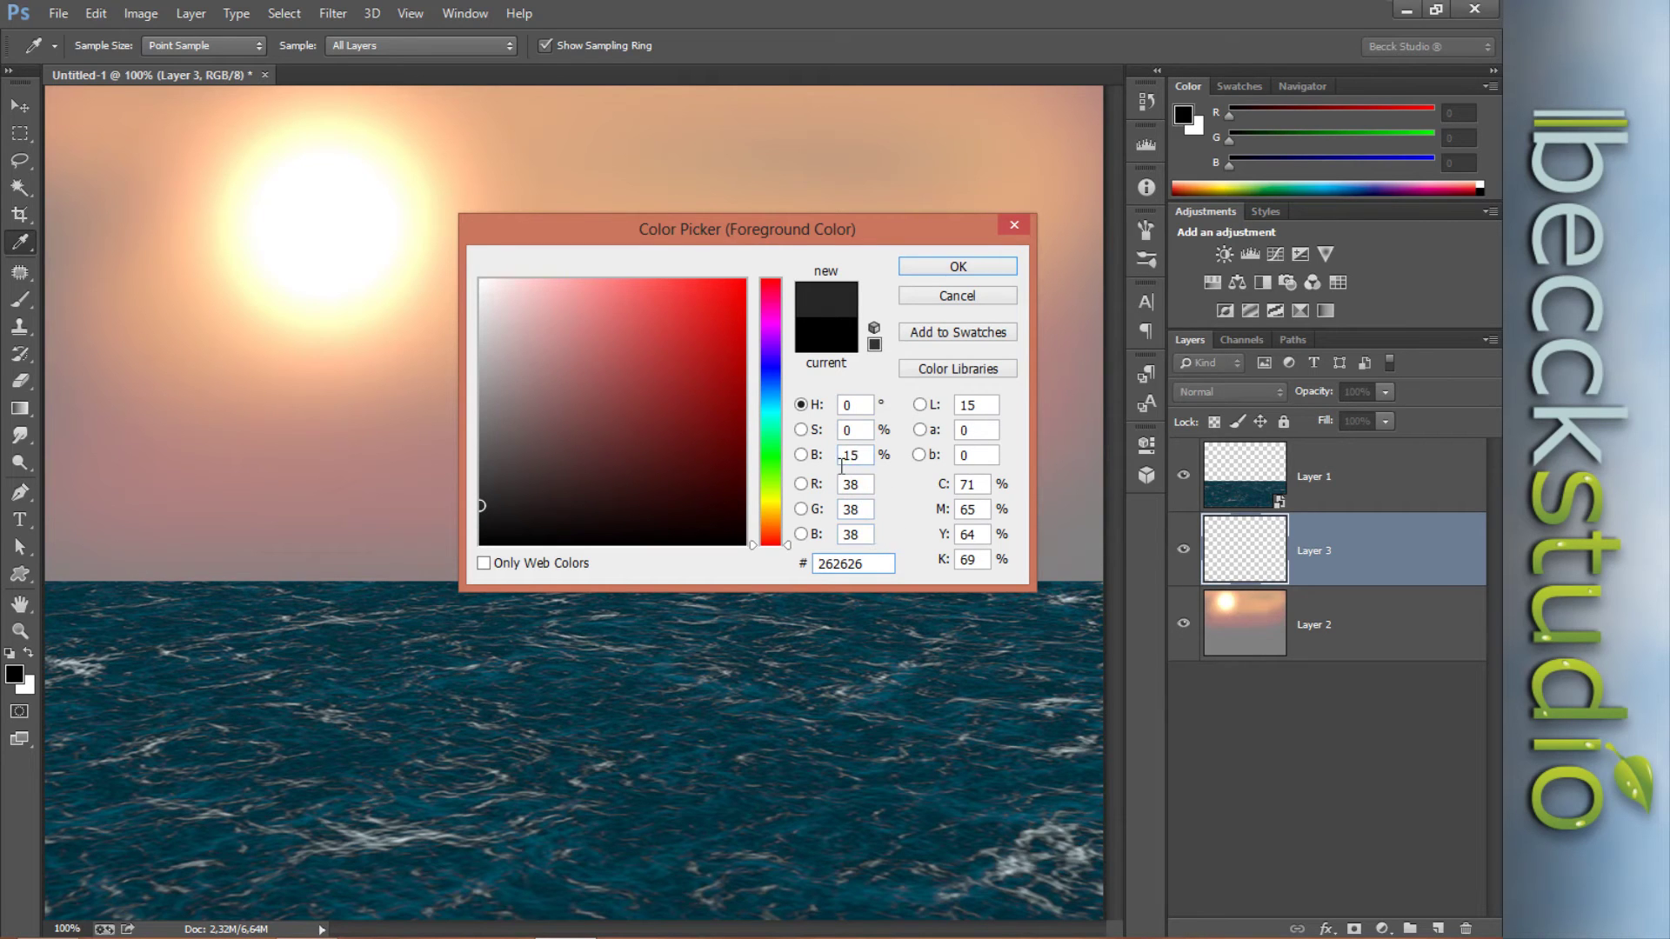
click(855, 430)
click(948, 269)
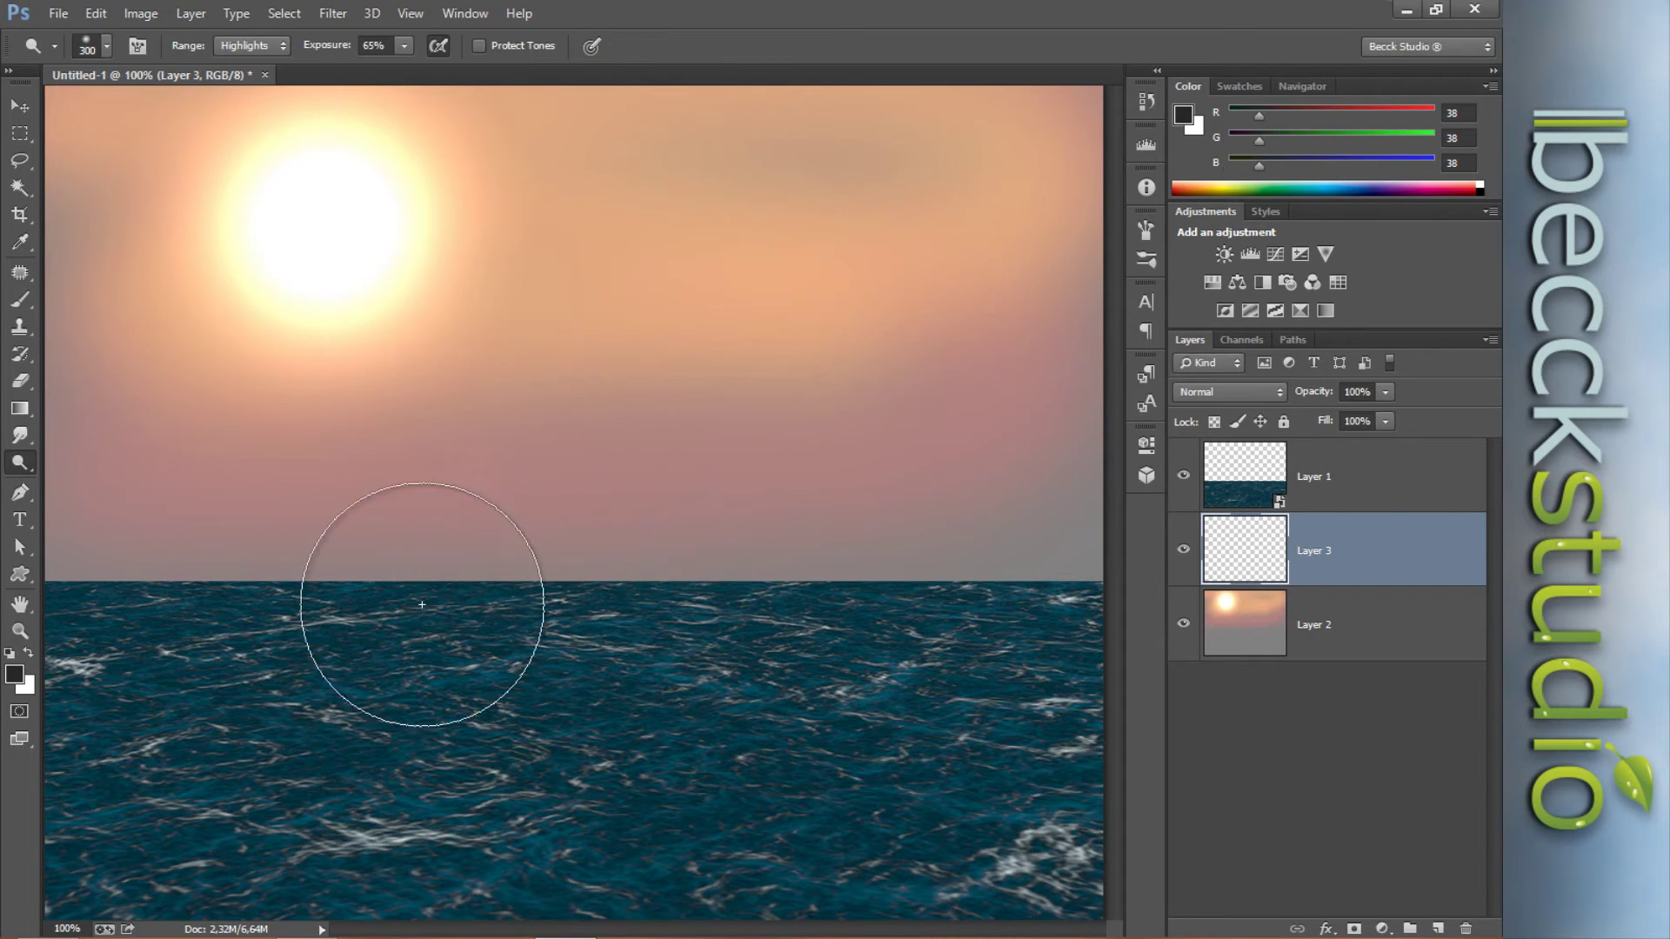
- Set the background color to light gray, e3e3e3
click(26, 687)
drag(500, 318, 469, 308)
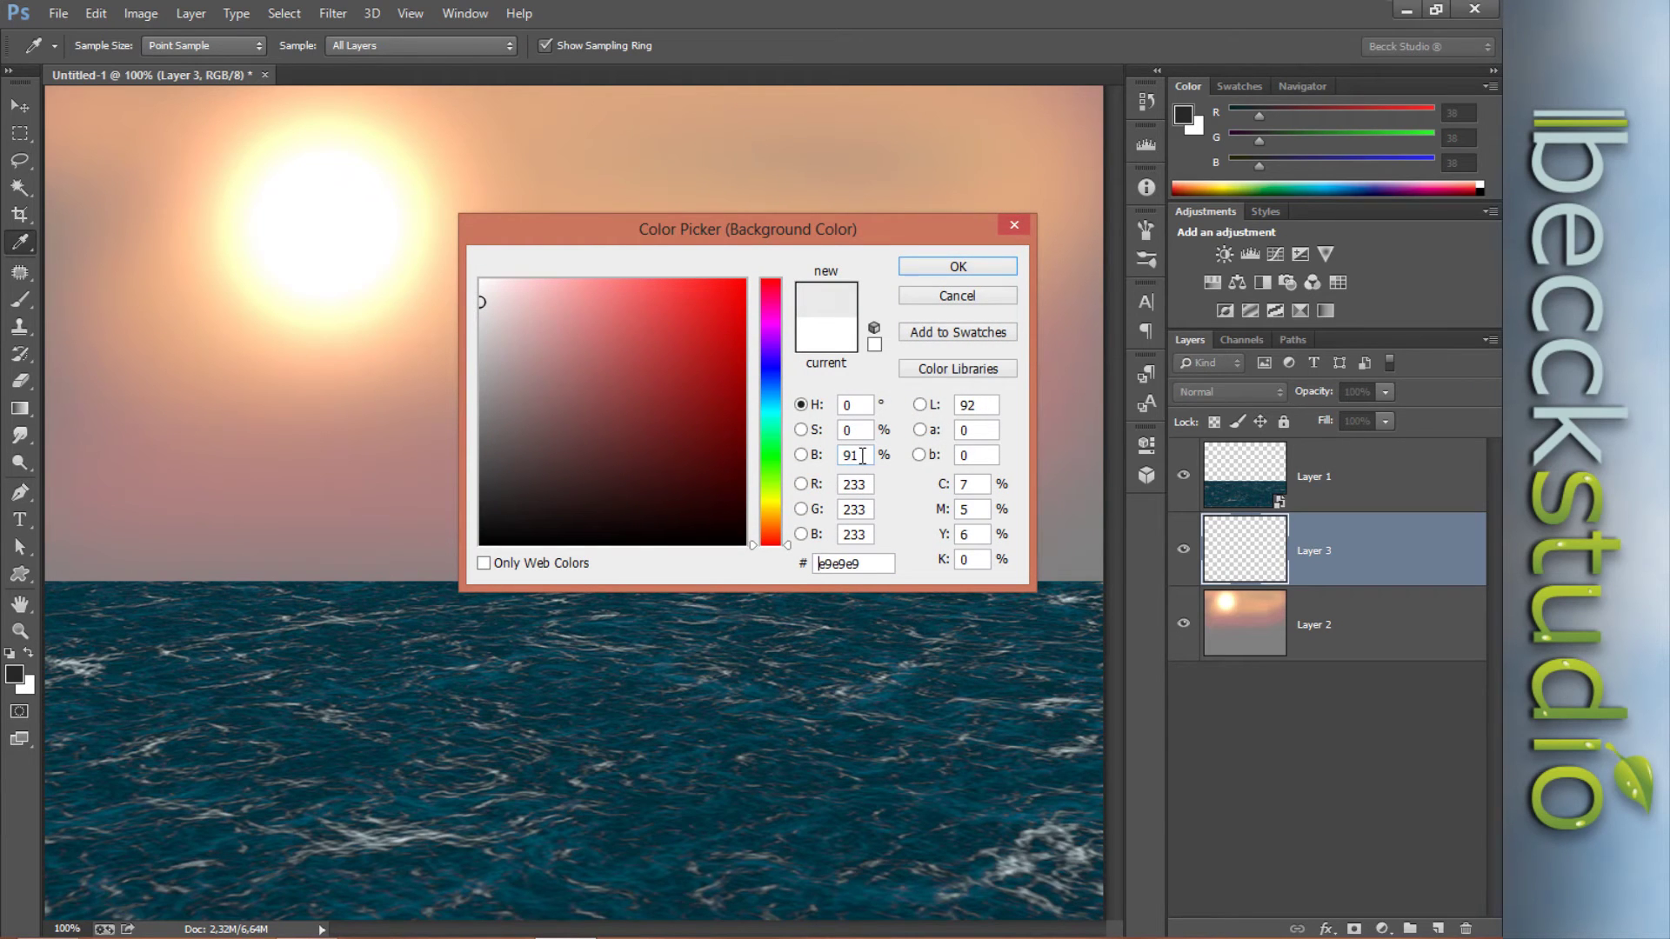
drag(481, 306, 478, 310)
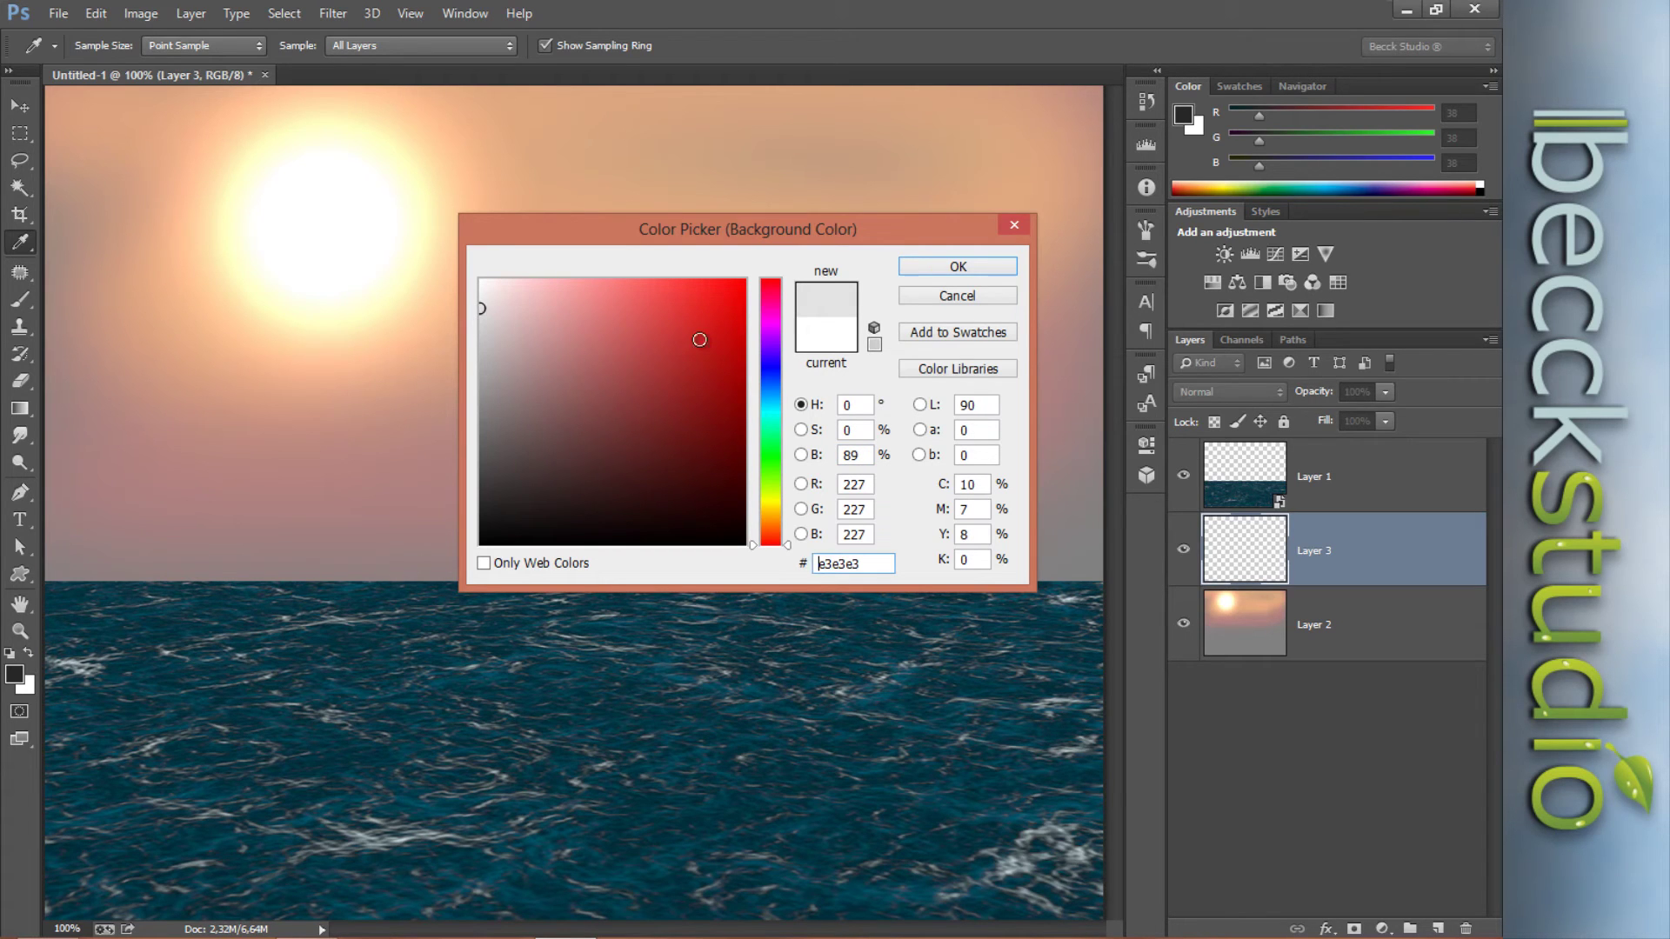
key(o)
click(928, 288)
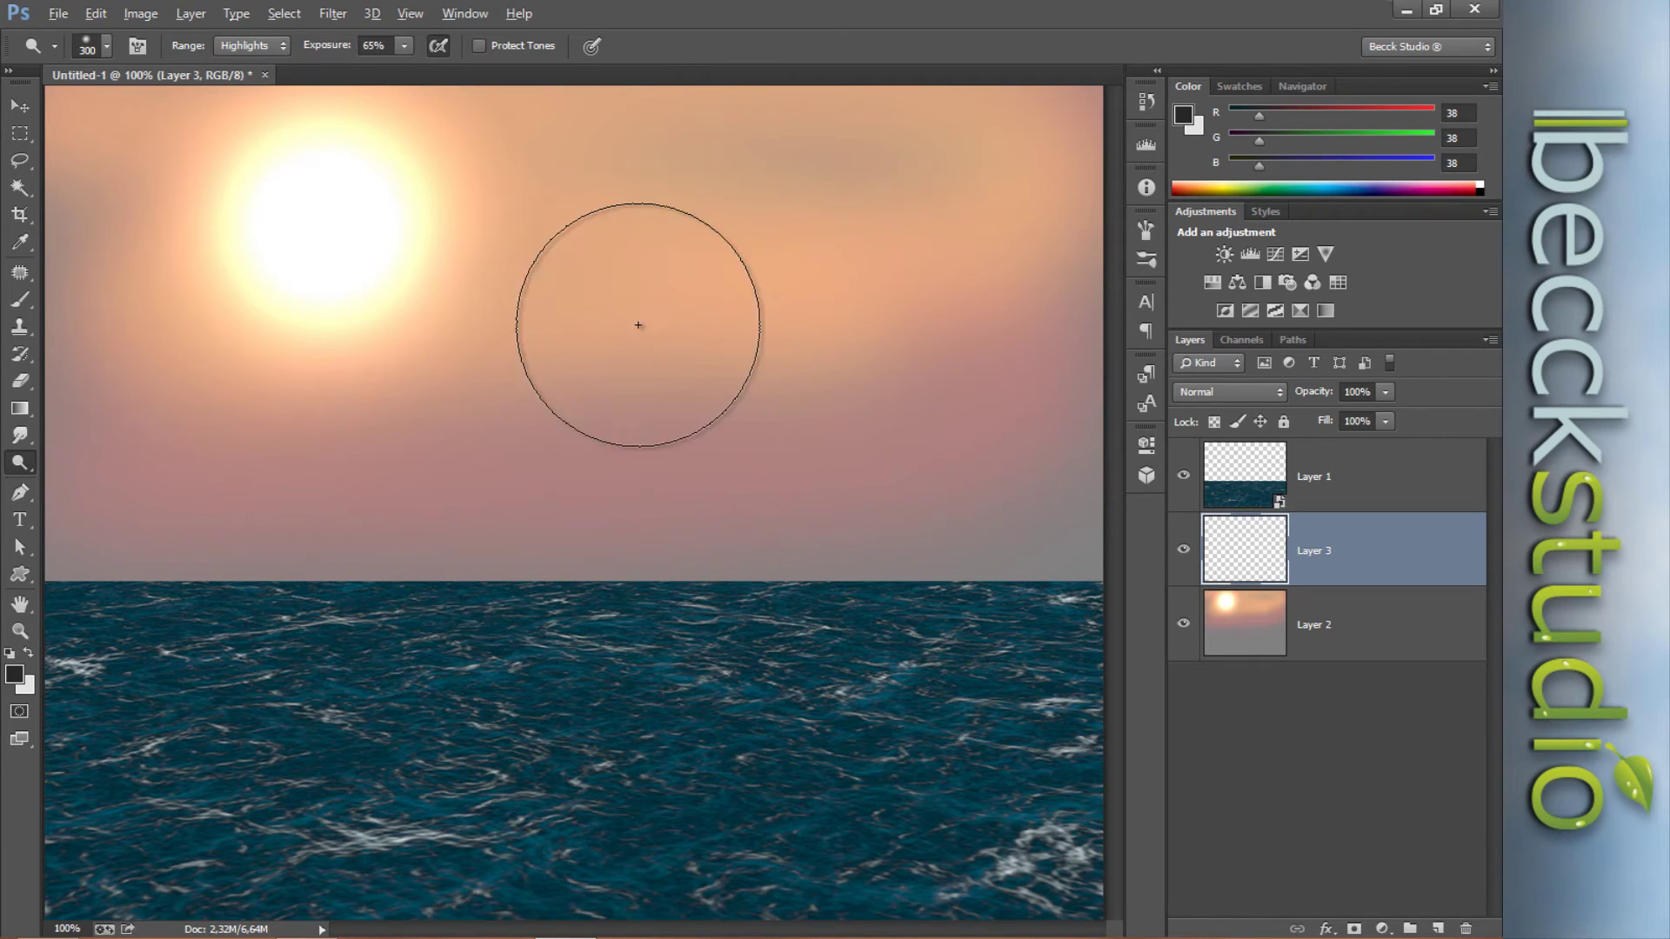
- Render Clouds on the new layer above the painted sky
click(332, 13)
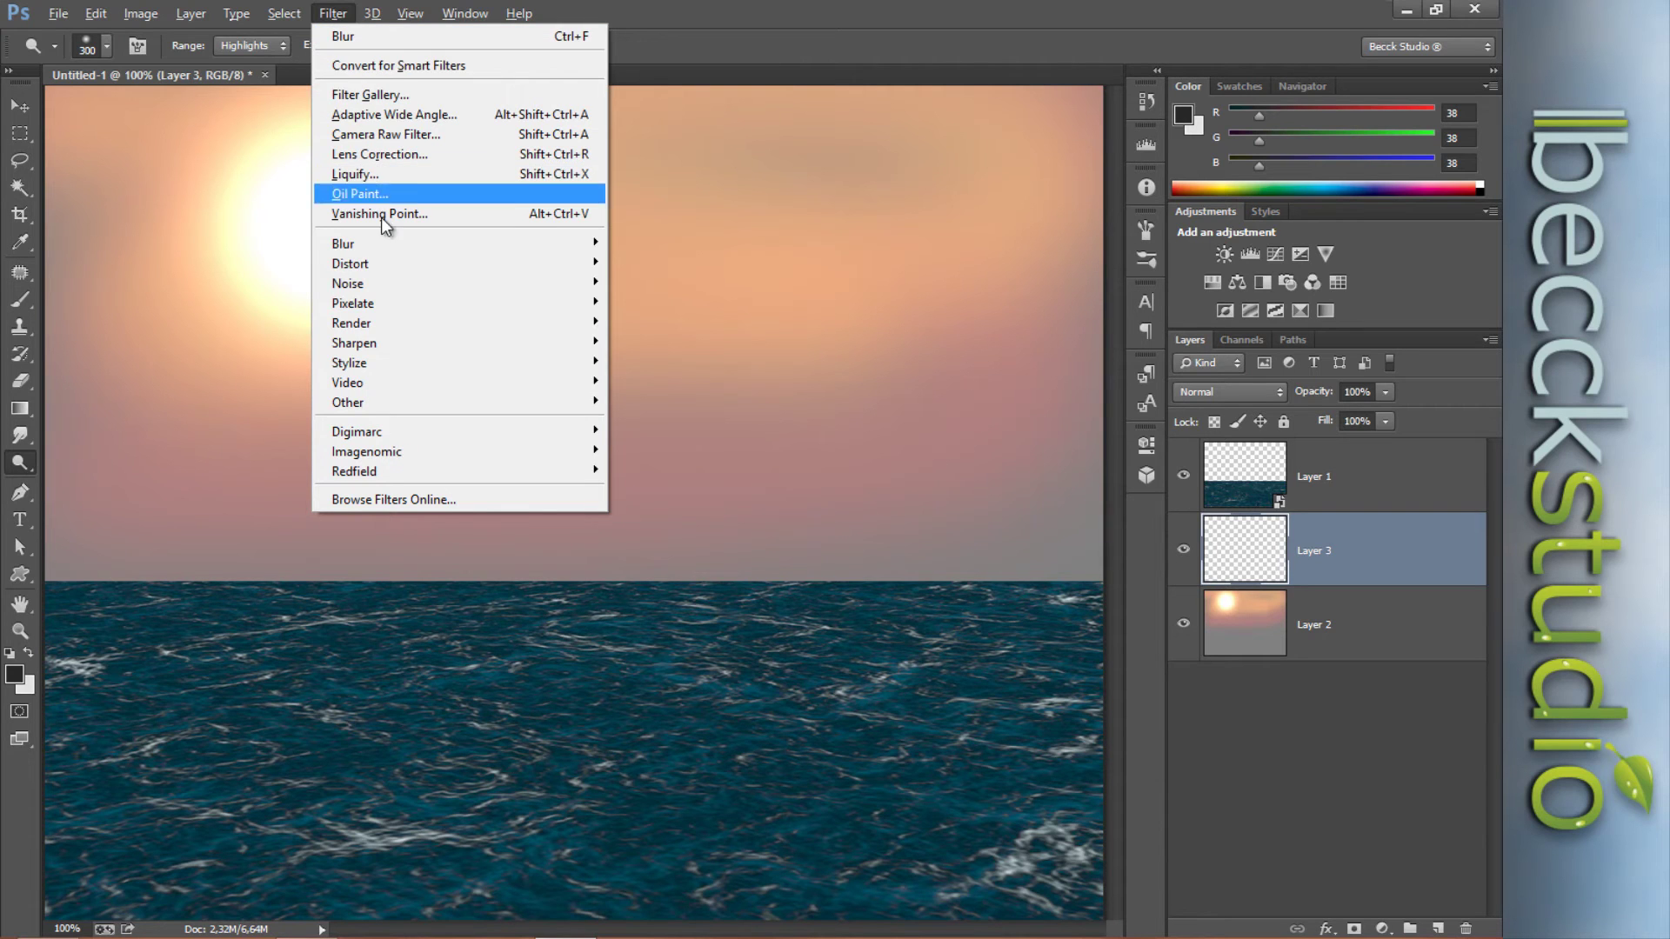
mouse_move(443, 323)
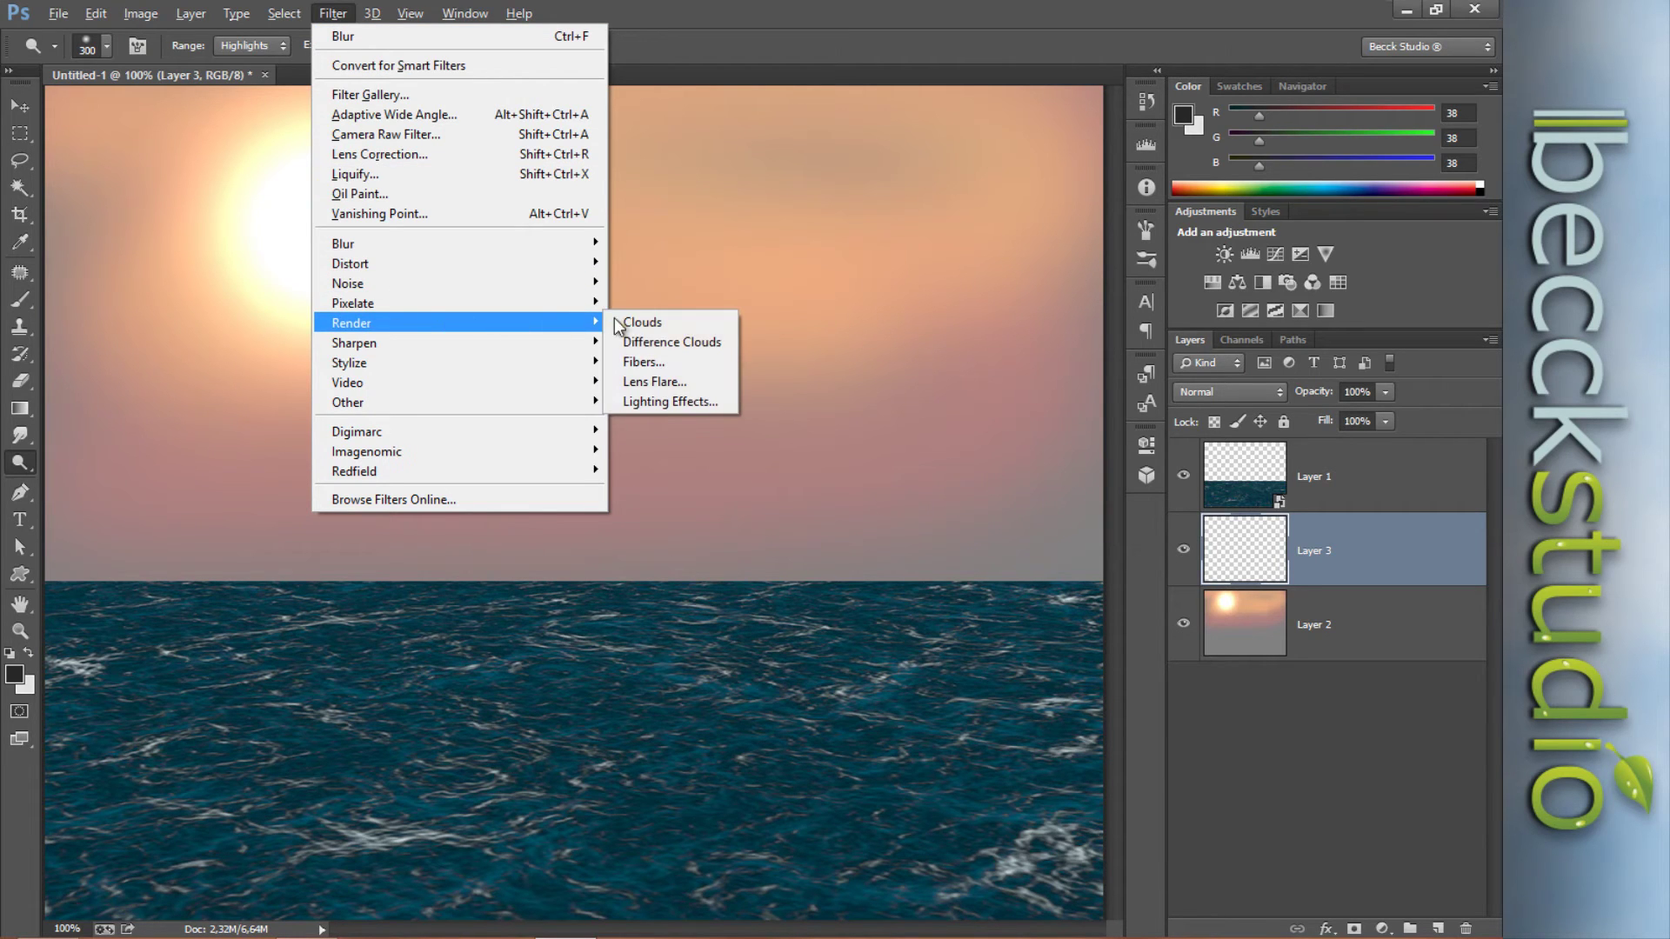
click(654, 325)
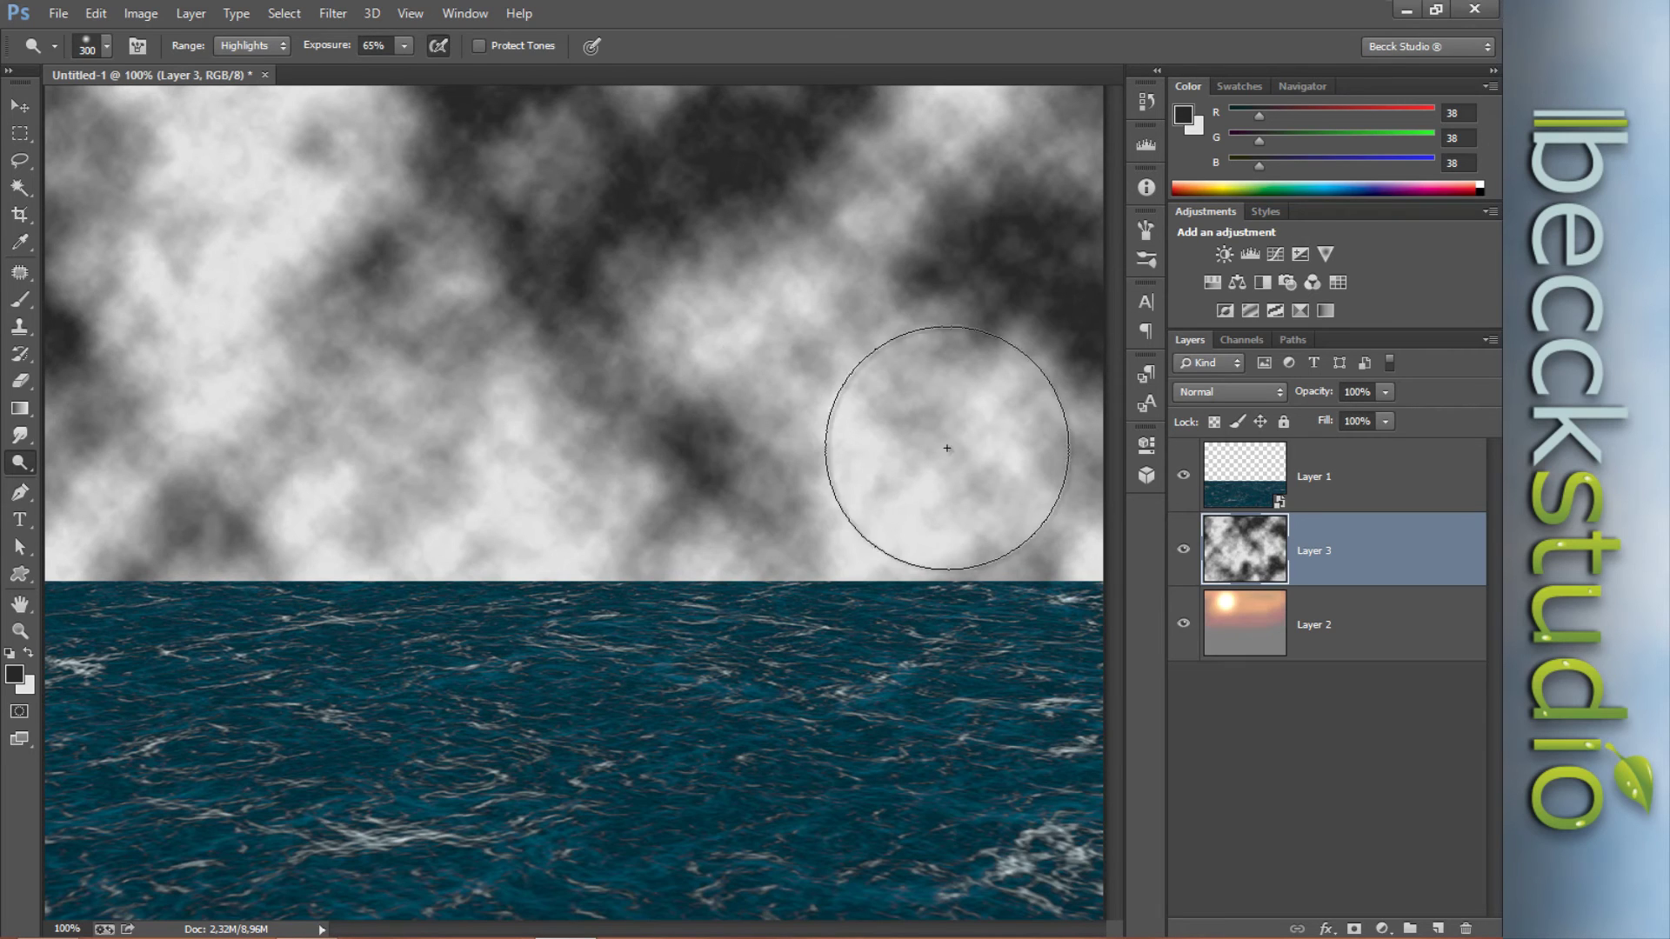
- Split the clouds layer's Blend If sliders for This Layer to 0/221 for black and 212/255 for white
double_click(1413, 559)
drag(1069, 426, 1130, 232)
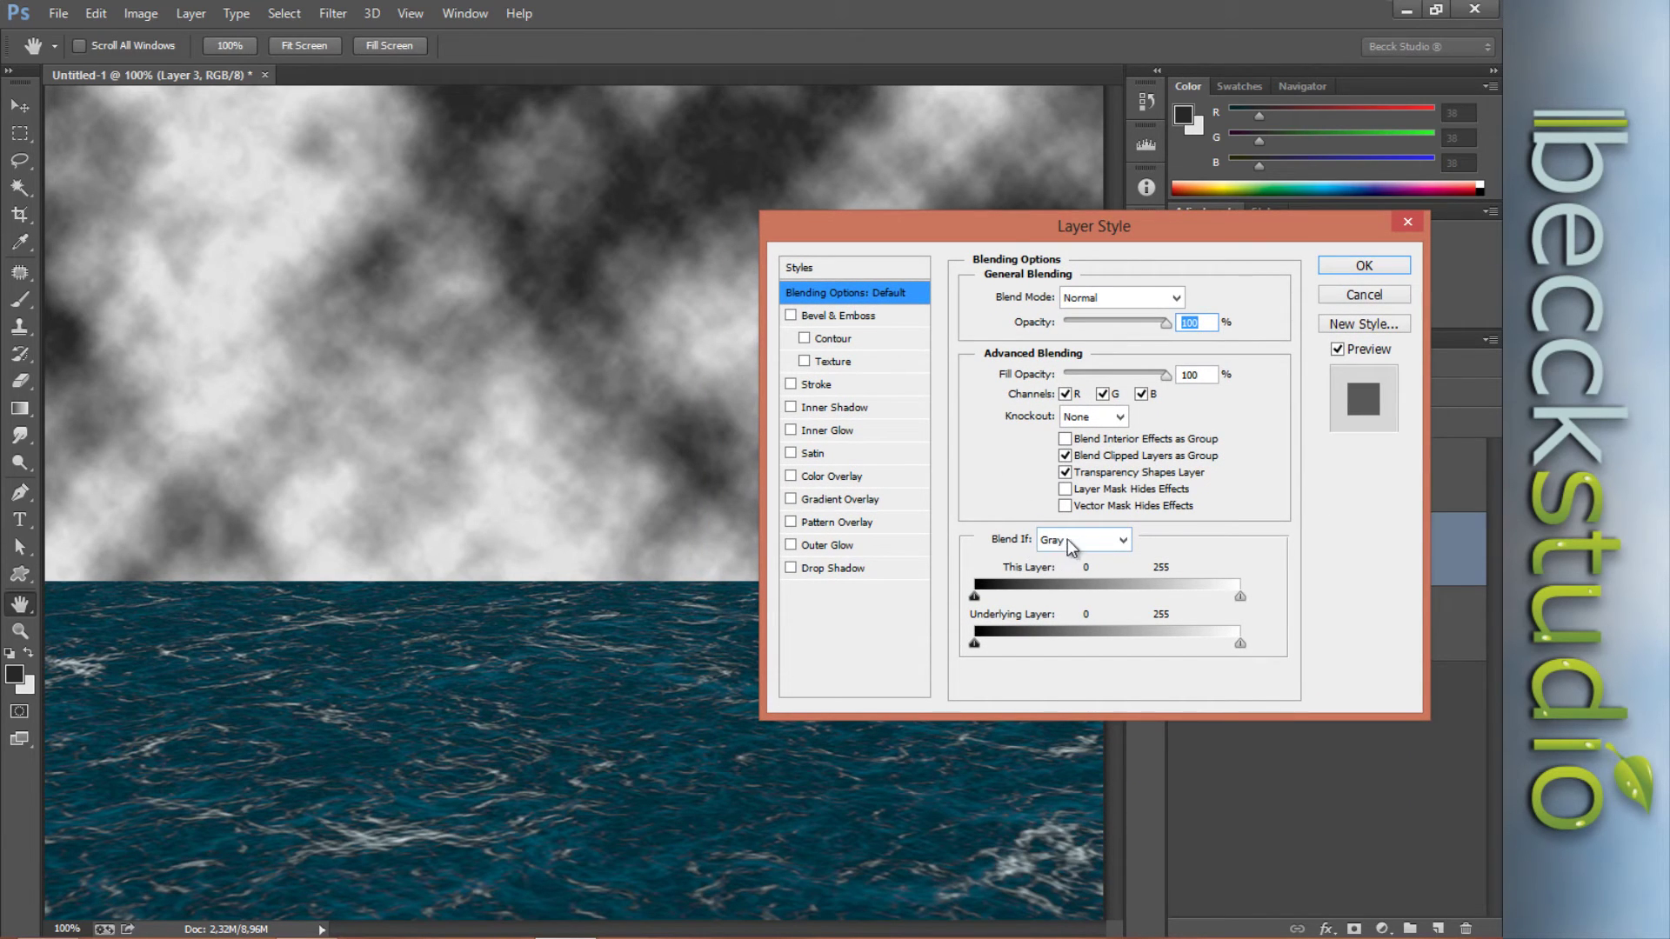
key(alt)
drag(984, 597, 1206, 555)
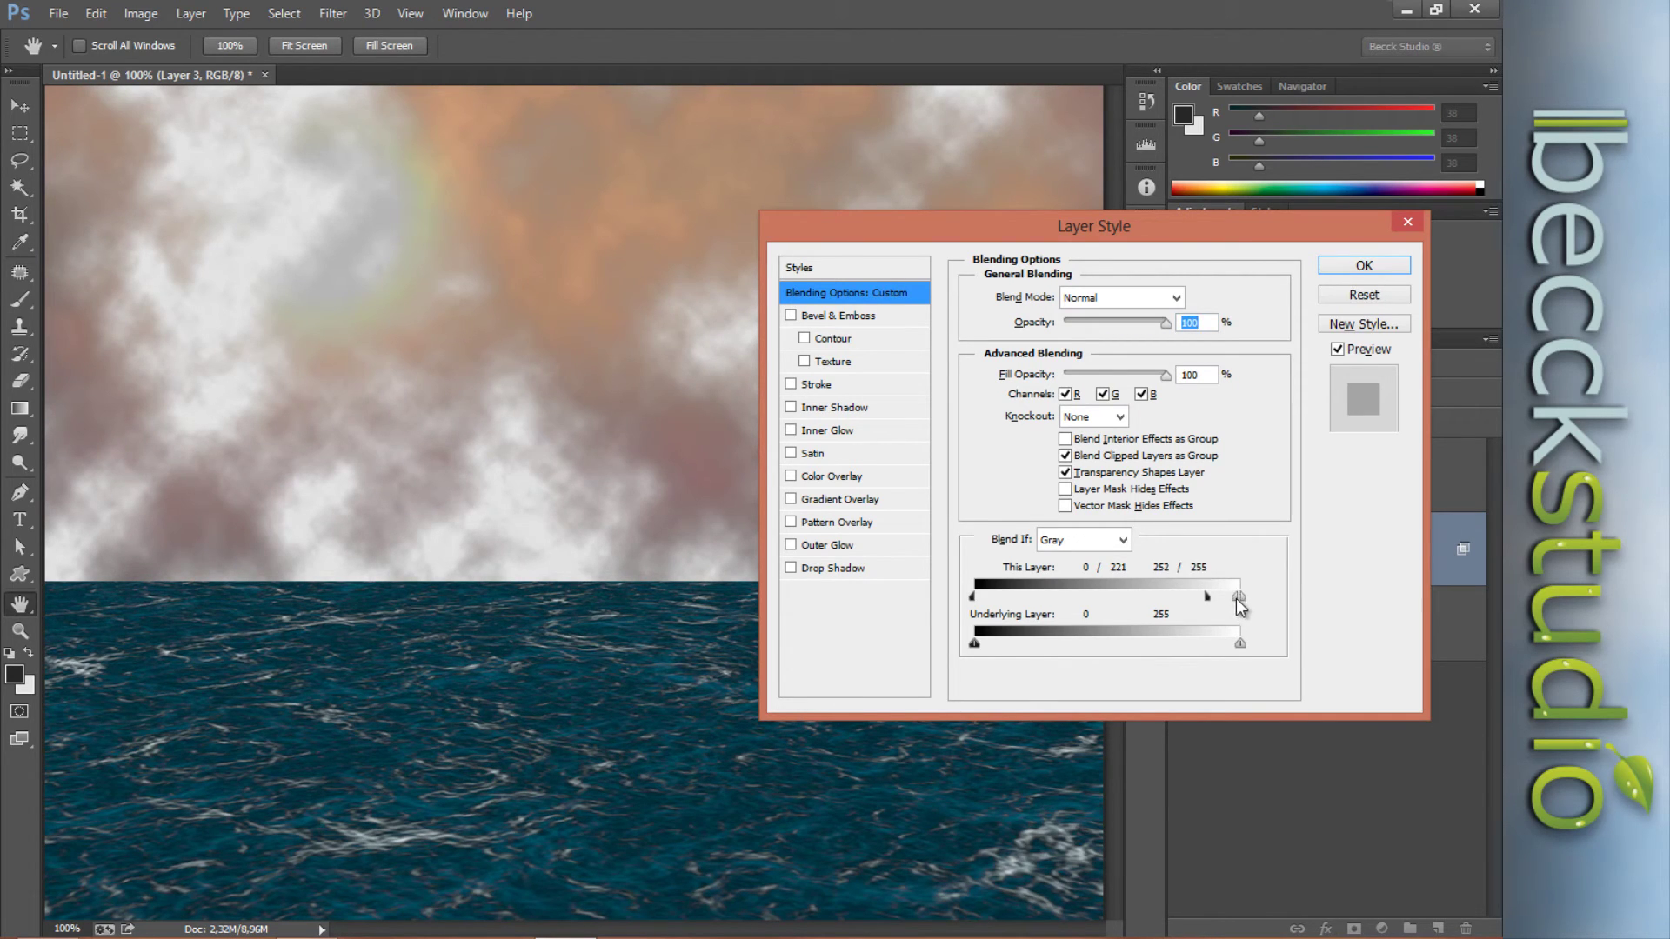
drag(1221, 605, 1187, 611)
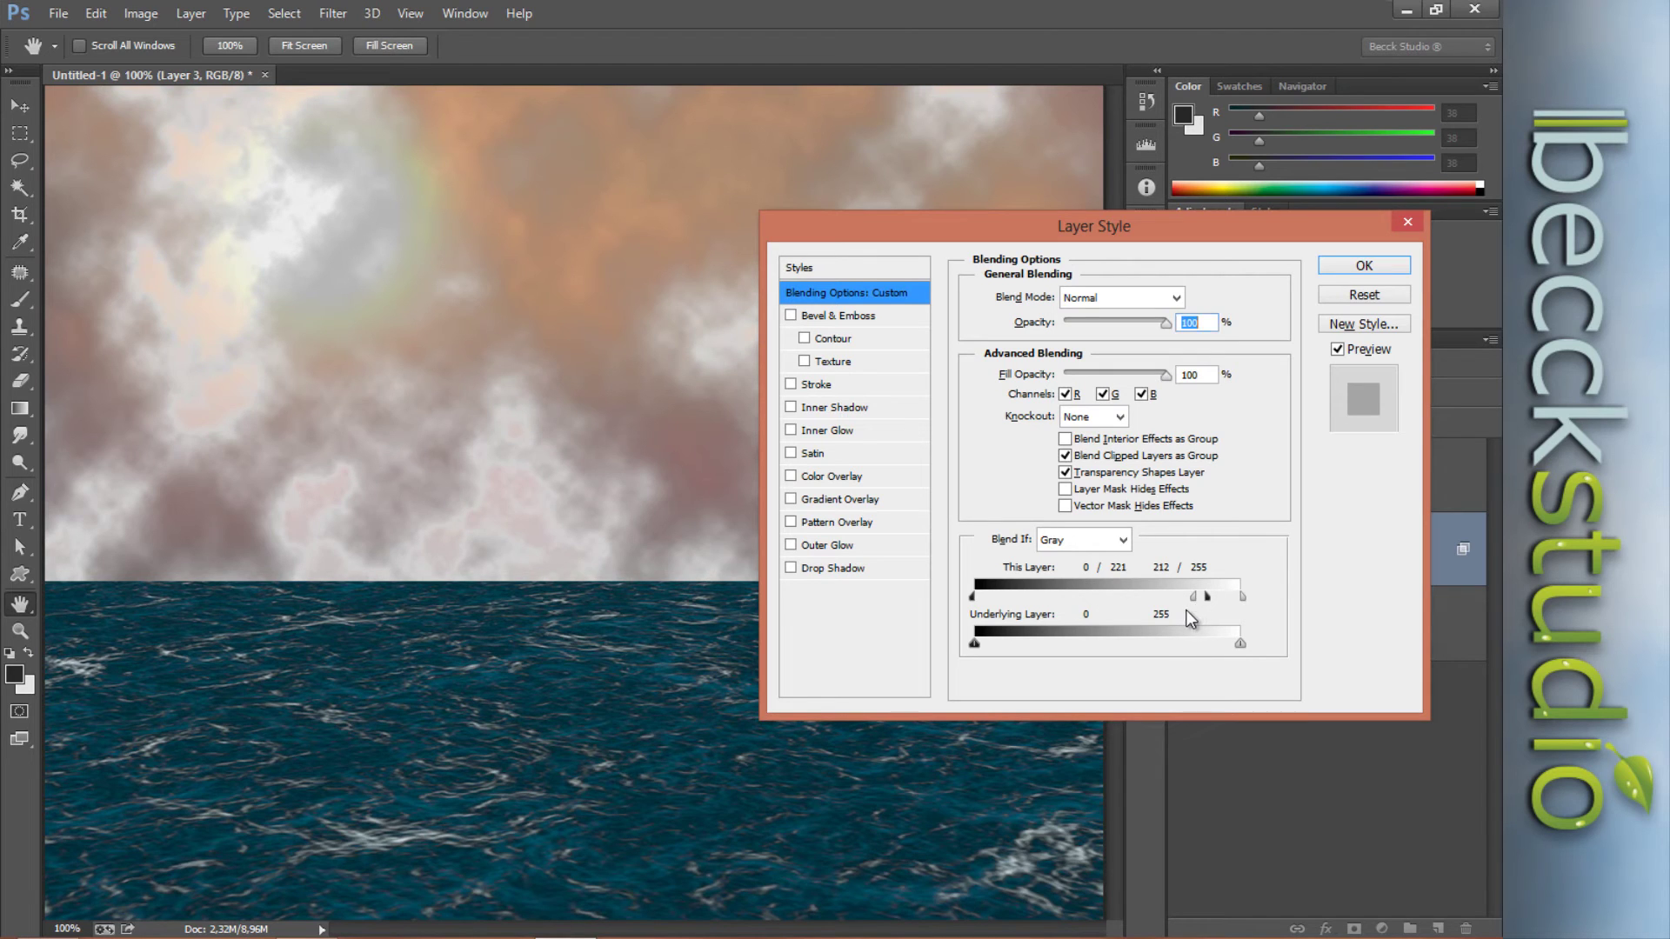
click(1357, 271)
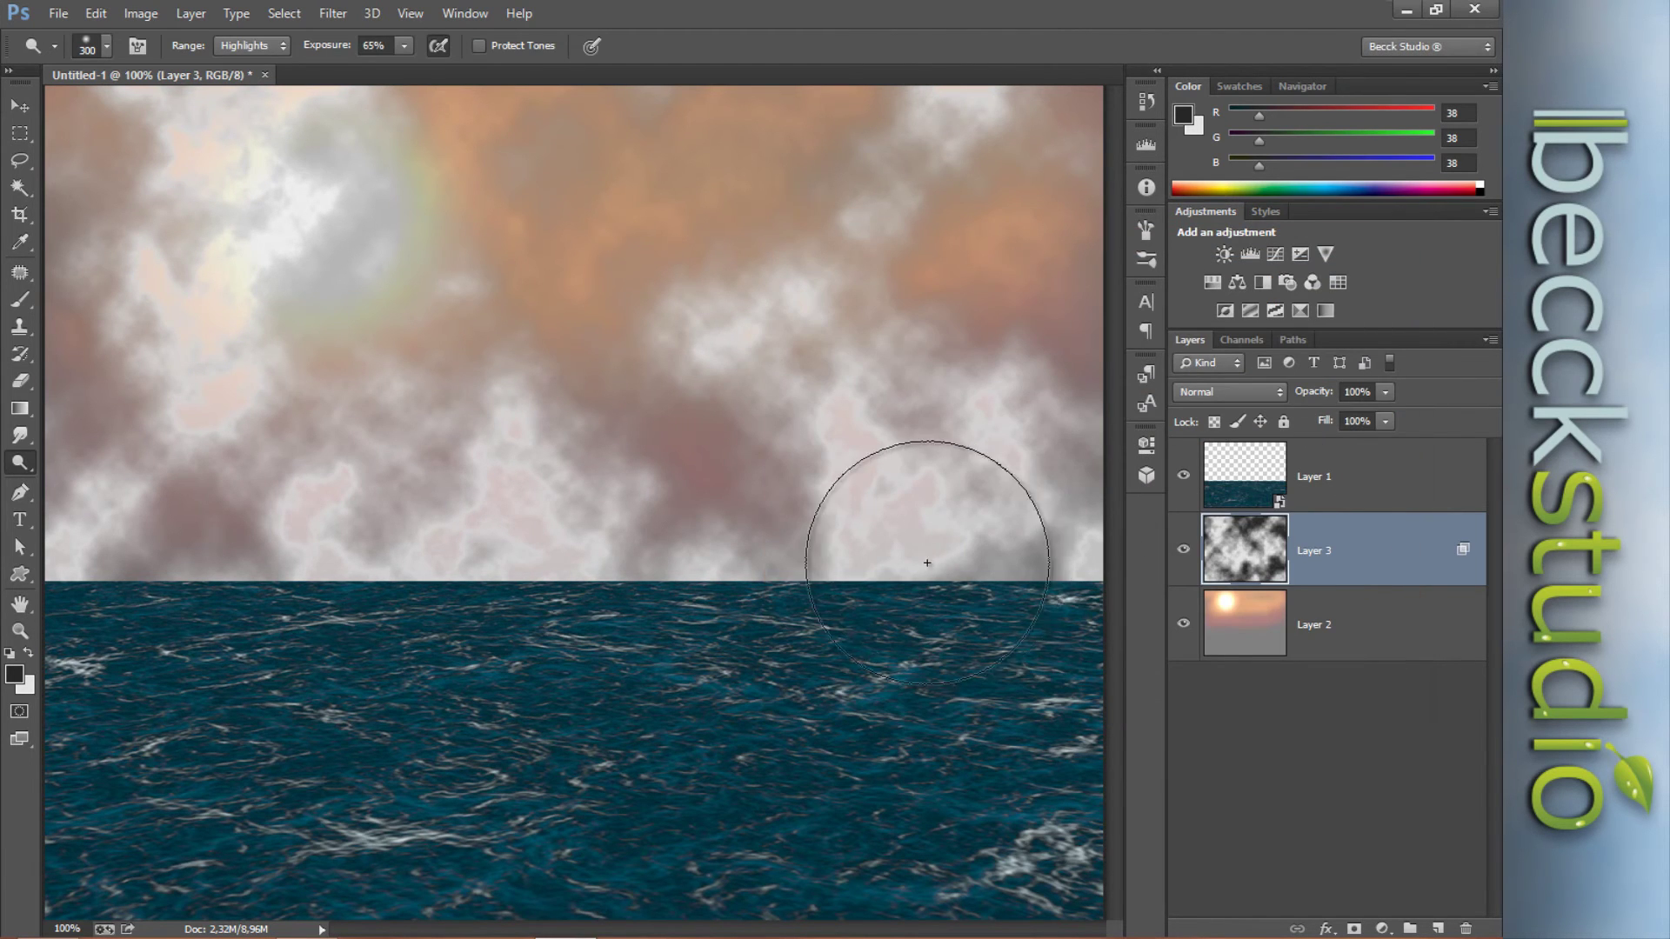
- Squash the clouds layer vertically from its lower edge to 63.25% height, ending just below the horizon
key(ctrl+t)
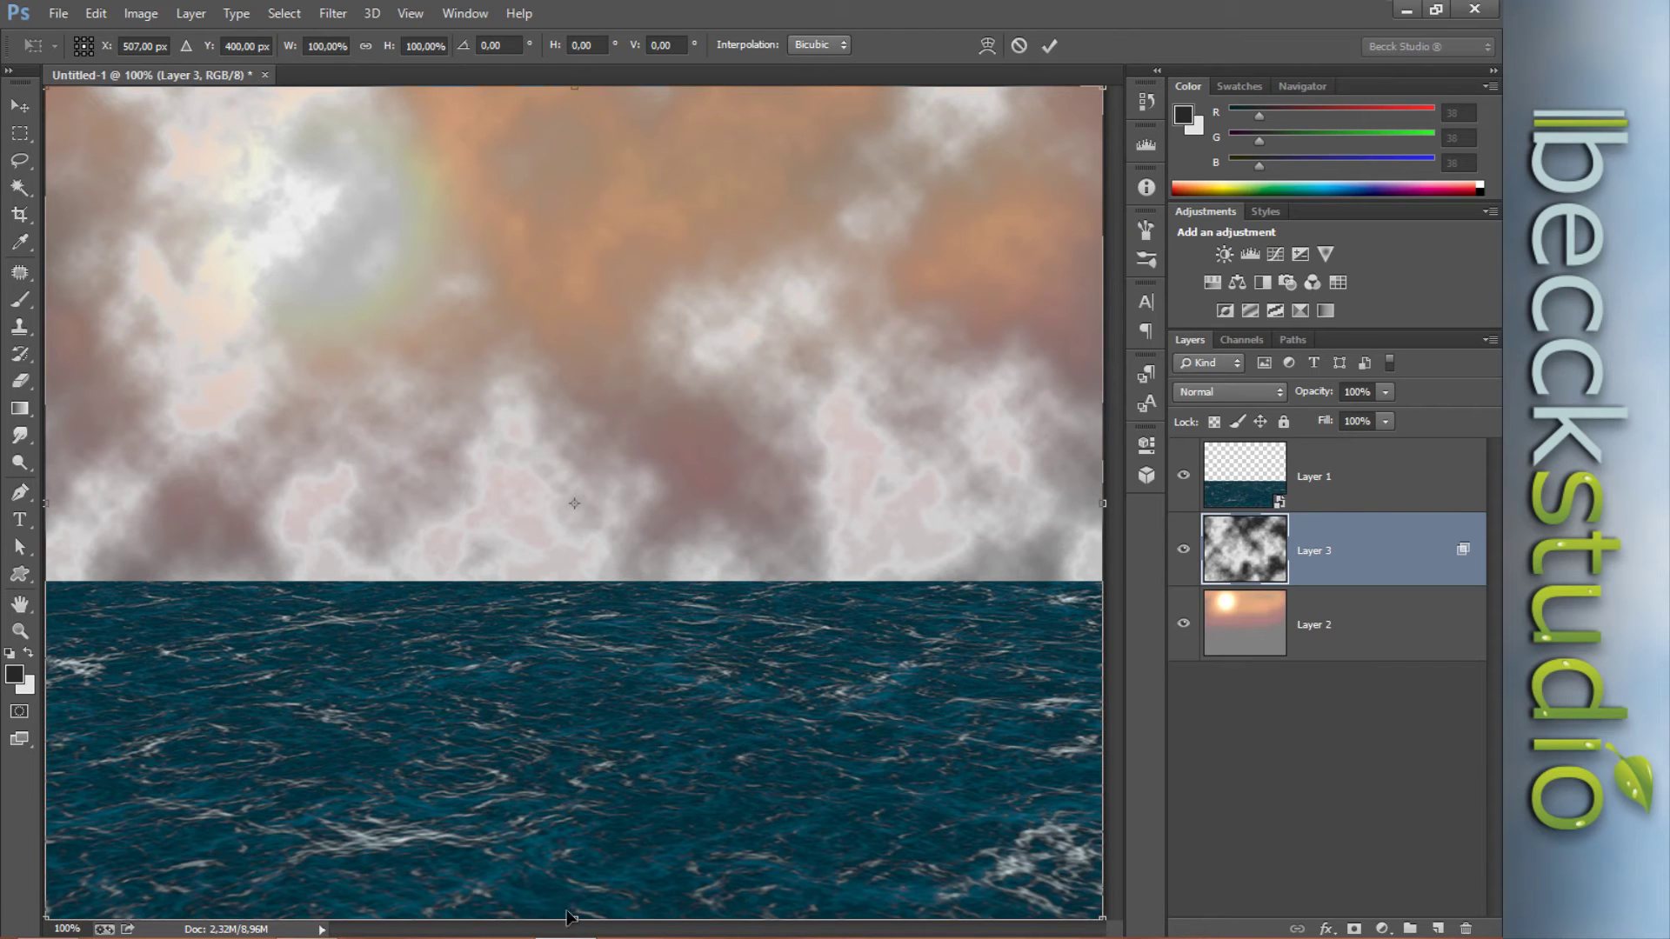
drag(572, 910, 560, 612)
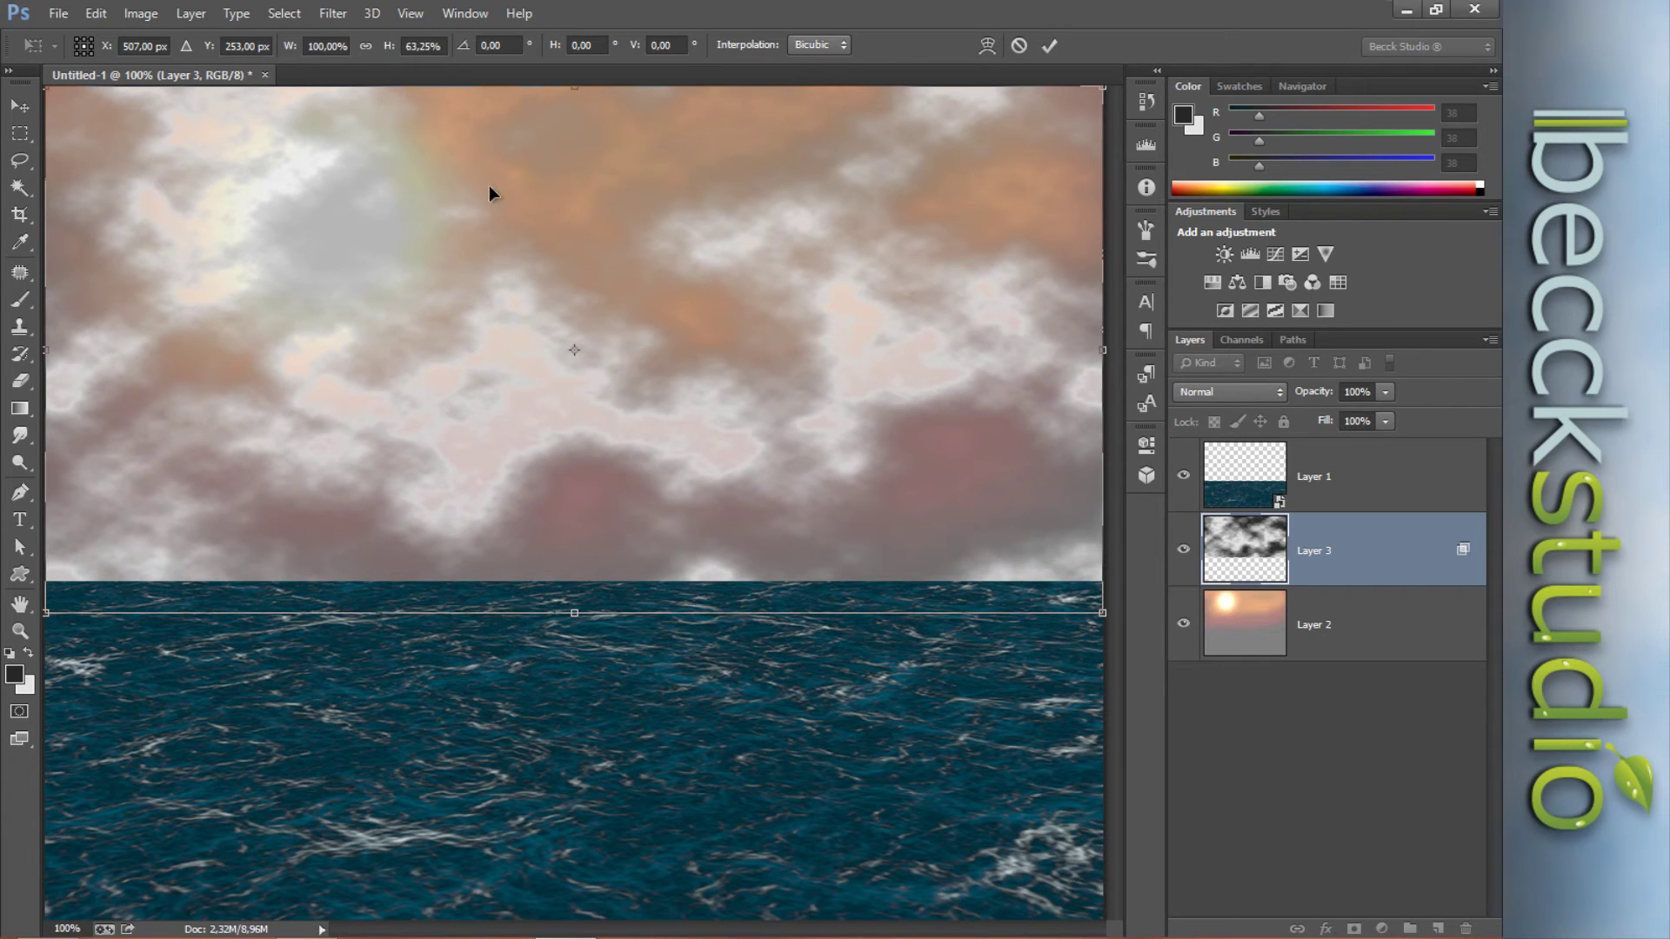
mouse_move(575, 101)
mouse_down()
mouse_move(578, 117)
mouse_move(575, 87)
mouse_move(575, 101)
mouse_up()
- Set the clouds layer's blend mode to Screen, commit the transform and lower the layer opacity to 45%
click(1241, 391)
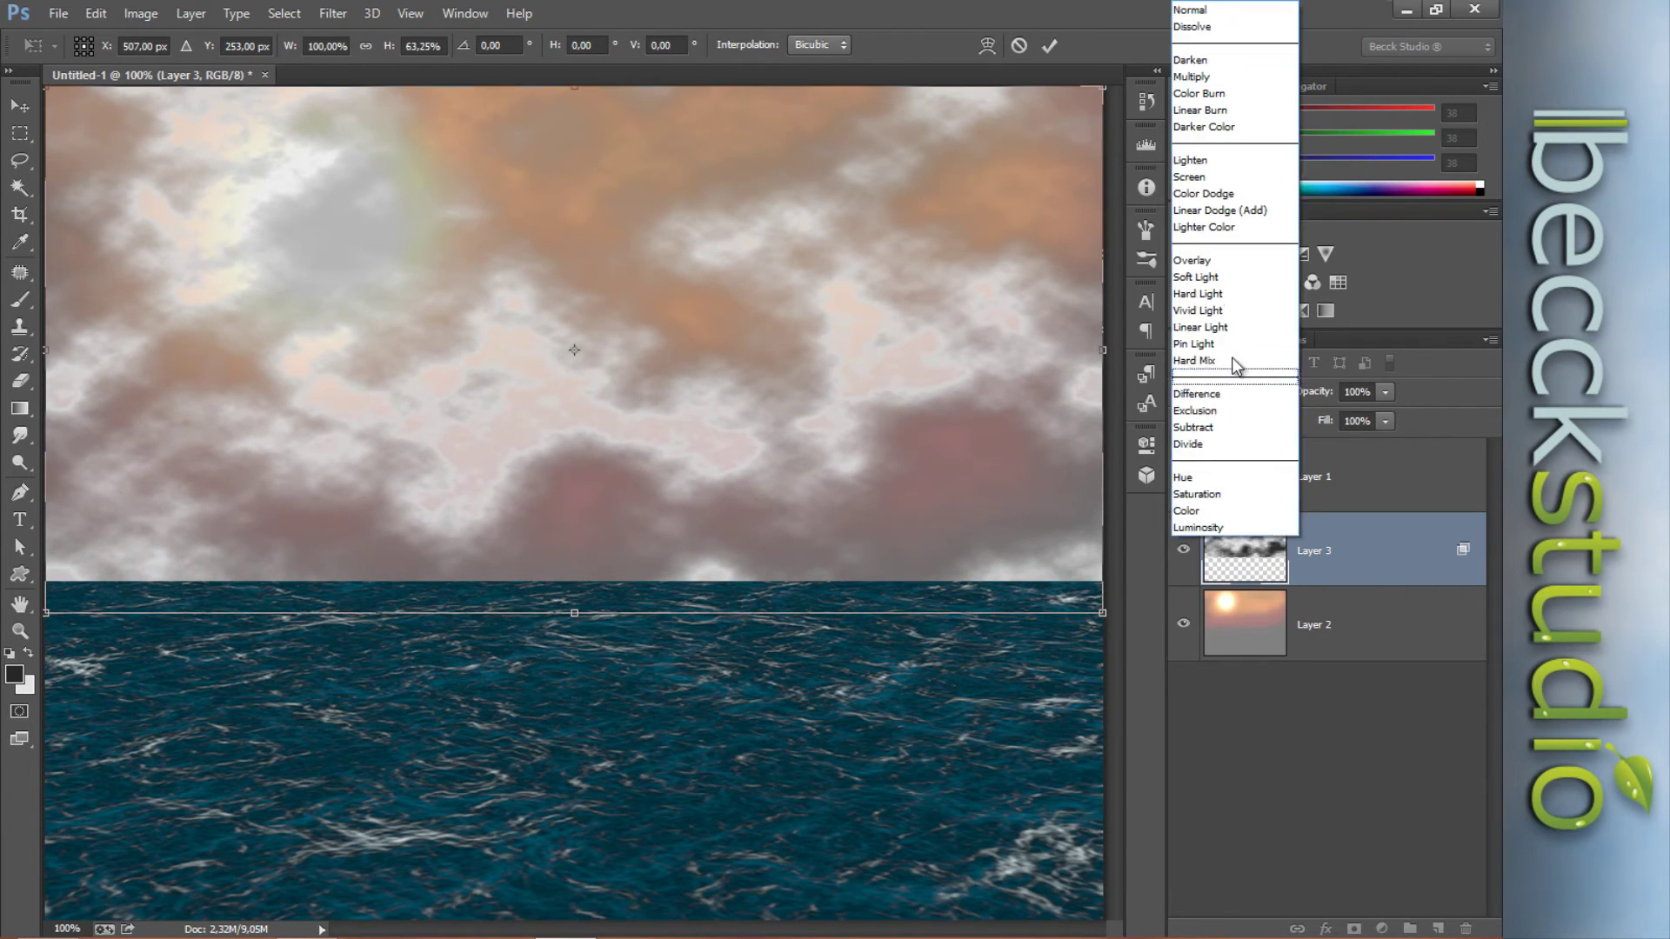
click(1206, 177)
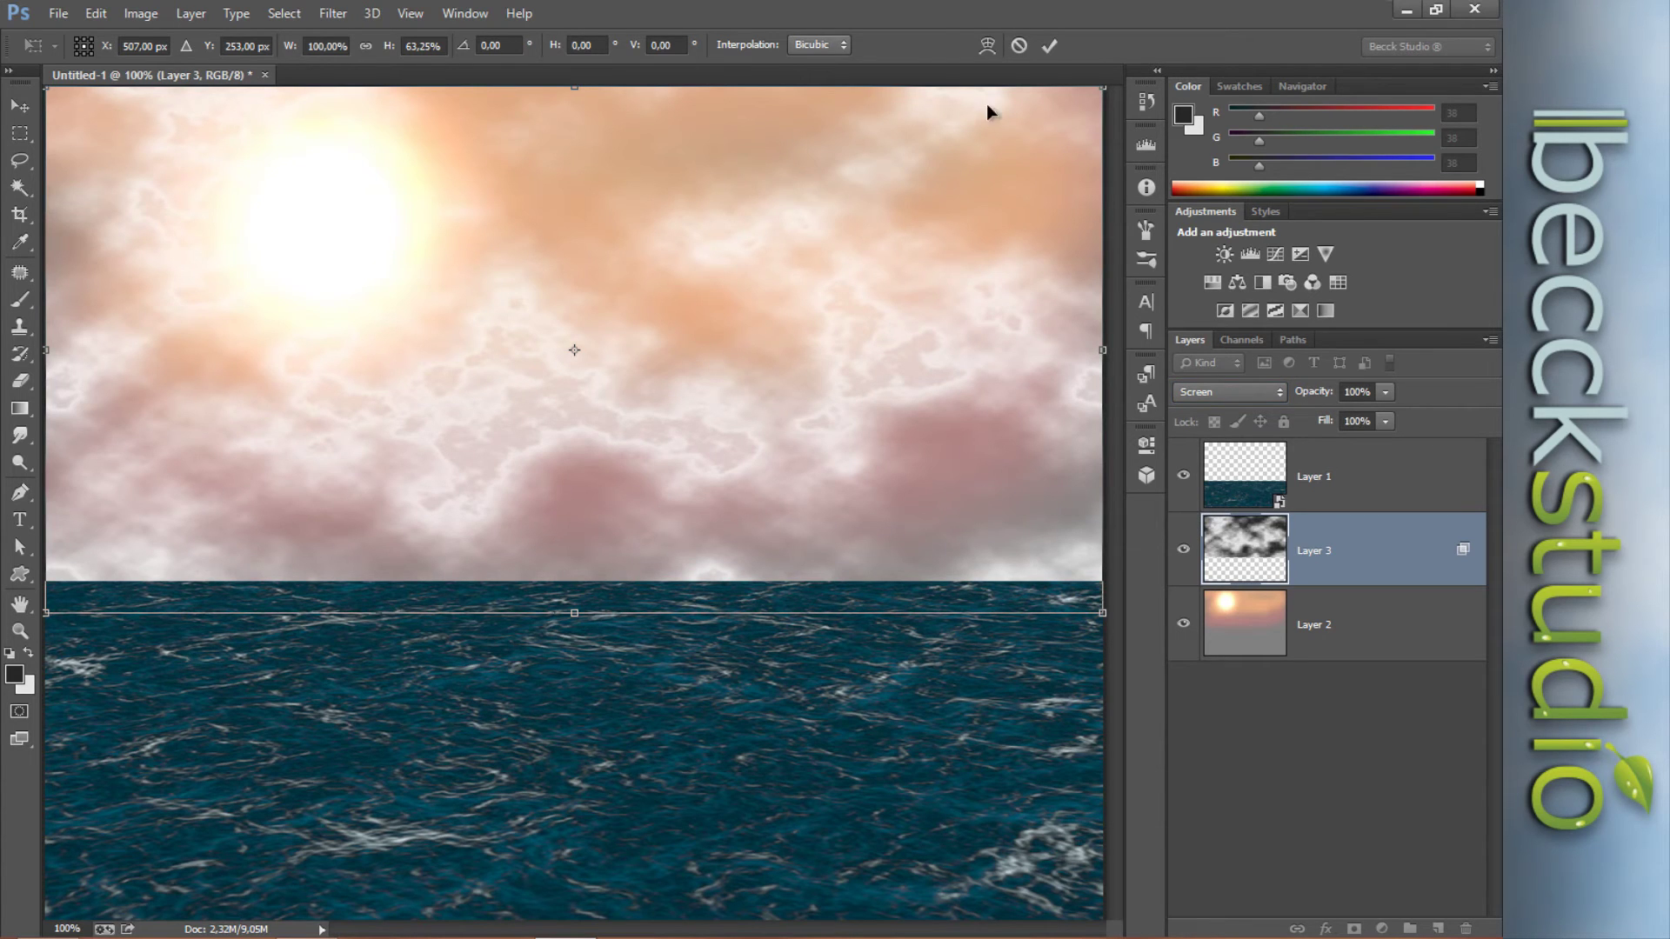
click(1049, 49)
key(o)
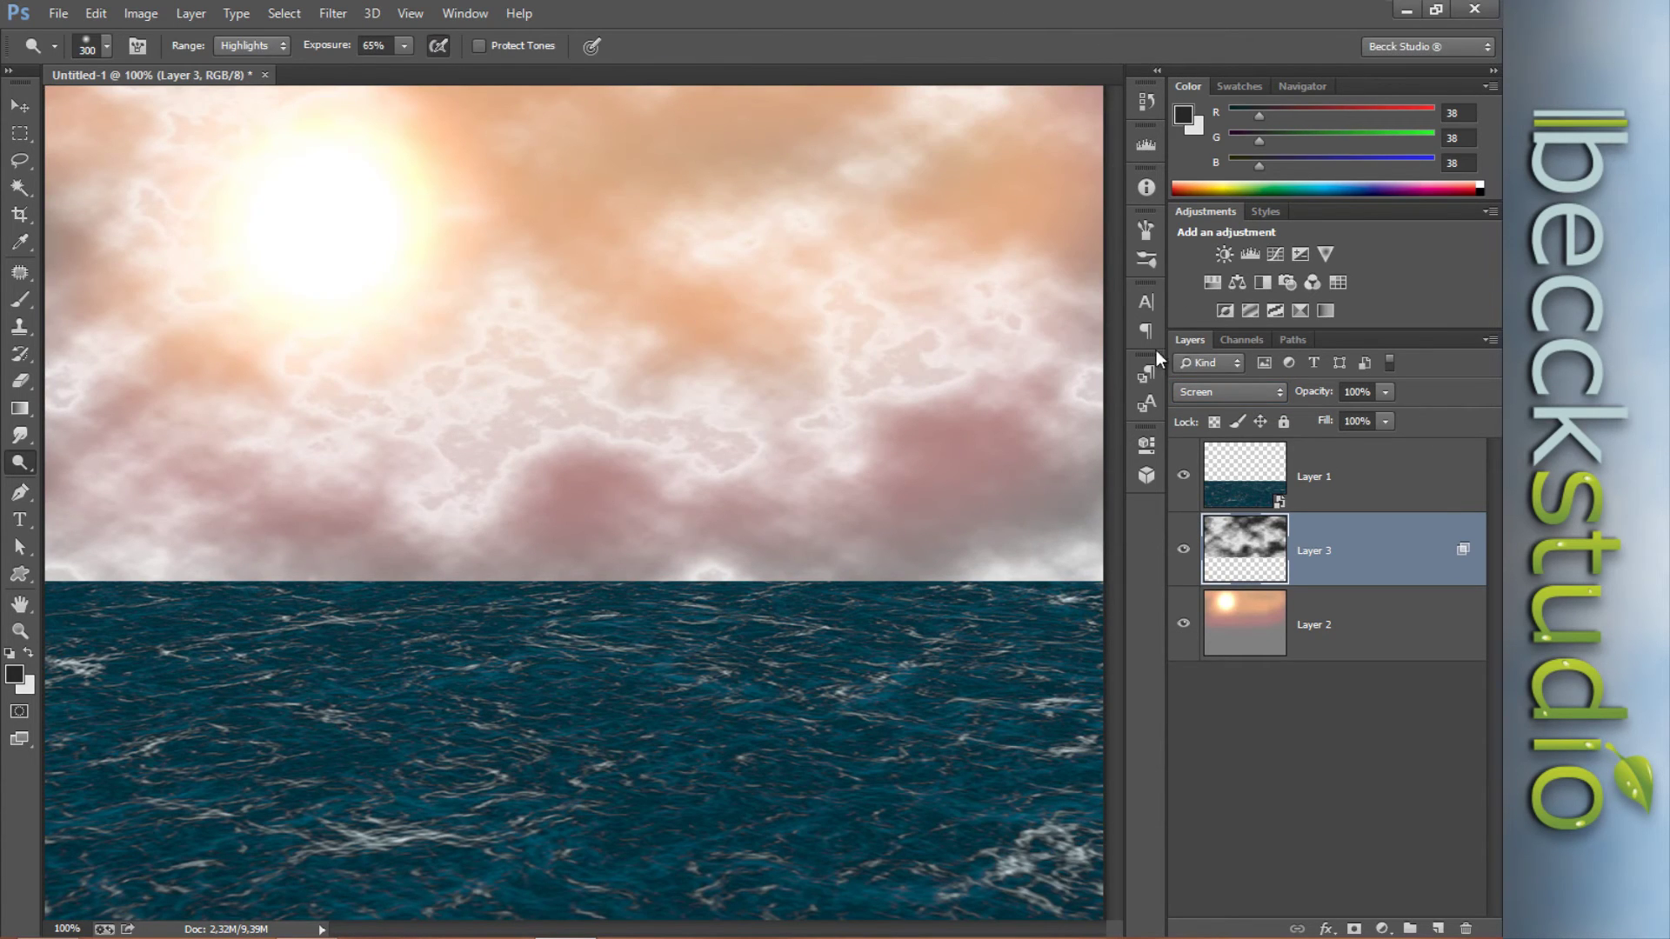
drag(1312, 392, 1277, 405)
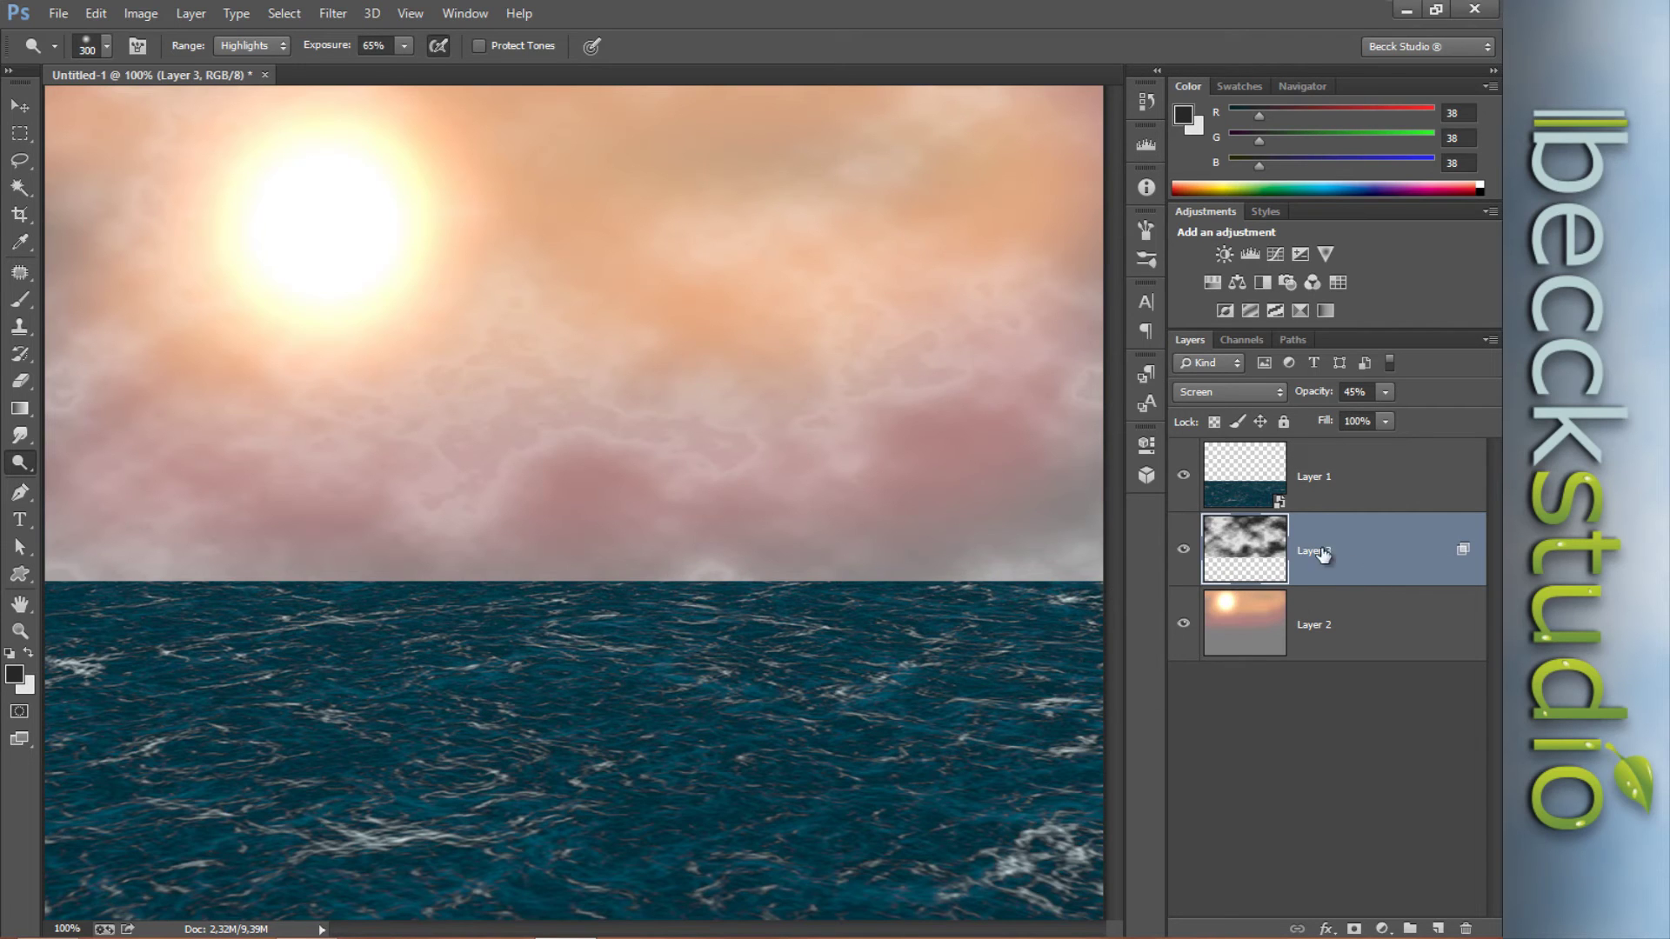
- Duplicate the clouds layer and flip the lower of the two cloud layers horizontally
drag(1384, 554, 1438, 929)
click(1315, 620)
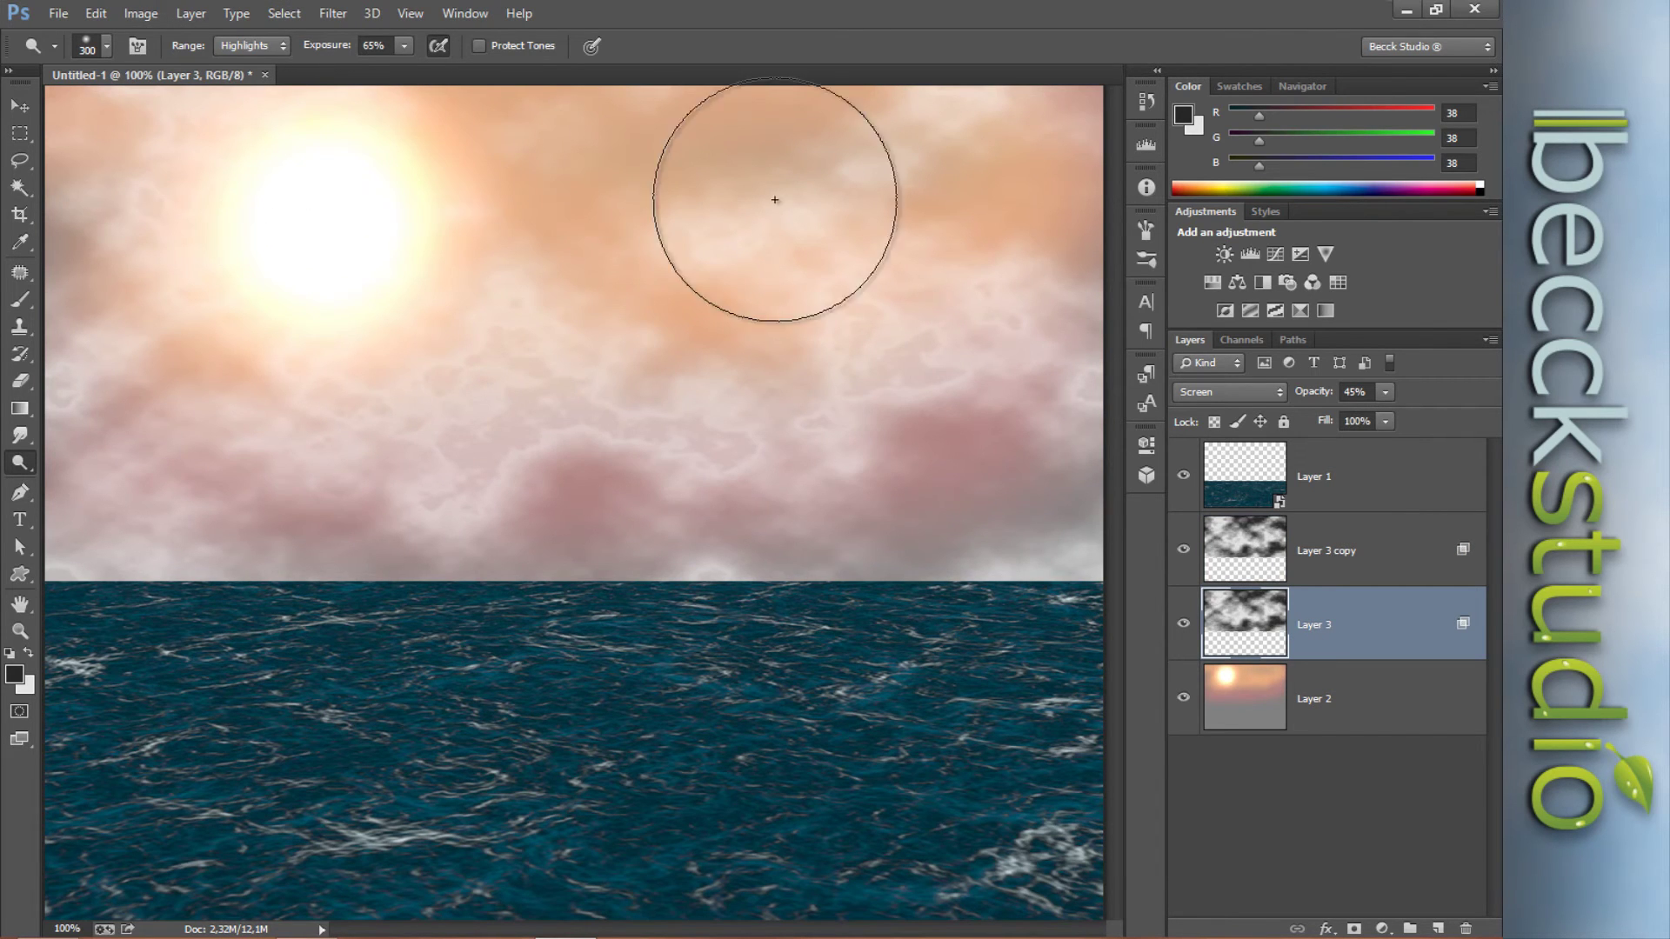
click(95, 13)
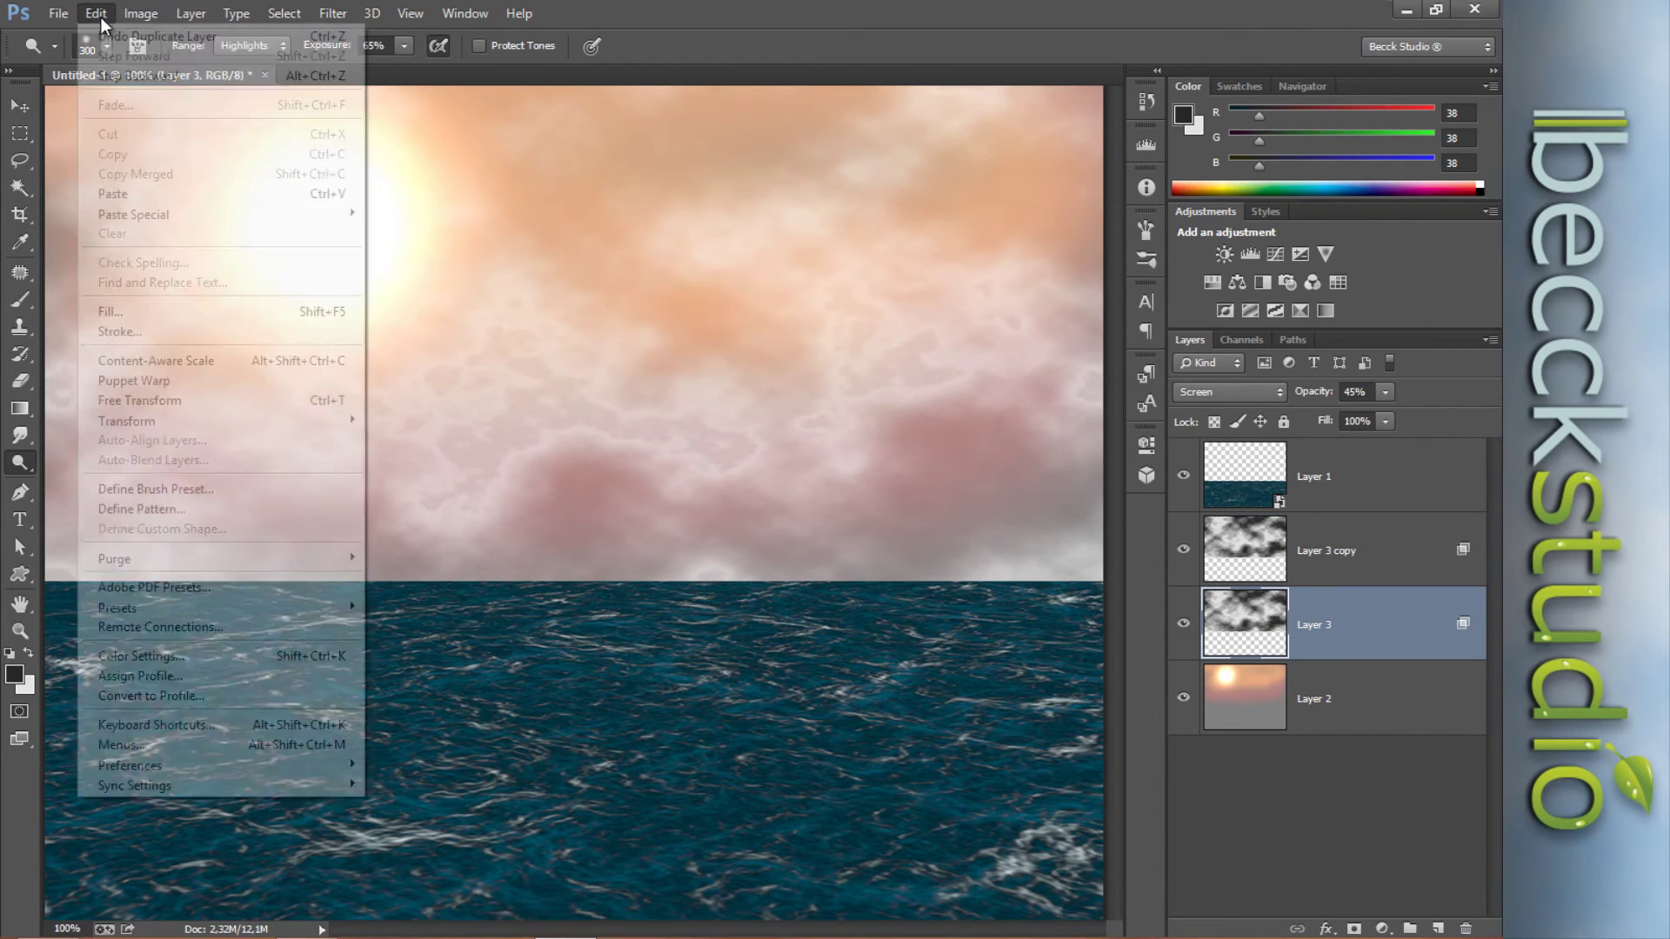
mouse_move(185, 433)
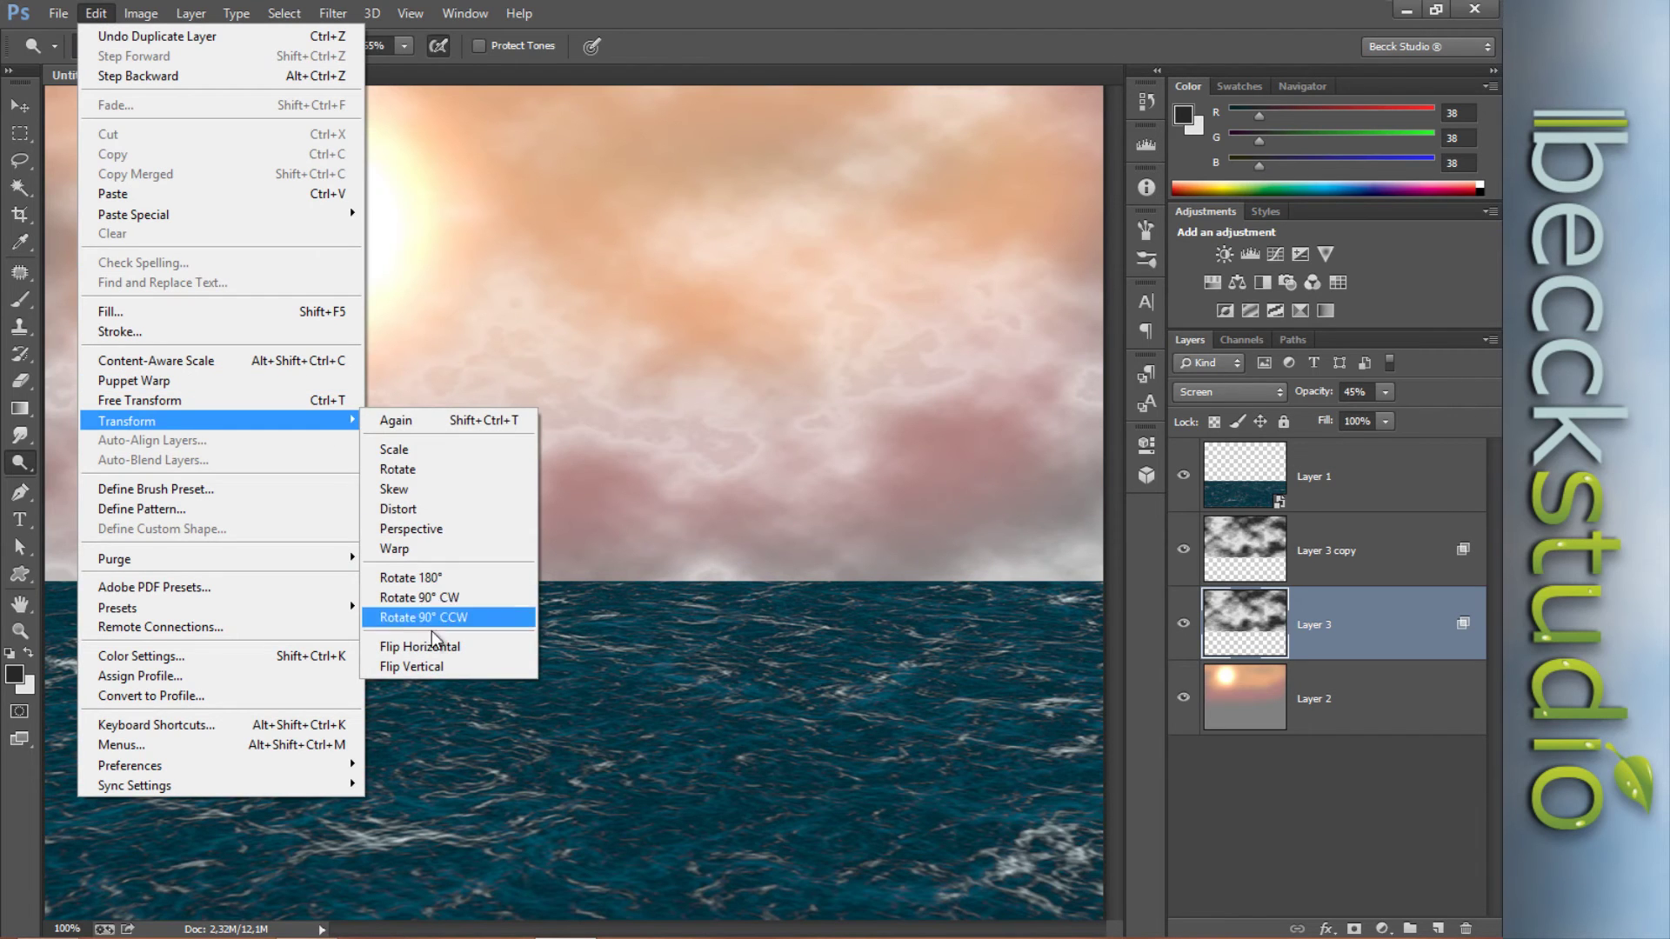
click(408, 647)
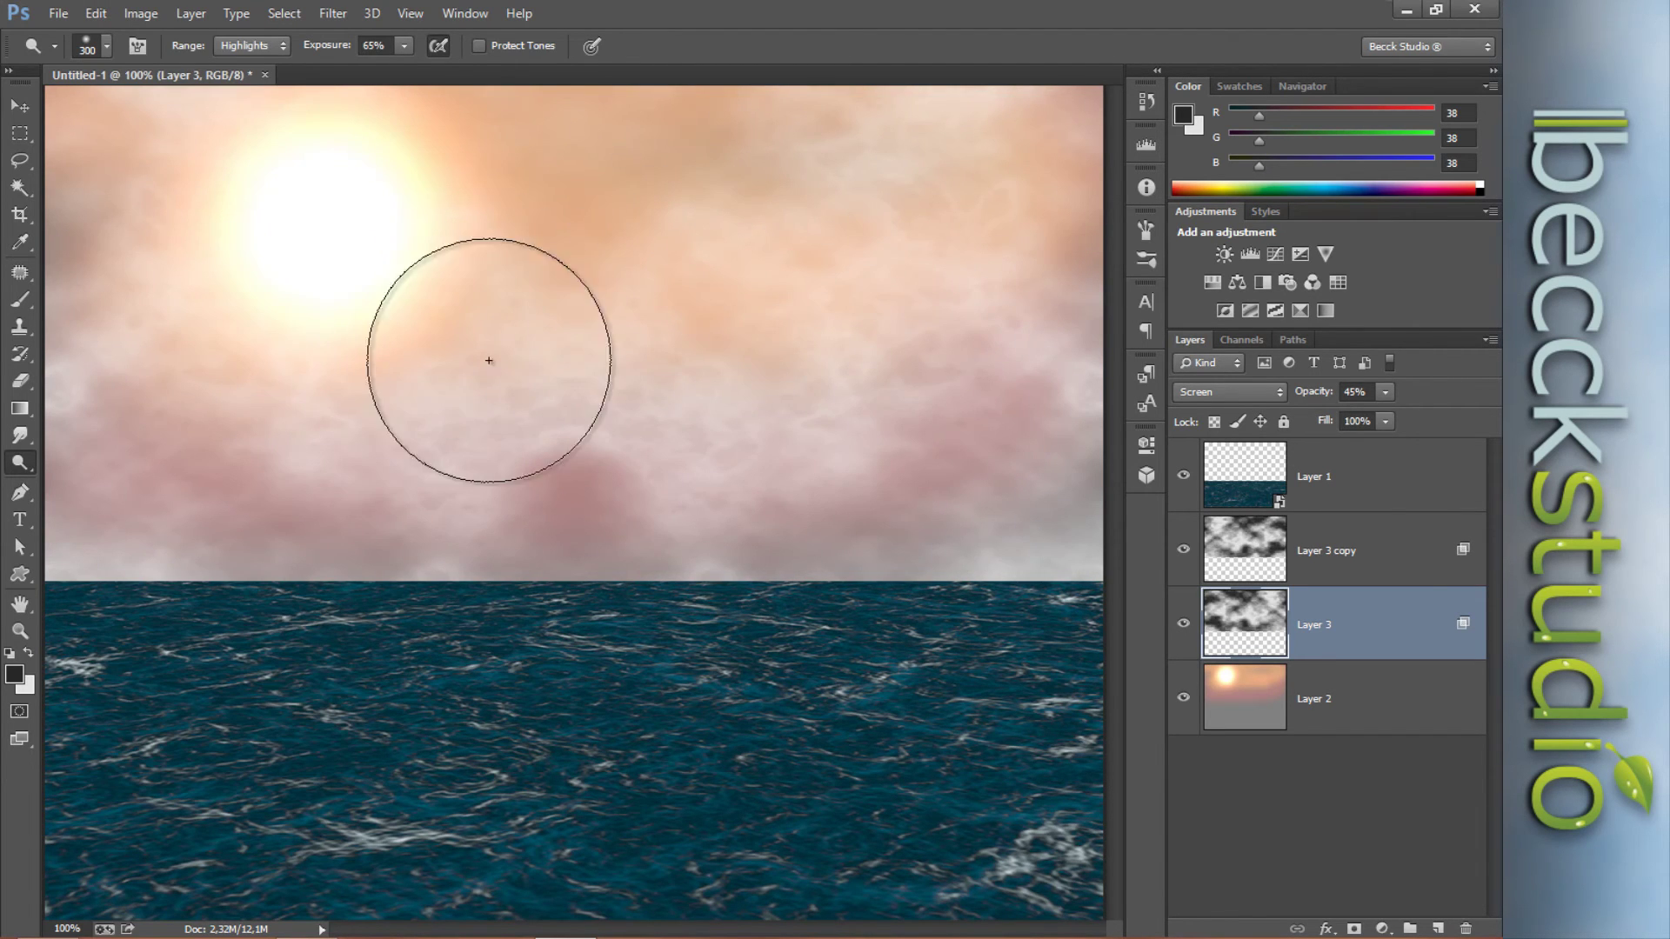
- Apply a Motion Blur with a 0° angle to the flipped clouds layer
click(334, 13)
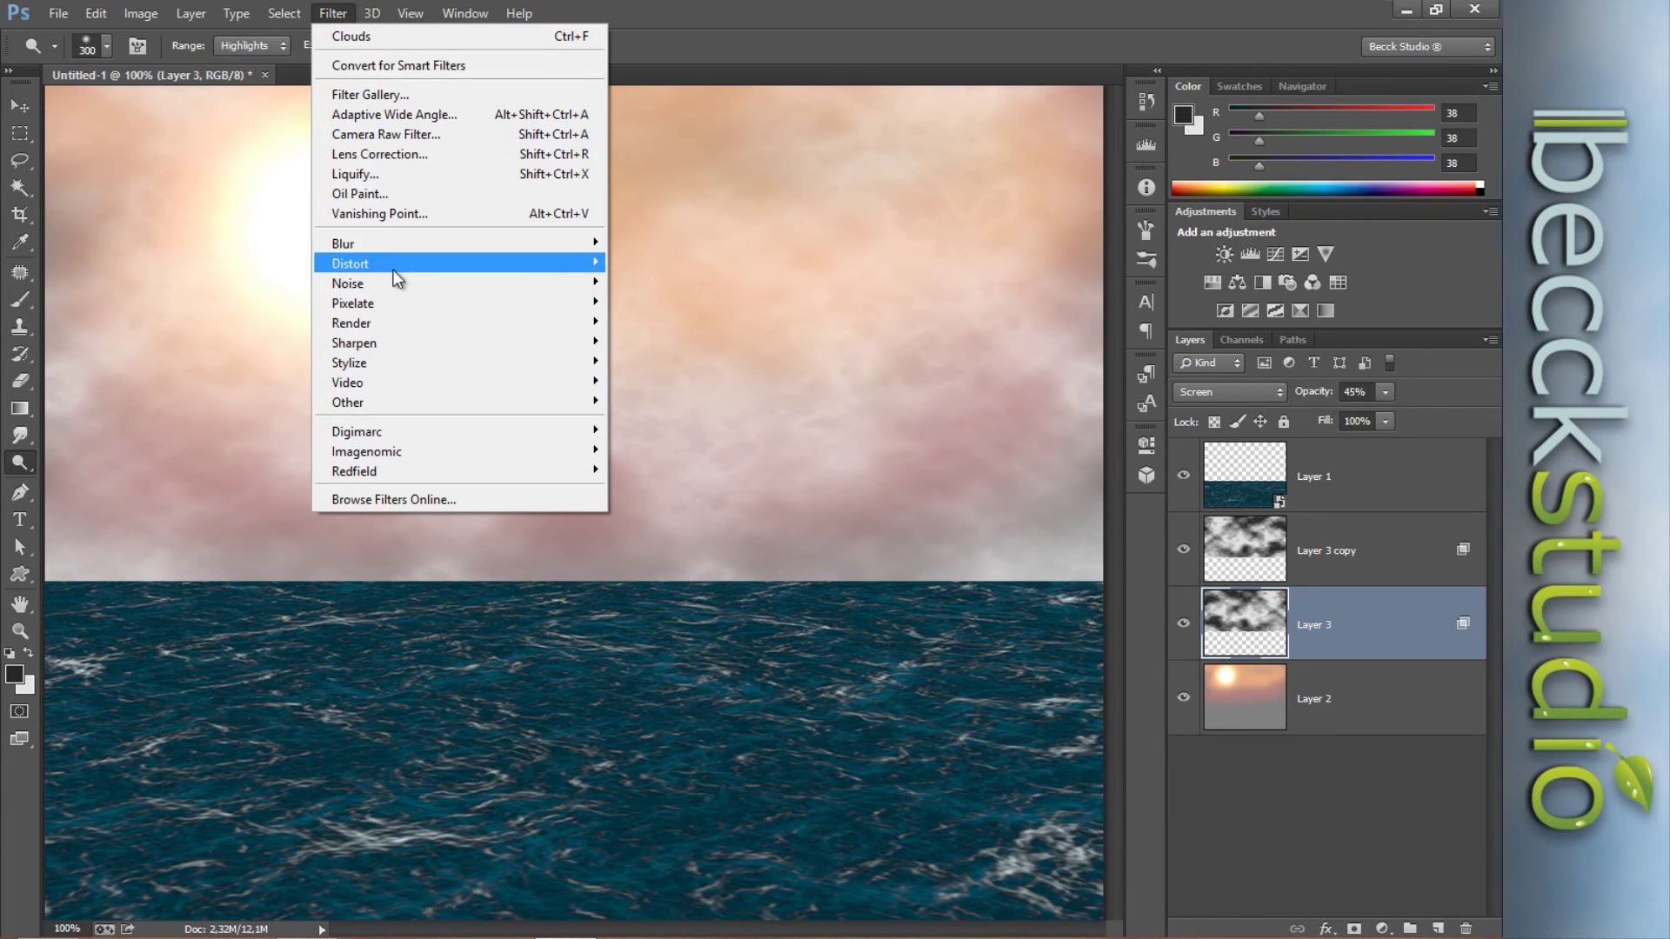
mouse_move(387, 252)
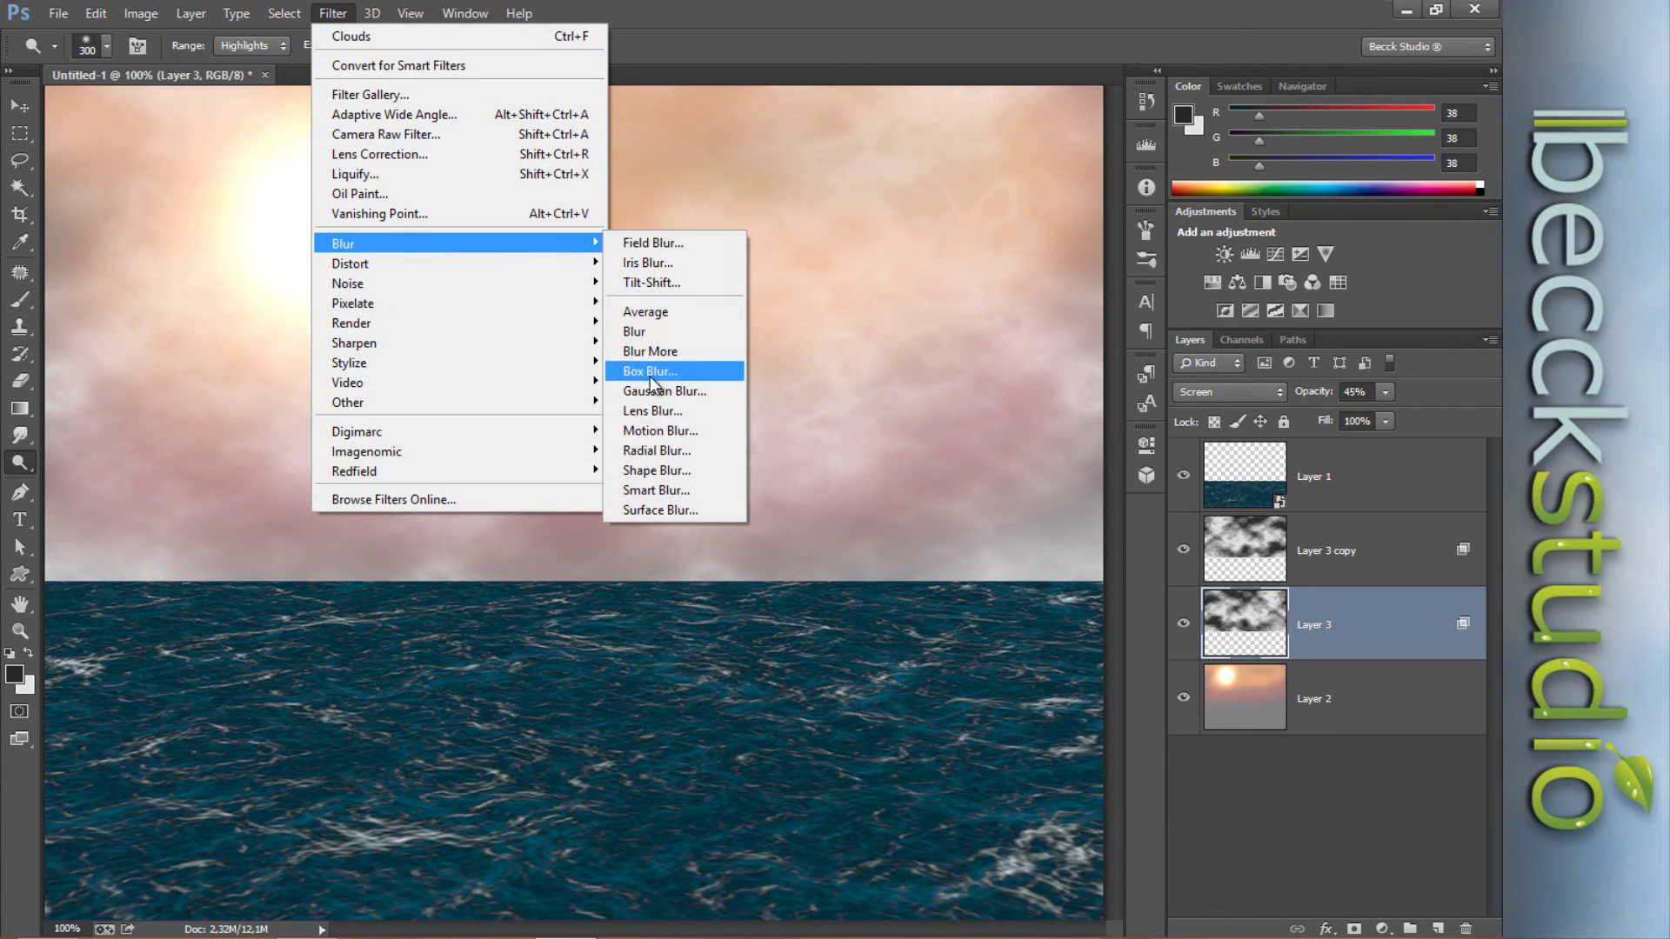
click(661, 430)
key(Tab)
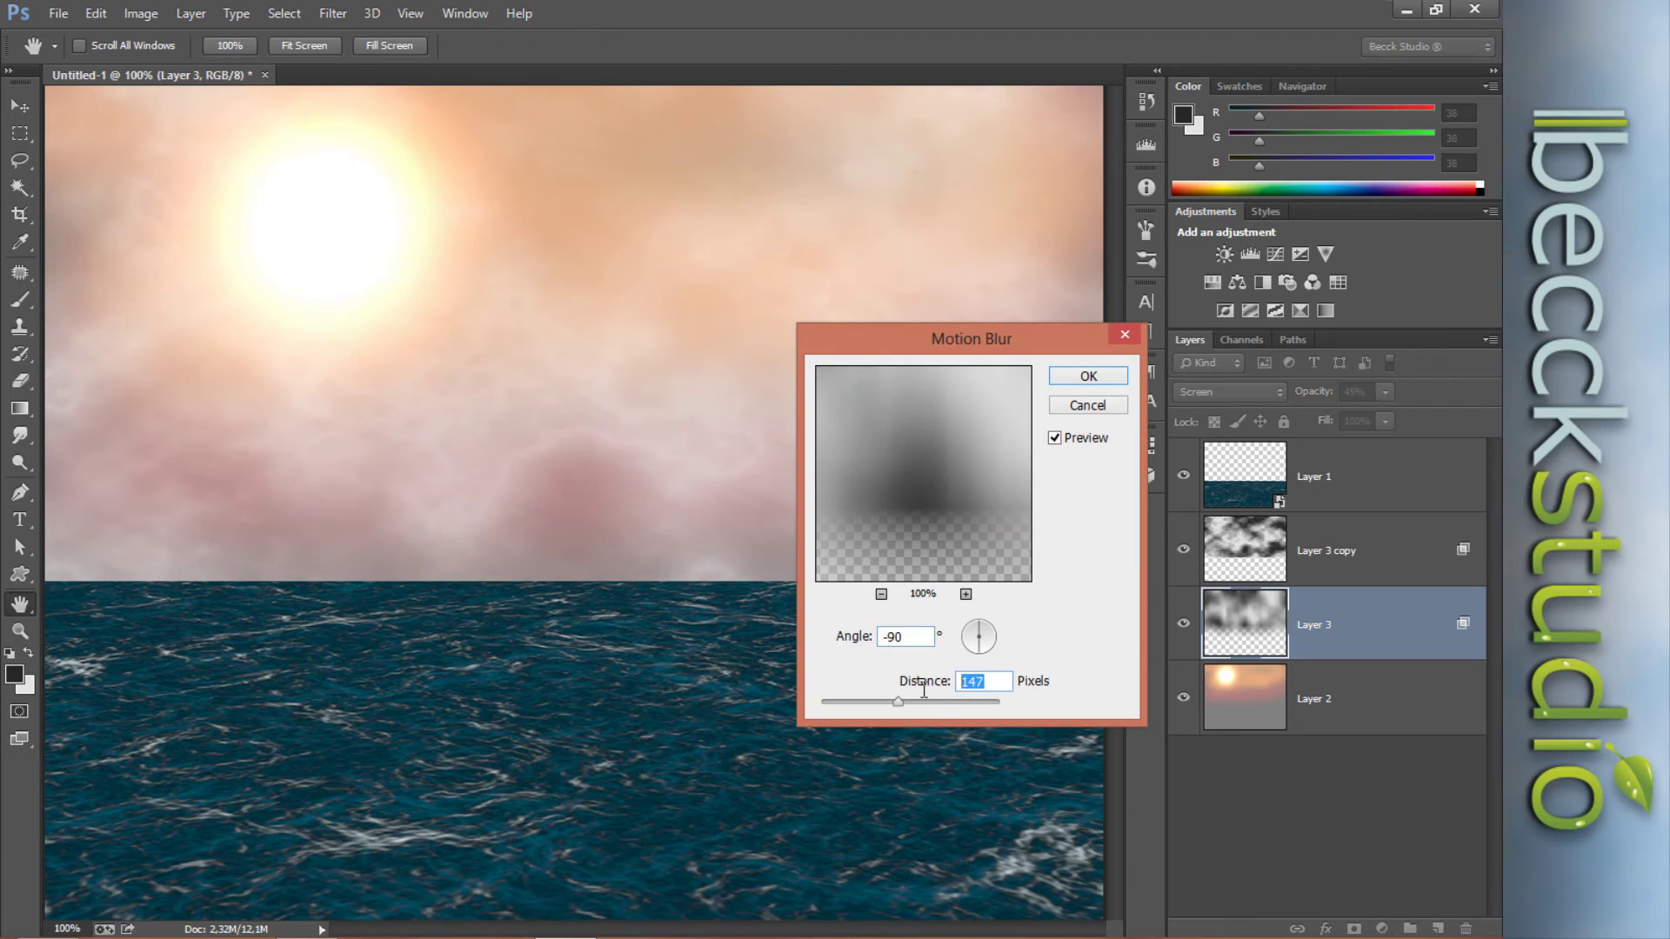
double_click(904, 638)
text(0)
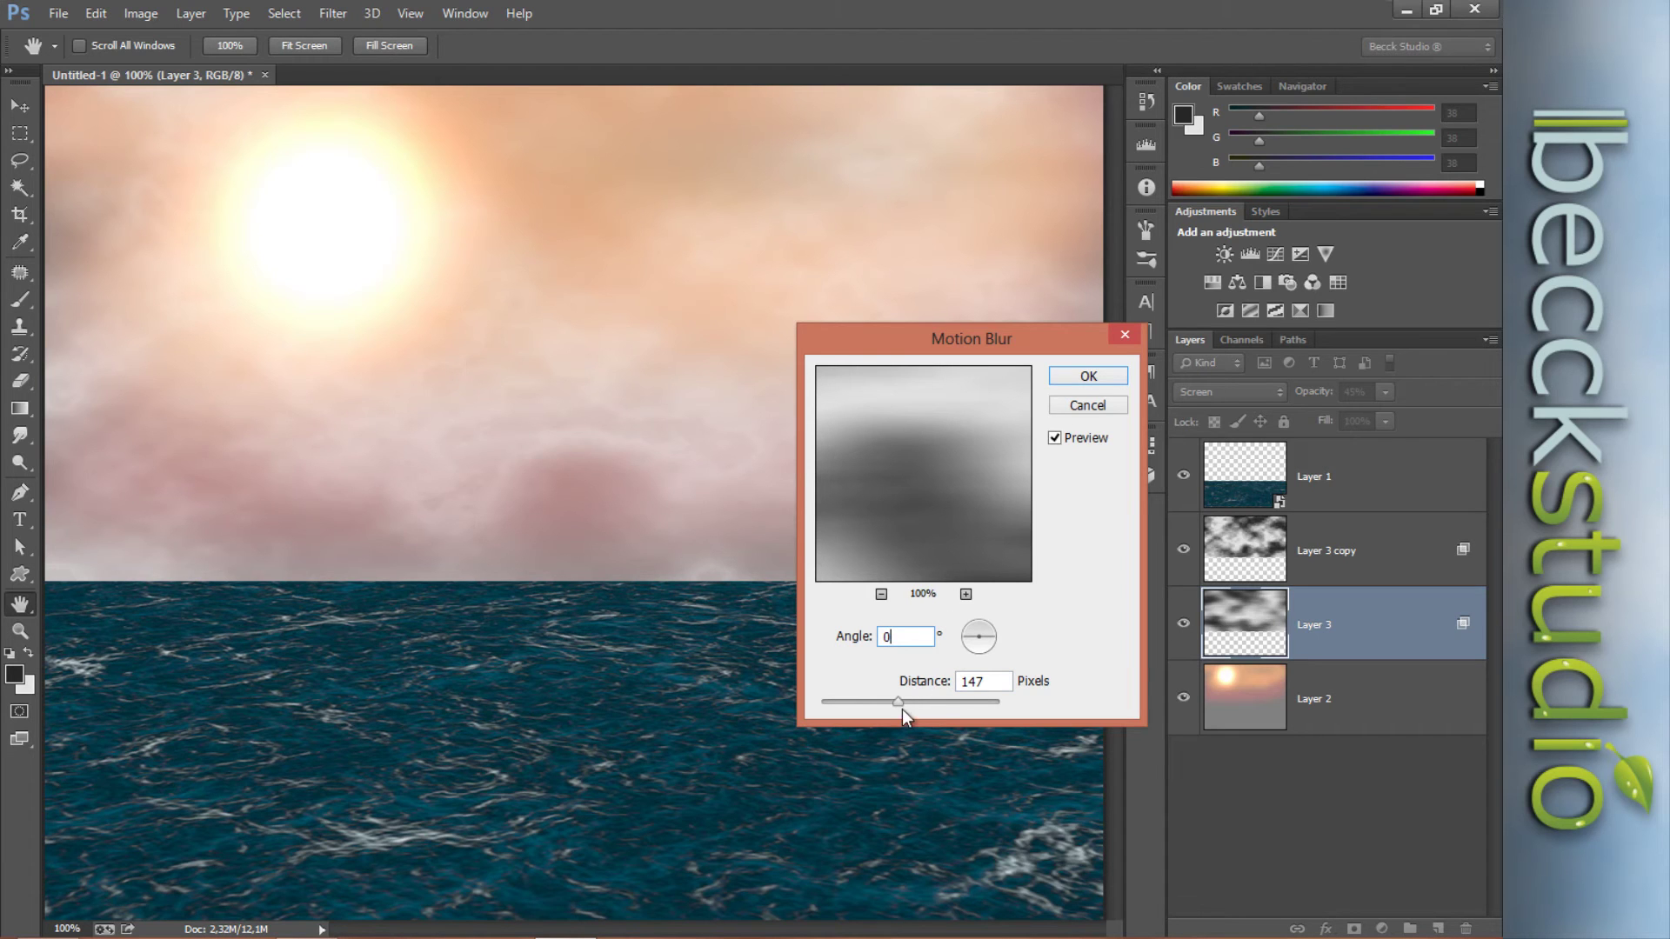
drag(892, 701, 890, 705)
click(1093, 378)
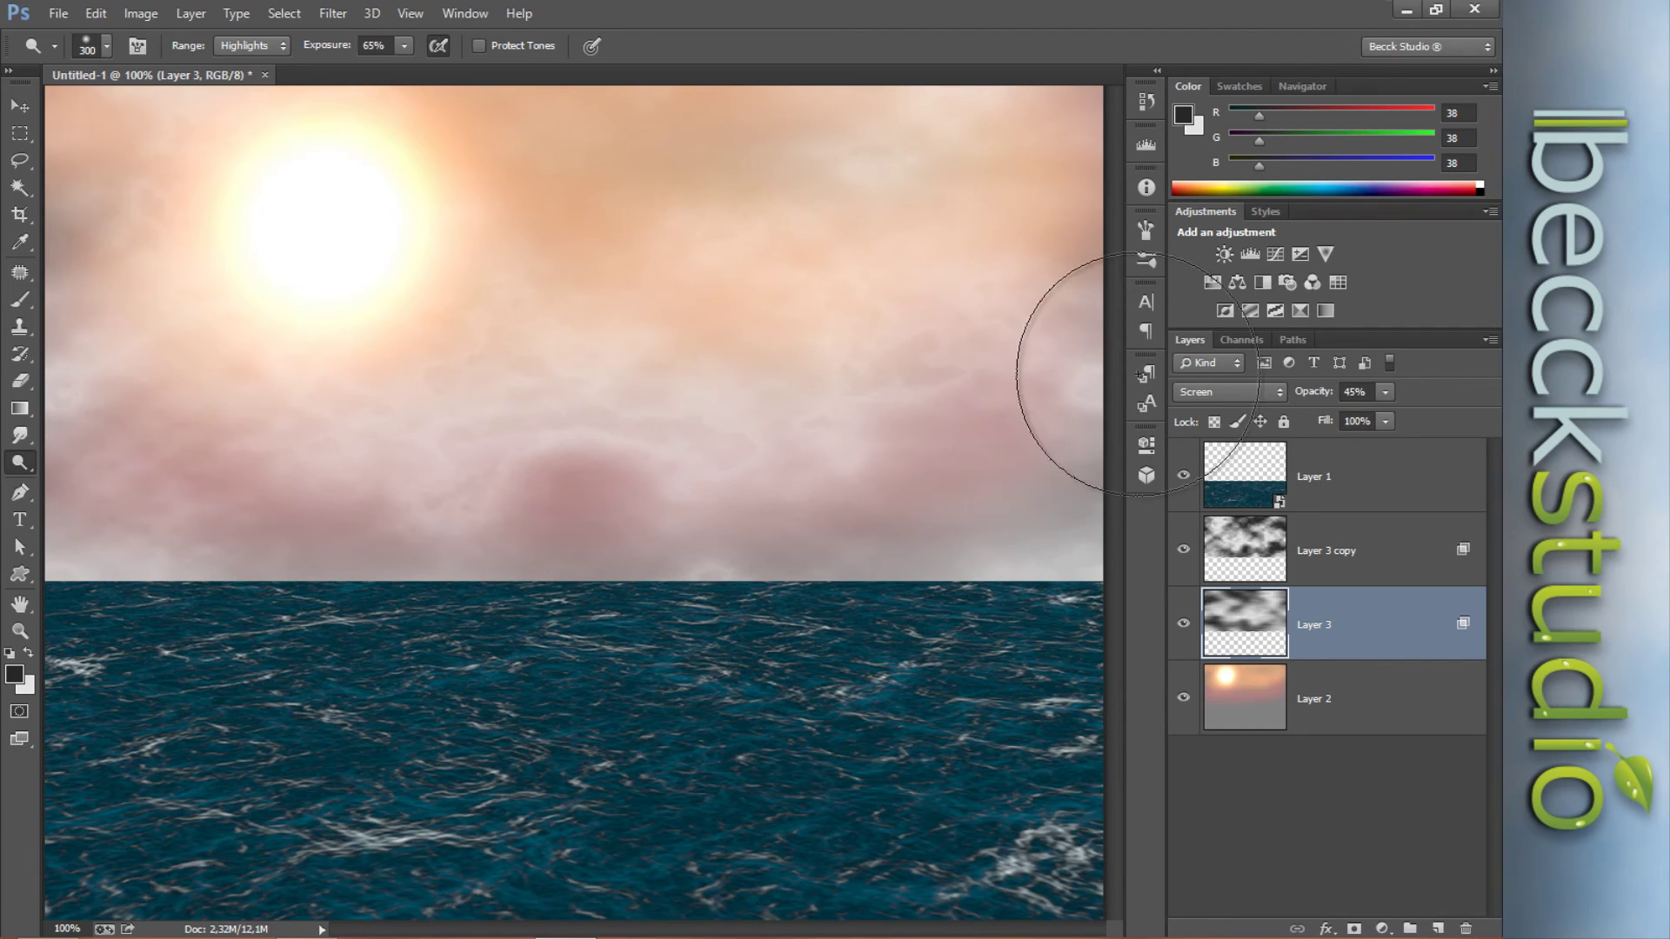
- Merge the upper clouds layer into the blurred one below and add a layer mask to the merged layer
click(1371, 562)
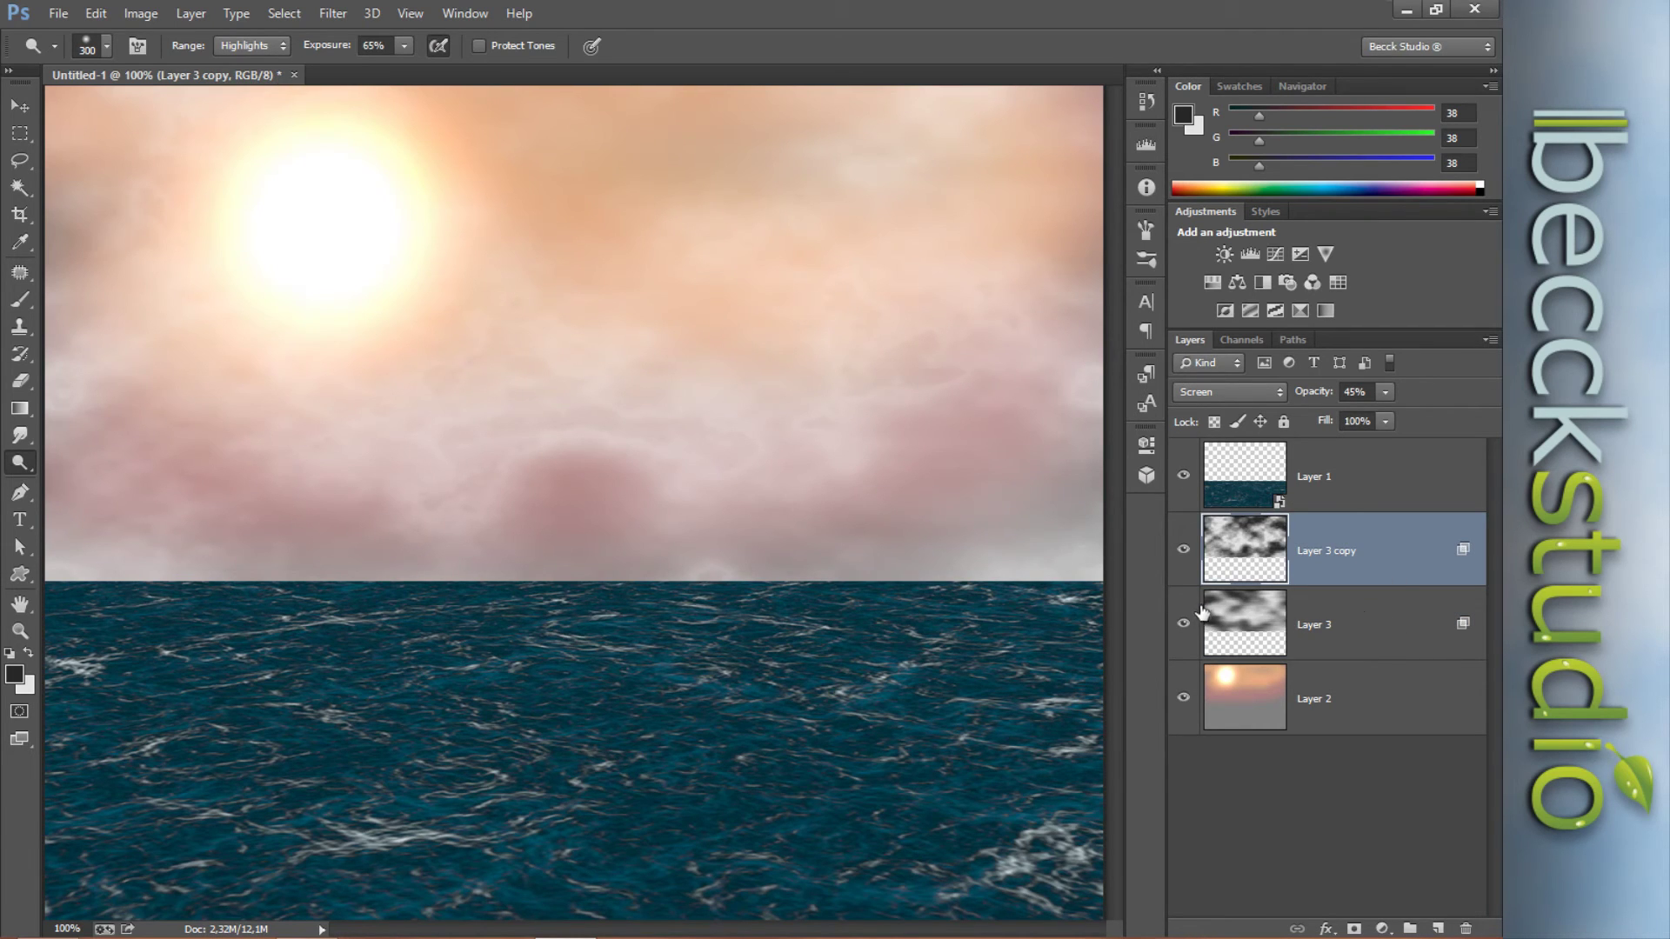
key(ctrl+e)
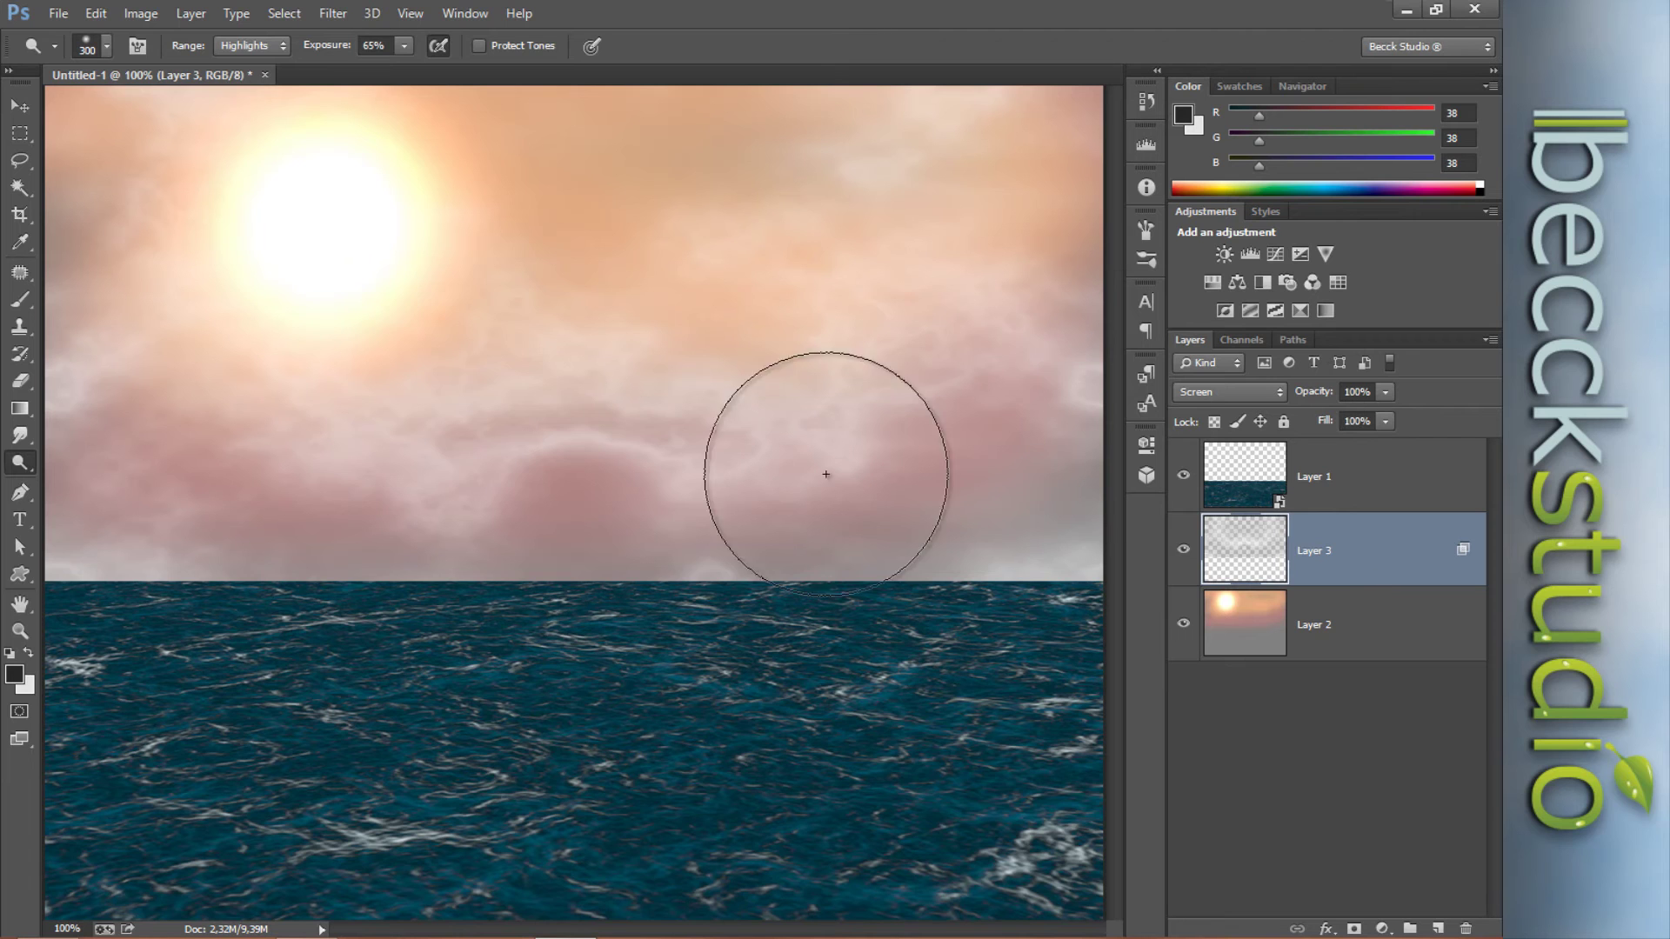
drag(321, 261, 311, 218)
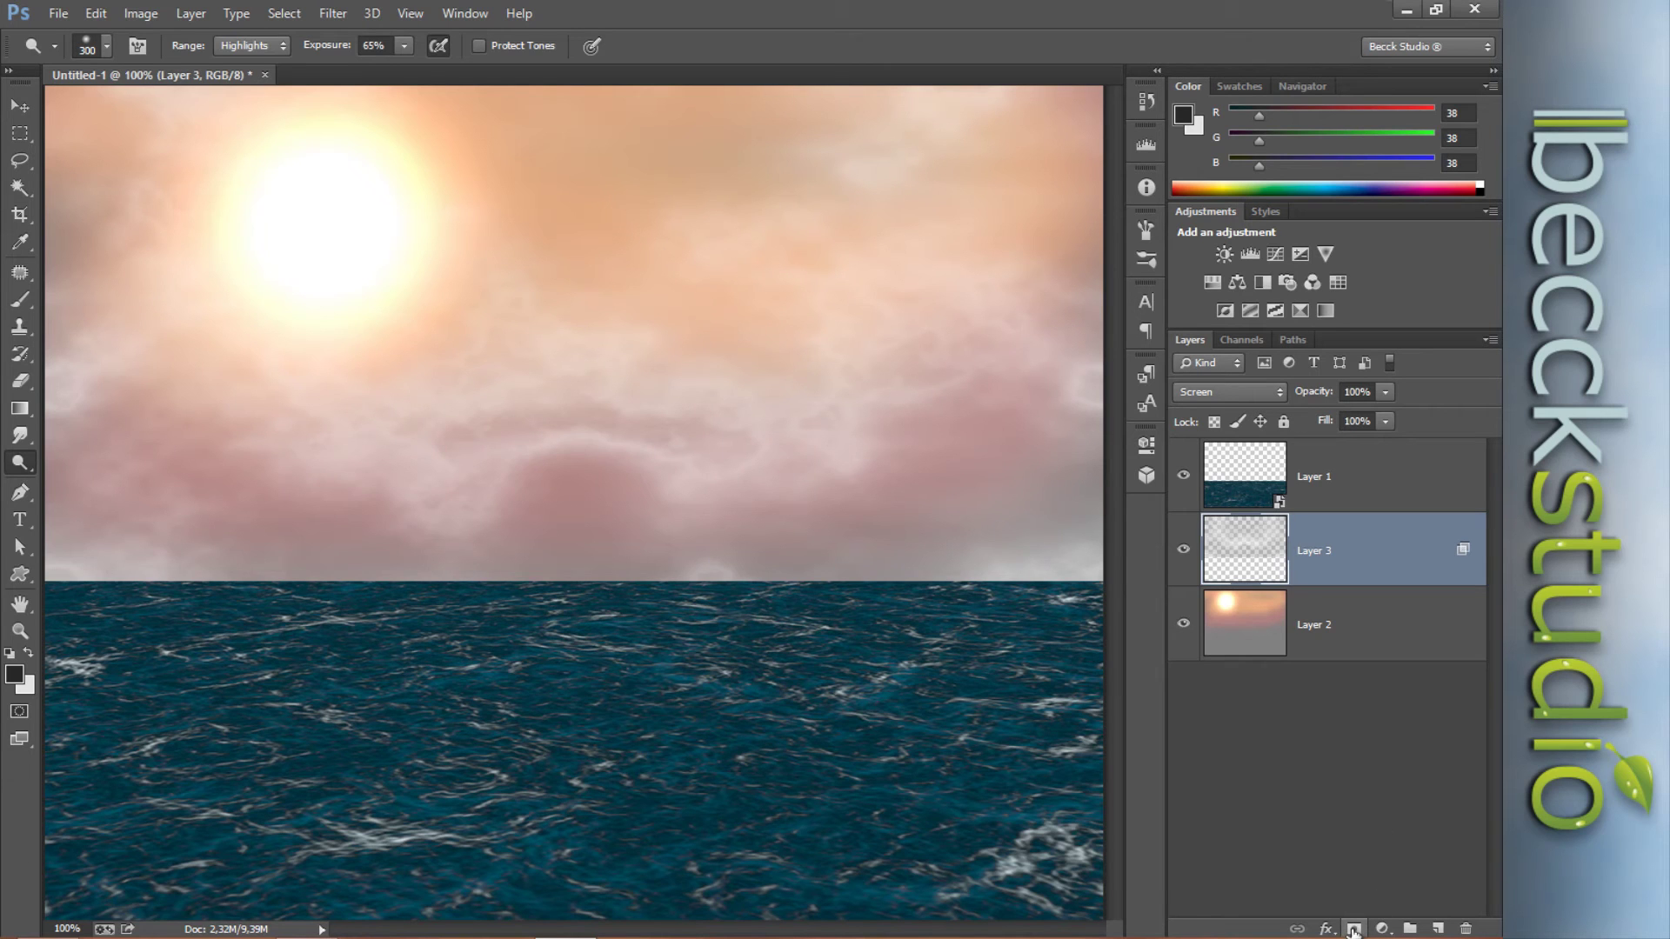
click(1354, 929)
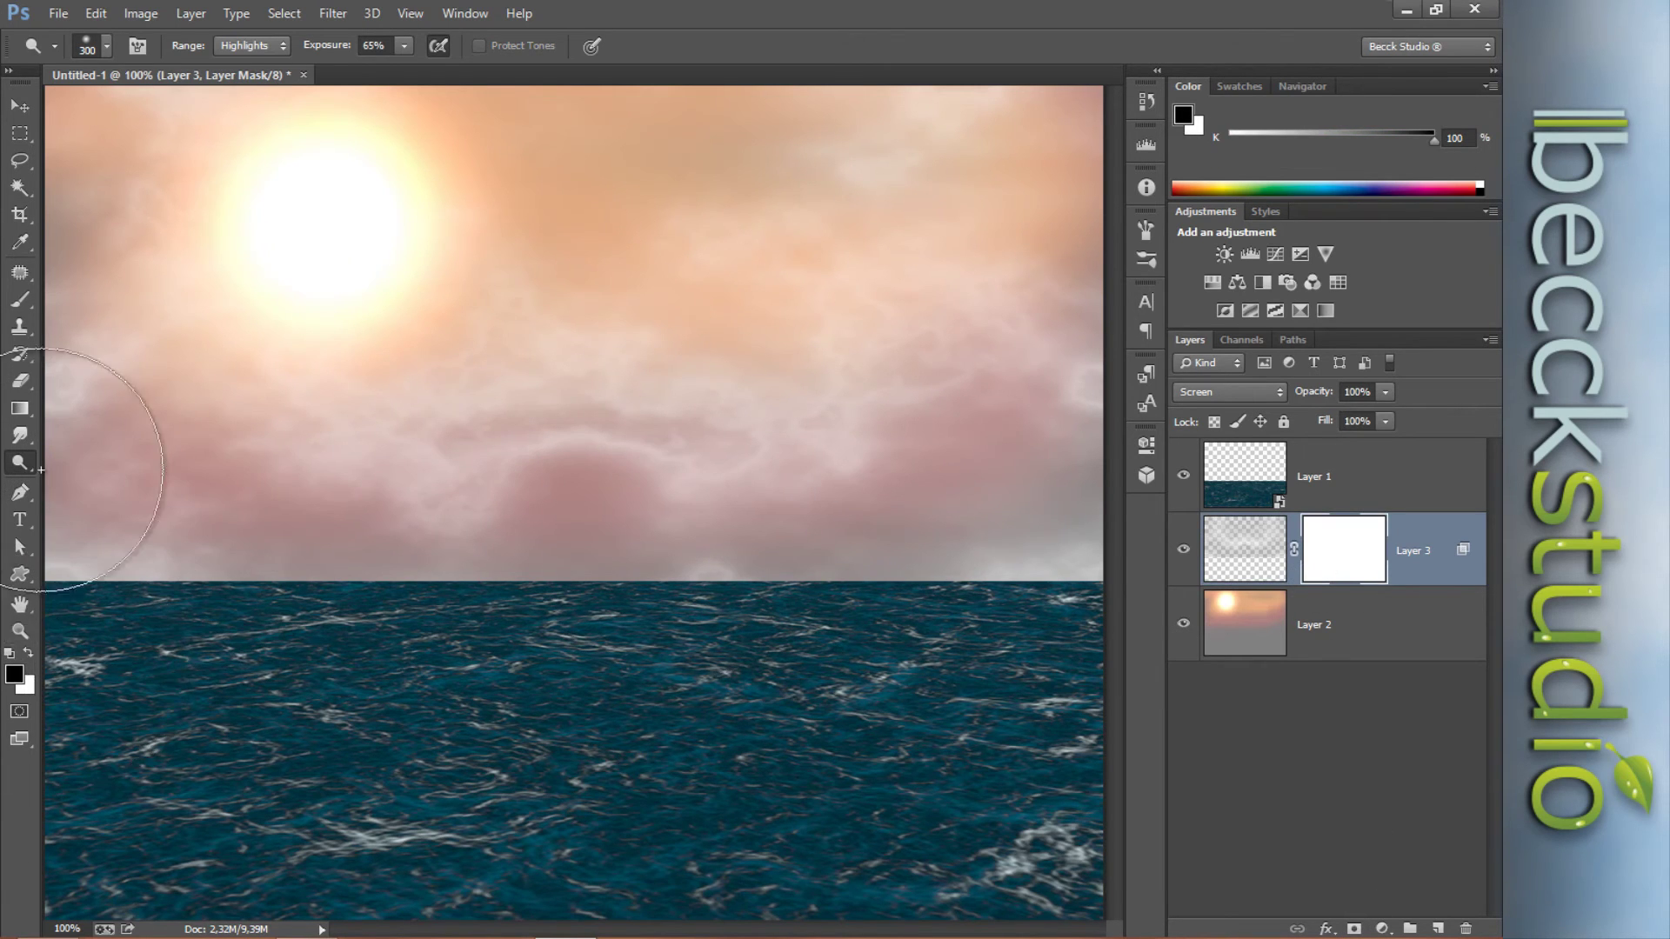
- Mask the clouds off the sun with a black brush in Normal mode at 100% opacity and 100% flow
click(19, 300)
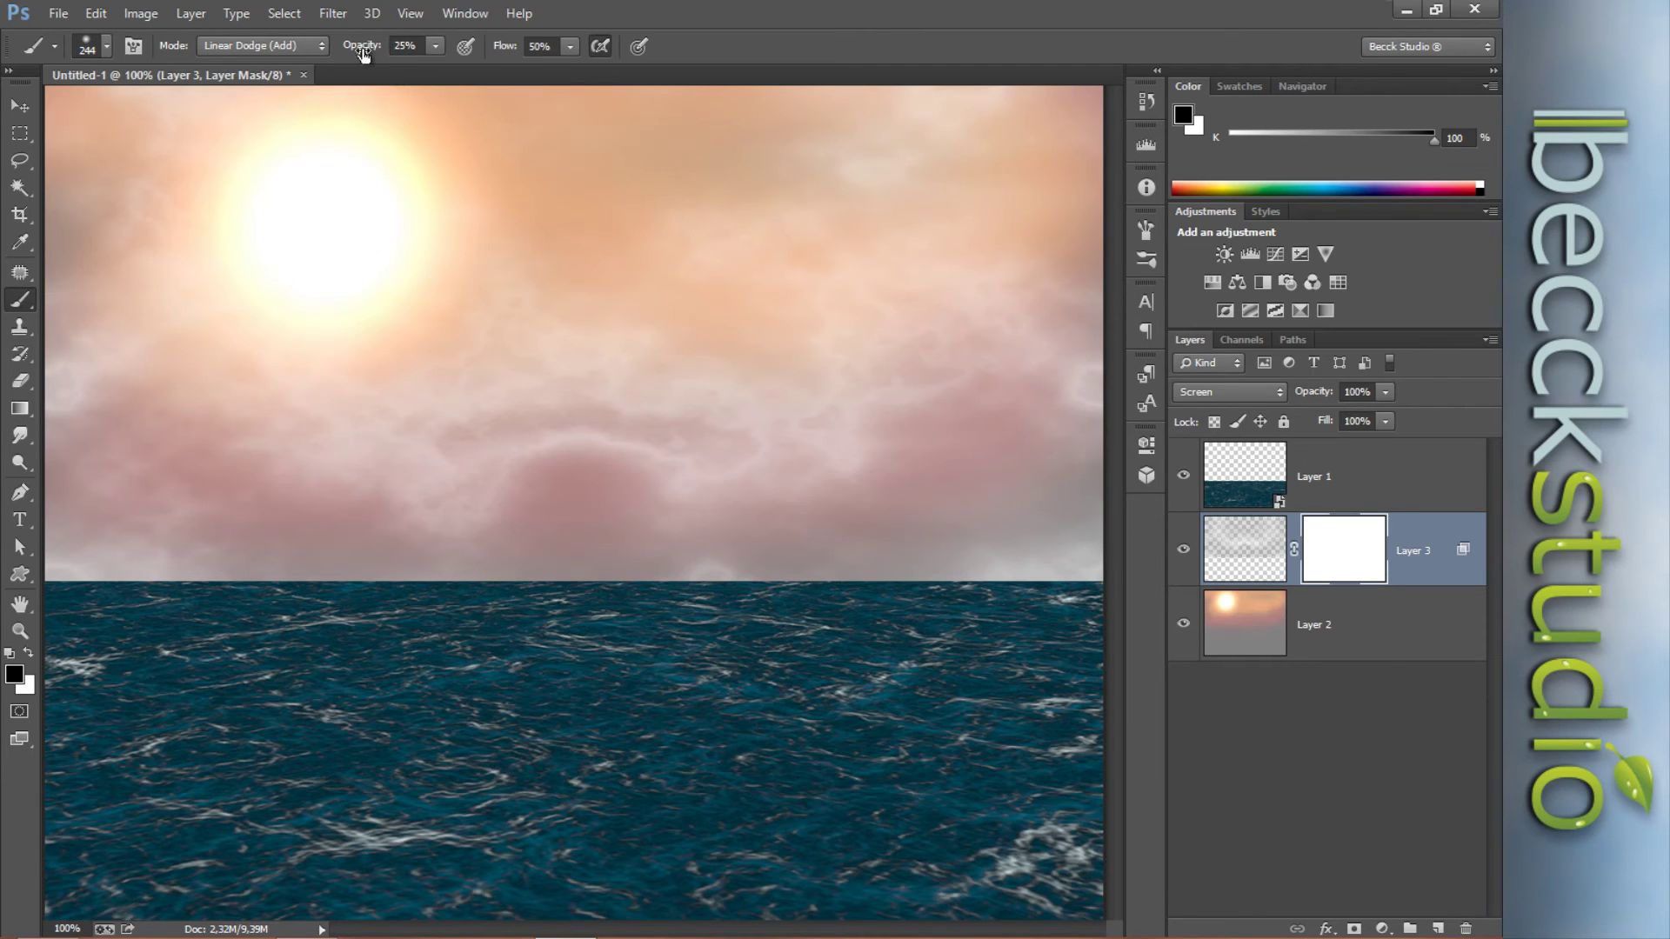
drag(499, 54, 542, 52)
click(296, 47)
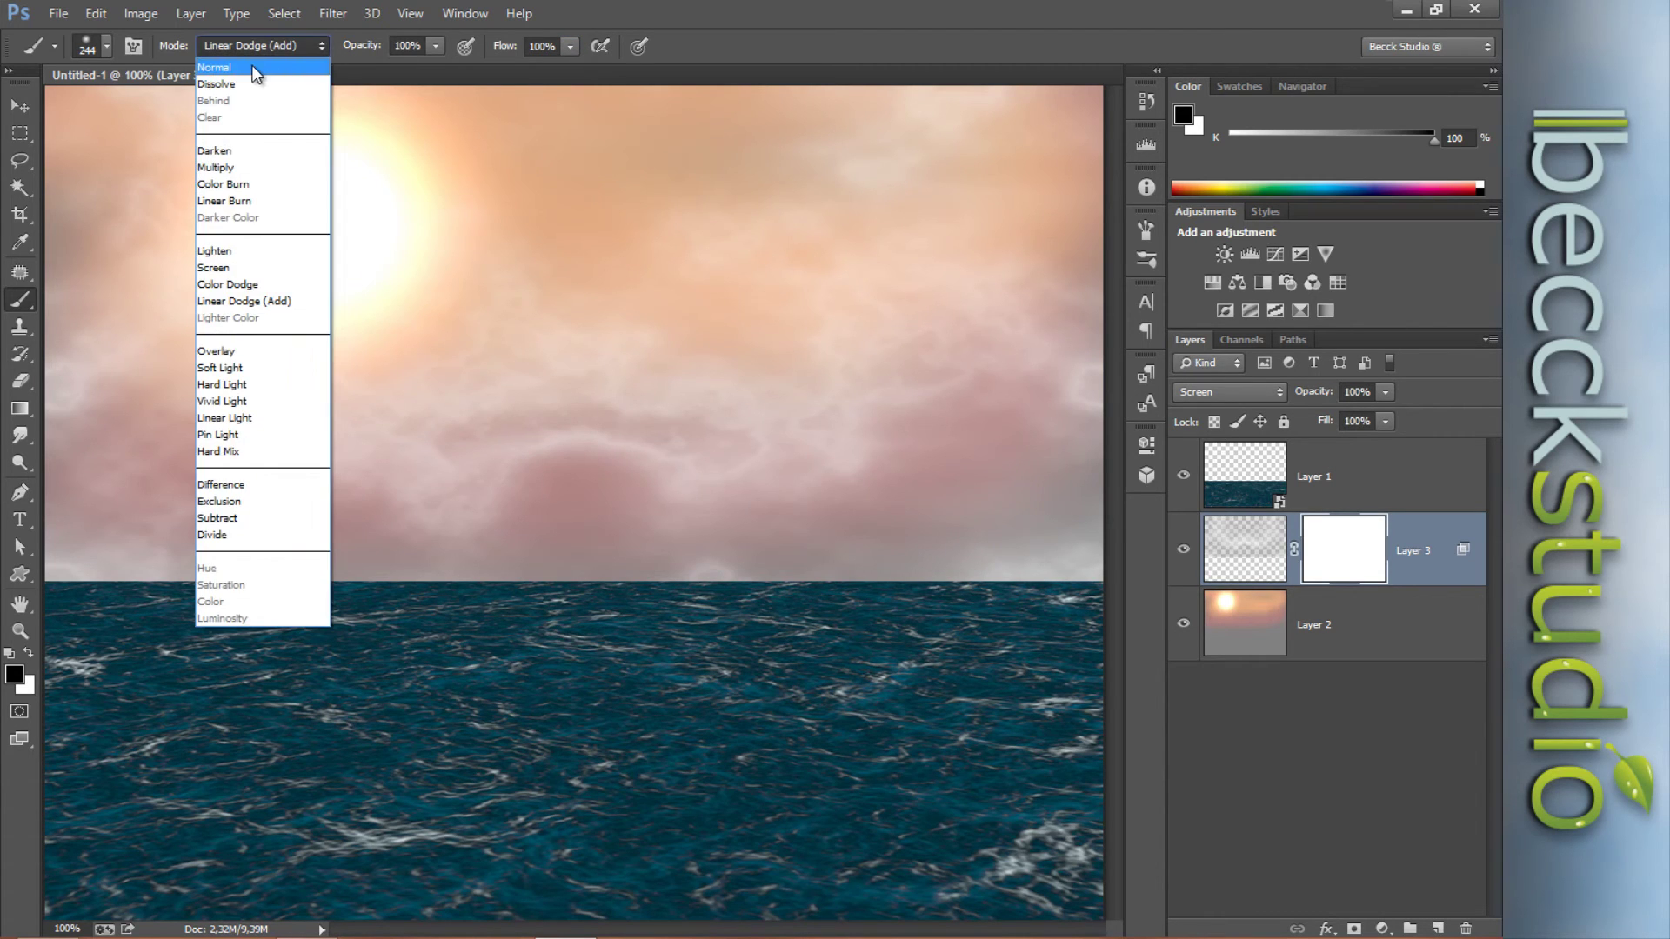
click(269, 62)
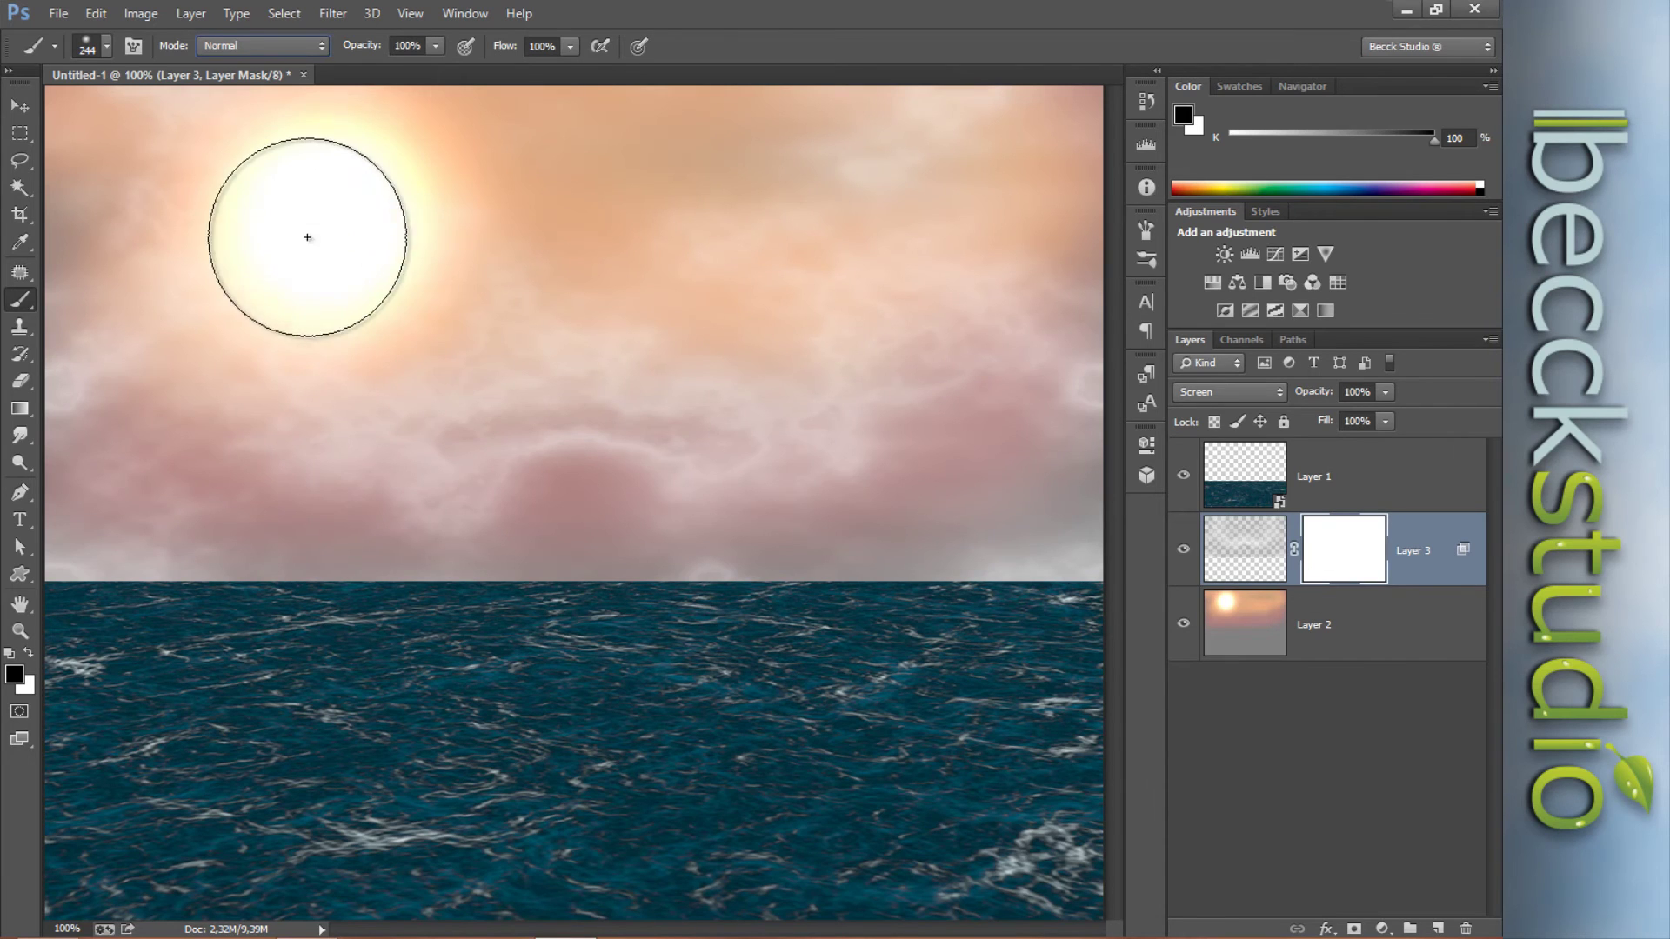
click(322, 230)
mouse_move(322, 230)
mouse_down()
mouse_move(302, 224)
mouse_move(336, 206)
mouse_up()
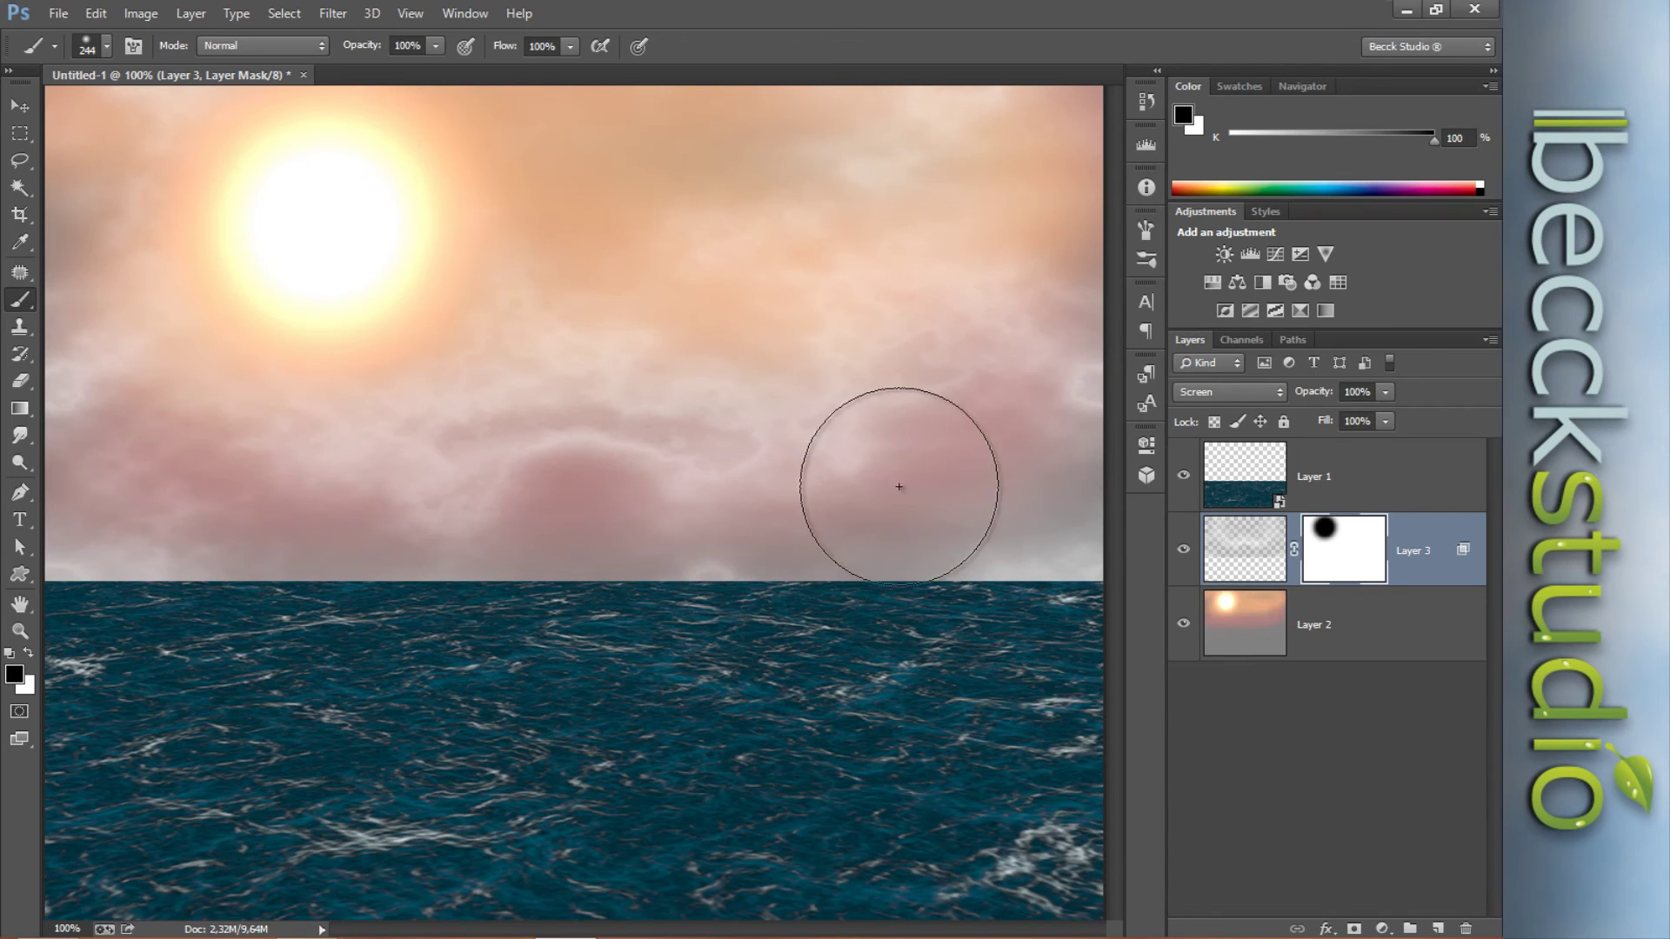
- Add a layer mask to the water layer and soften its horizon edge with a short black-to-white linear gradient
click(1370, 642)
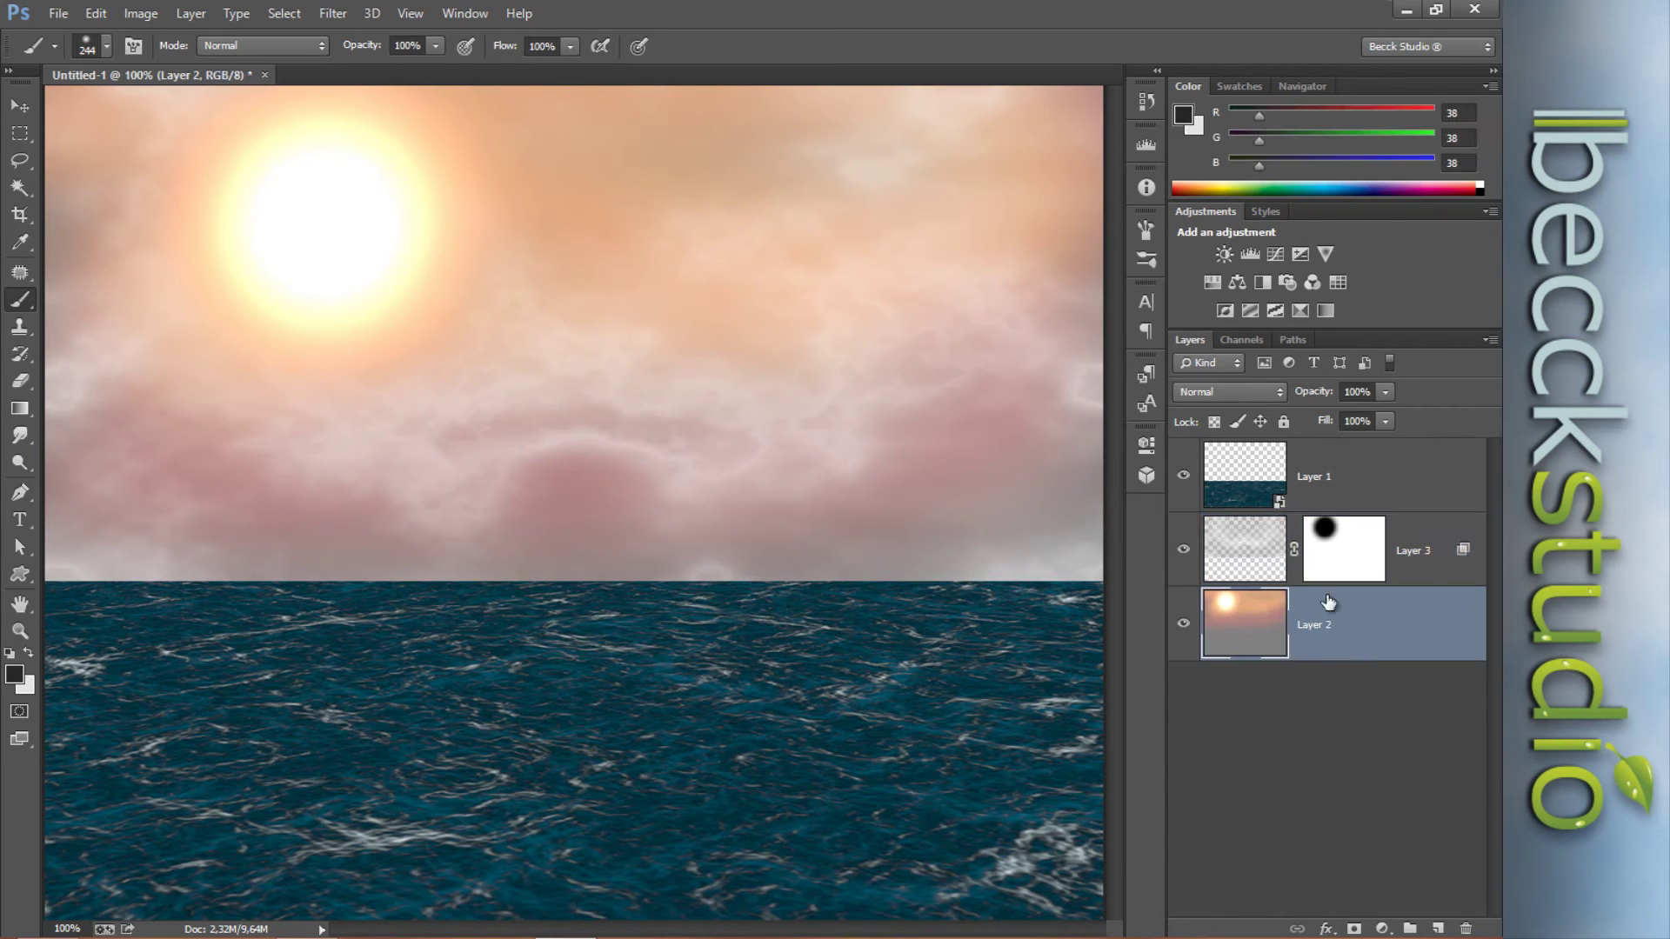
click(1271, 478)
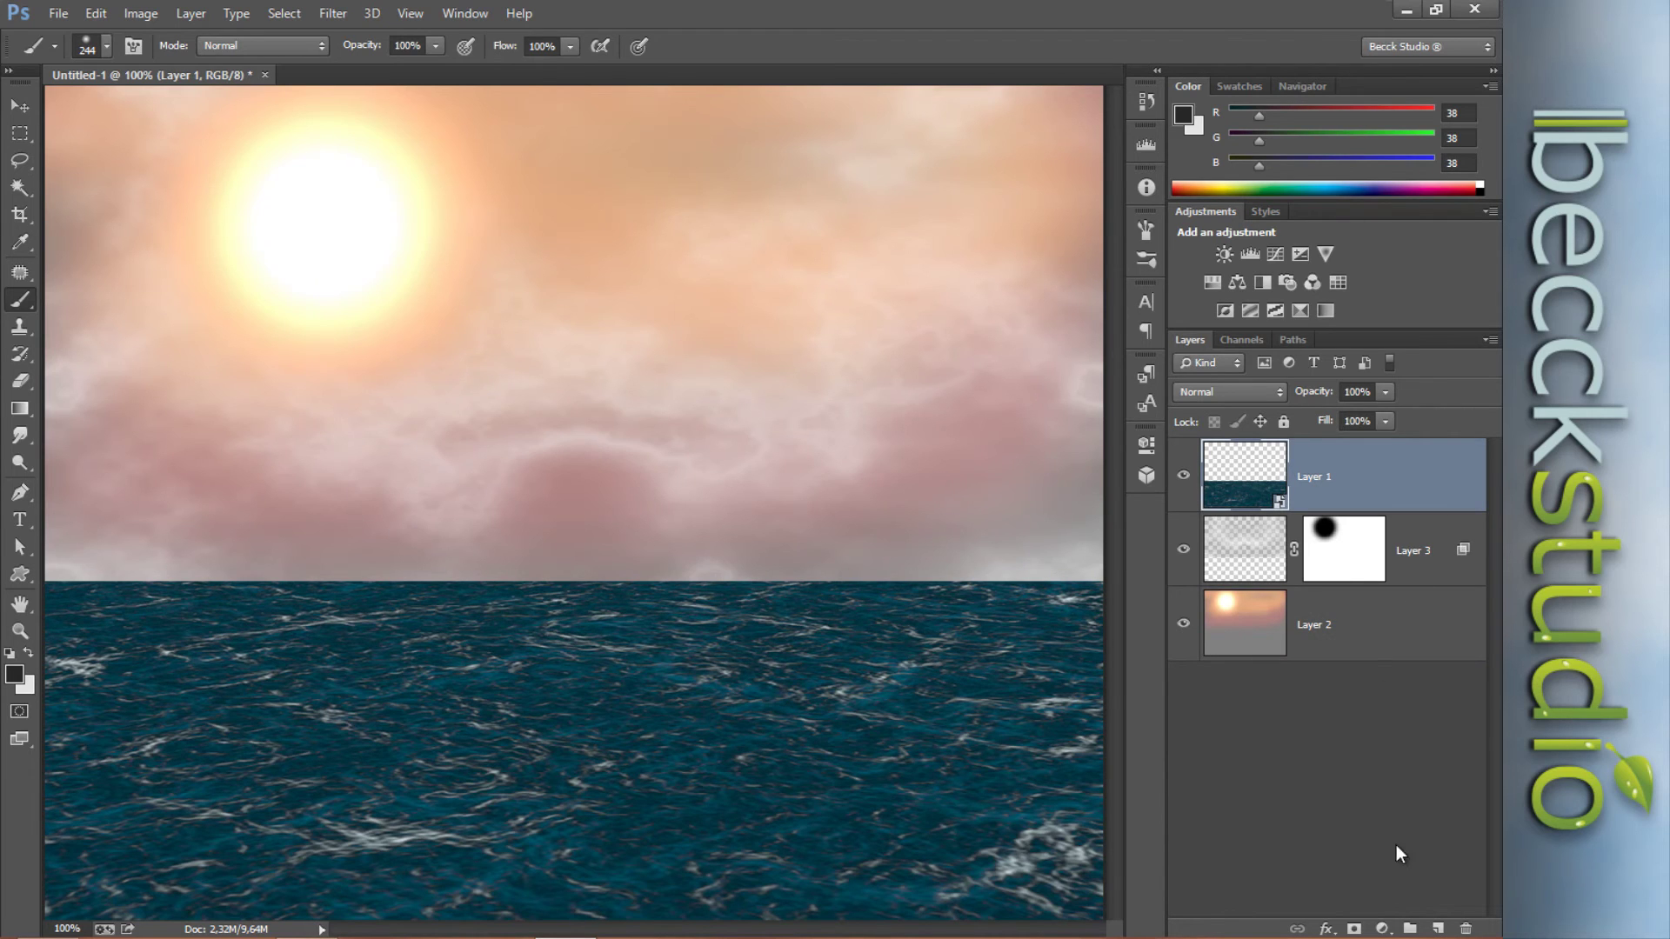
click(1357, 926)
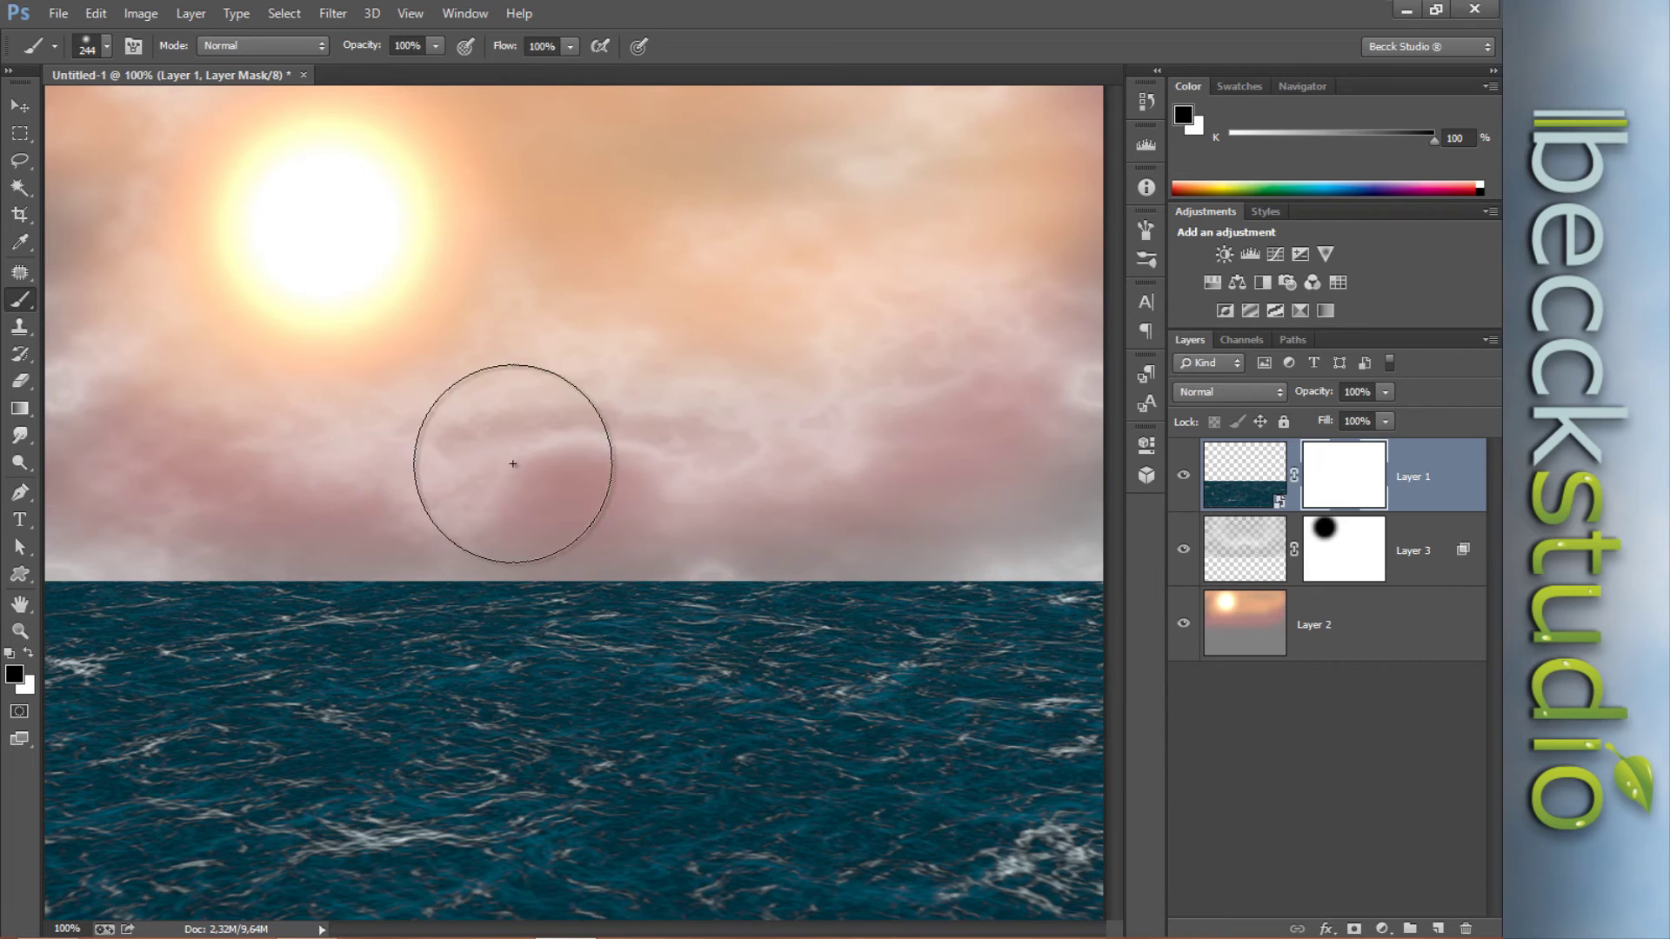
click(20, 408)
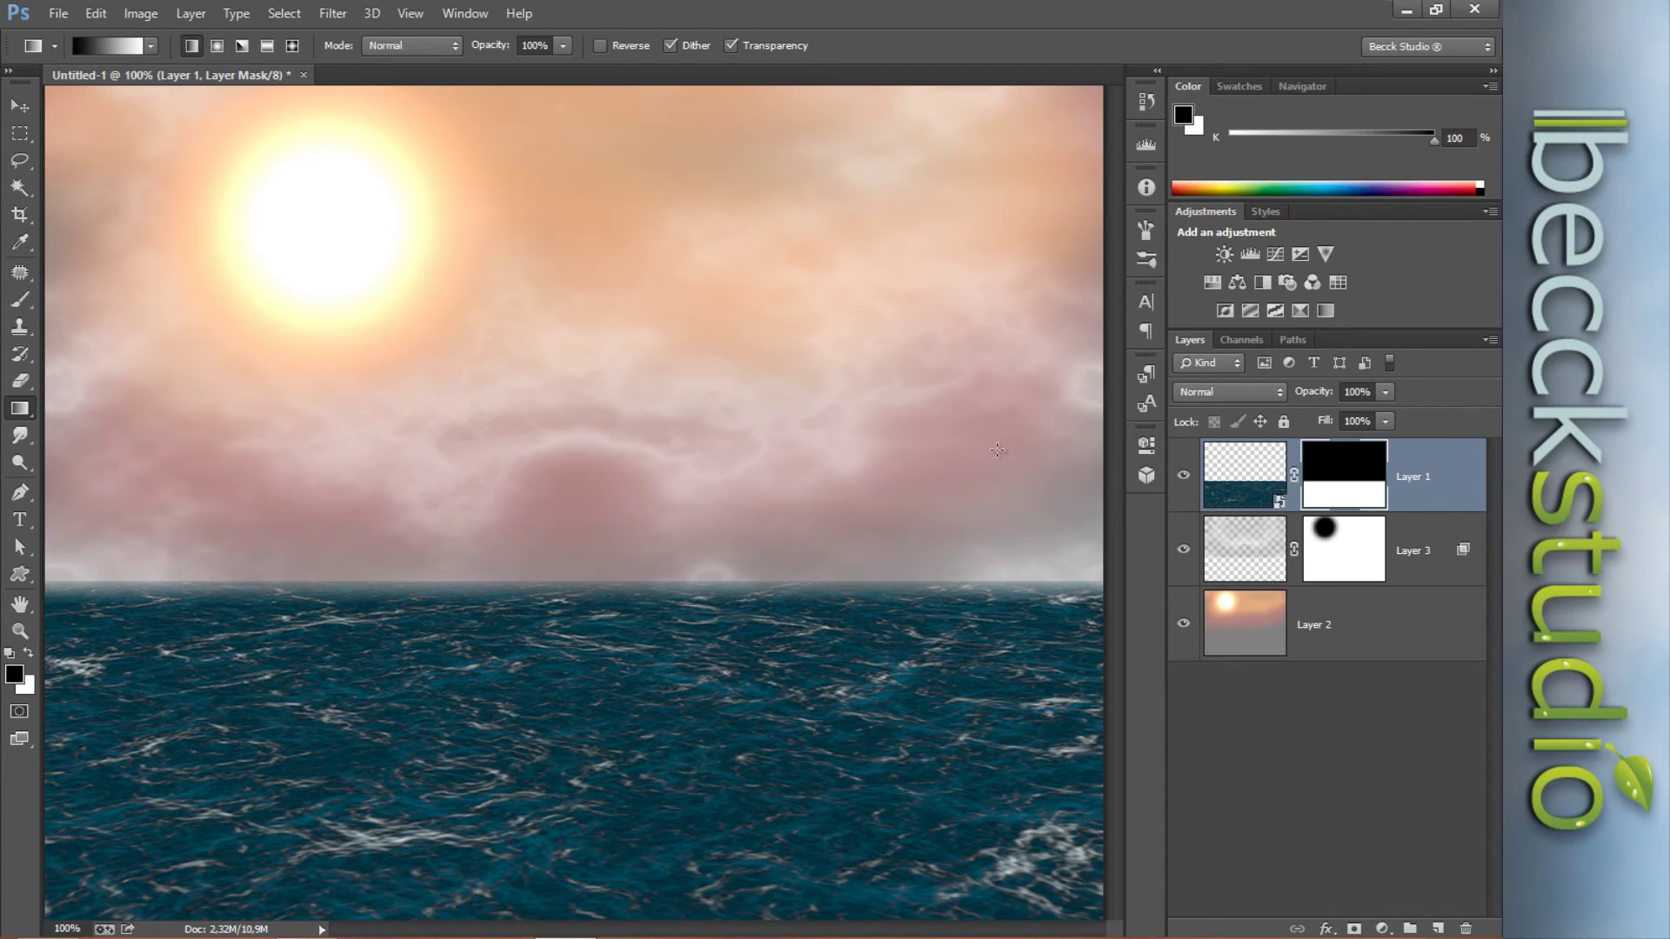
- Liquify the water layer's image with a size 280 Forward Warp brush, pushing its flat horizon up into low waves
click(1243, 479)
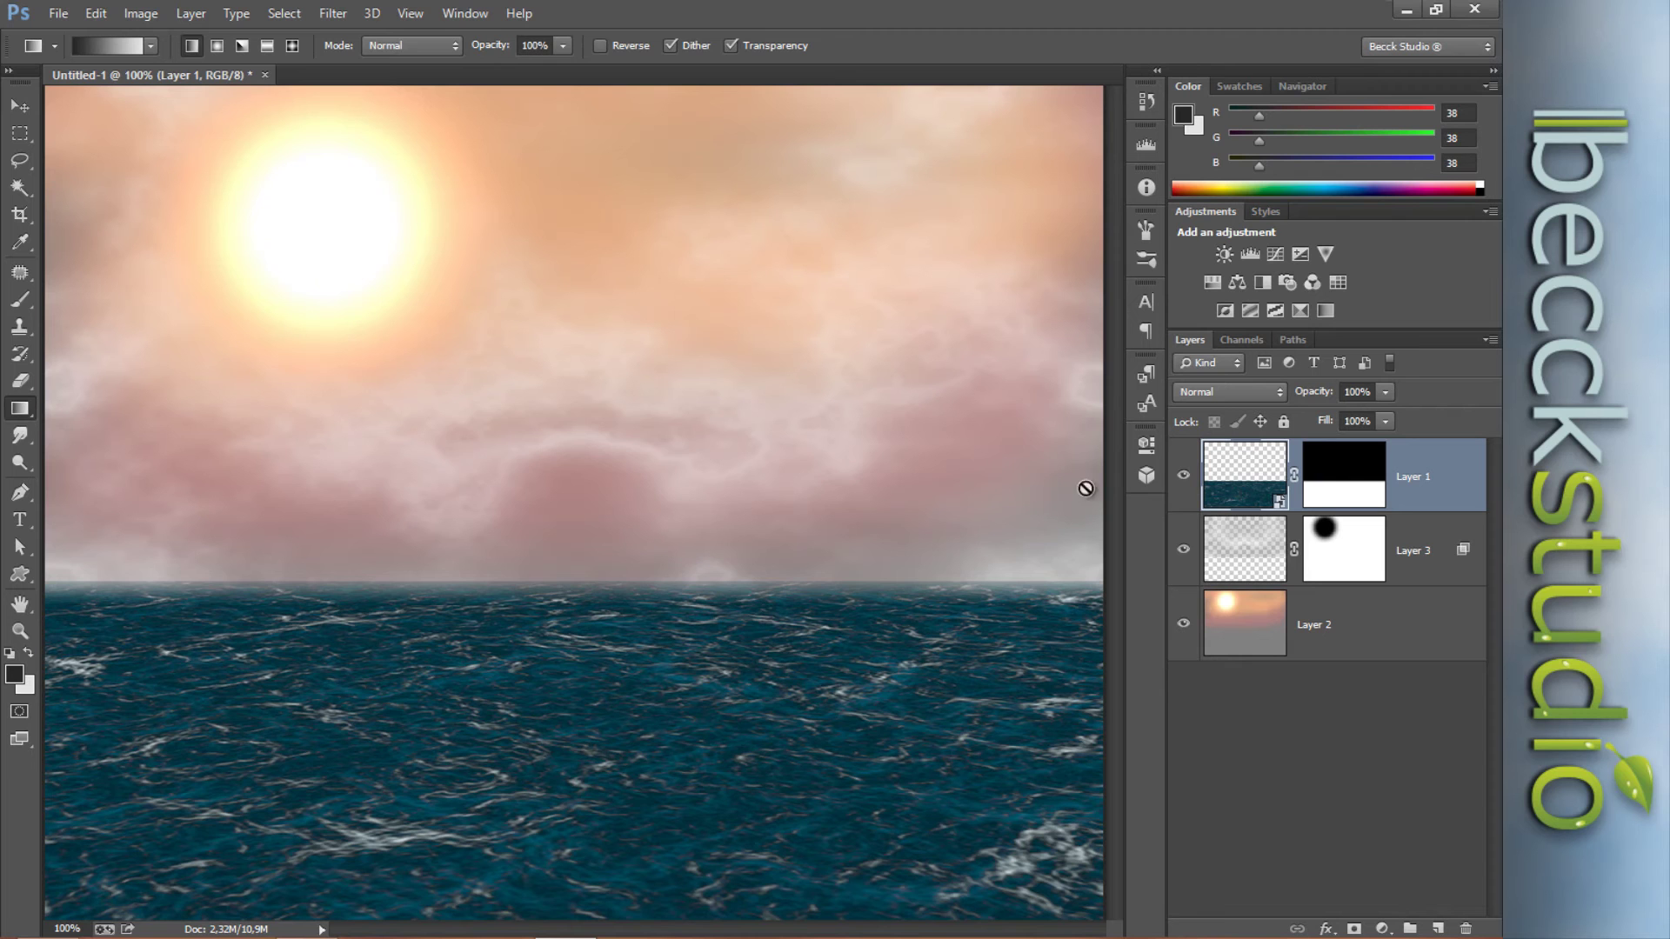
click(337, 14)
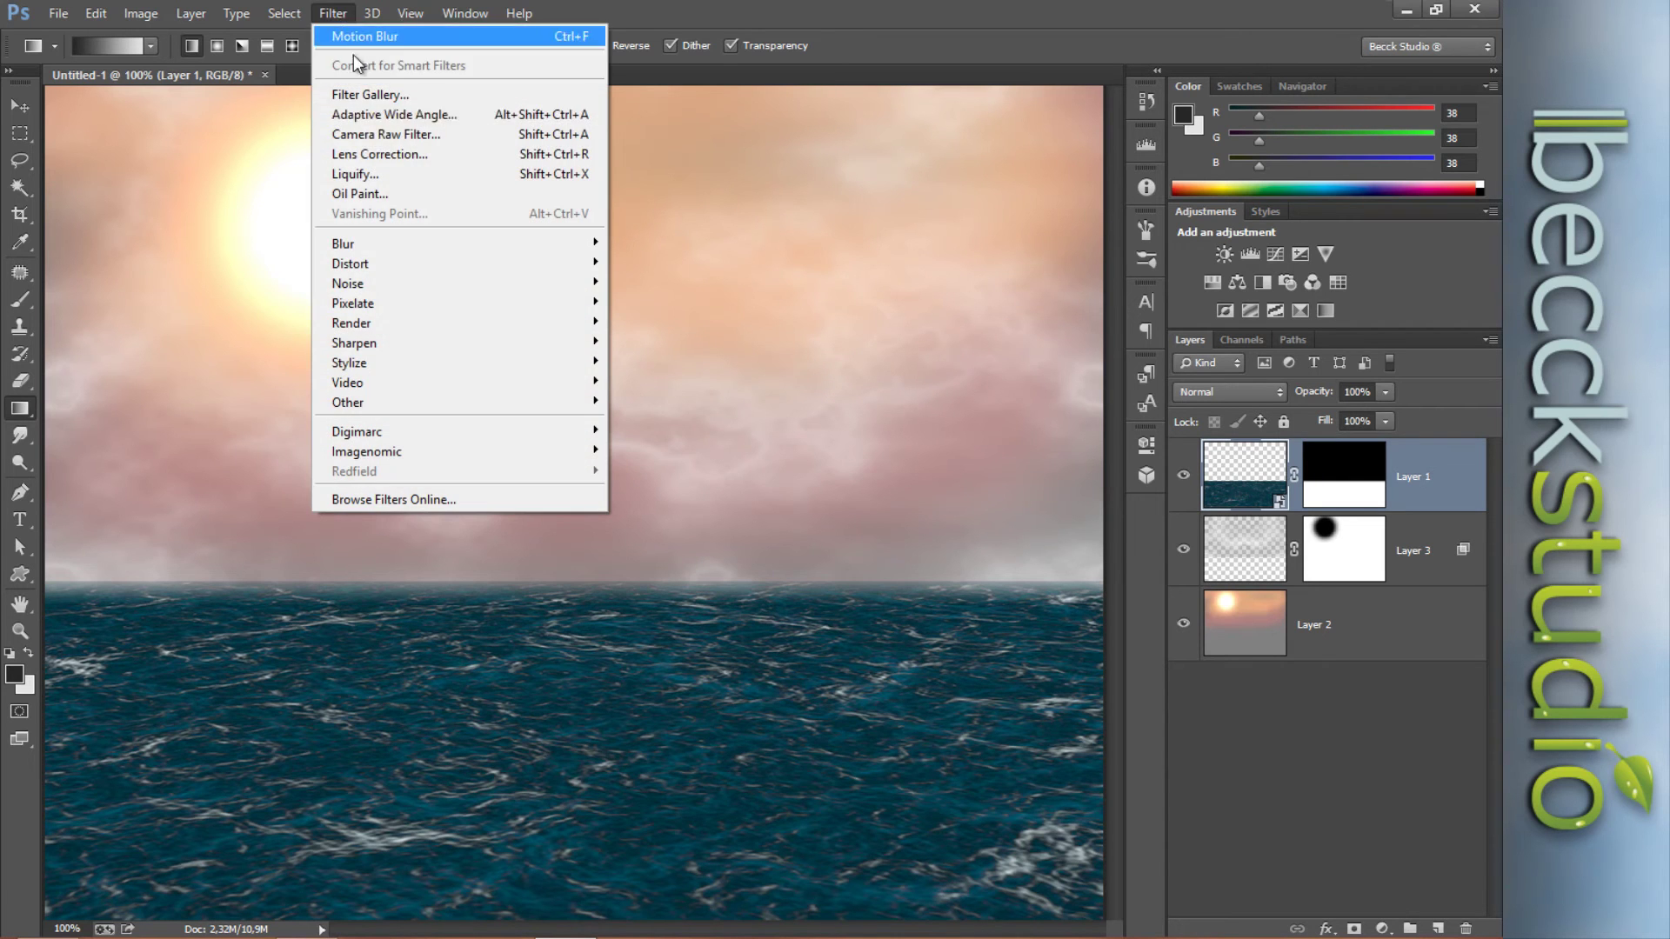
click(372, 174)
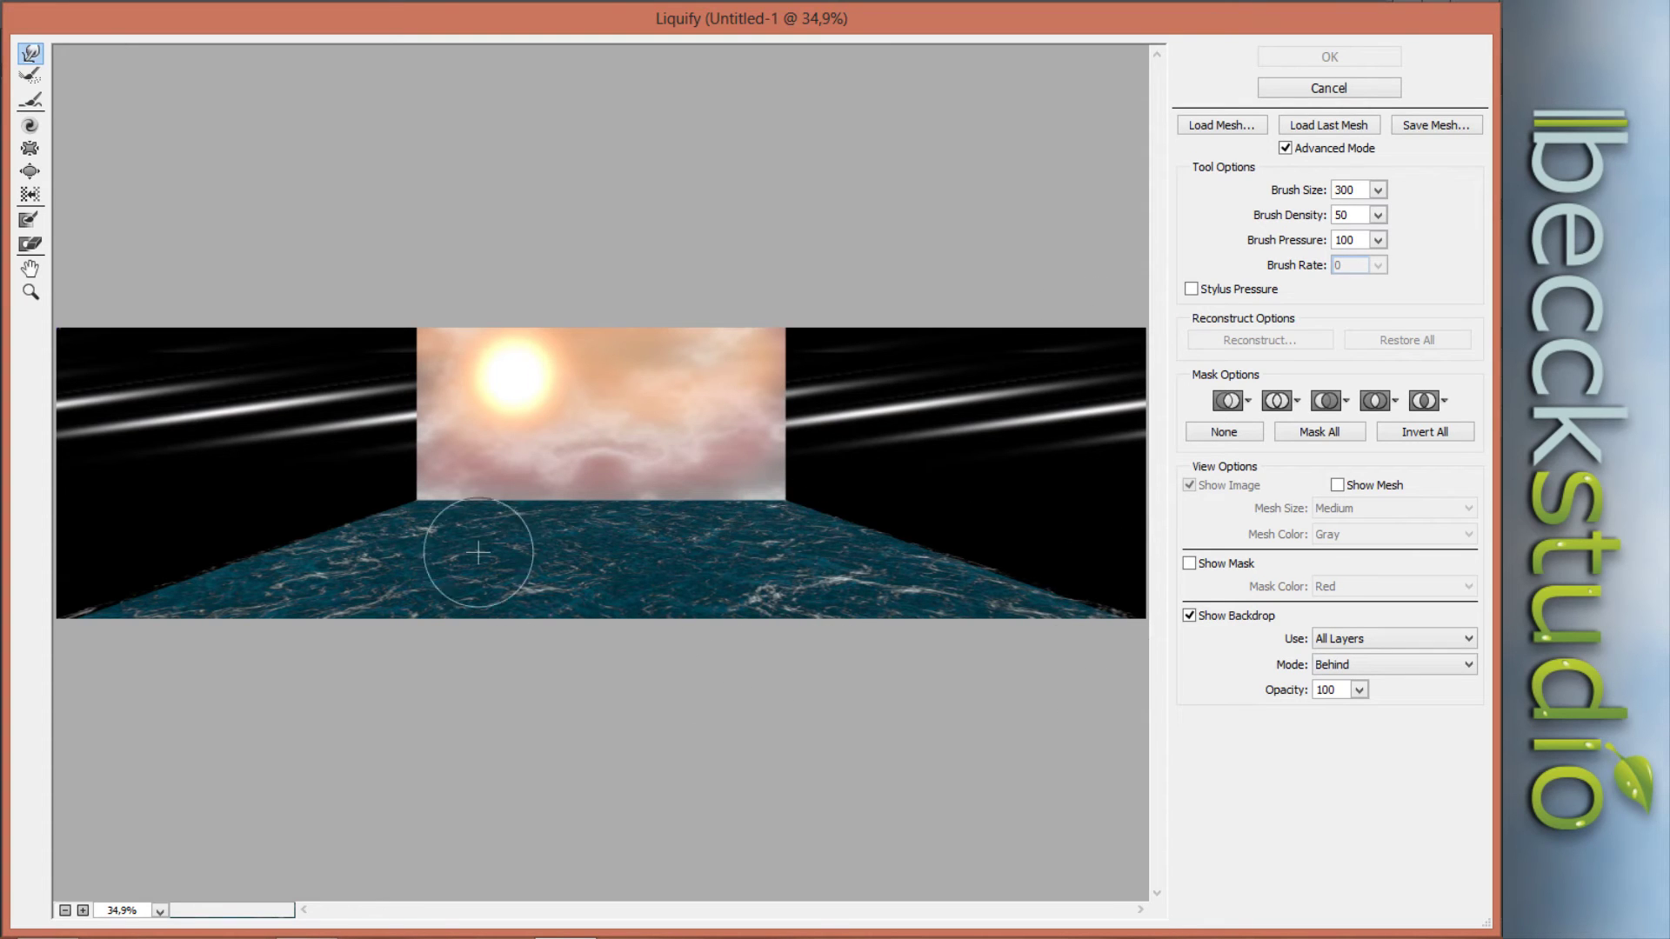
click(30, 293)
mouse_move(397, 328)
mouse_down()
mouse_move(521, 409)
mouse_move(829, 519)
mouse_up()
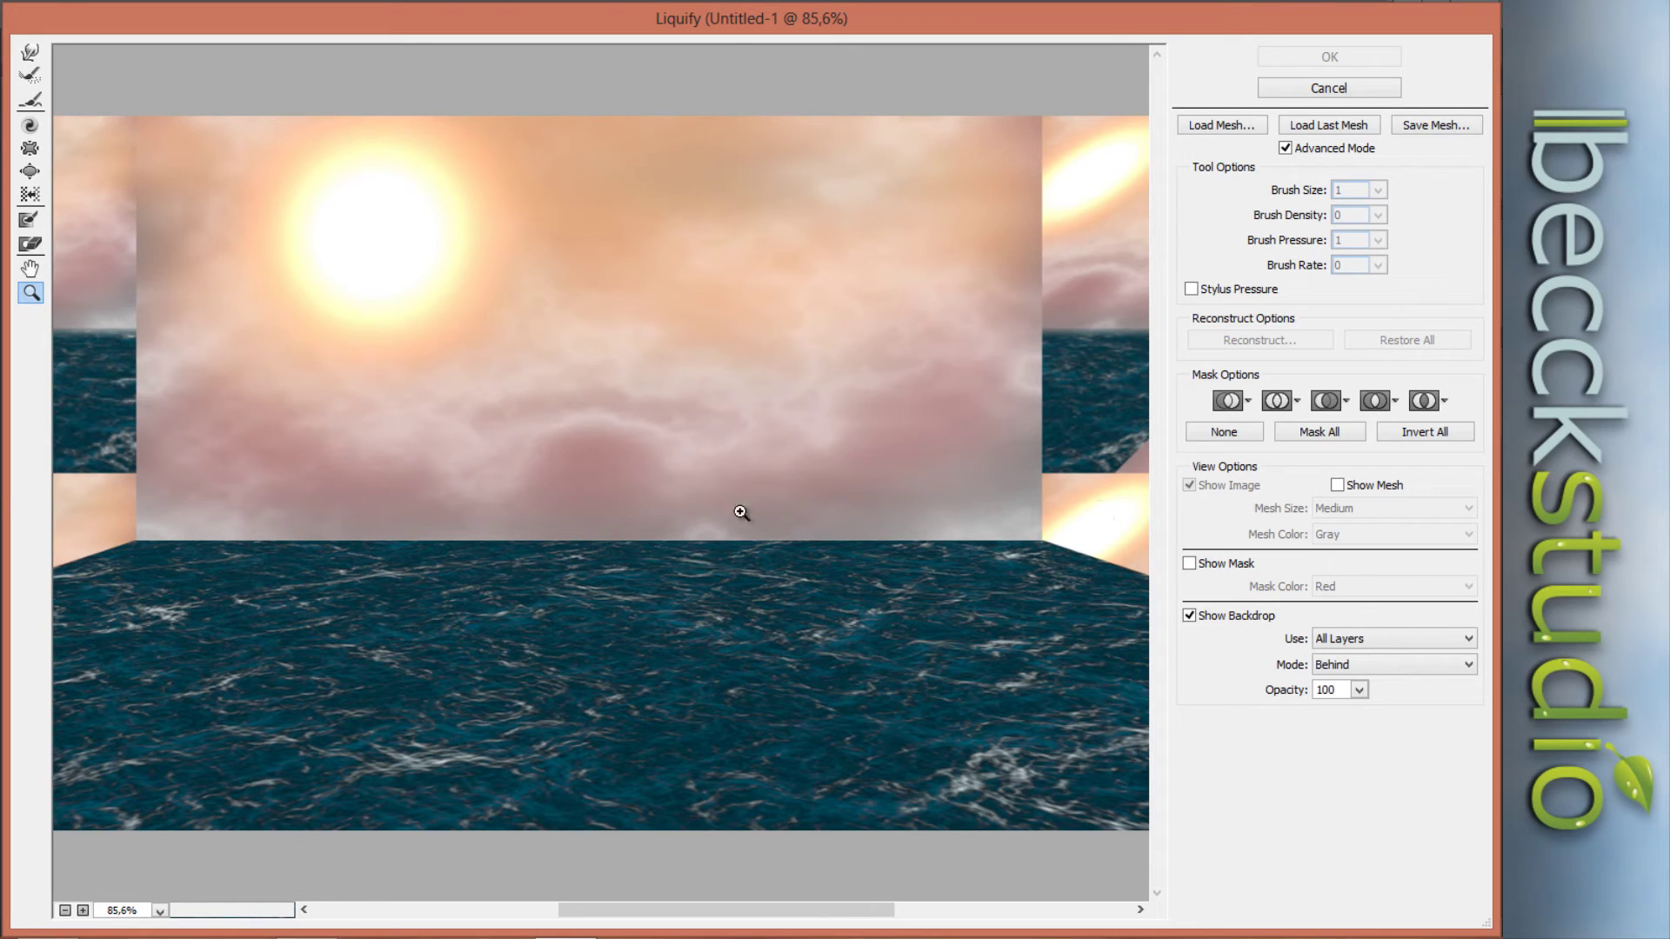
click(29, 55)
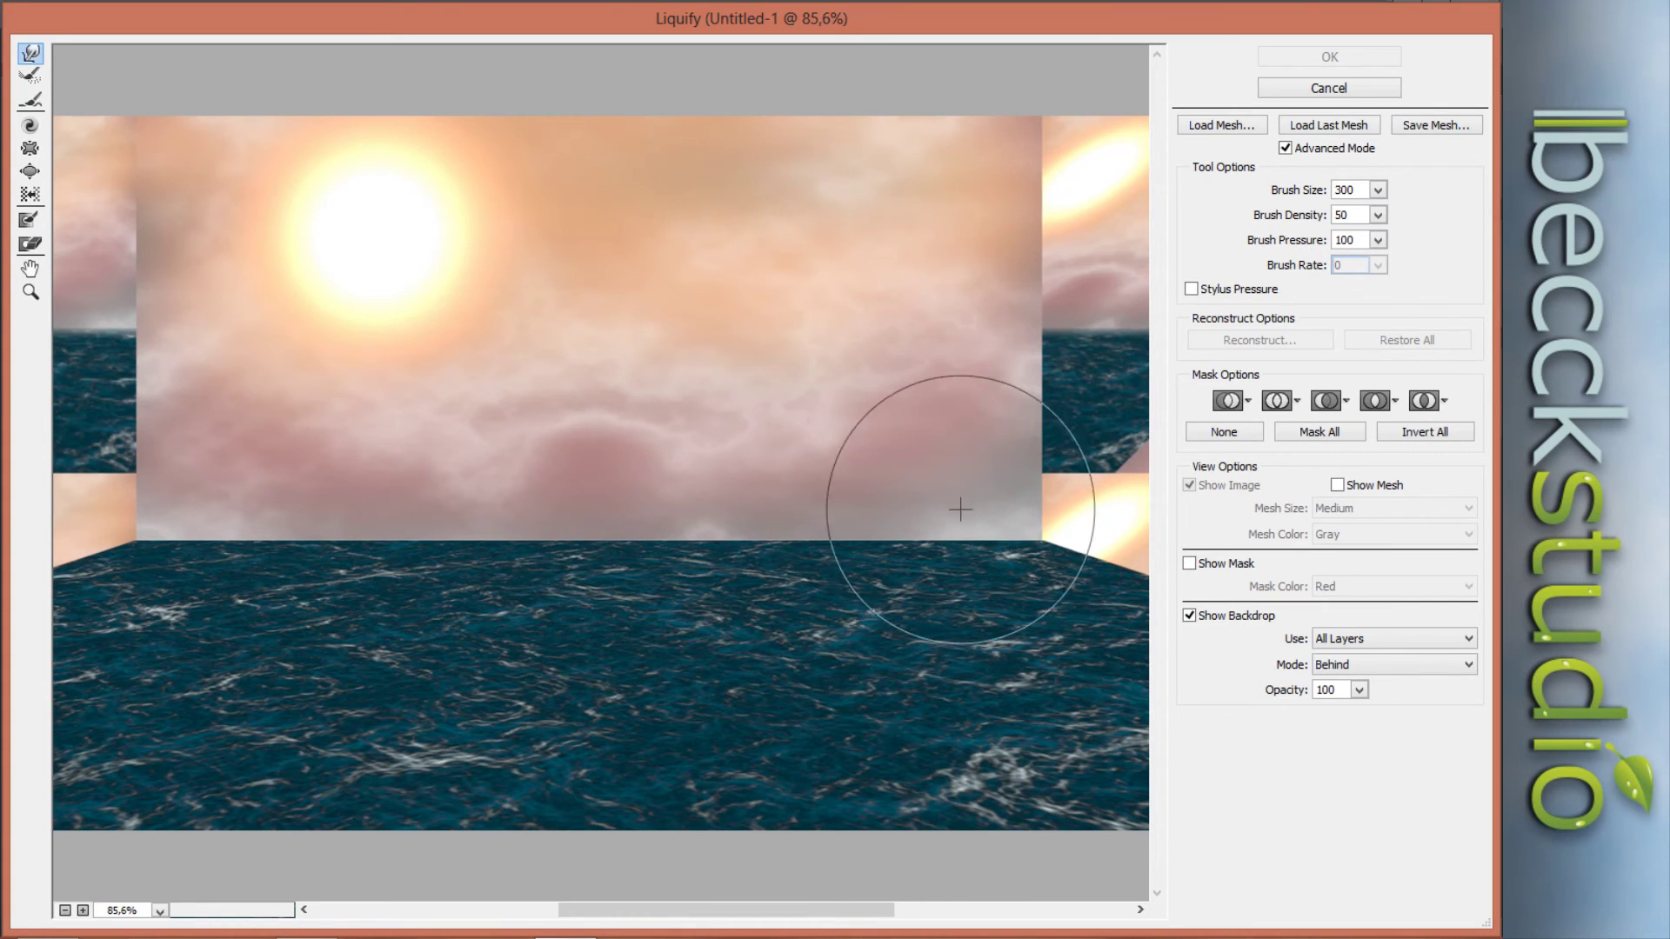
drag(1305, 194, 1296, 194)
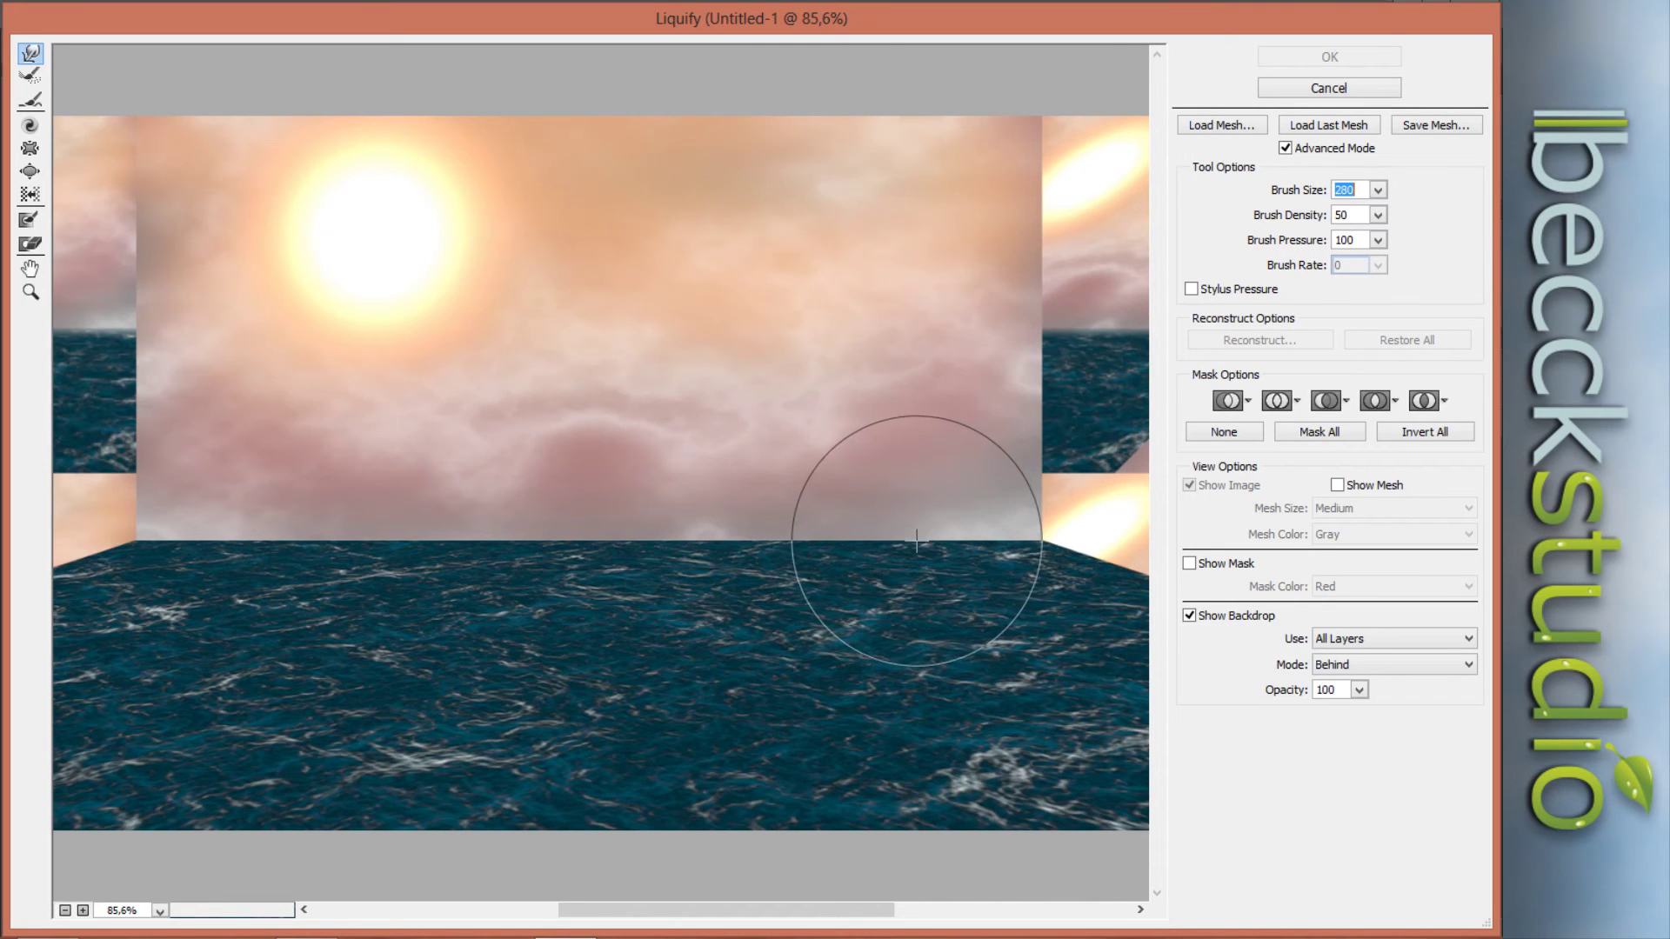
drag(899, 549, 827, 551)
drag(700, 553, 687, 549)
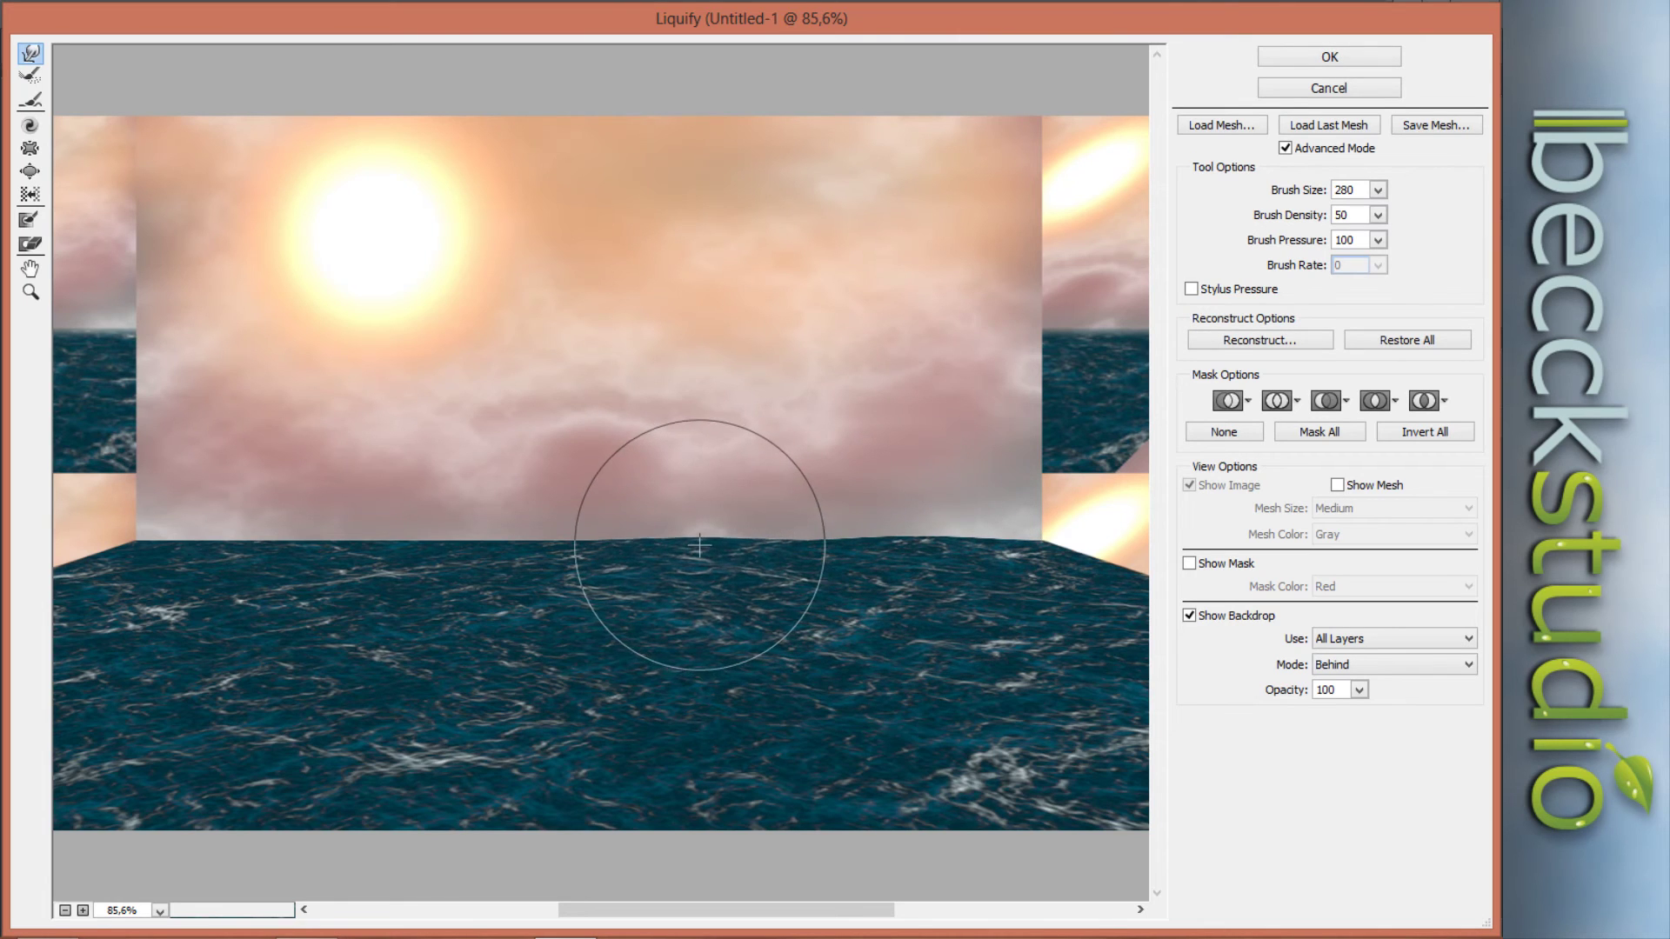
drag(477, 549, 474, 552)
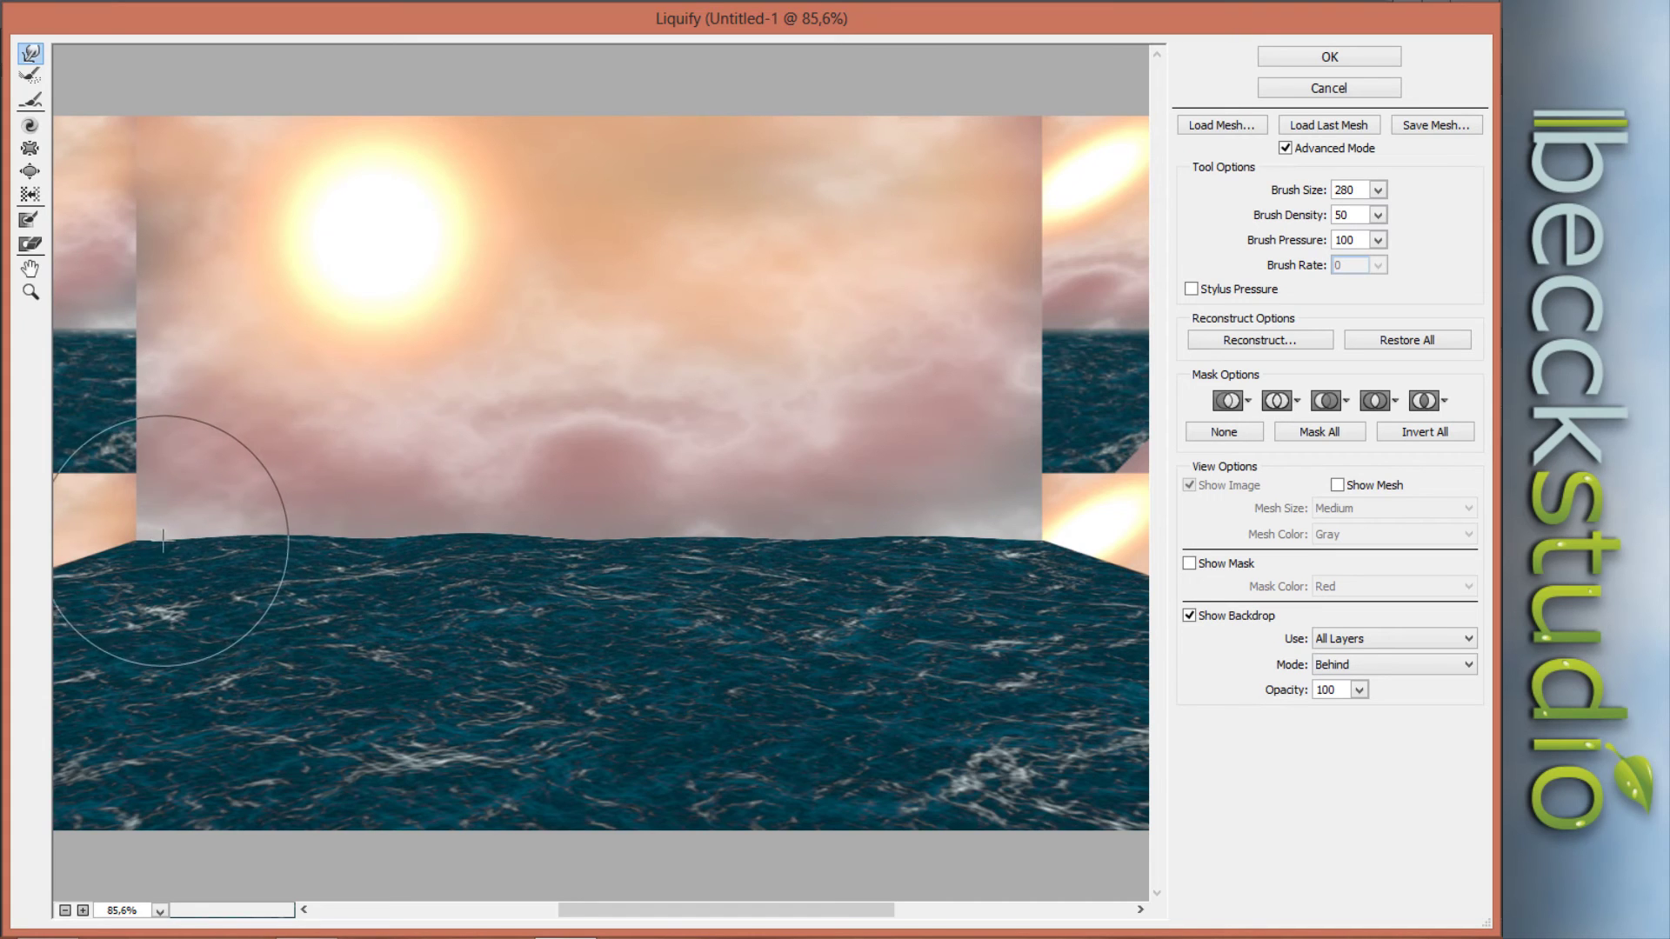
drag(170, 546, 167, 547)
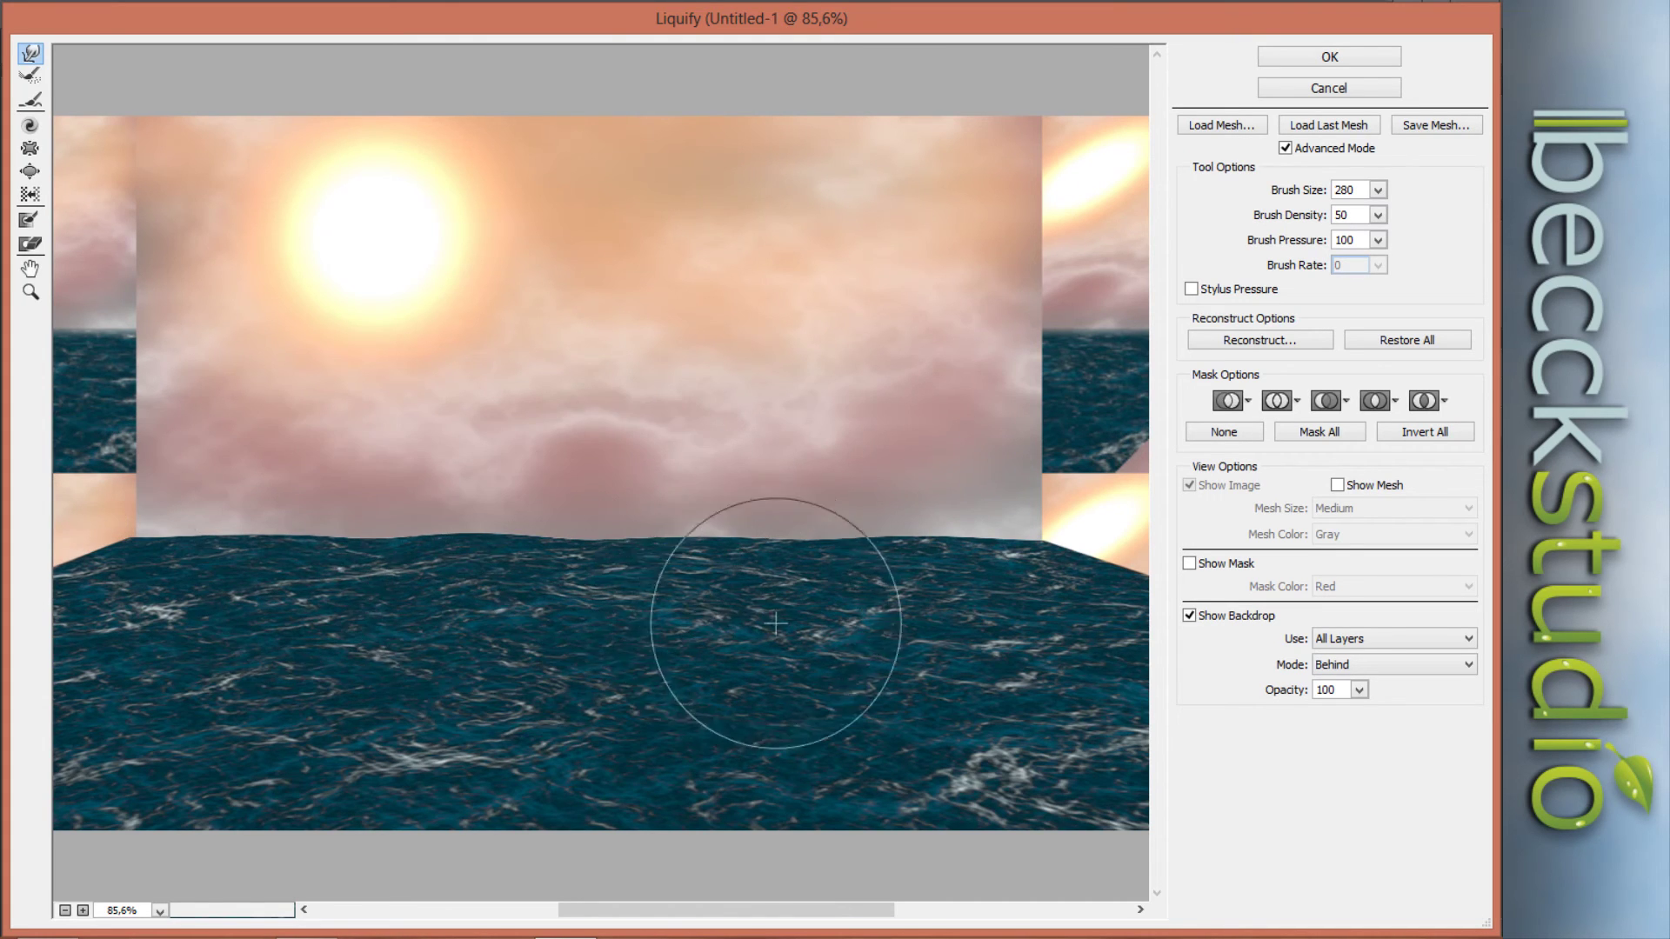
click(1323, 59)
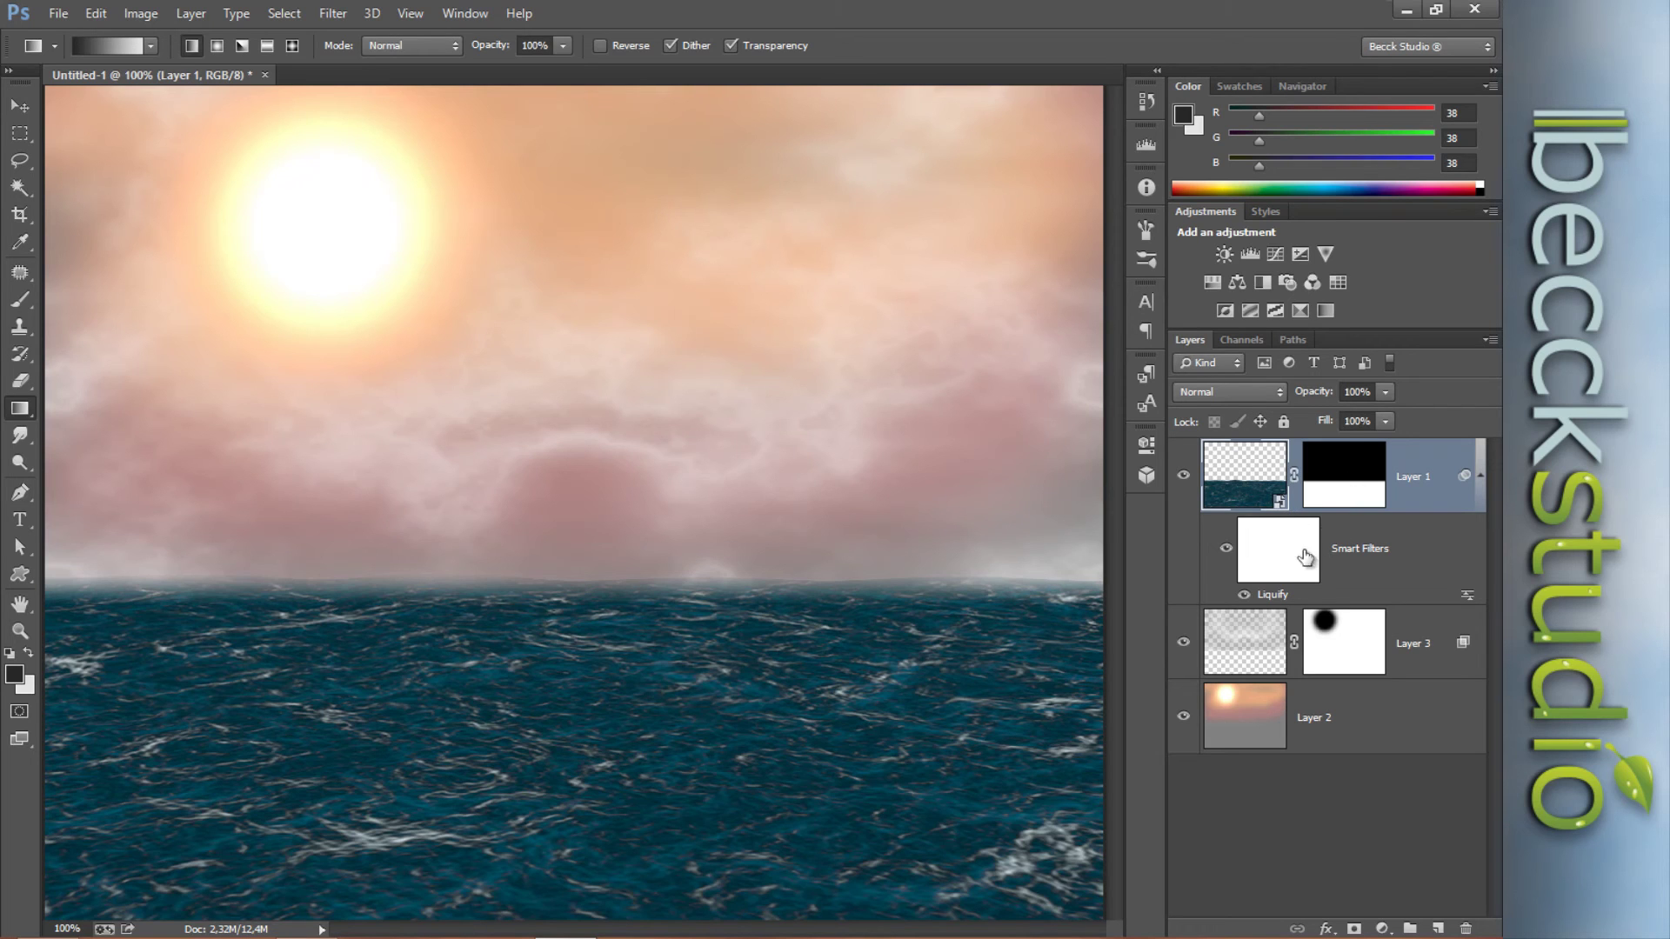
- Edit the water layer's Liquify smart filter, raising four more pronounced wave crests along the horizon with the Forward Warp brush
double_click(1267, 597)
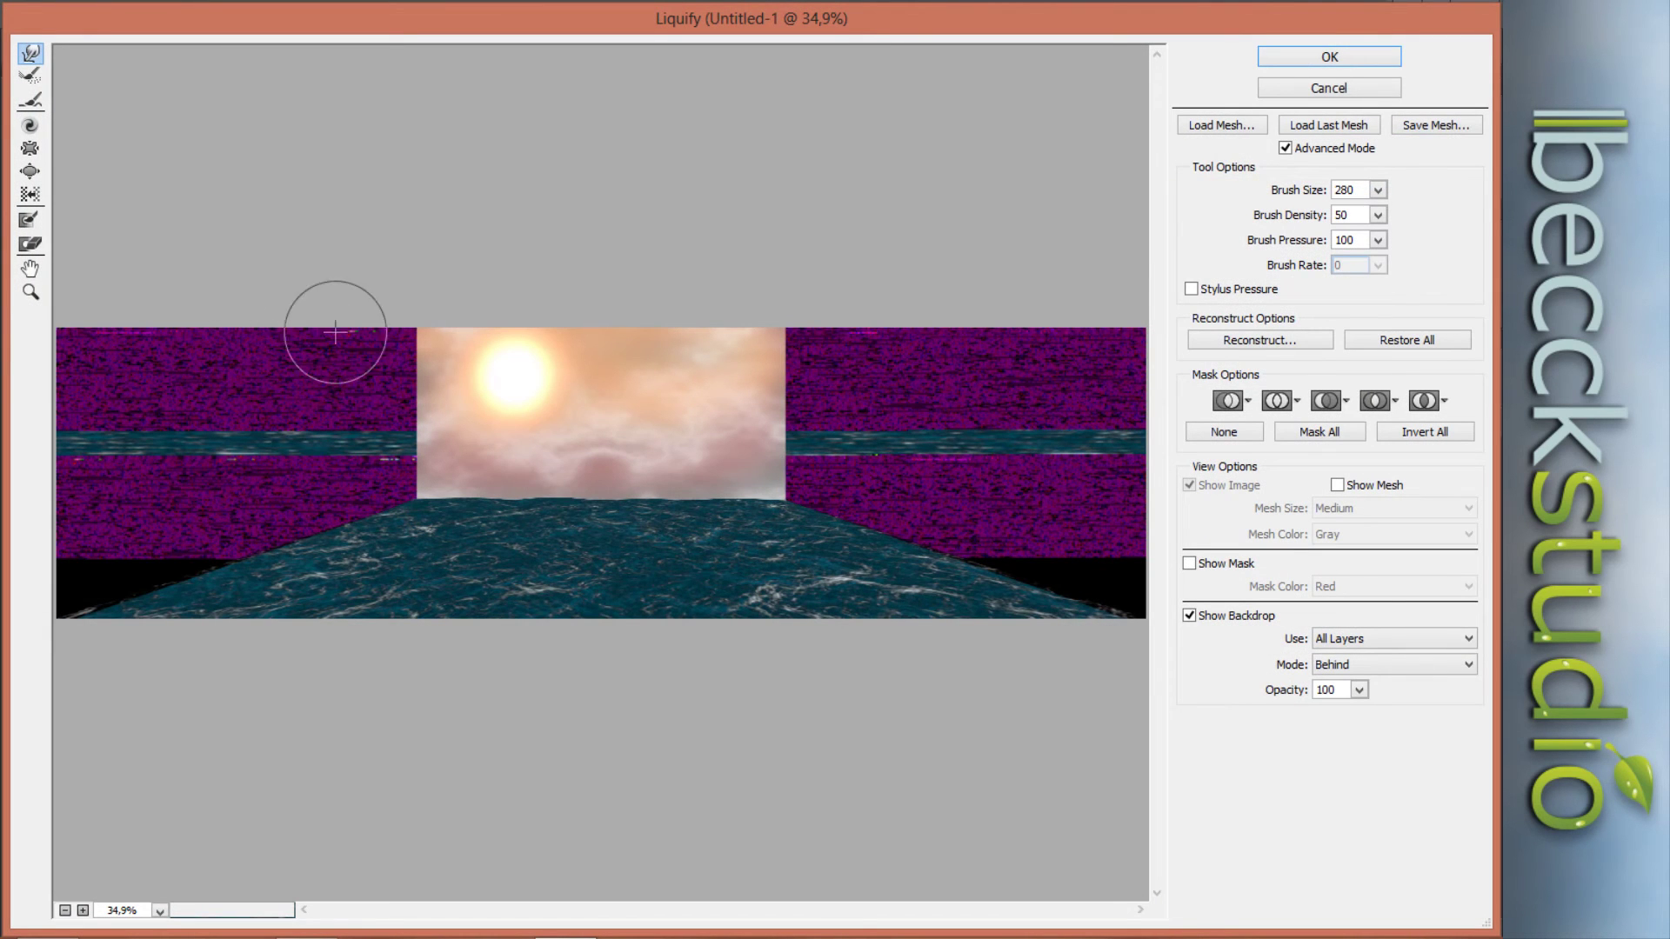
click(30, 293)
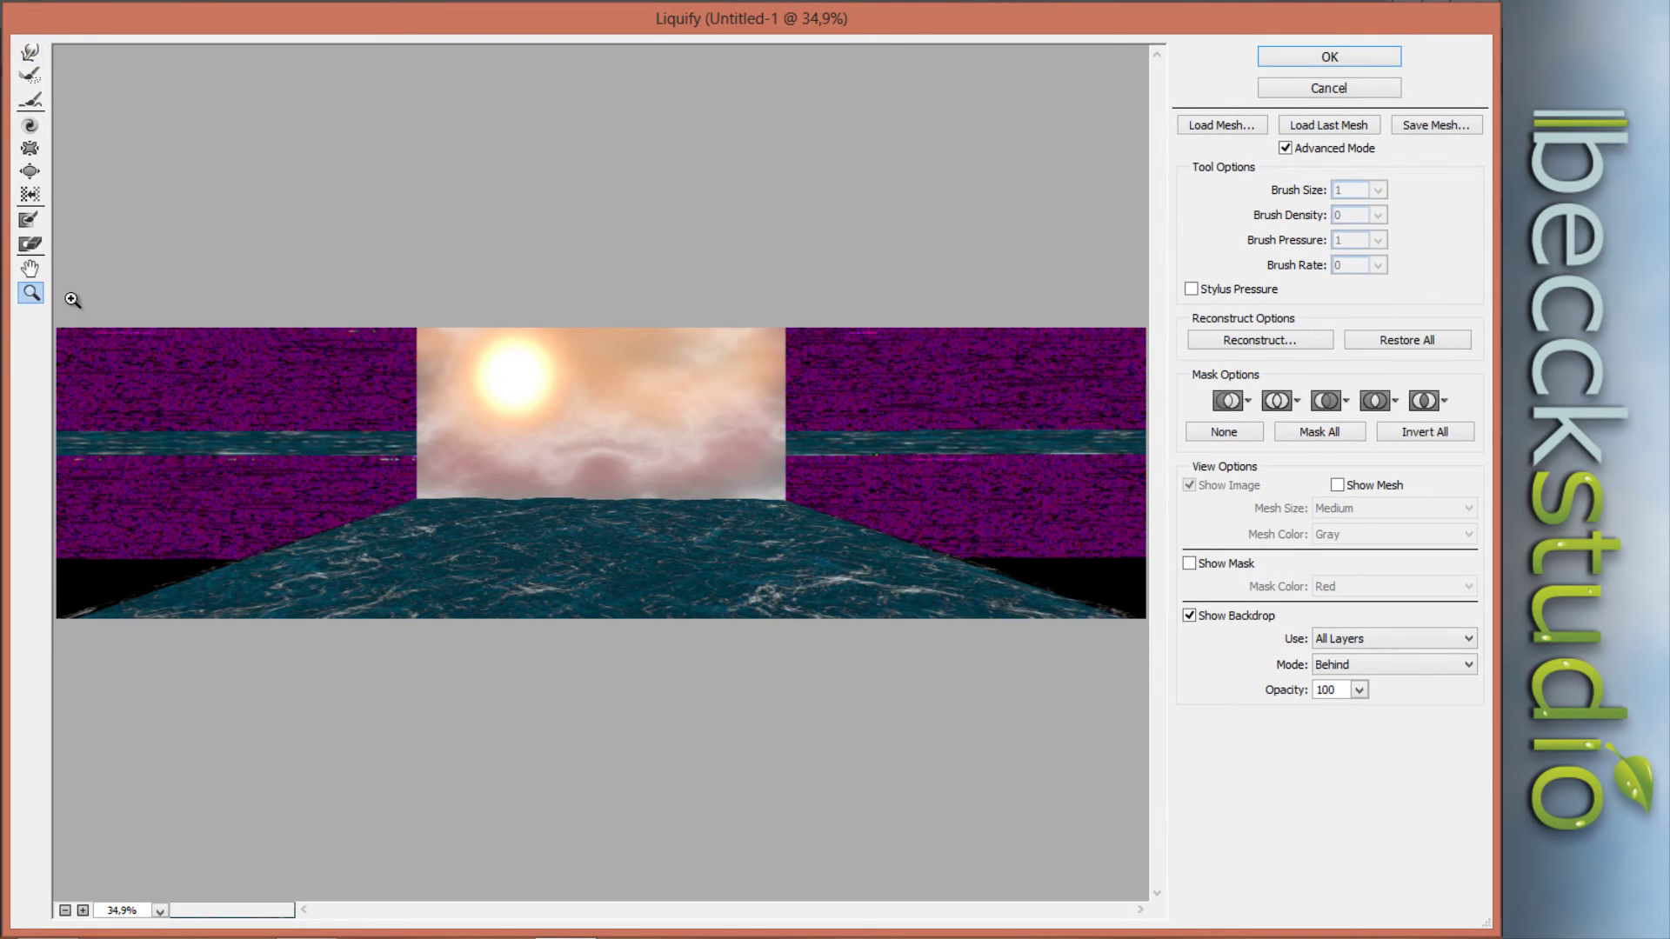
mouse_move(387, 317)
mouse_down()
mouse_move(642, 444)
mouse_move(813, 490)
mouse_up()
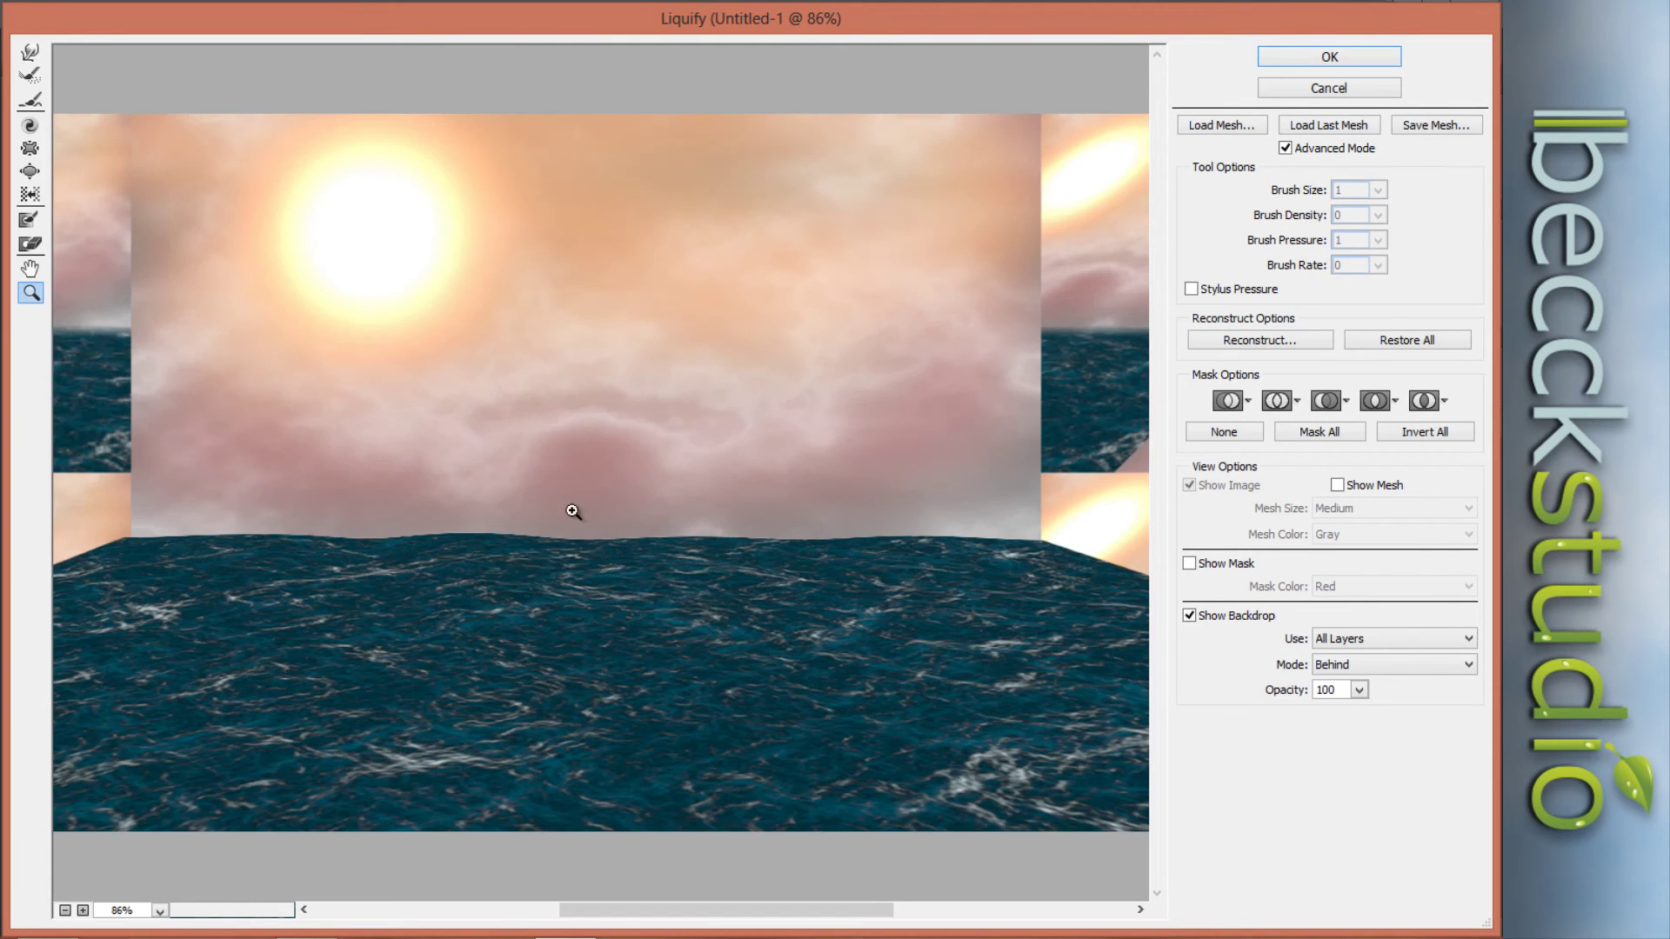
click(30, 54)
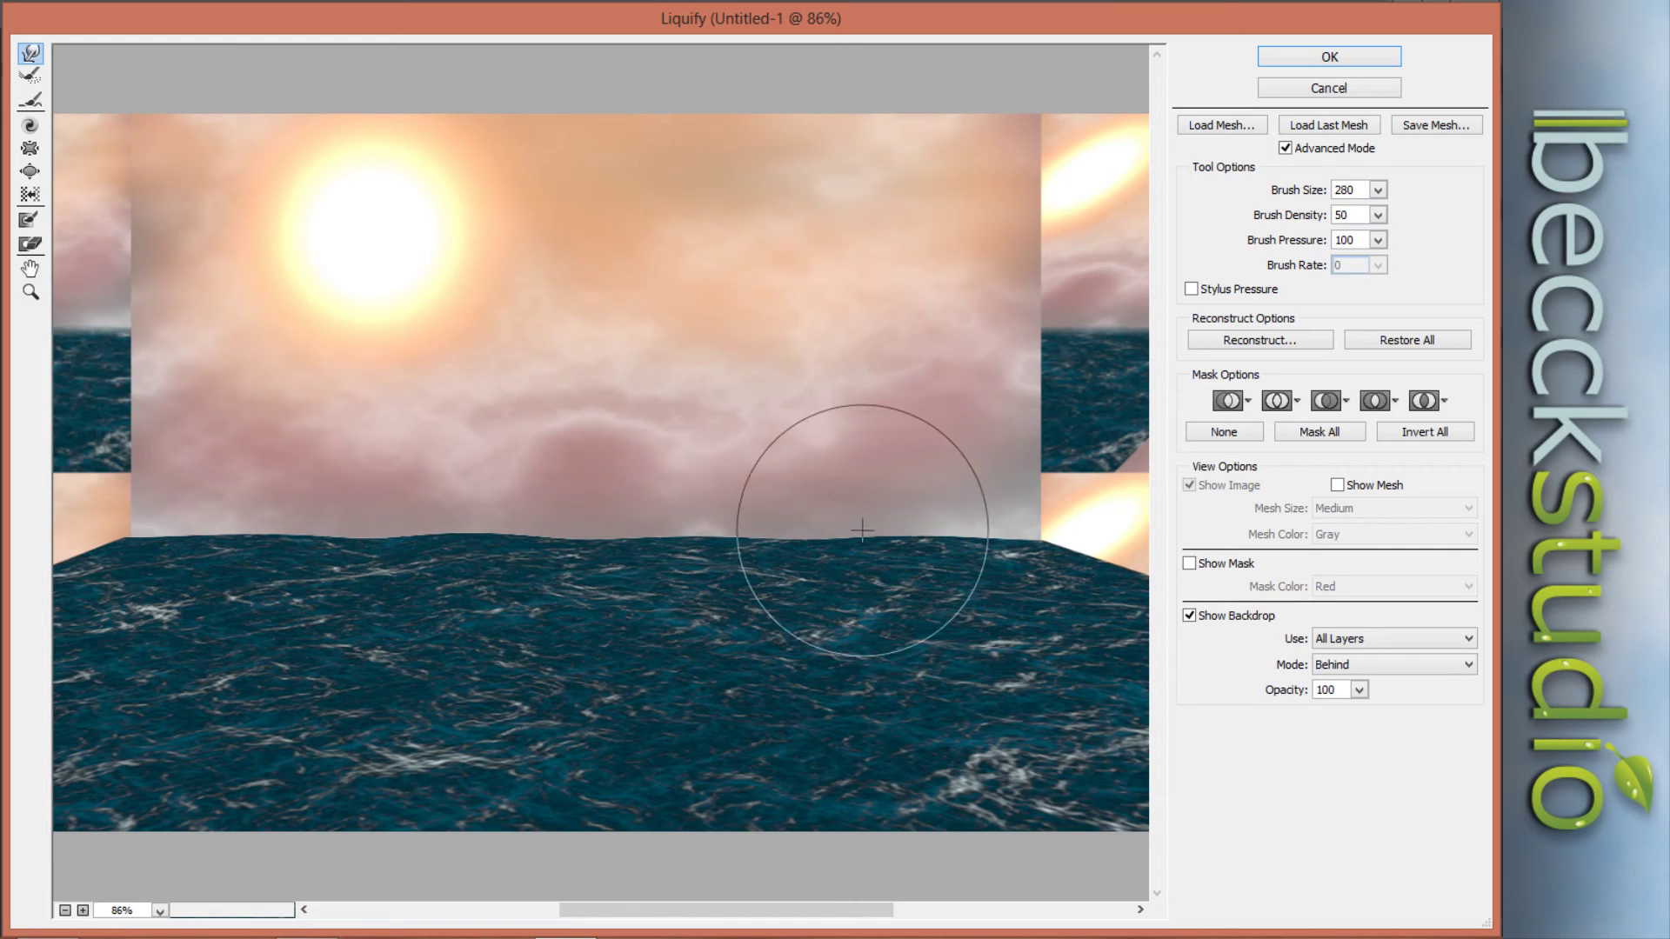
drag(885, 551, 883, 551)
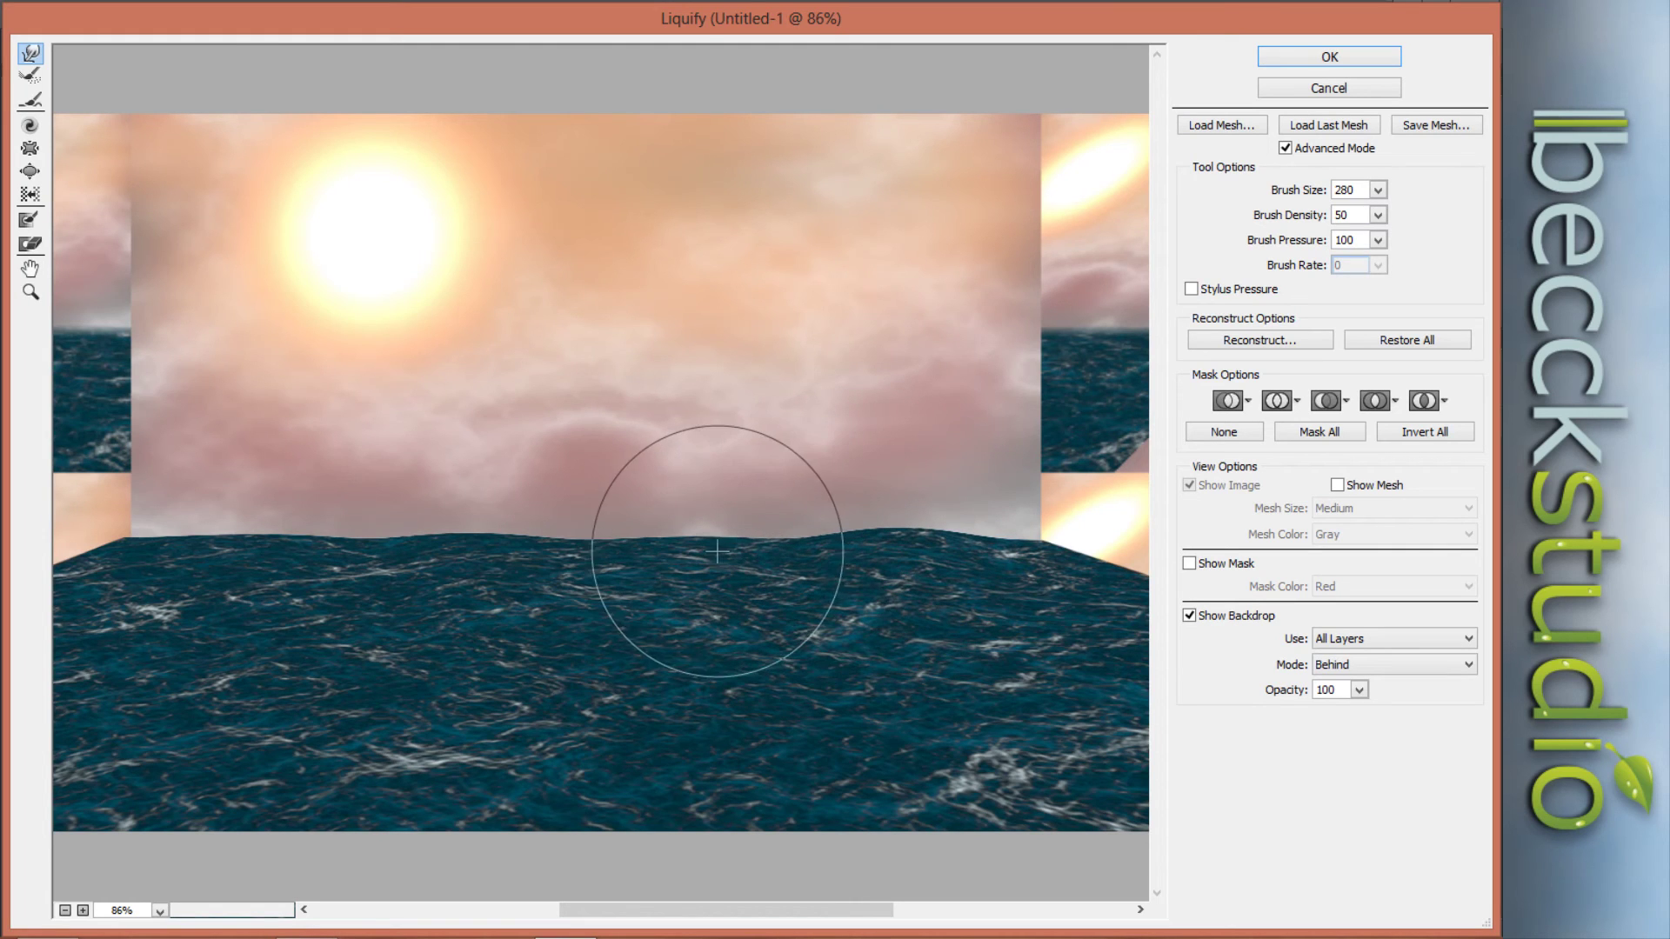
drag(675, 551, 672, 537)
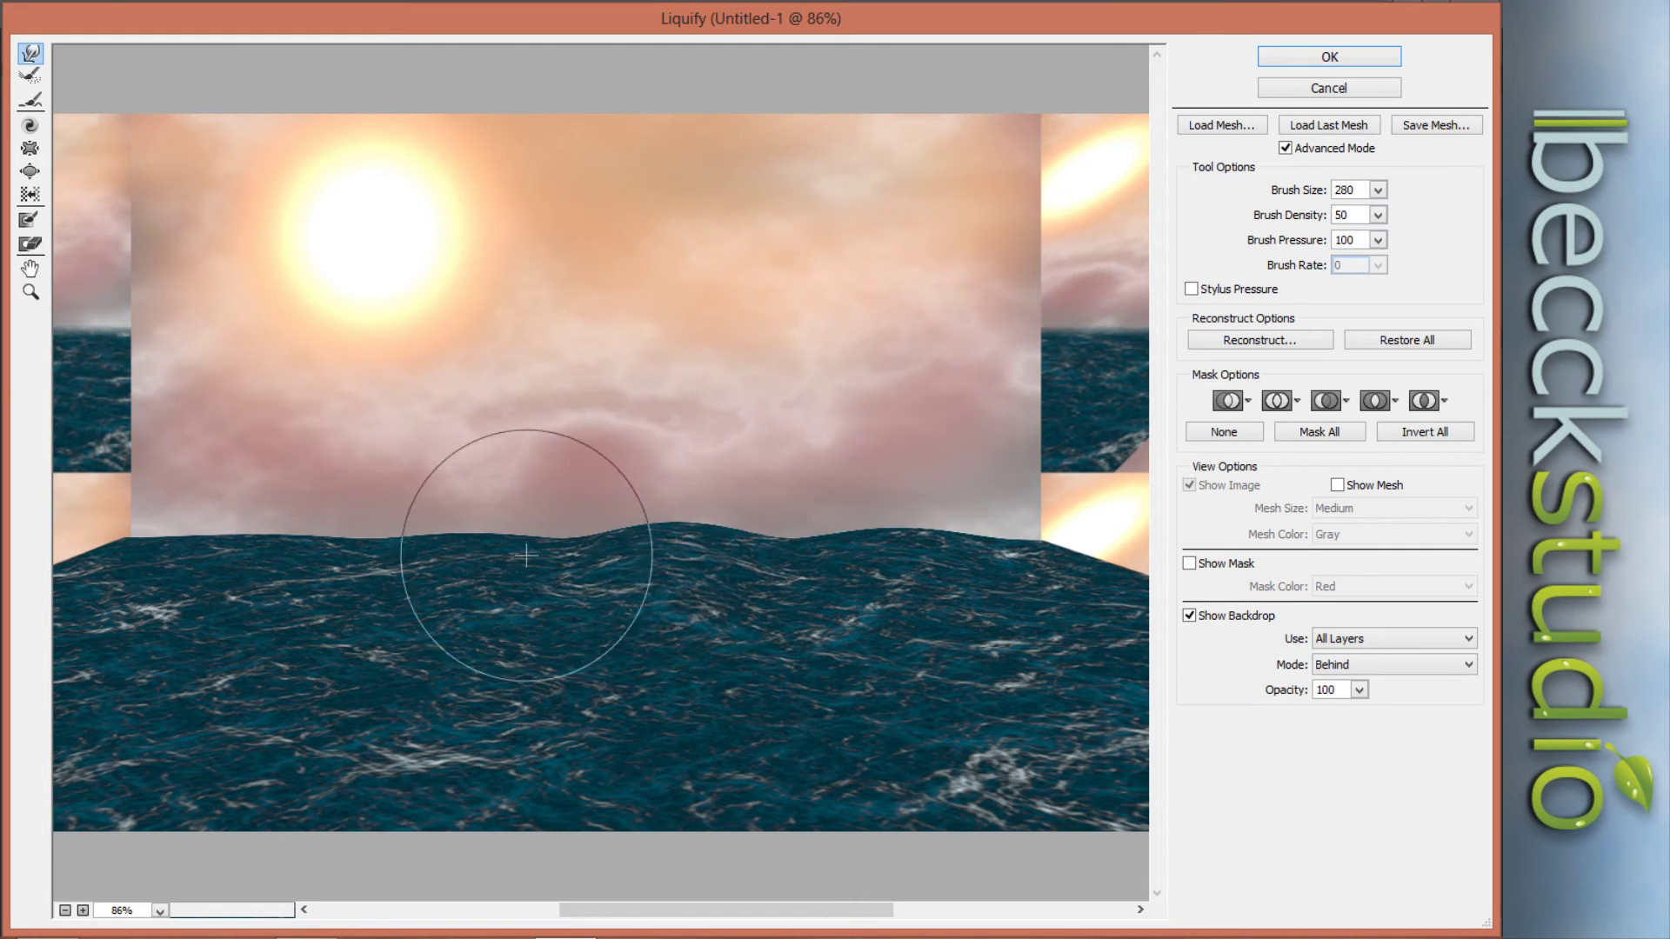
drag(454, 578, 455, 548)
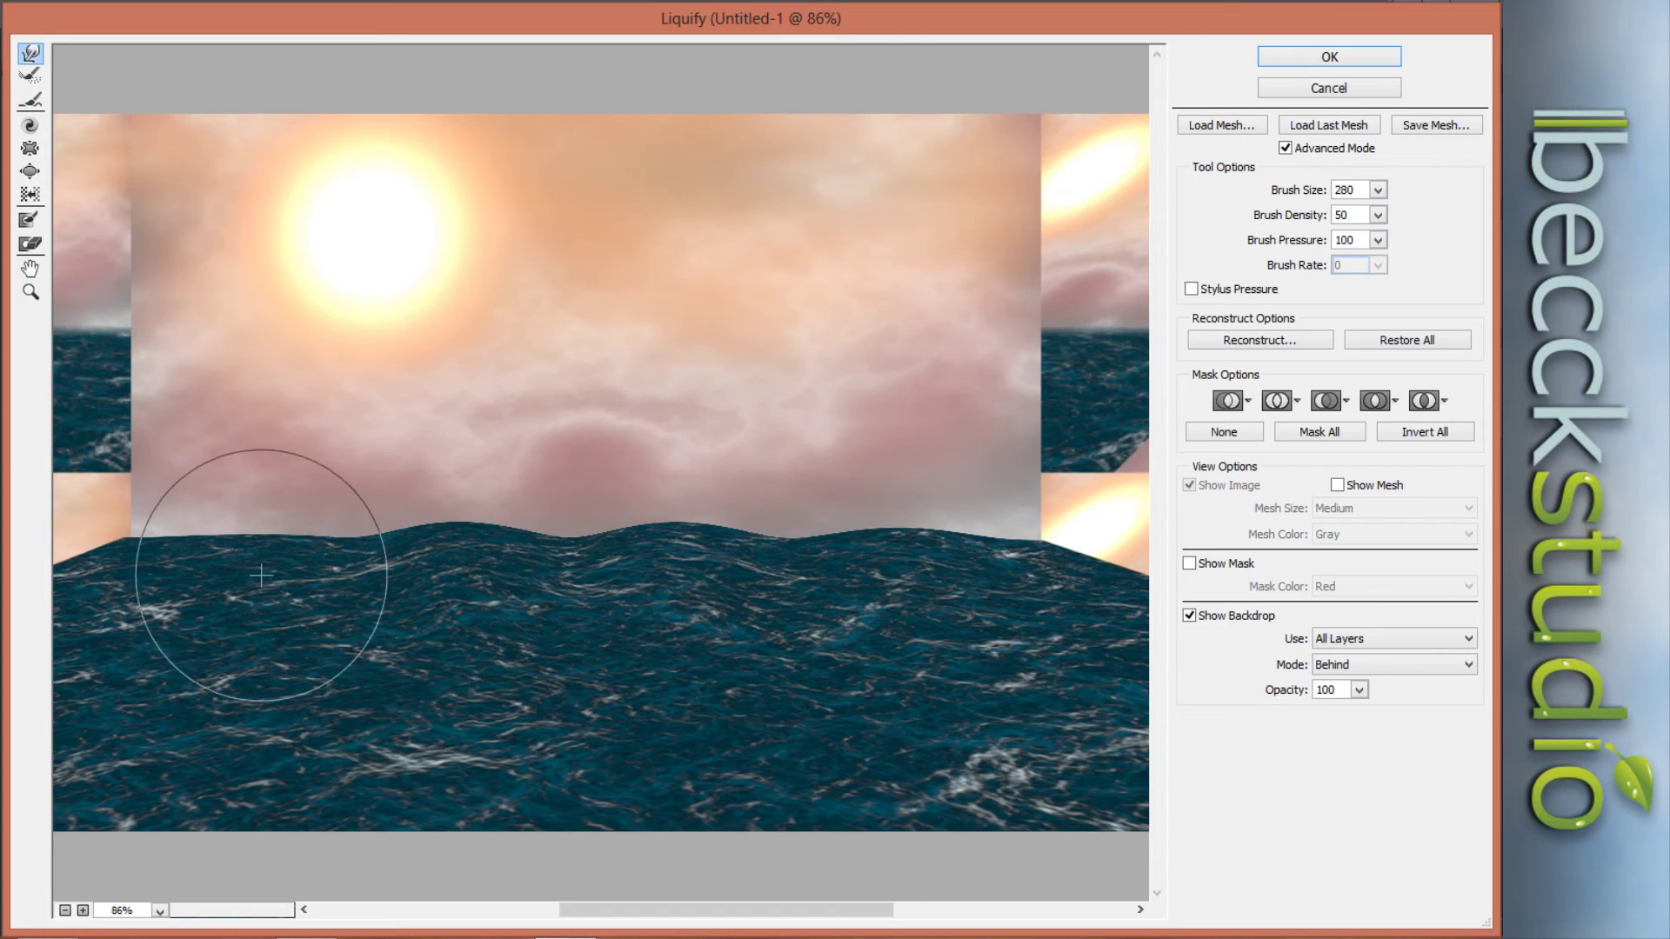
drag(231, 593, 231, 565)
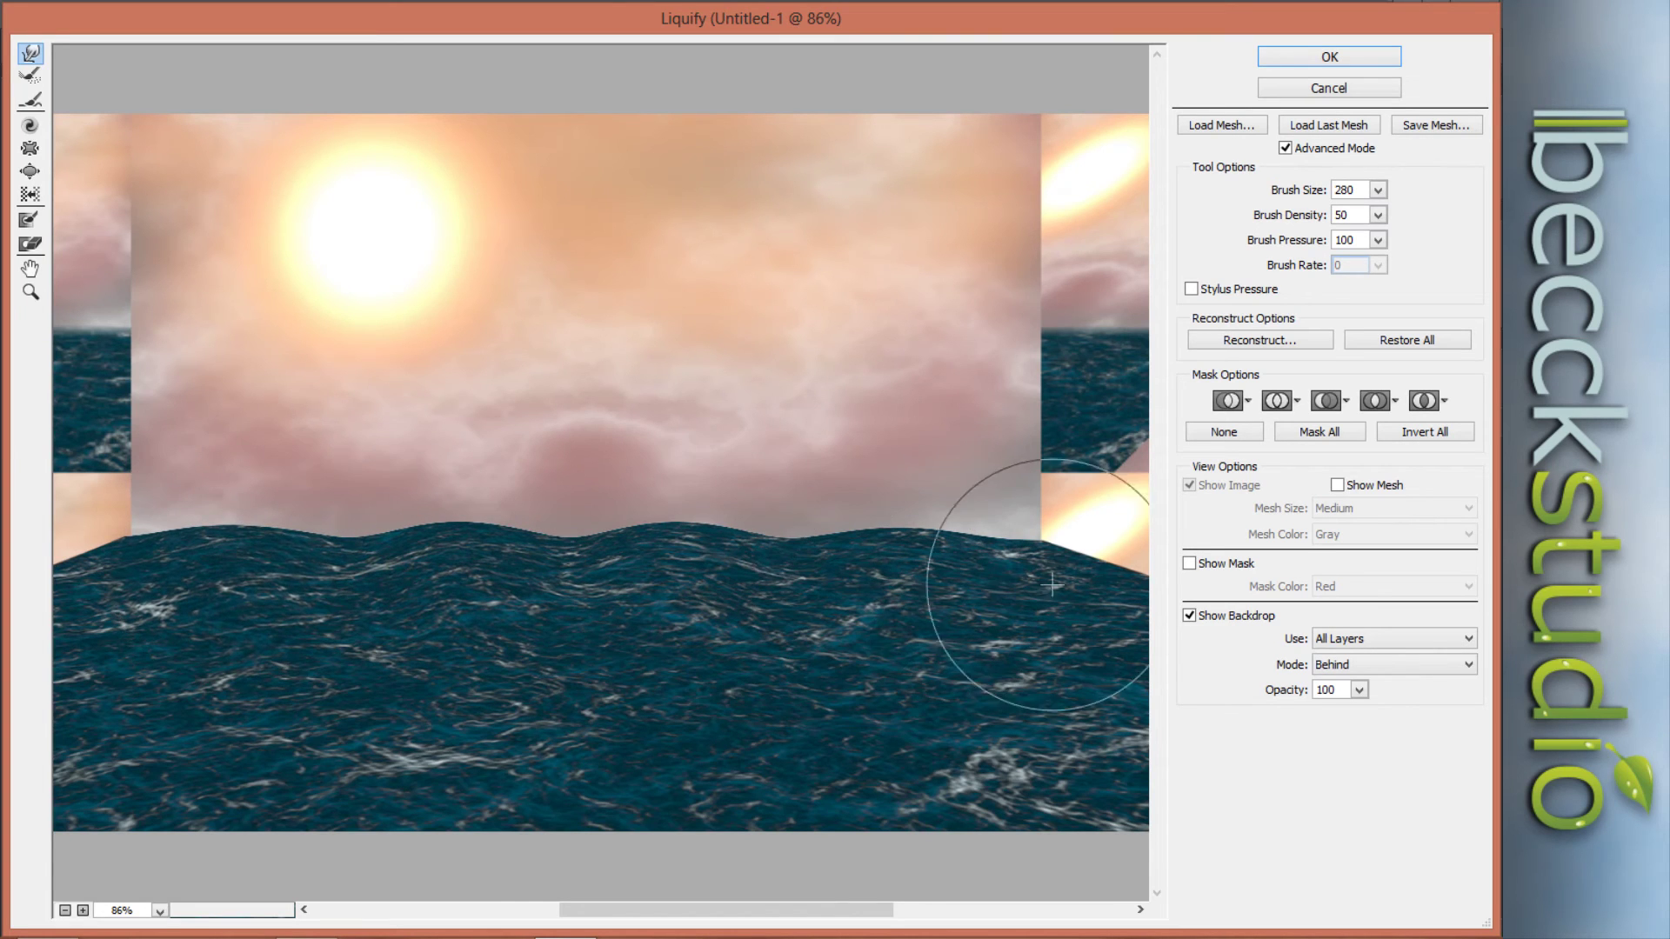
click(1337, 58)
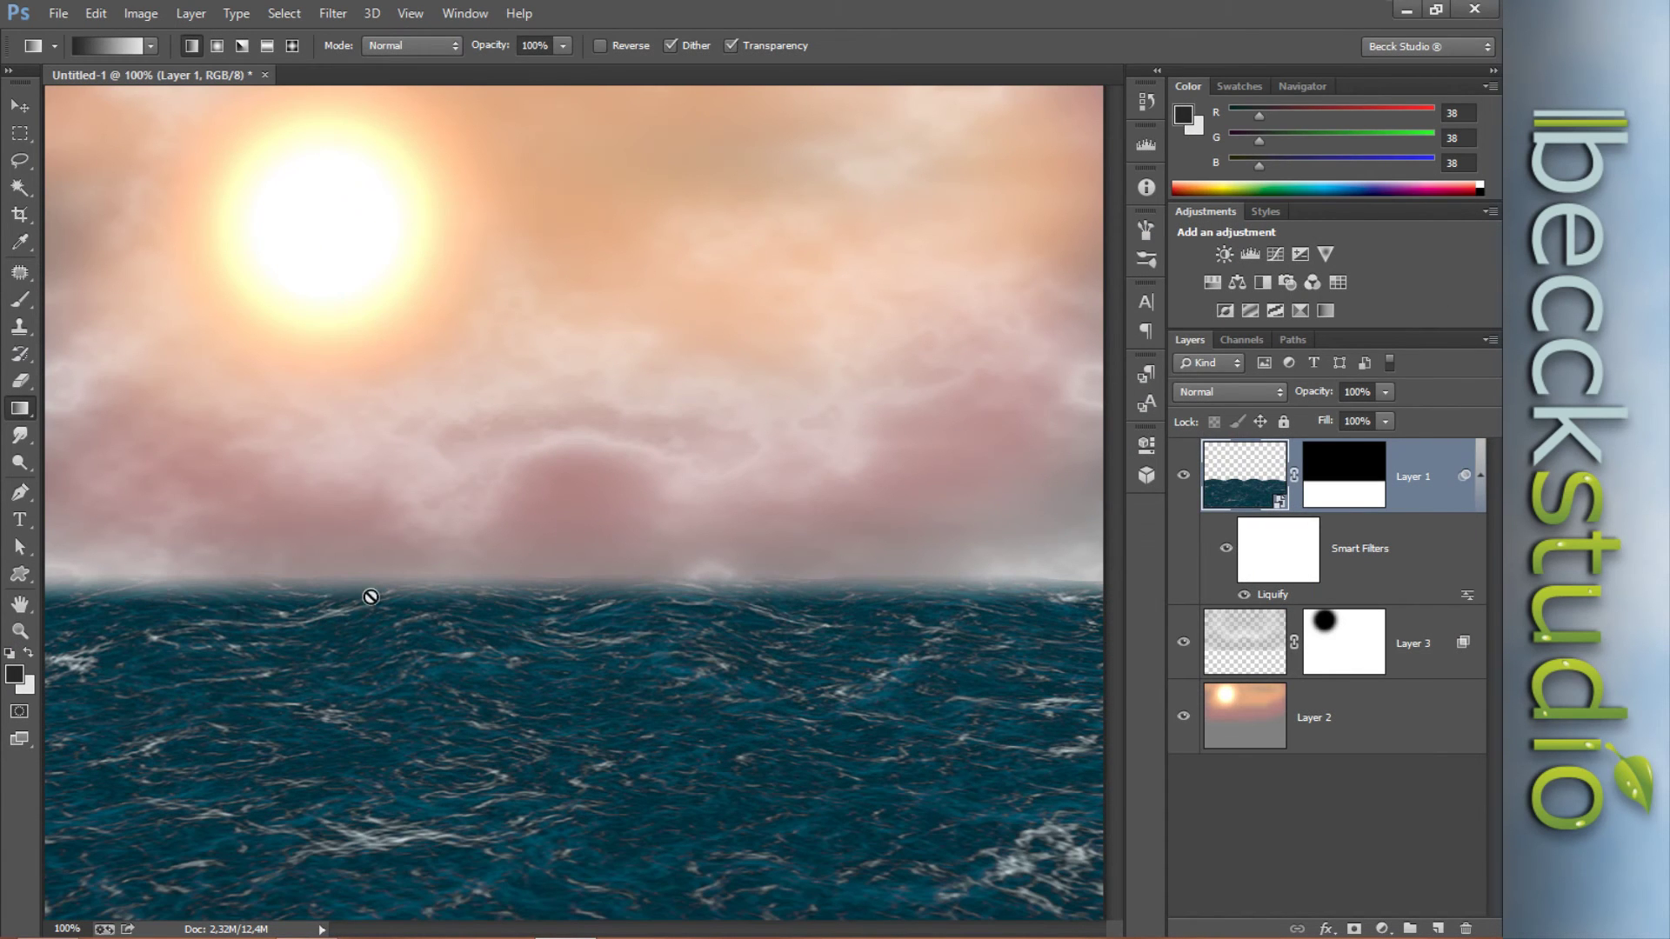
- Apply a Motion Blur to the water layer's mask with a 90° angle and a distance of 40 pixels
click(1344, 483)
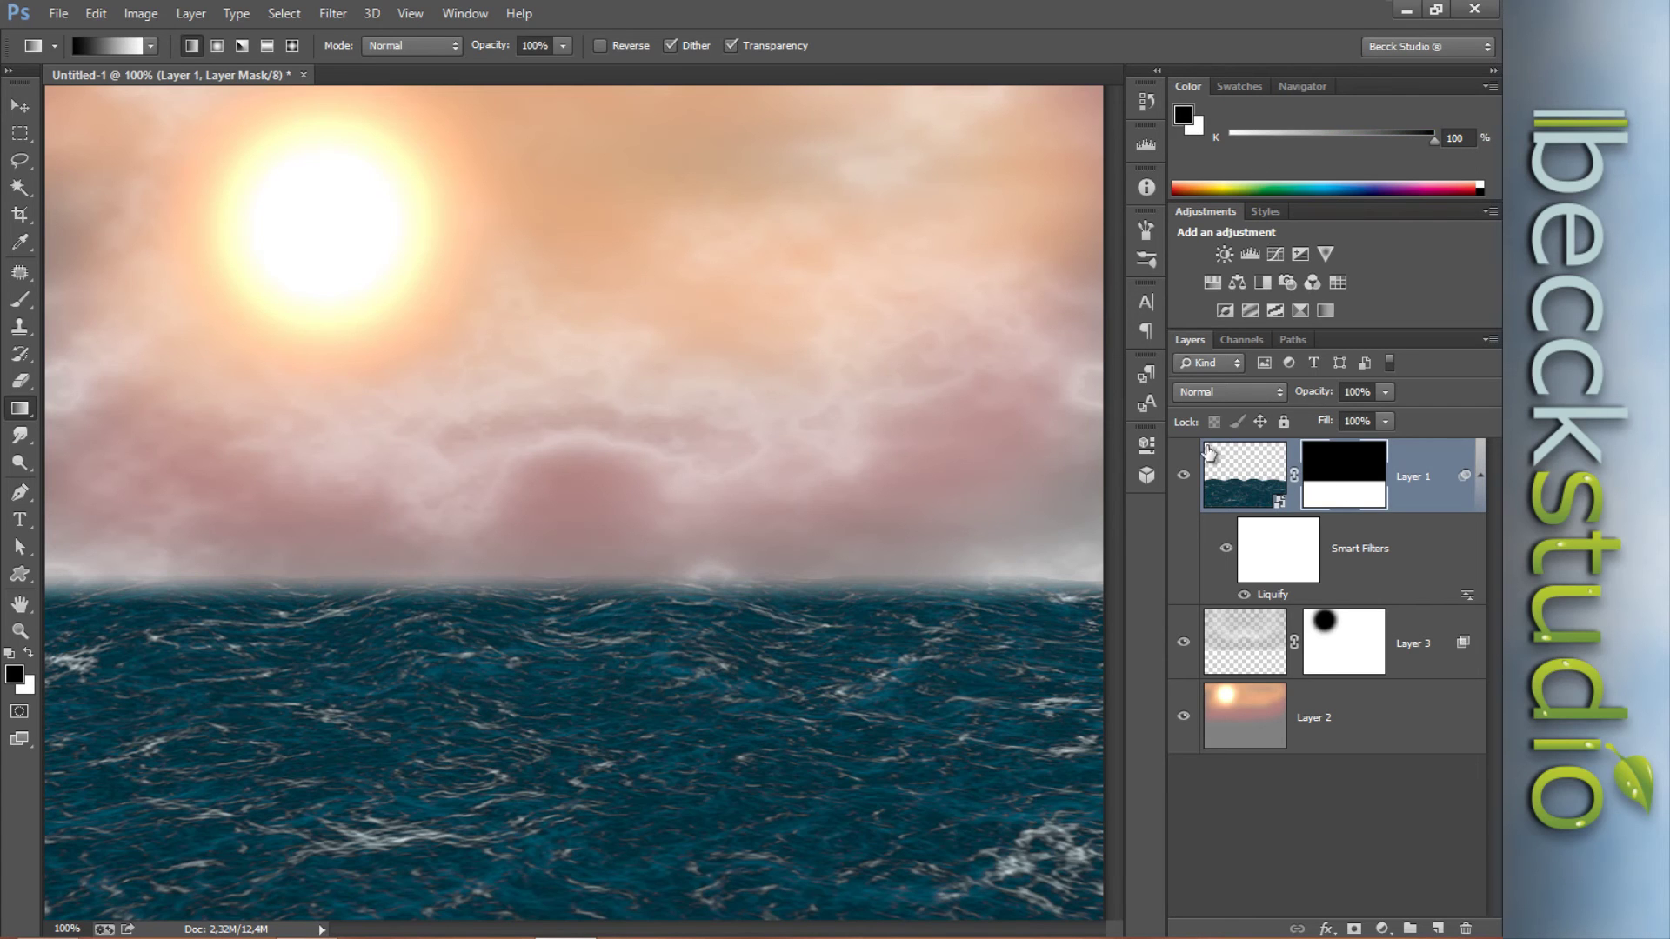
click(333, 13)
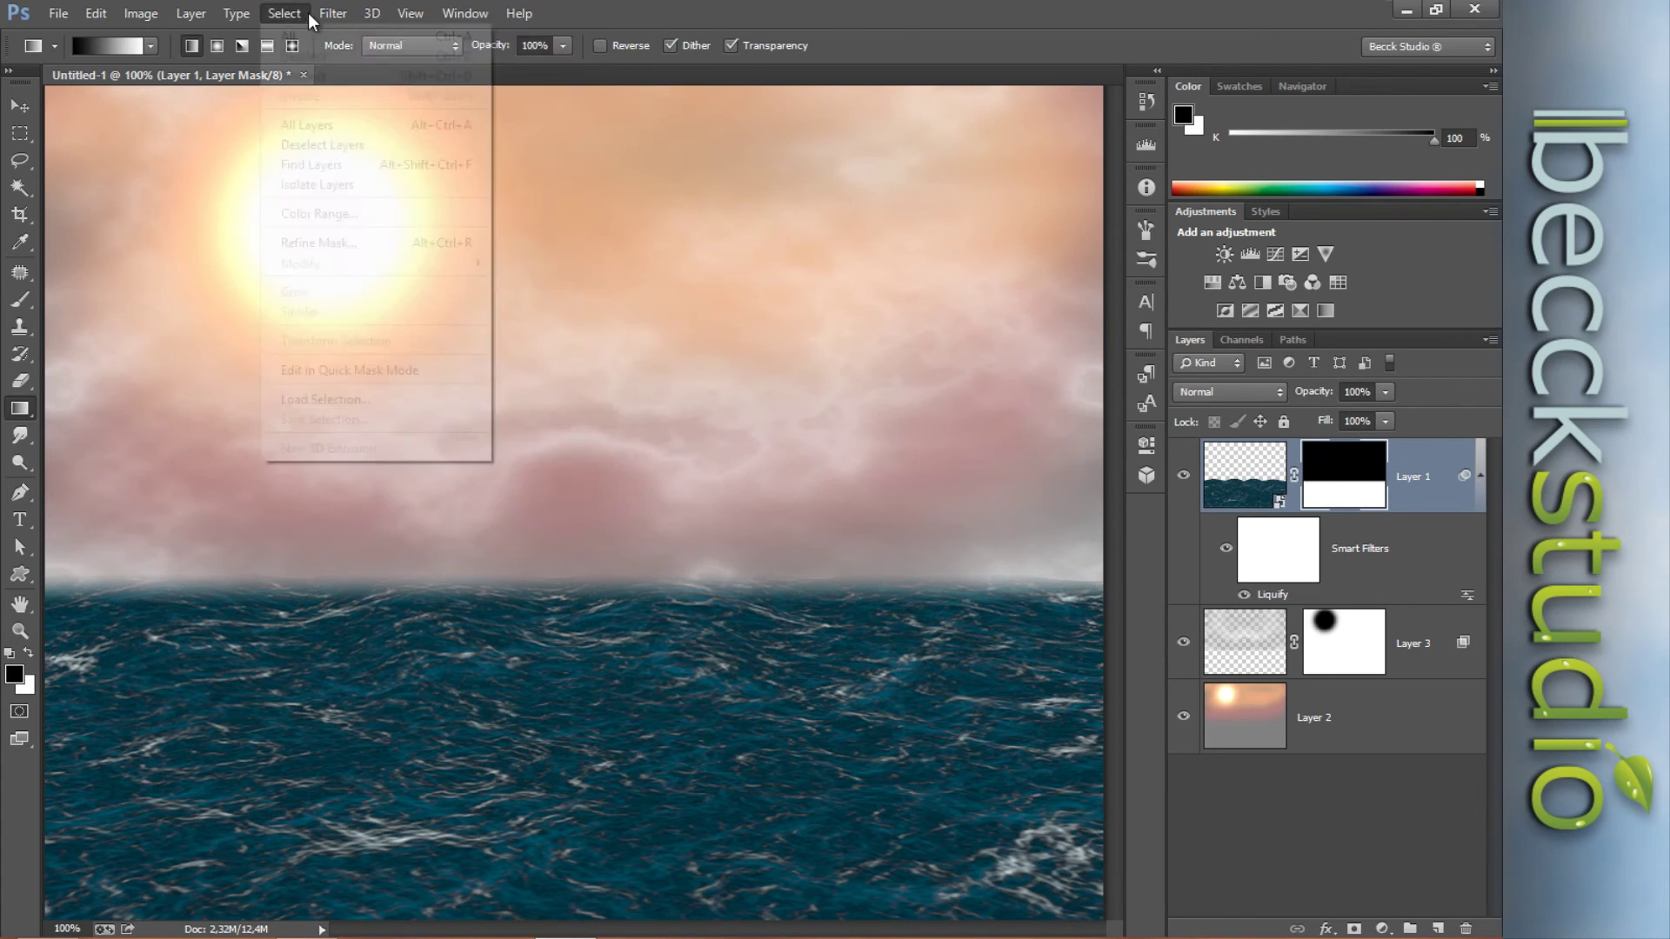
mouse_move(417, 245)
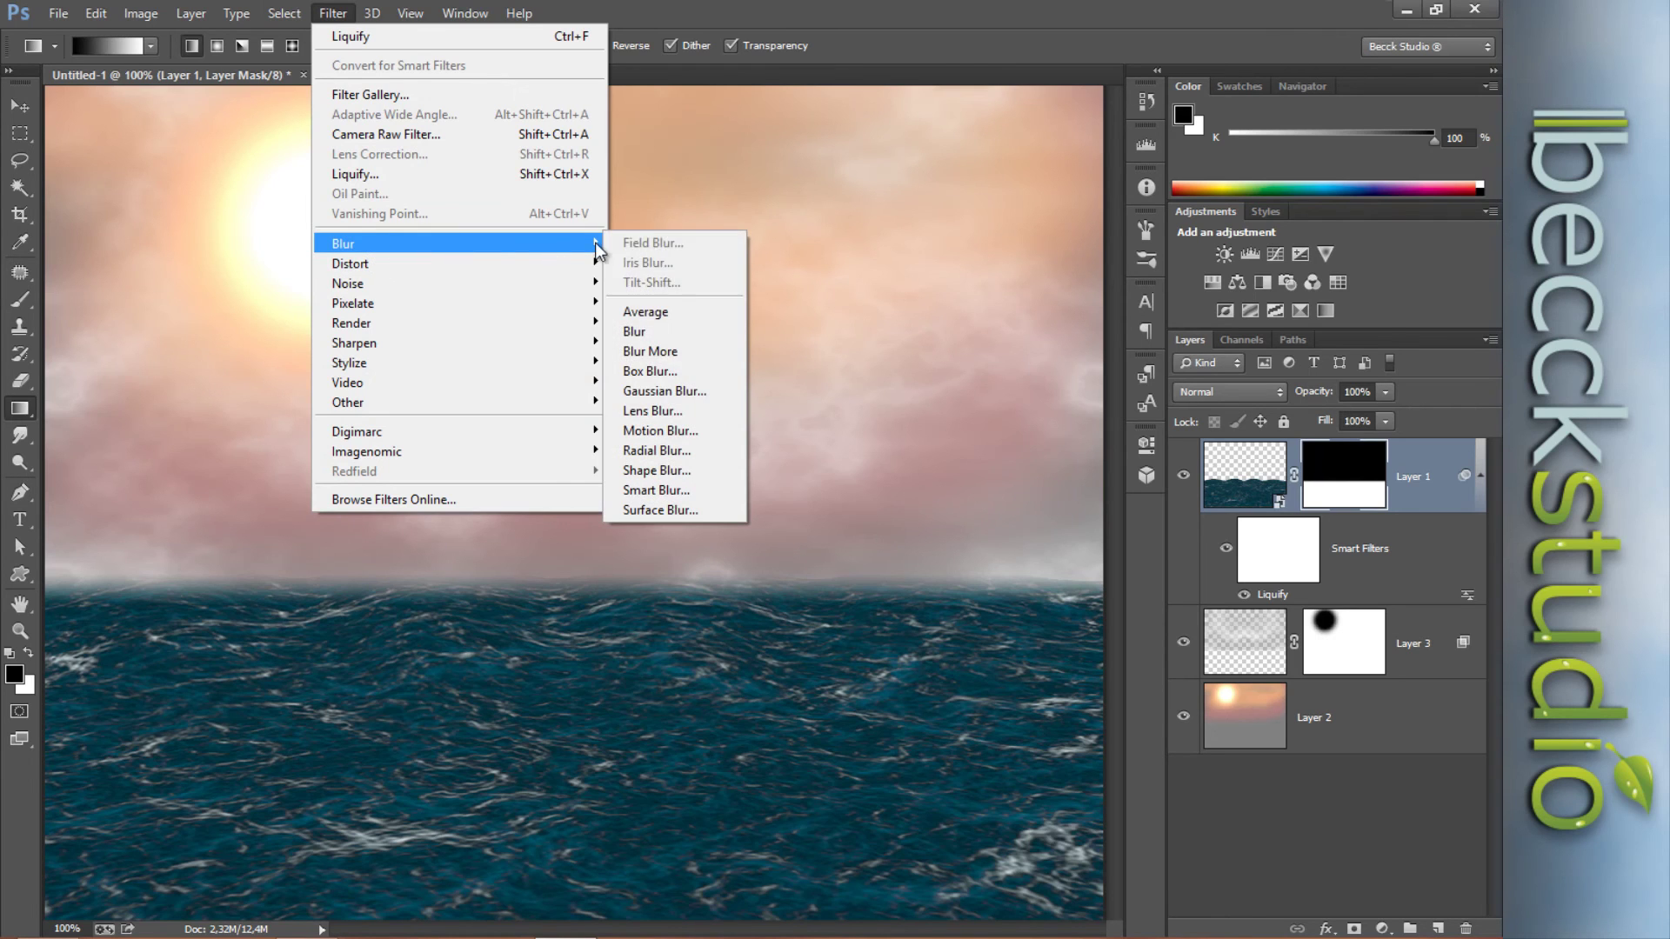
click(687, 431)
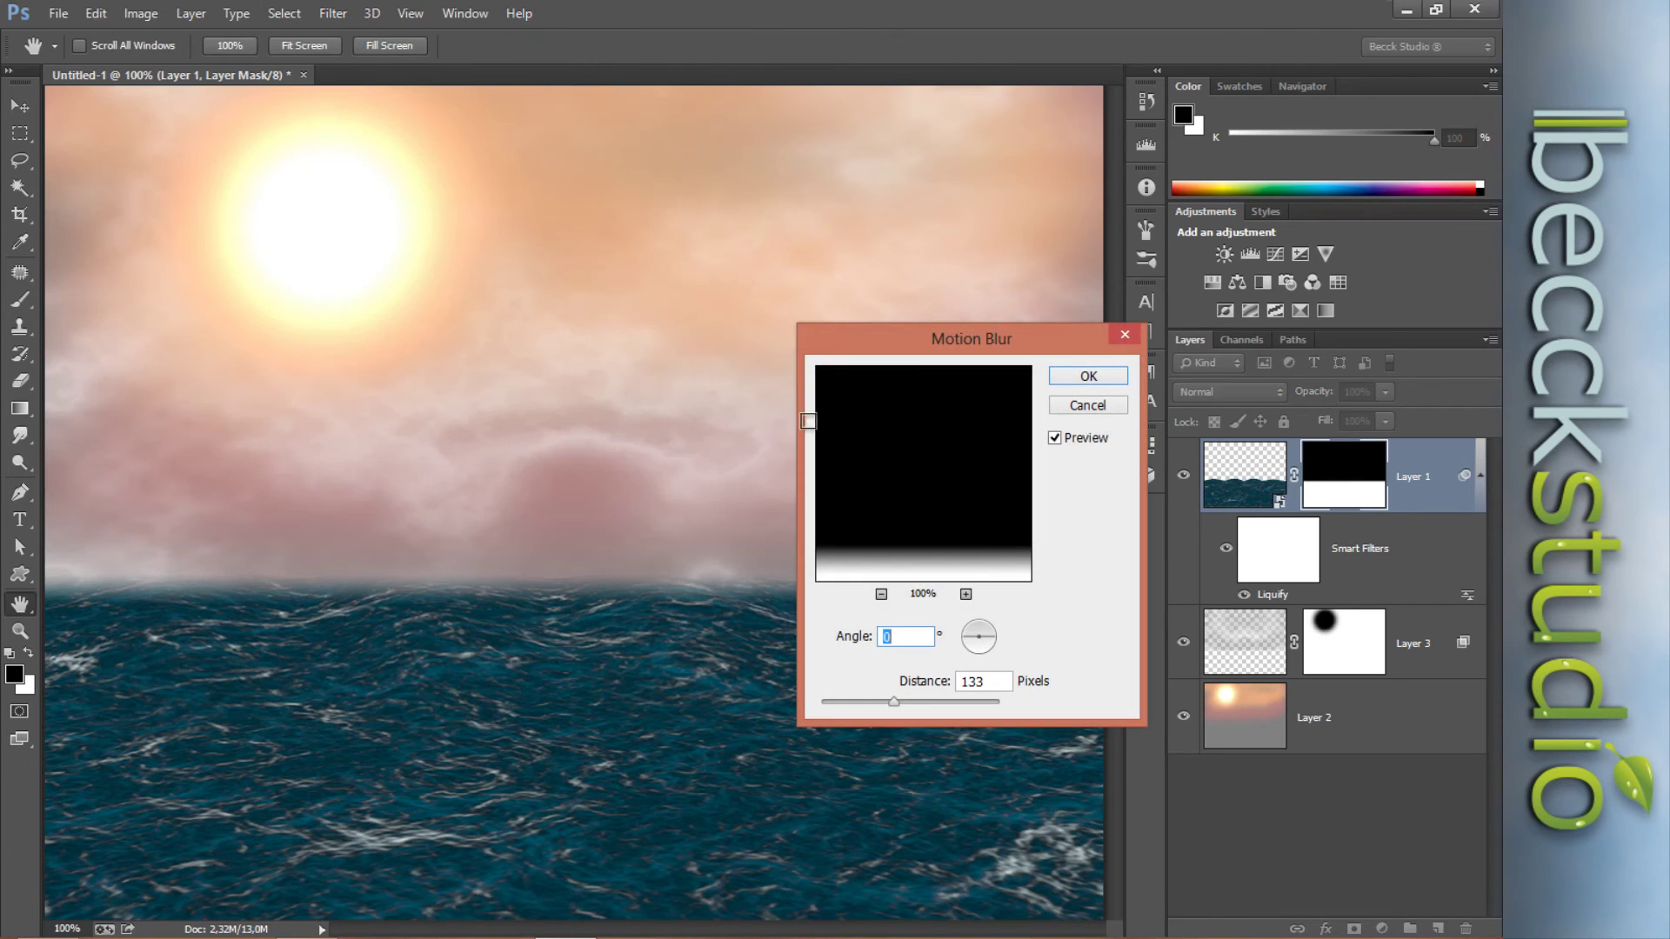
text(90)
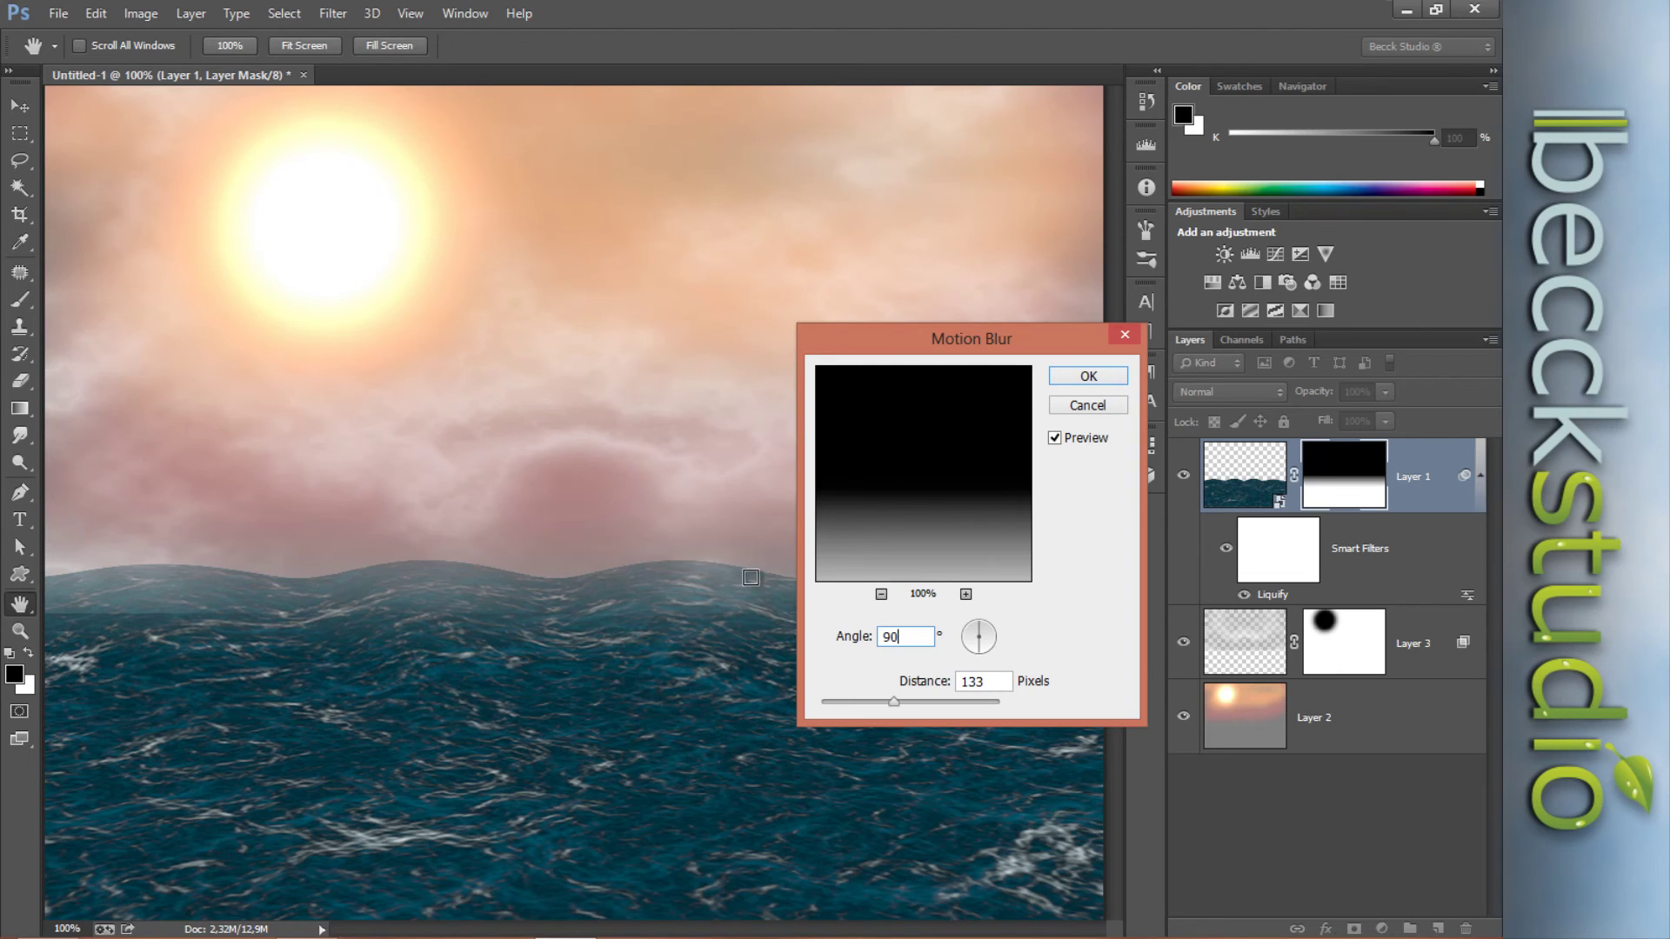
drag(1030, 341, 1208, 206)
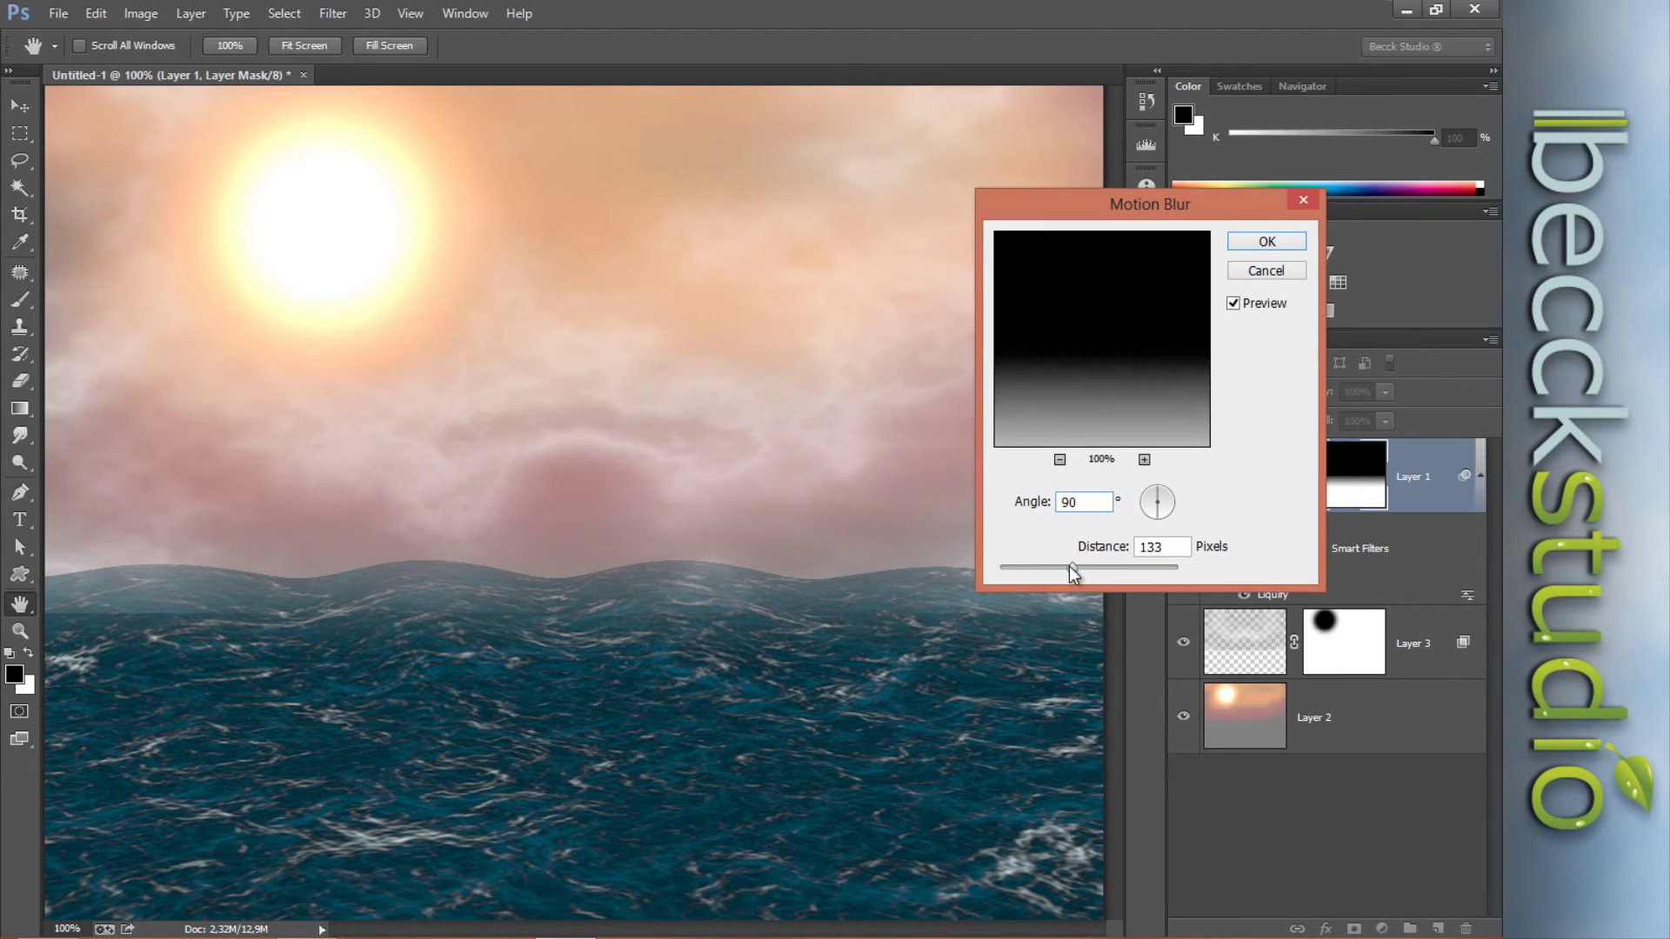
drag(1068, 566, 1051, 573)
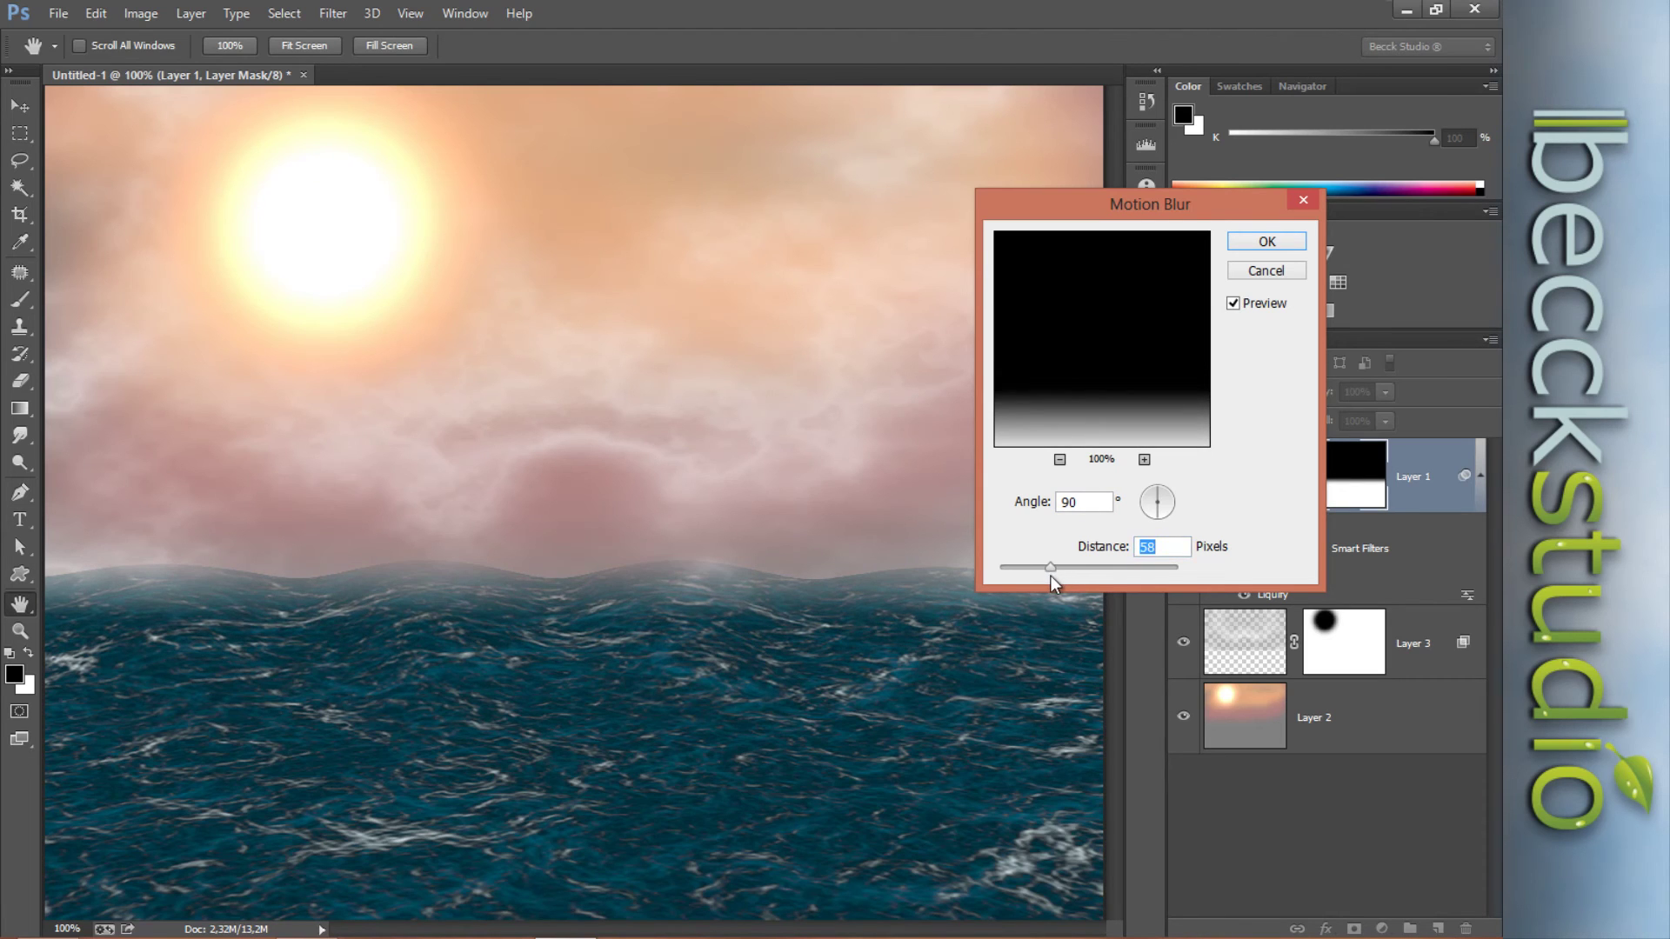
drag(1047, 574, 1041, 574)
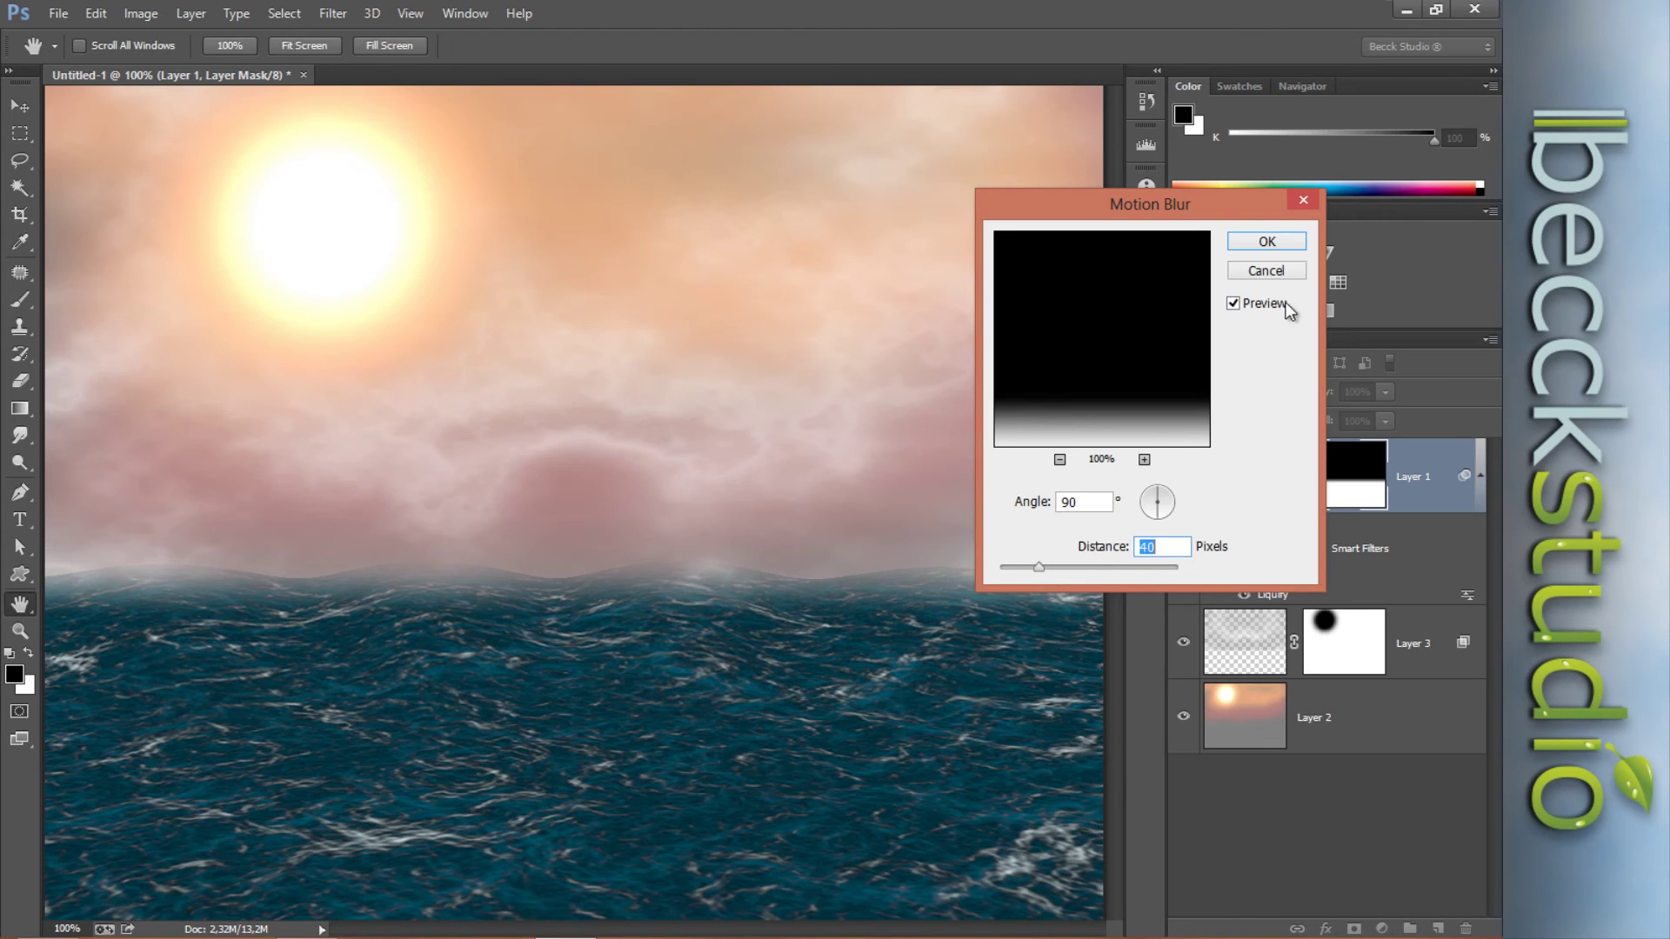
click(1266, 241)
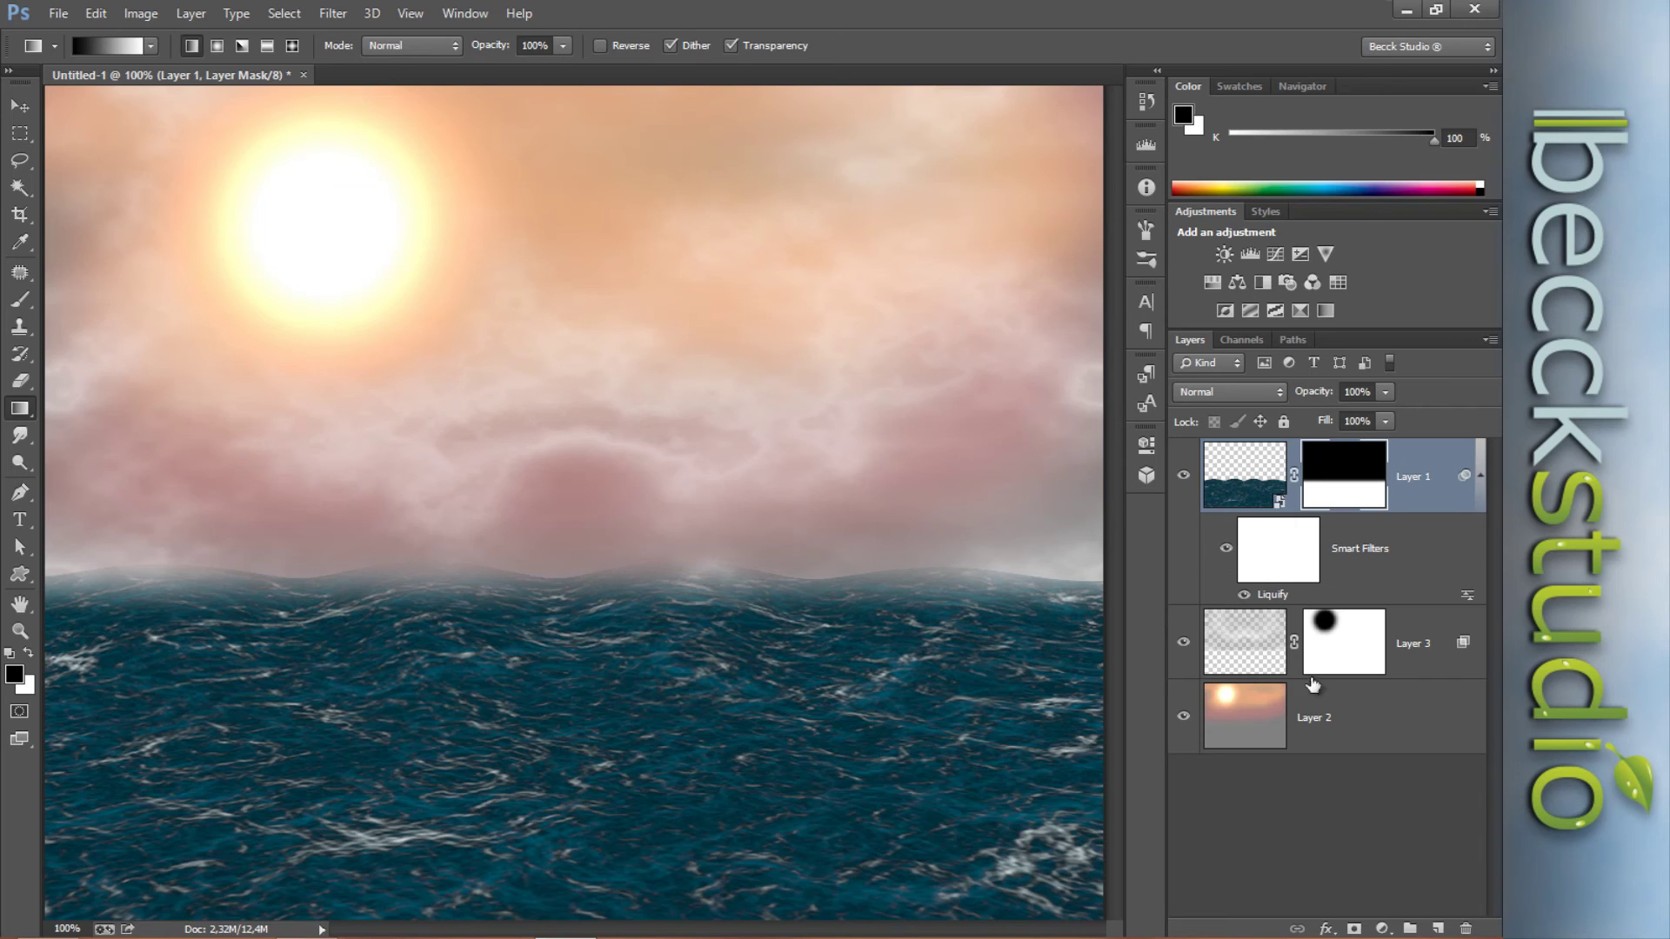
- Add a Hue/Saturation adjustment above the water layer with Colorize enabled and clip it to that layer
click(1383, 929)
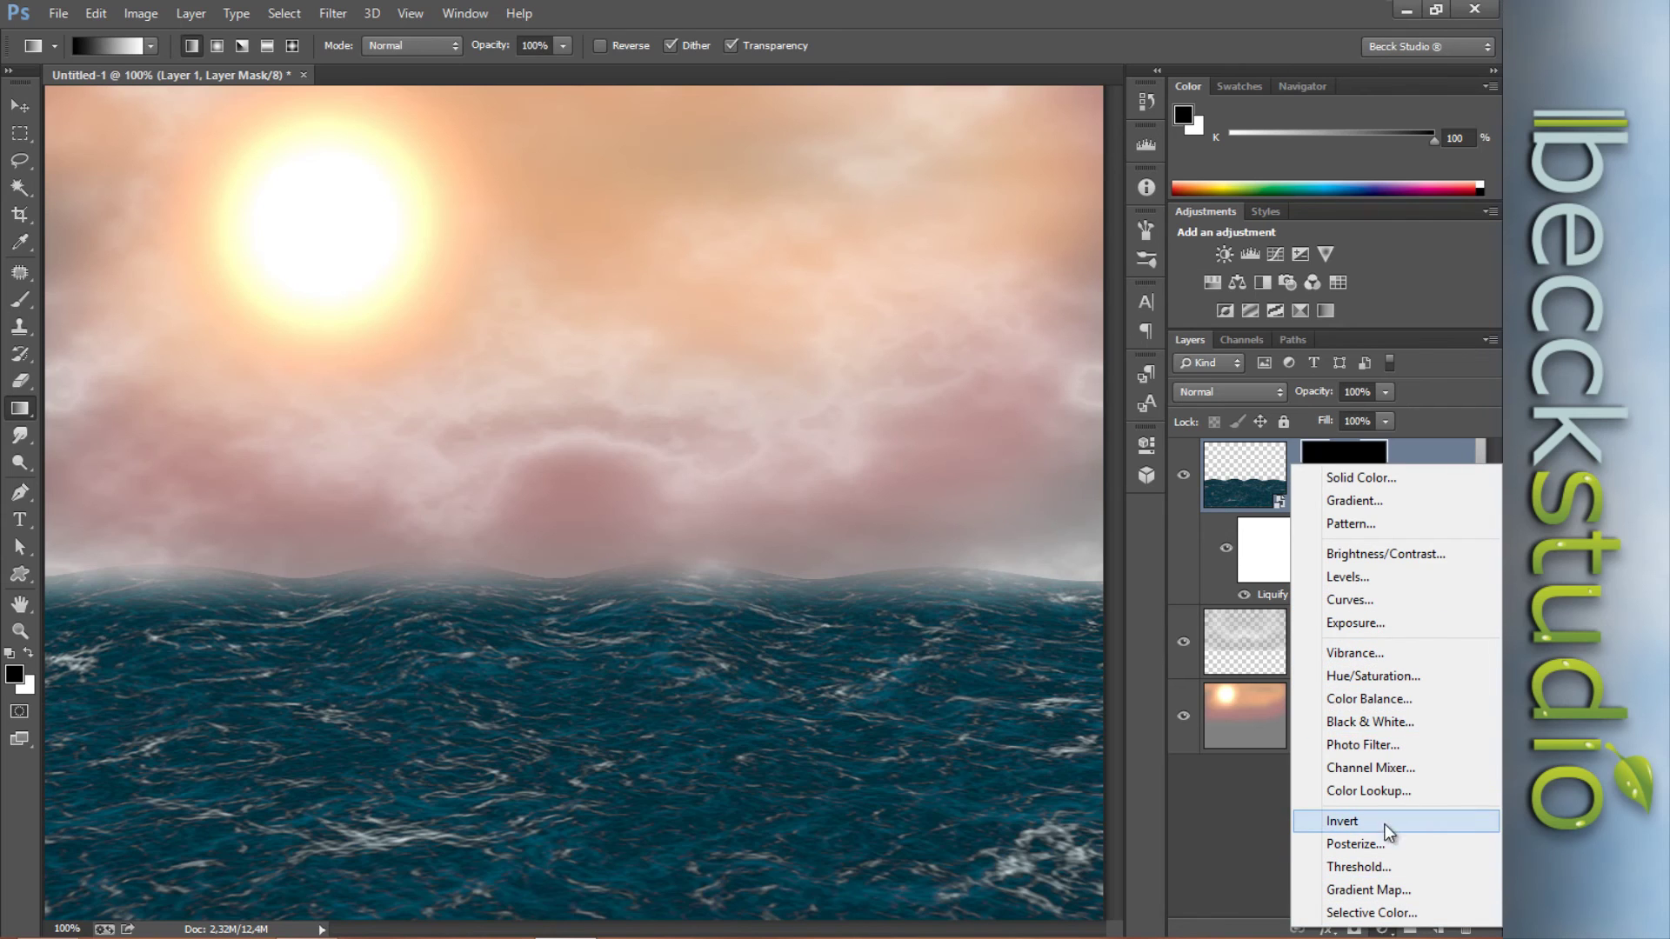
click(1366, 676)
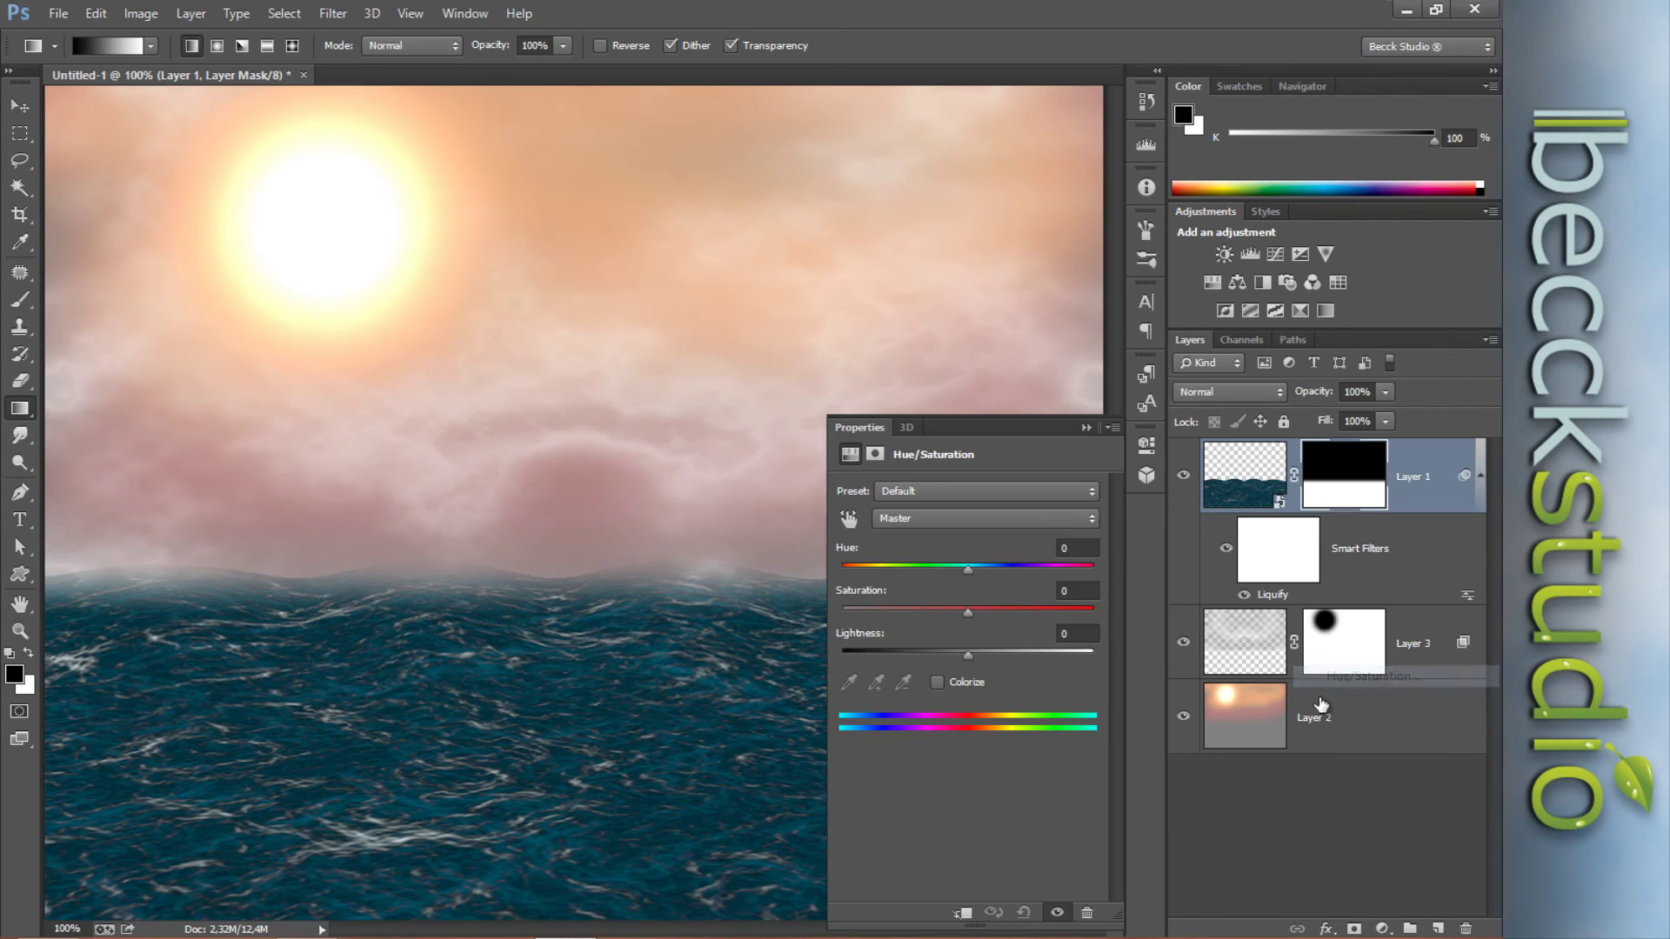
click(938, 679)
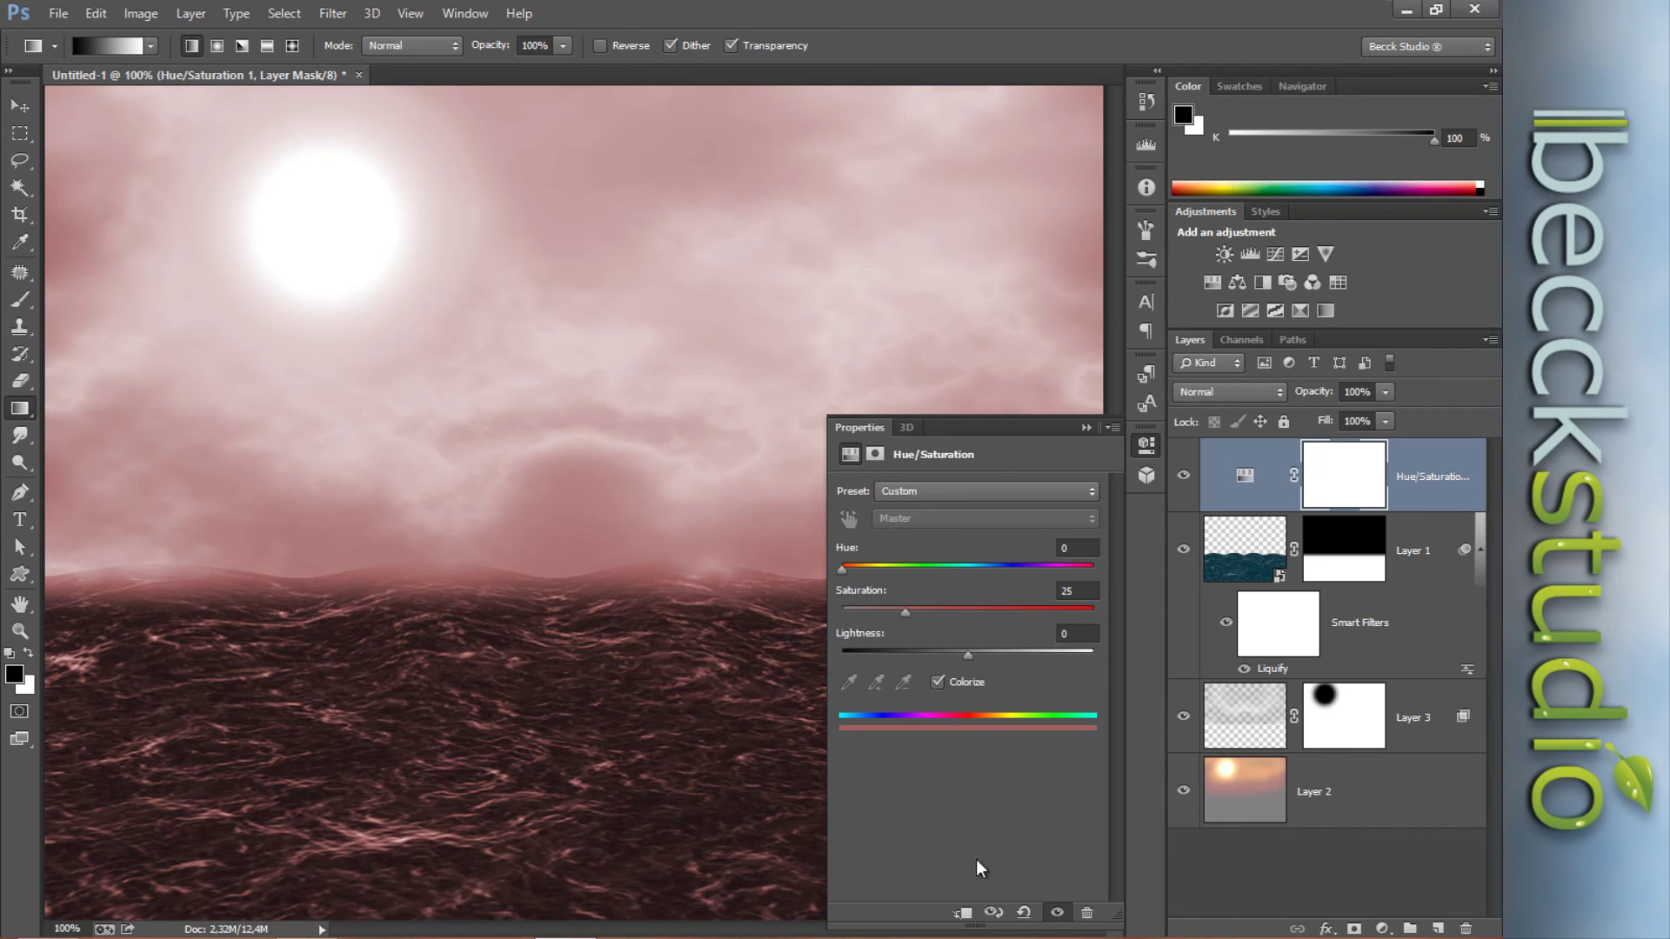
click(962, 913)
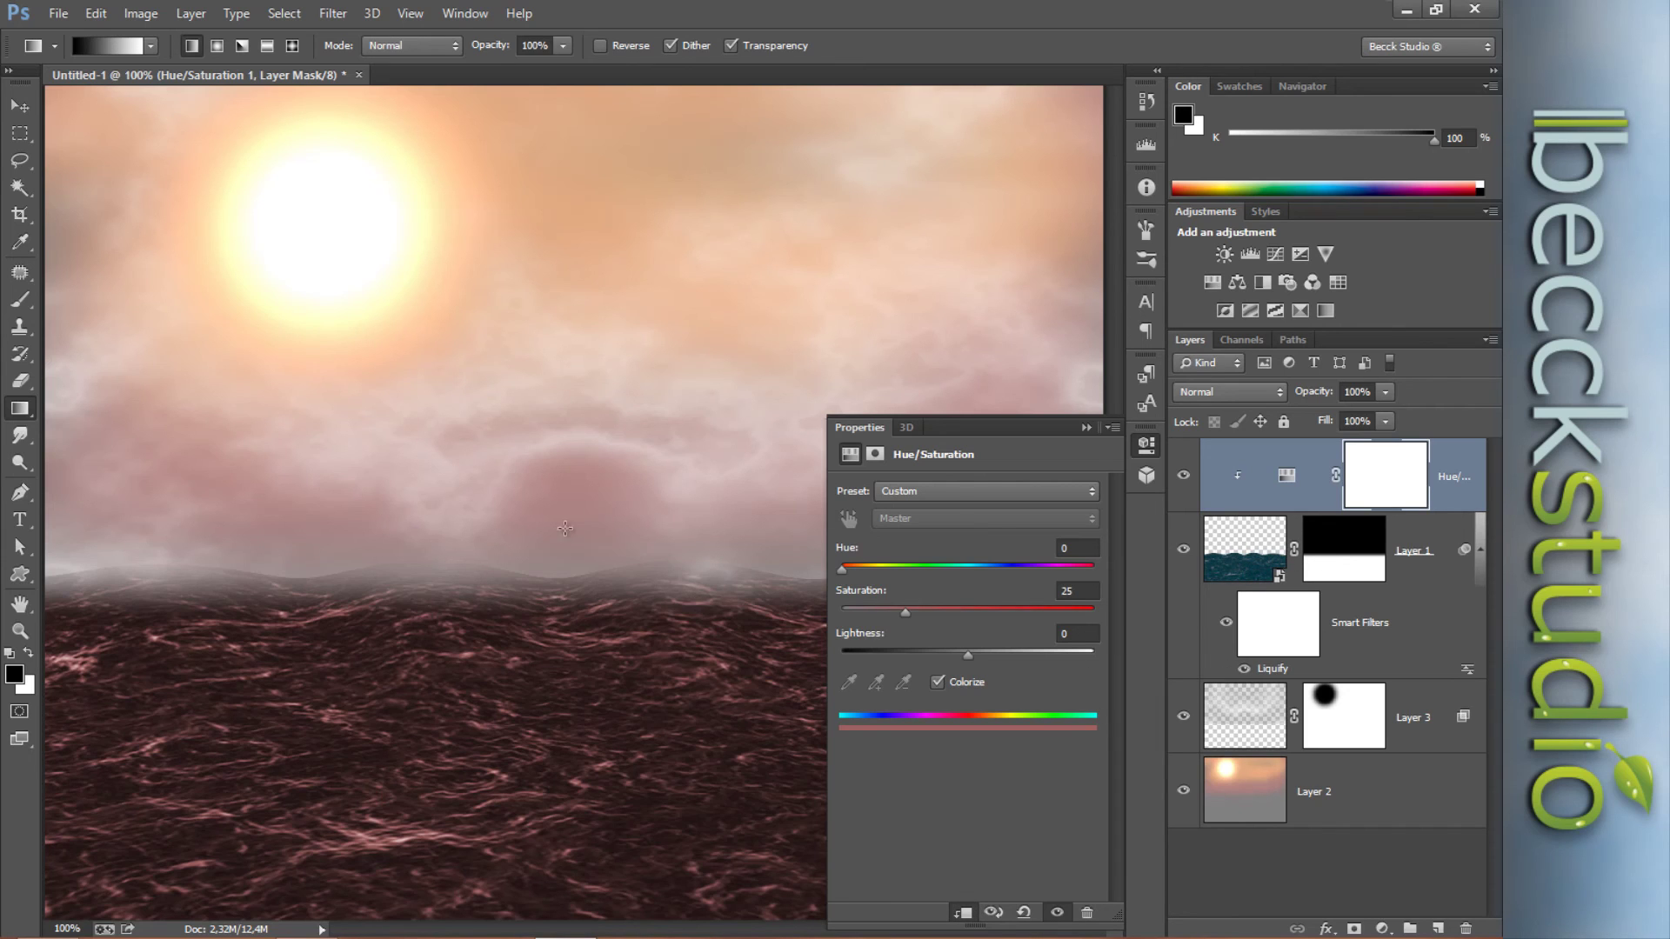
- Set the clipped Hue/Saturation adjustment to hue 20 and saturation 32, and keep that adjustment layer selected
click(849, 569)
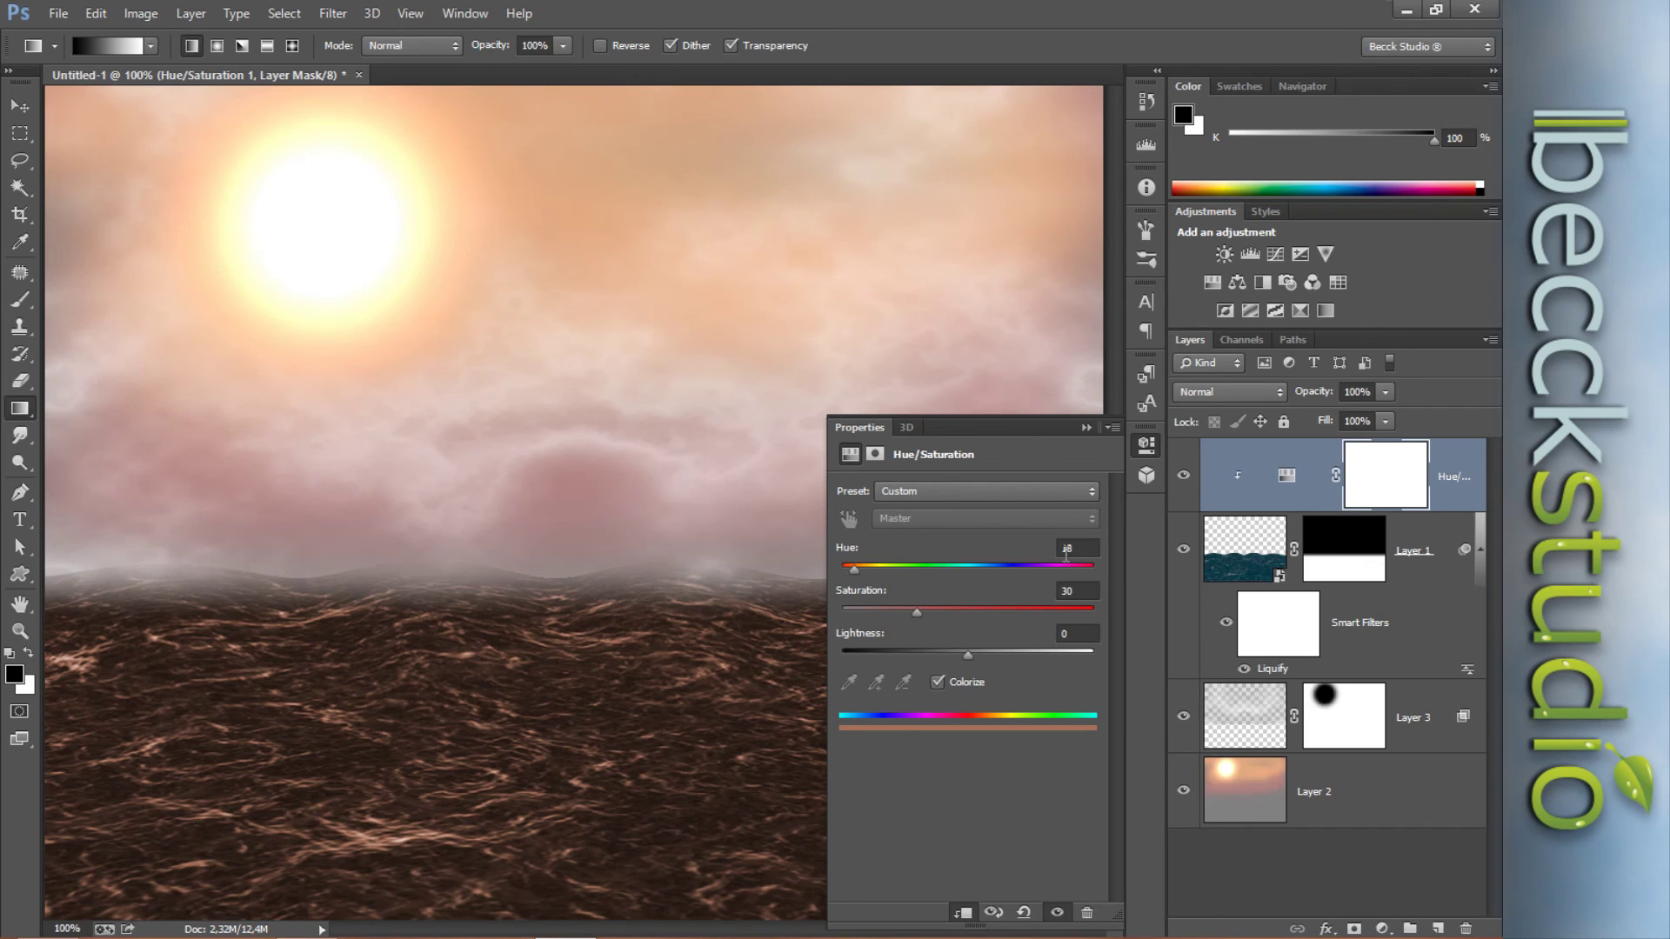
drag(854, 570, 858, 573)
click(1067, 548)
text(20)
drag(917, 612, 919, 612)
click(1434, 548)
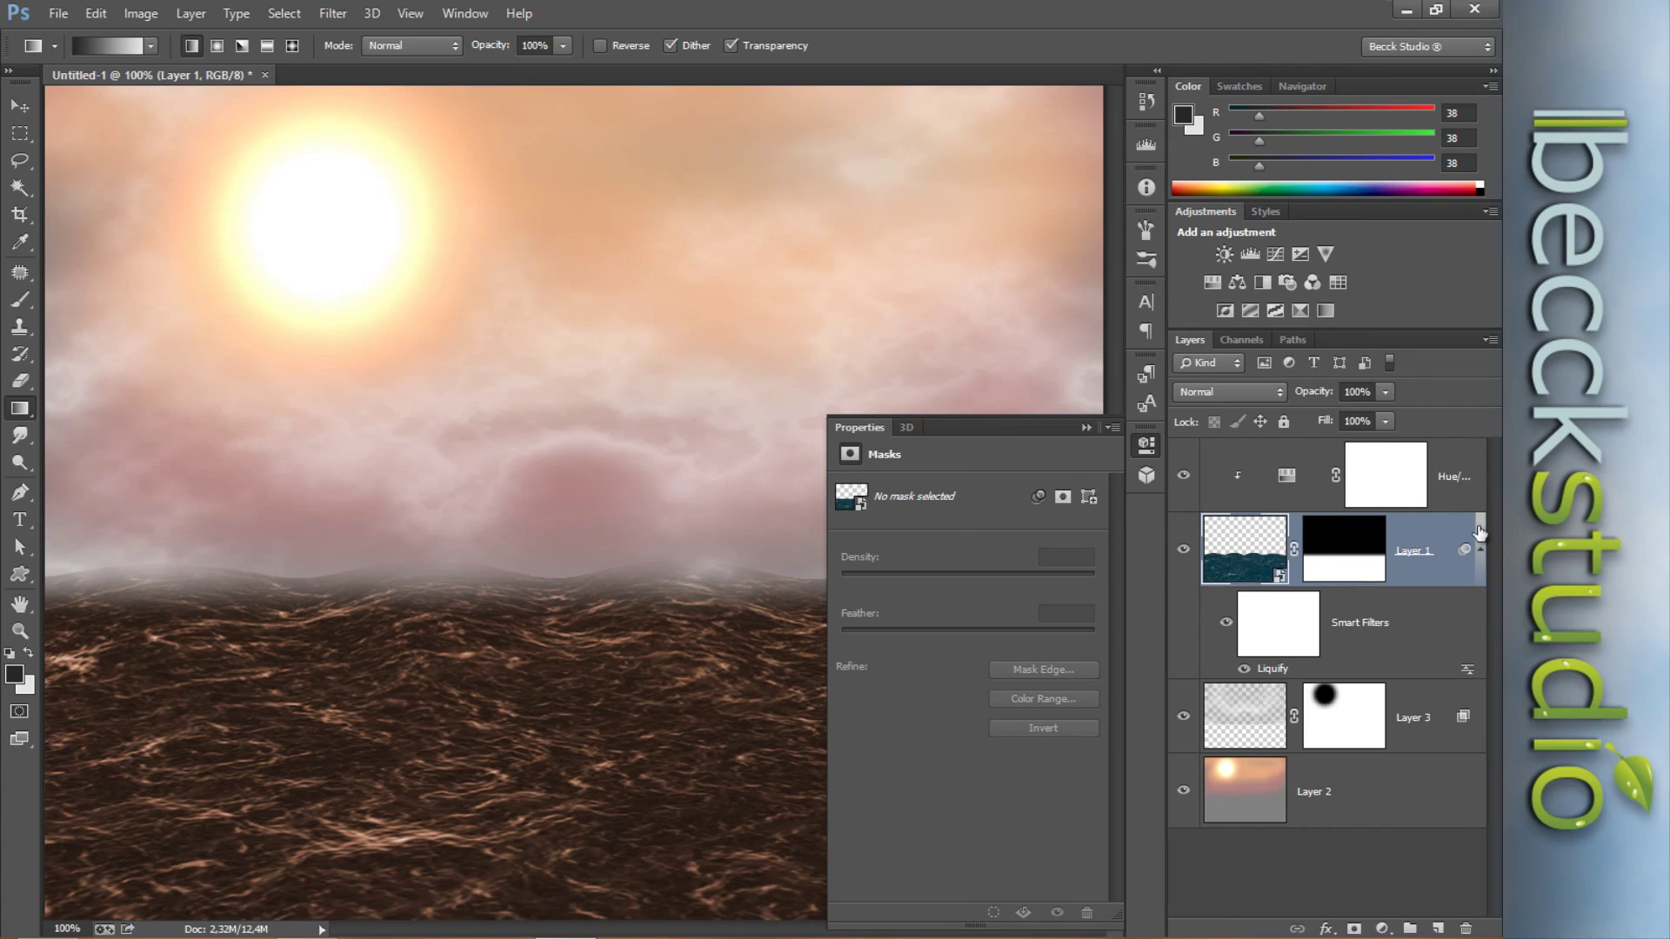
click(1463, 465)
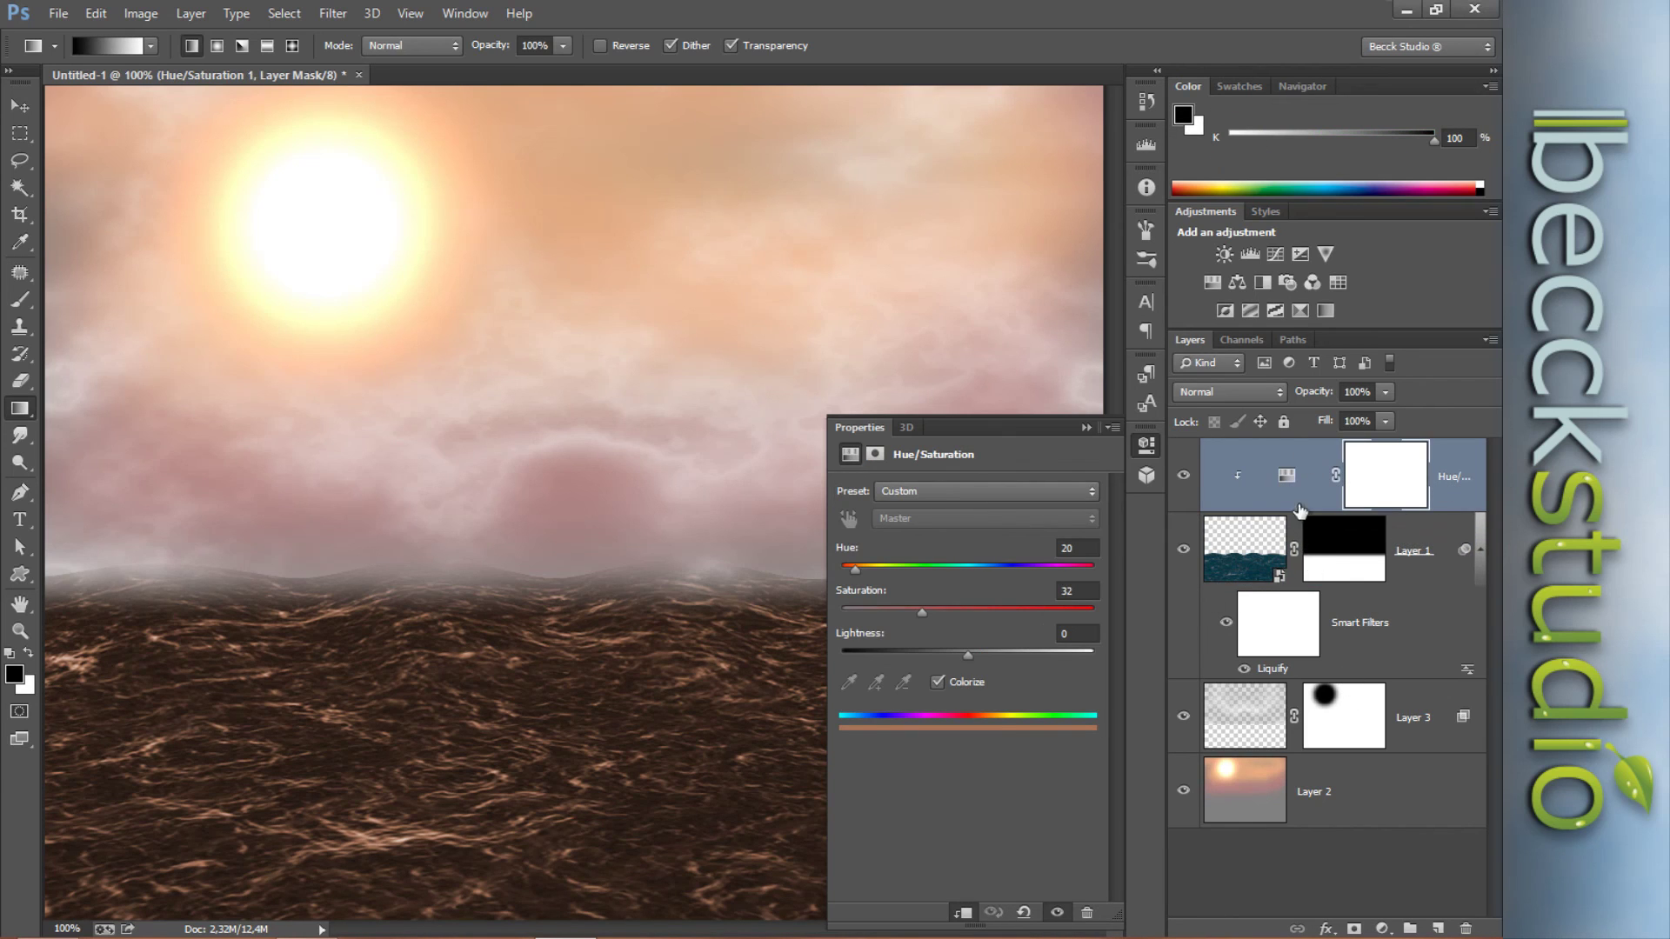
- Hide Layer 3 and Layer 2, and stamp the visible water and its Hue/Saturation adjustment into a new merged layer on top
click(1147, 445)
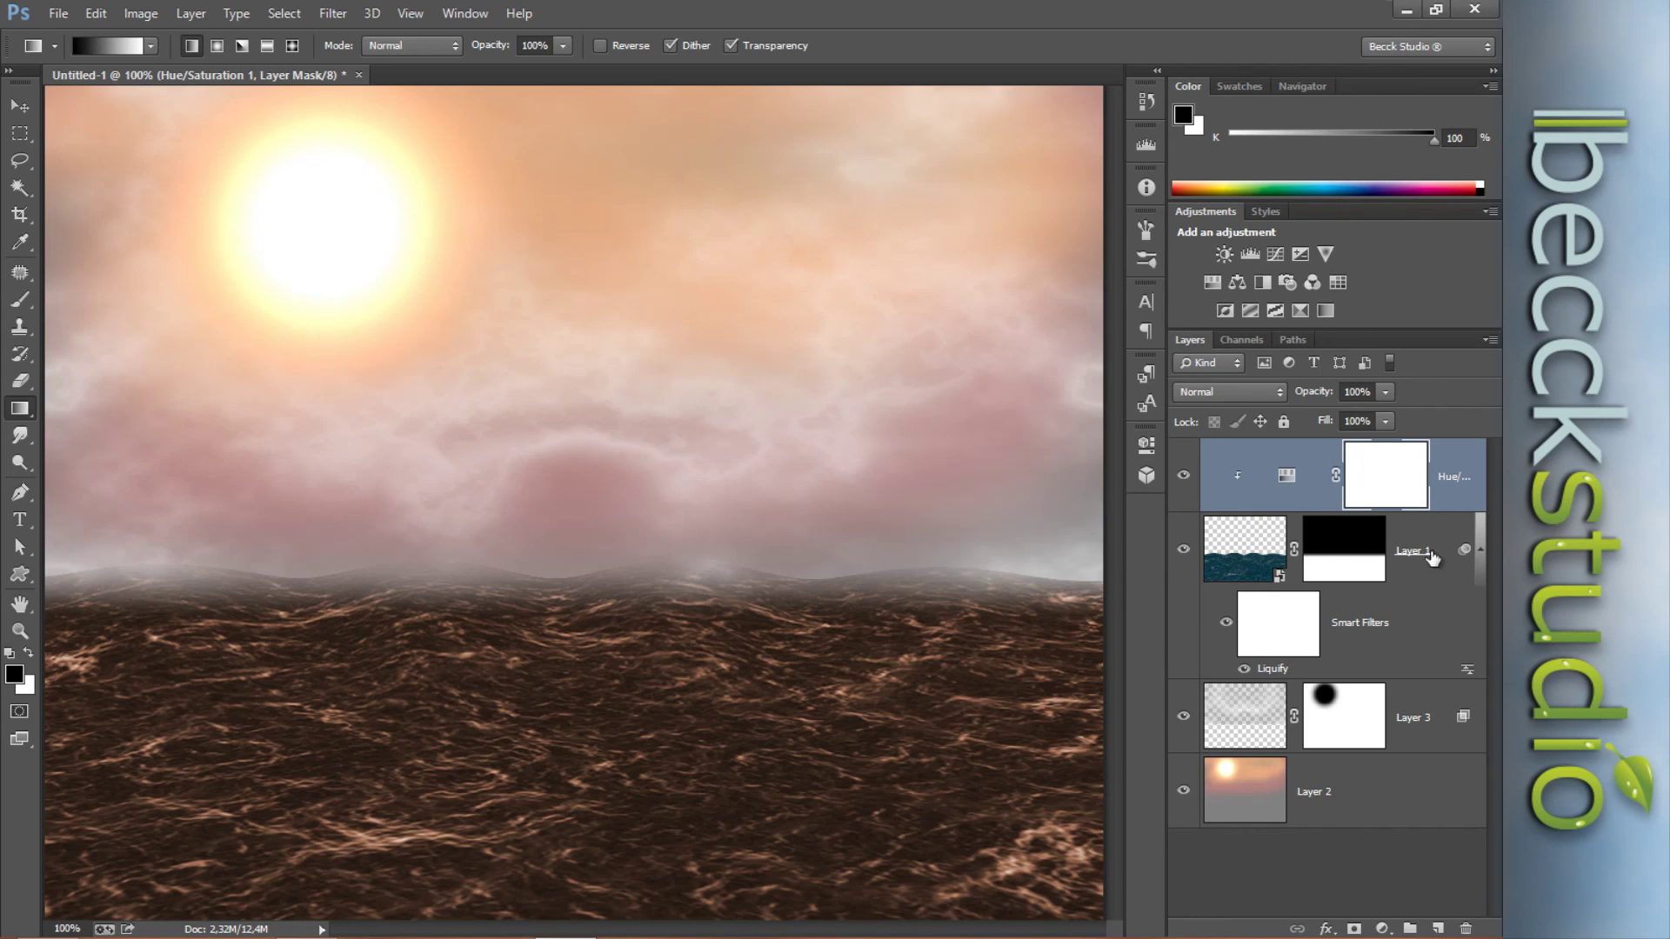
click(1480, 555)
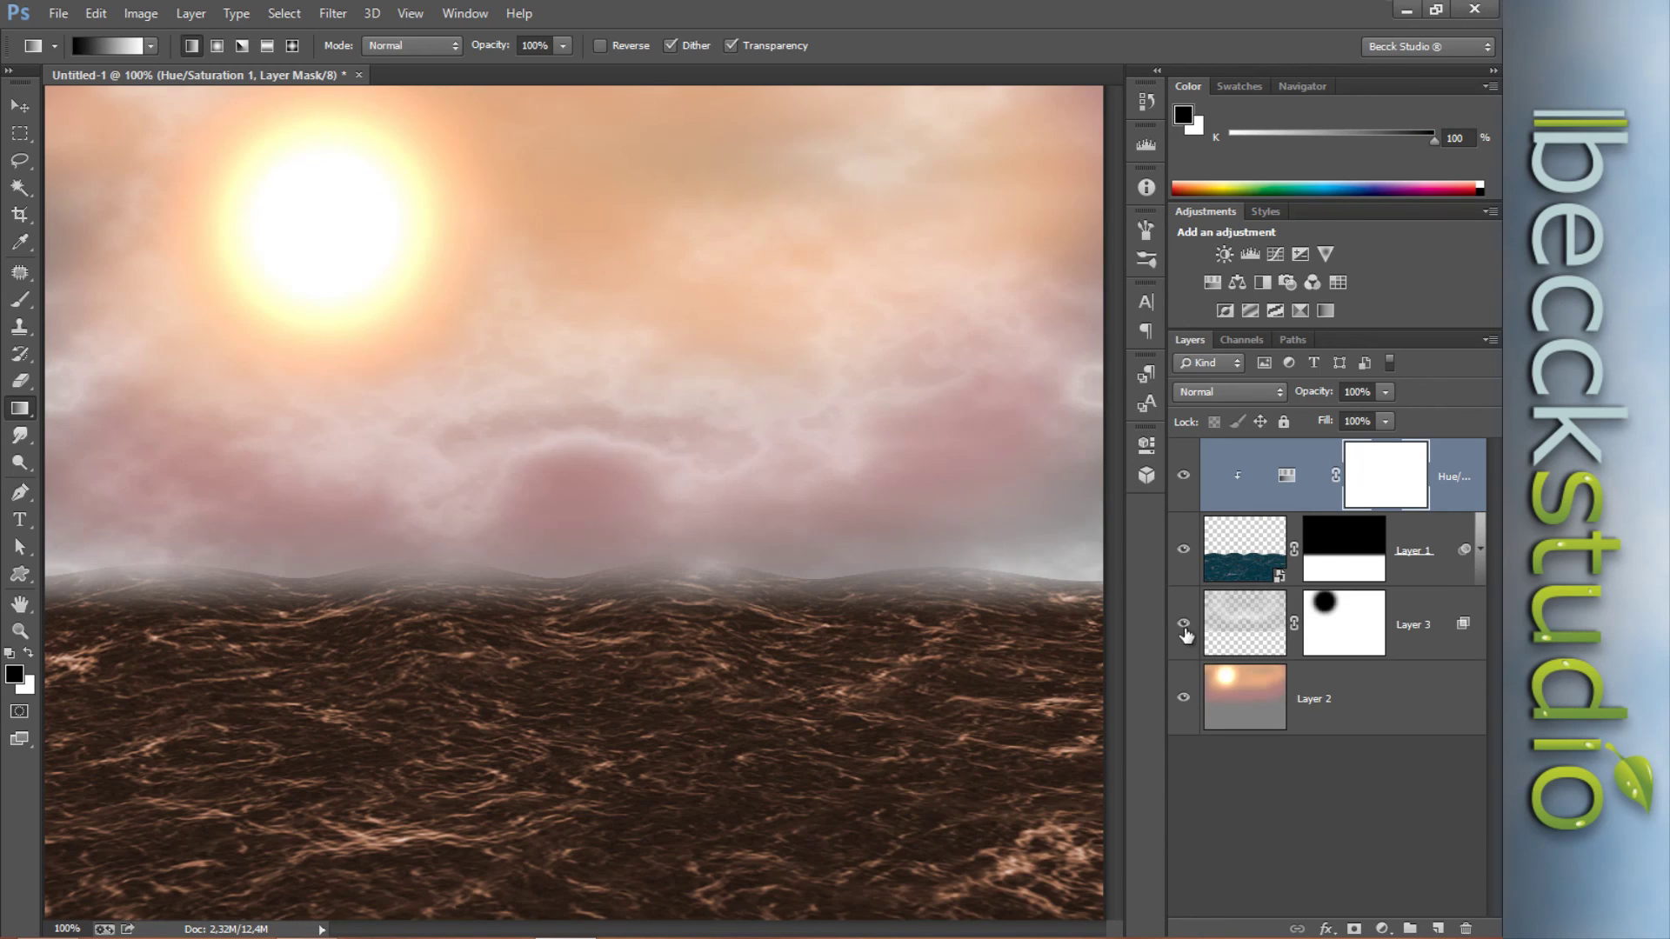
drag(1183, 630, 1185, 697)
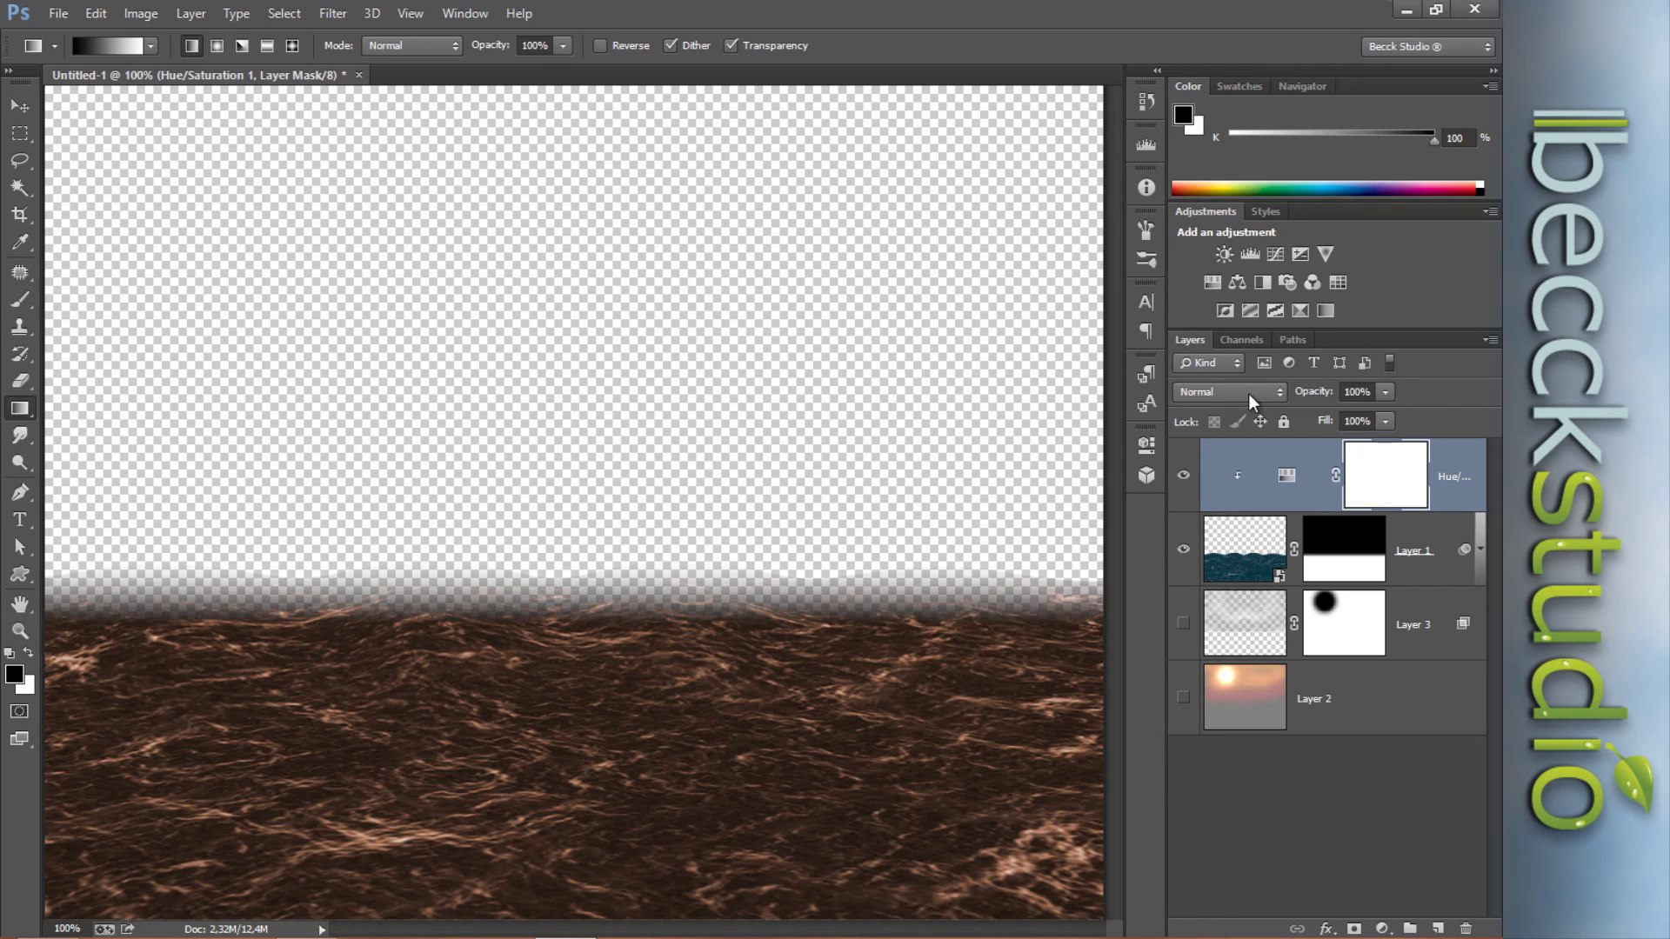
click(1488, 340)
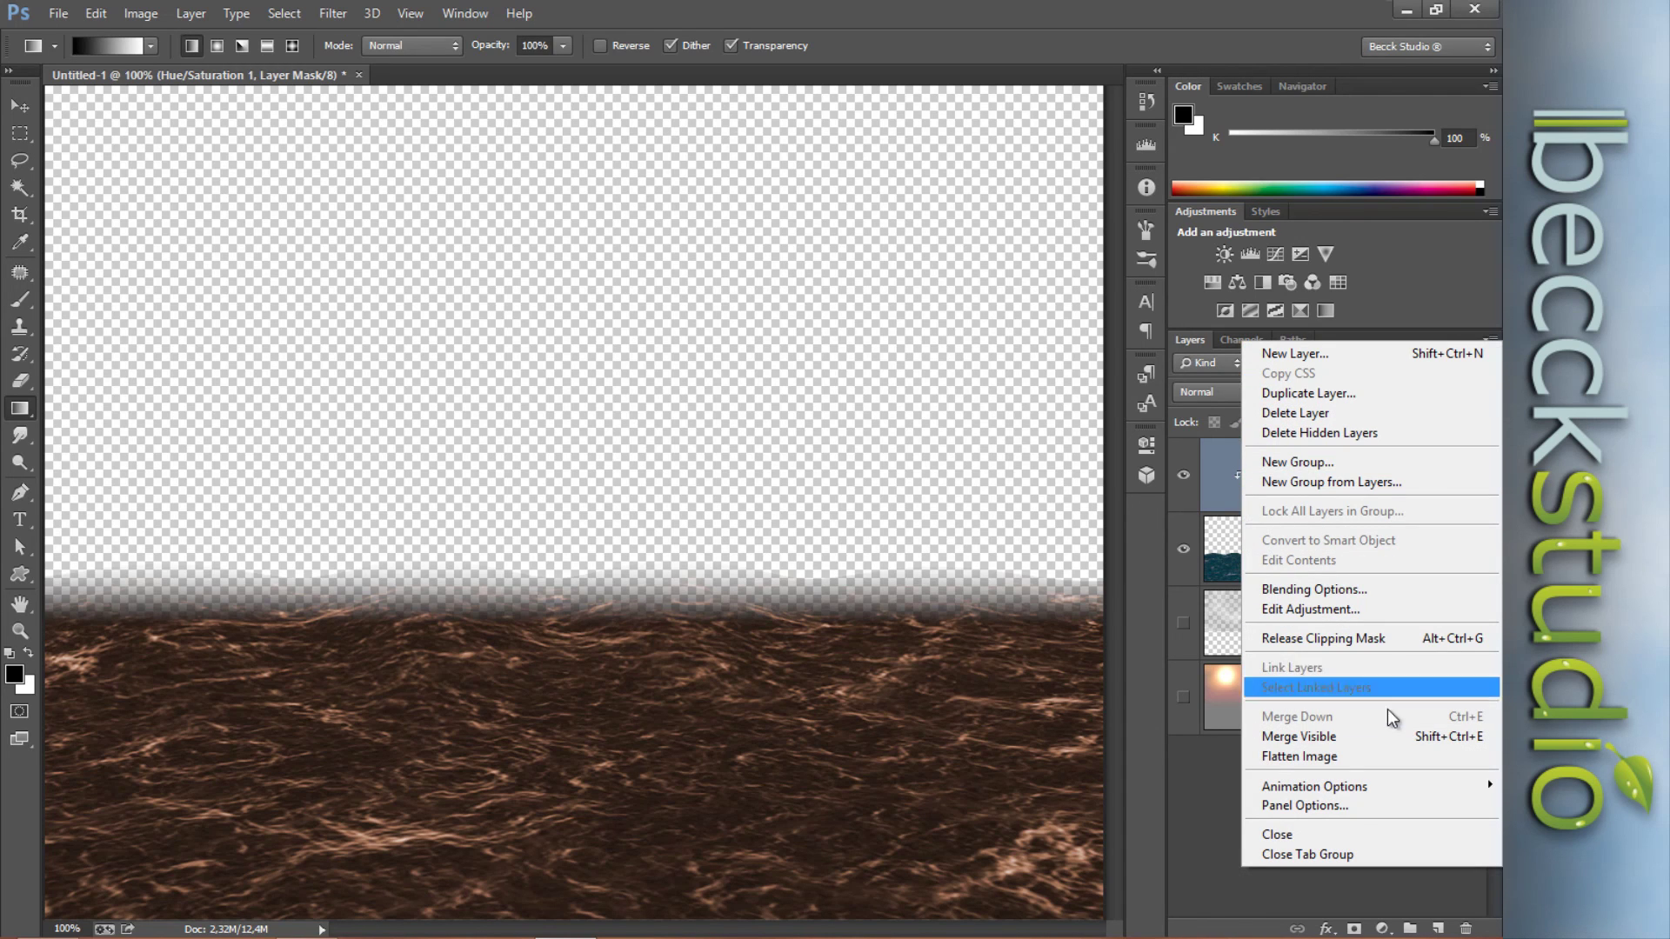
alt+click(1426, 747)
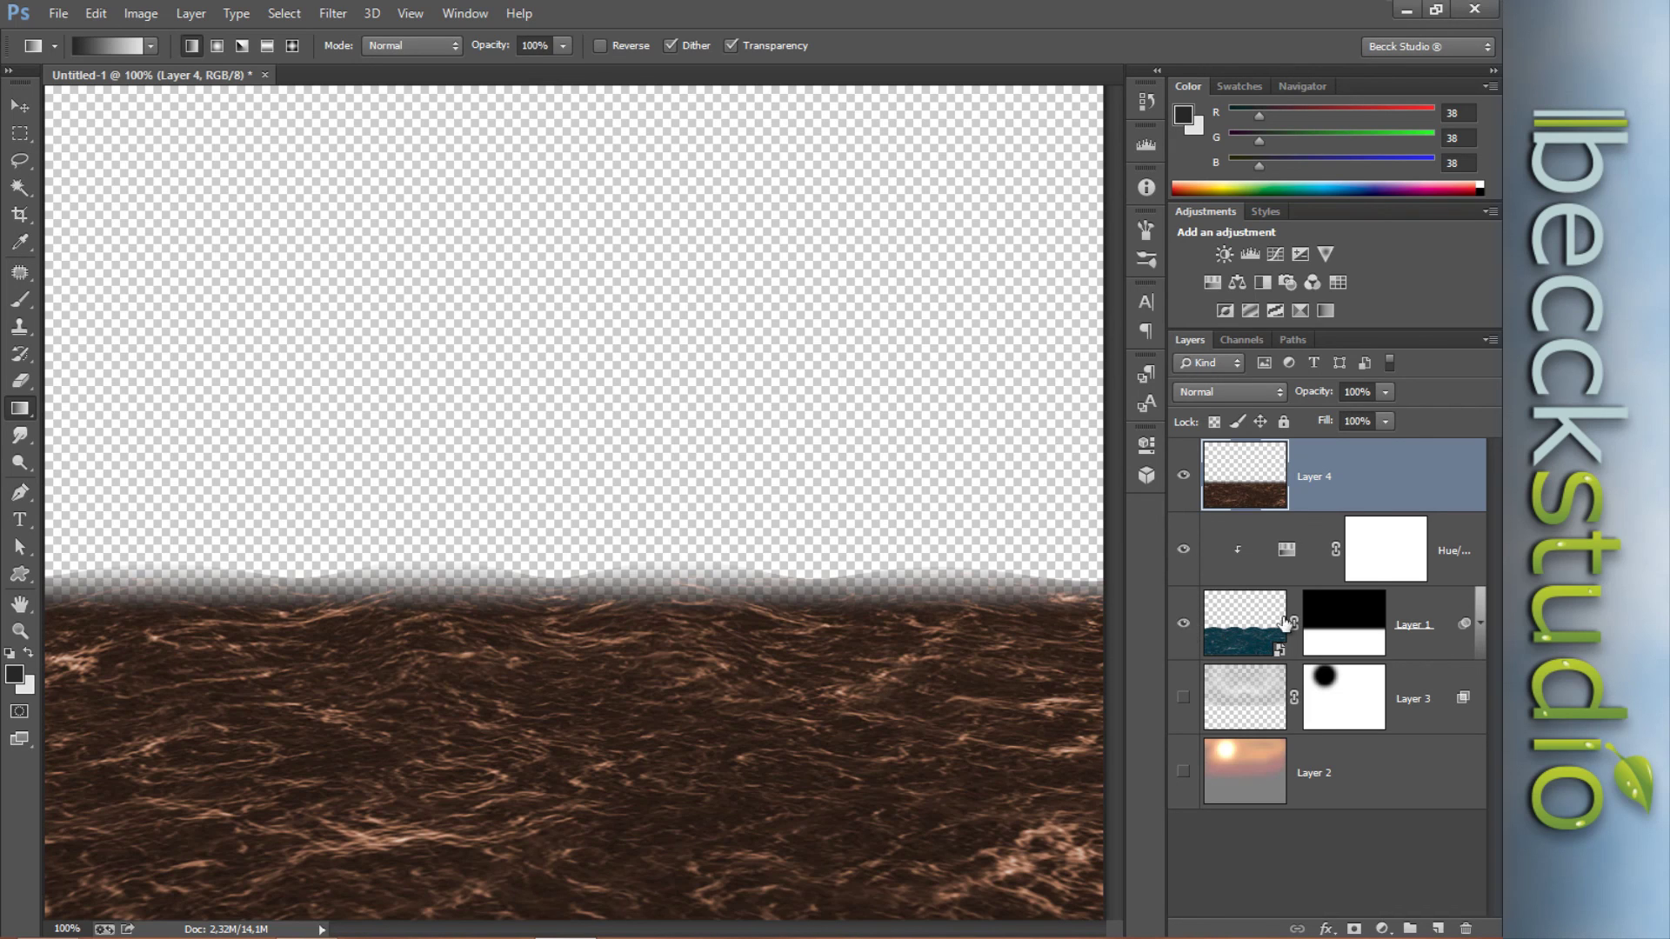
- Show Layer 3 and Layer 2 again, and select the merged water layer, Layer 4
click(1244, 625)
click(1370, 559)
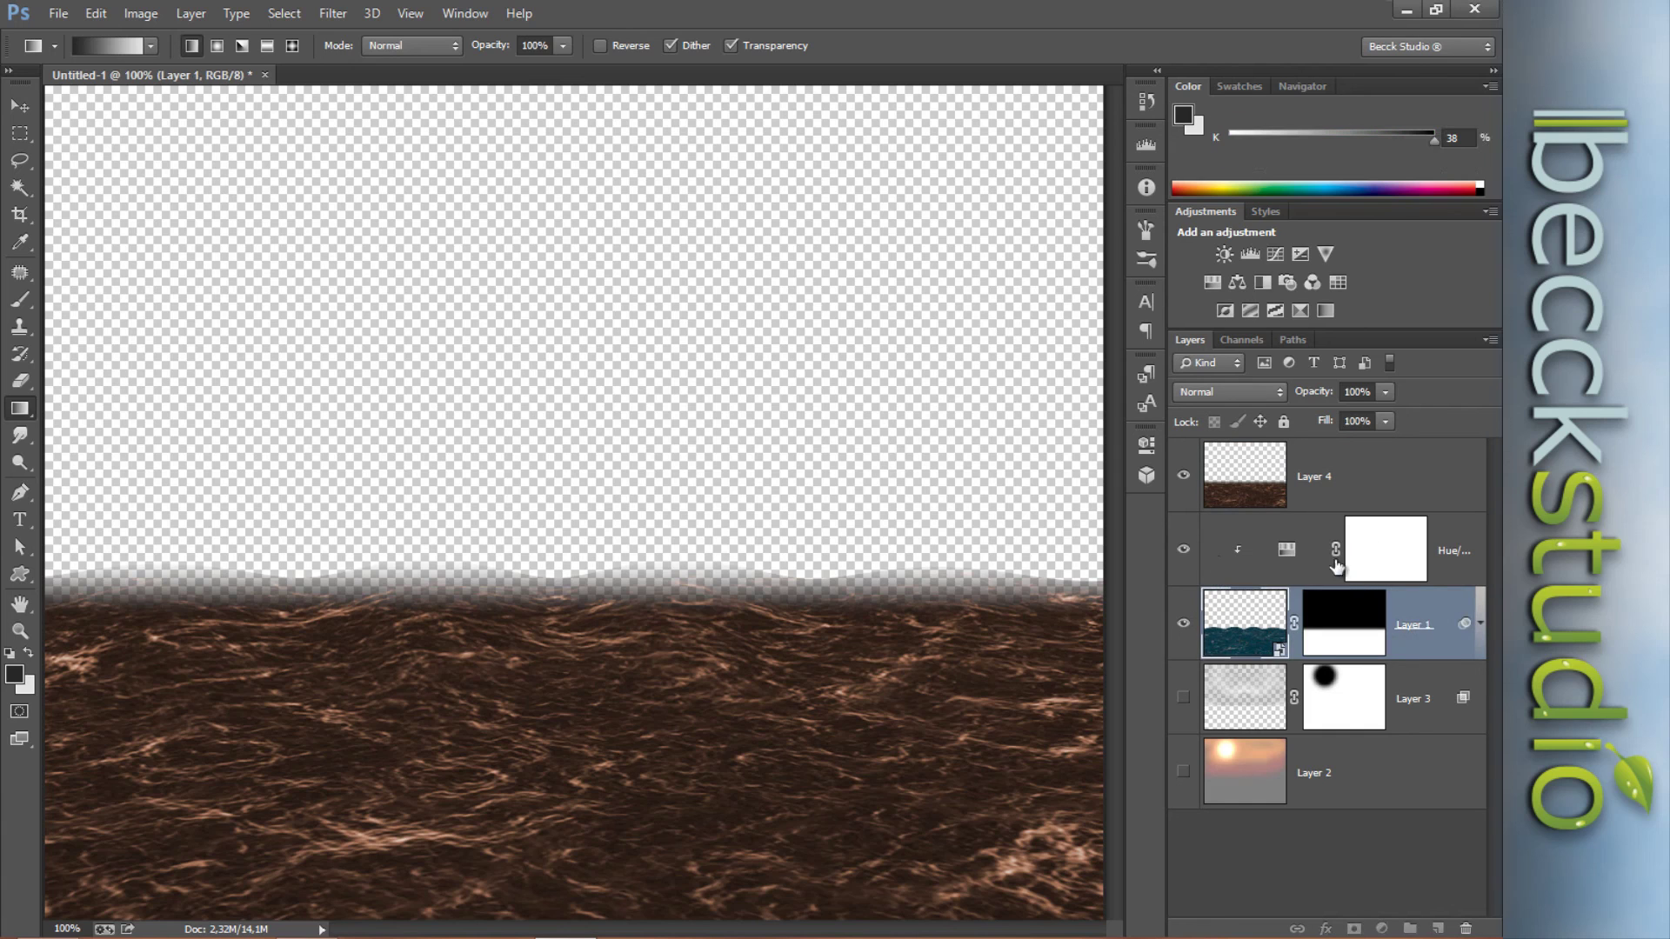
drag(1184, 729, 1188, 779)
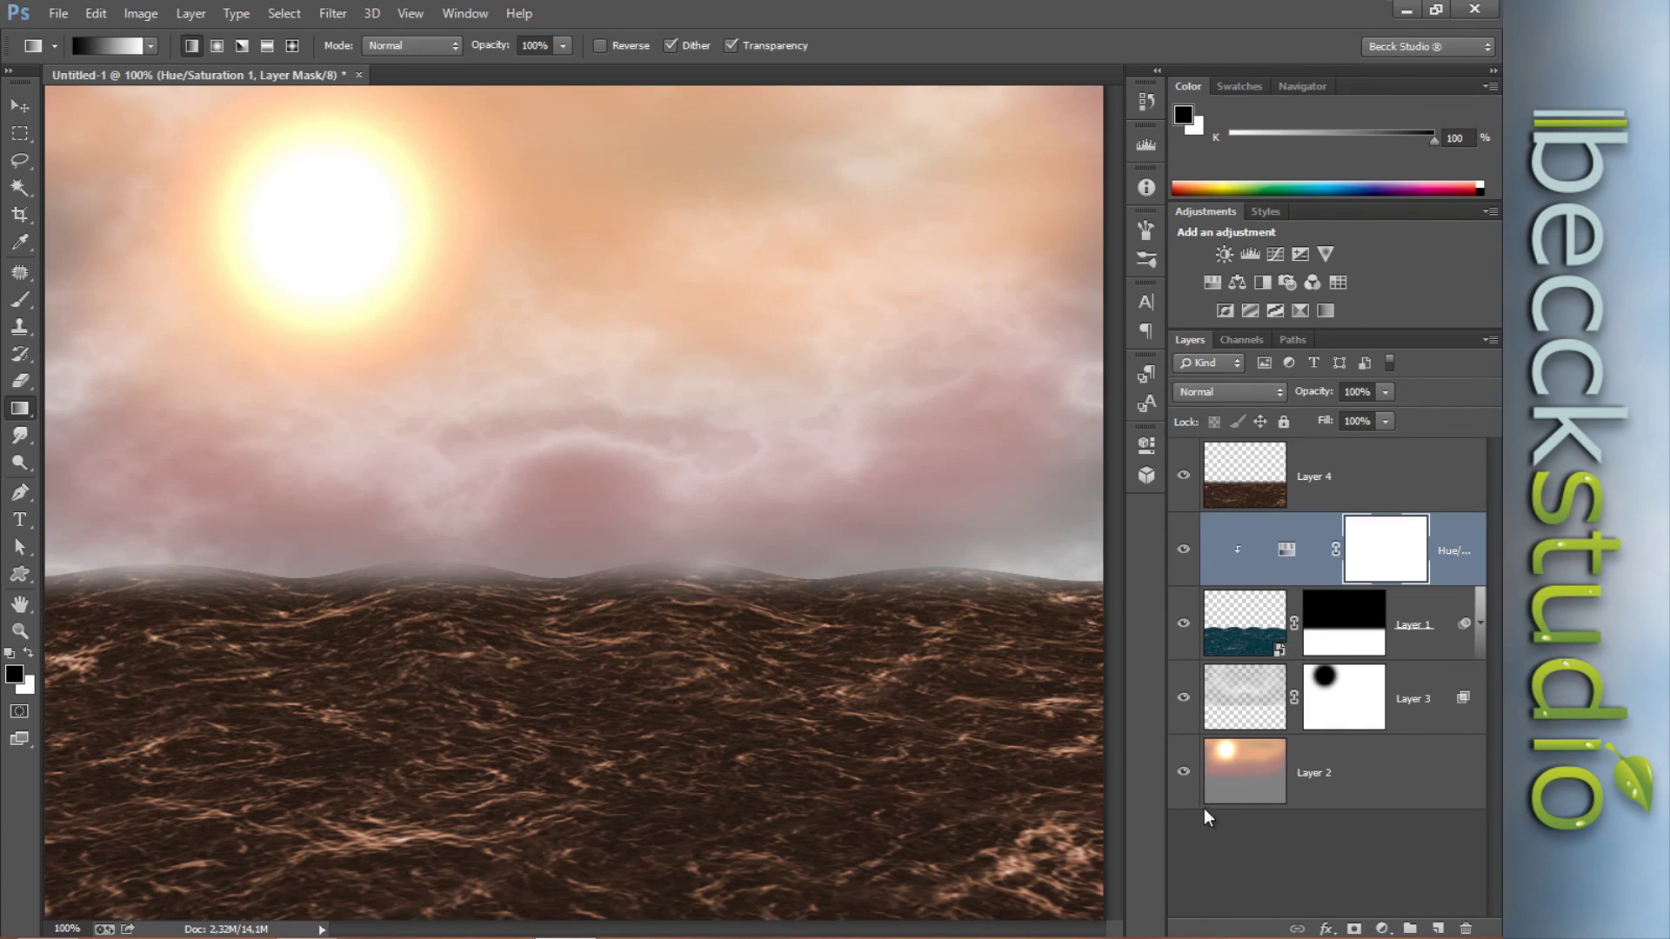
click(1252, 483)
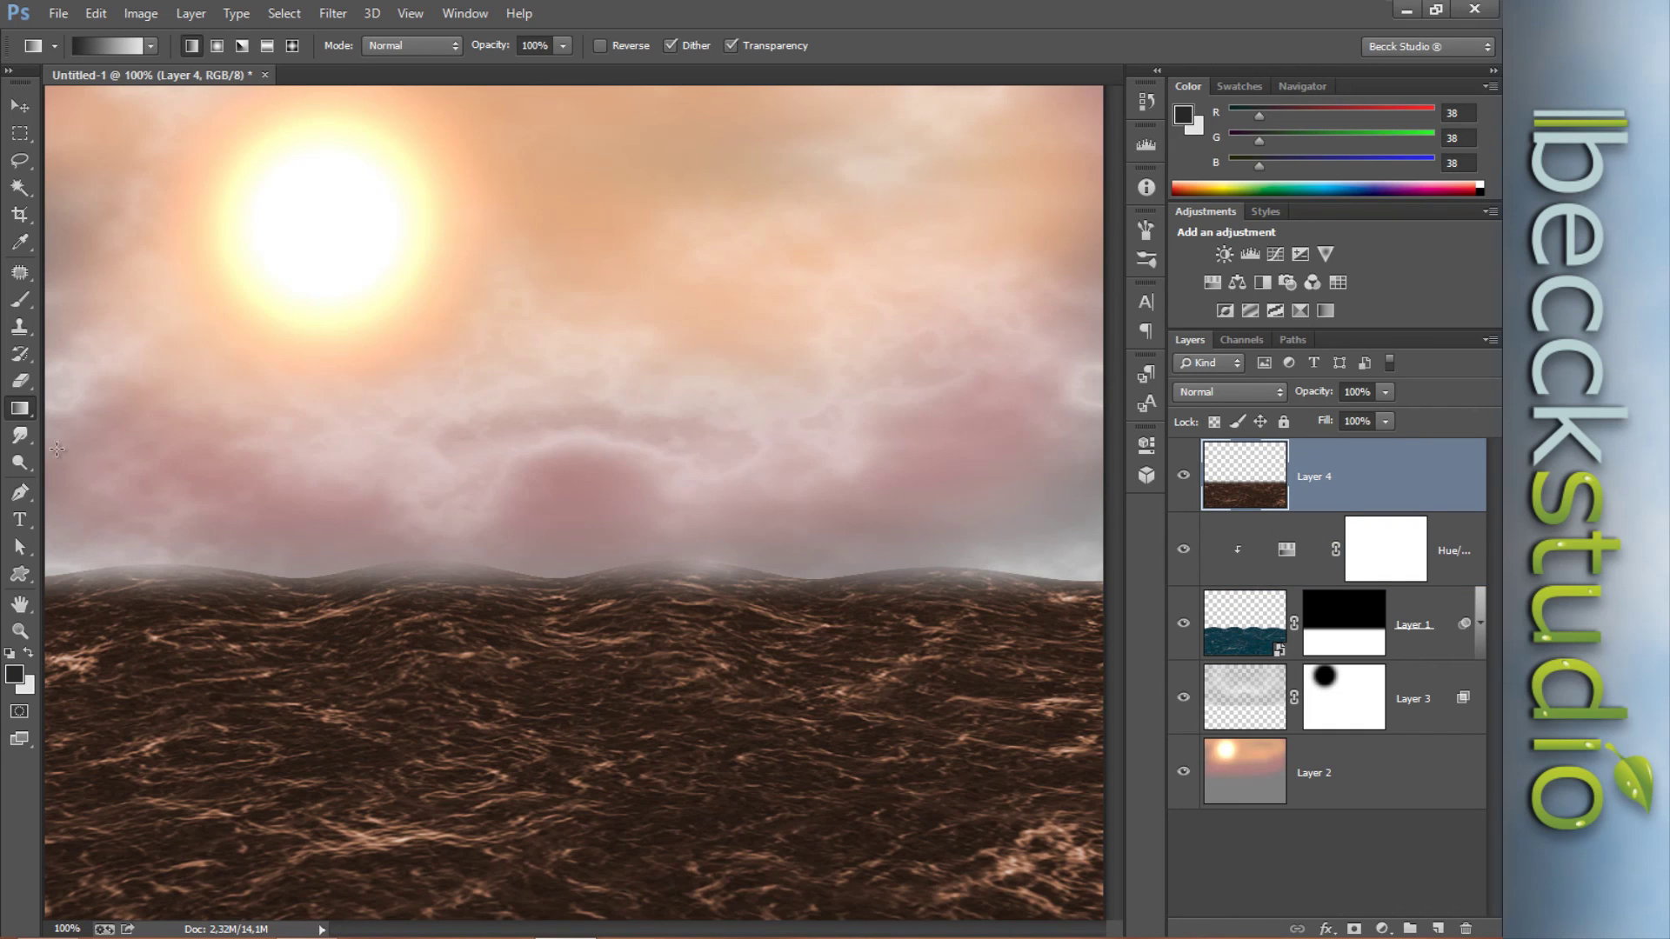
- Dodge a sun reflection into Layer 4's water beneath the sun with a 300 px brush, Highlights range and 70% exposure
click(20, 462)
click(96, 454)
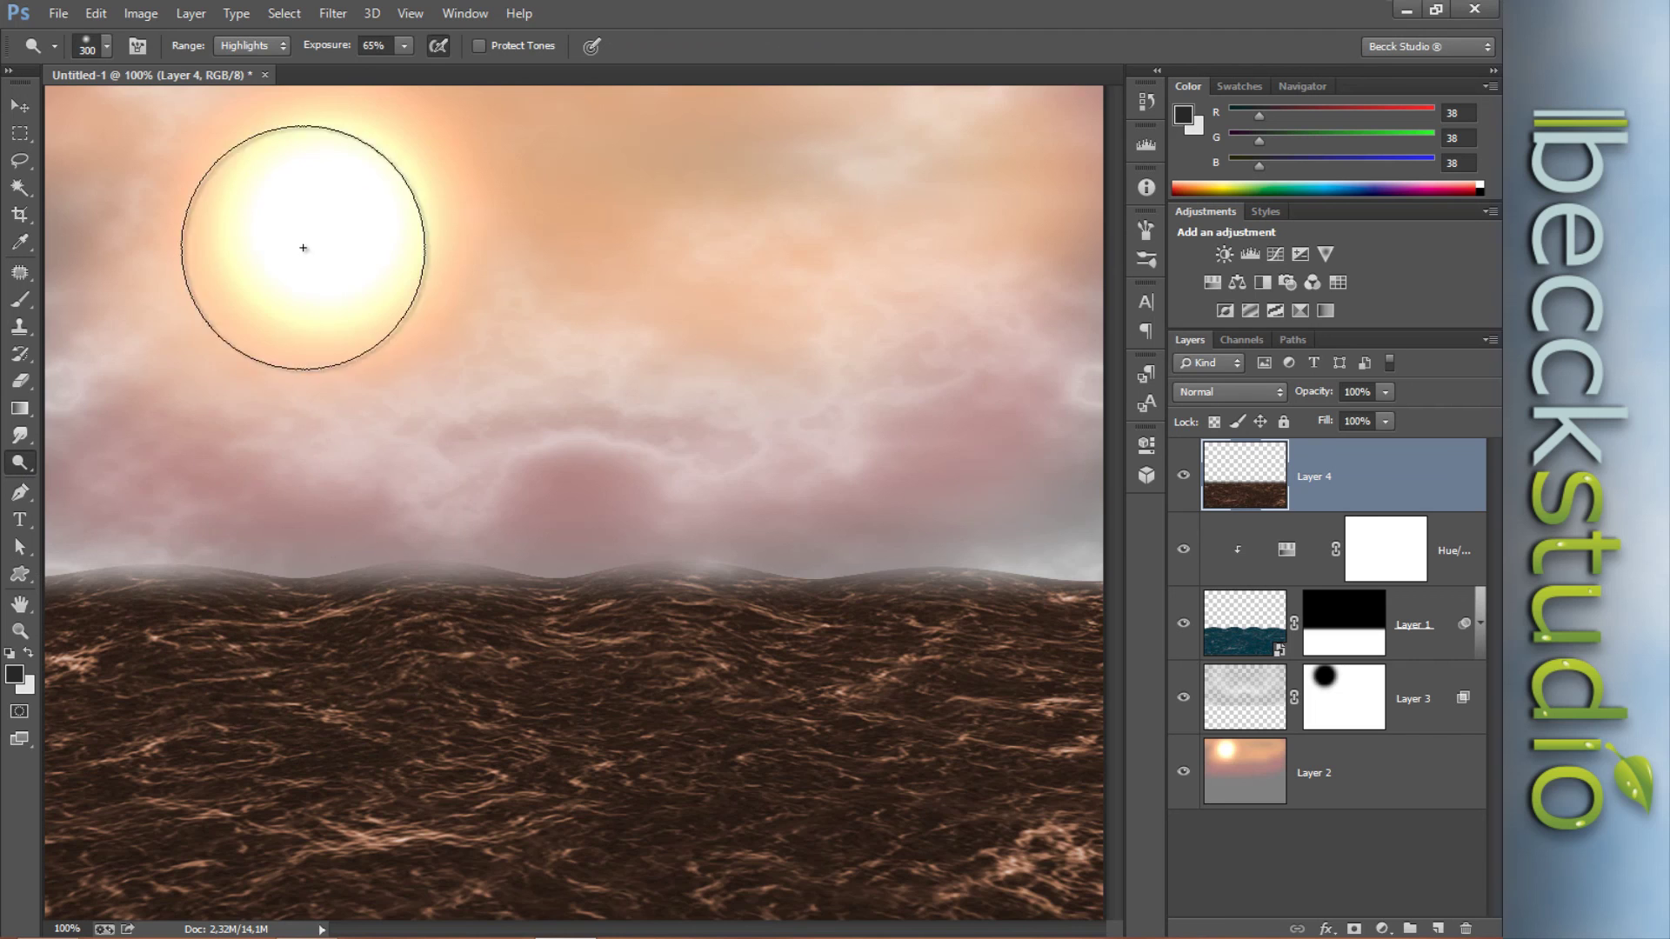
mouse_move(303, 248)
mouse_down()
mouse_move(319, 212)
mouse_move(339, 250)
mouse_up()
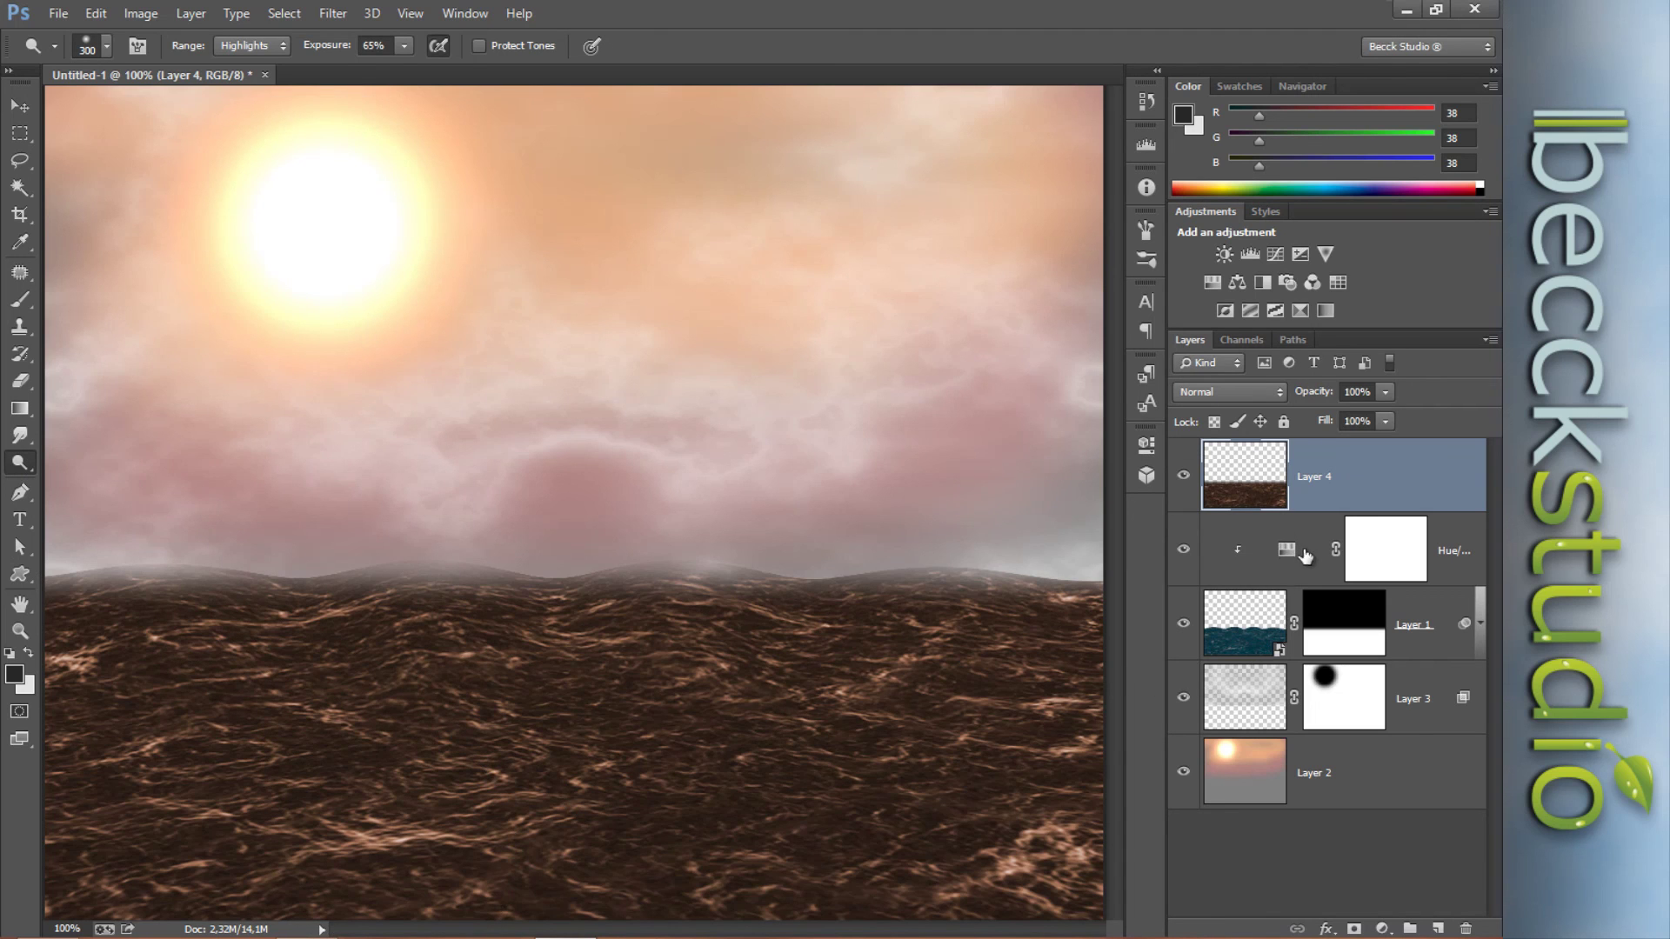
click(1237, 638)
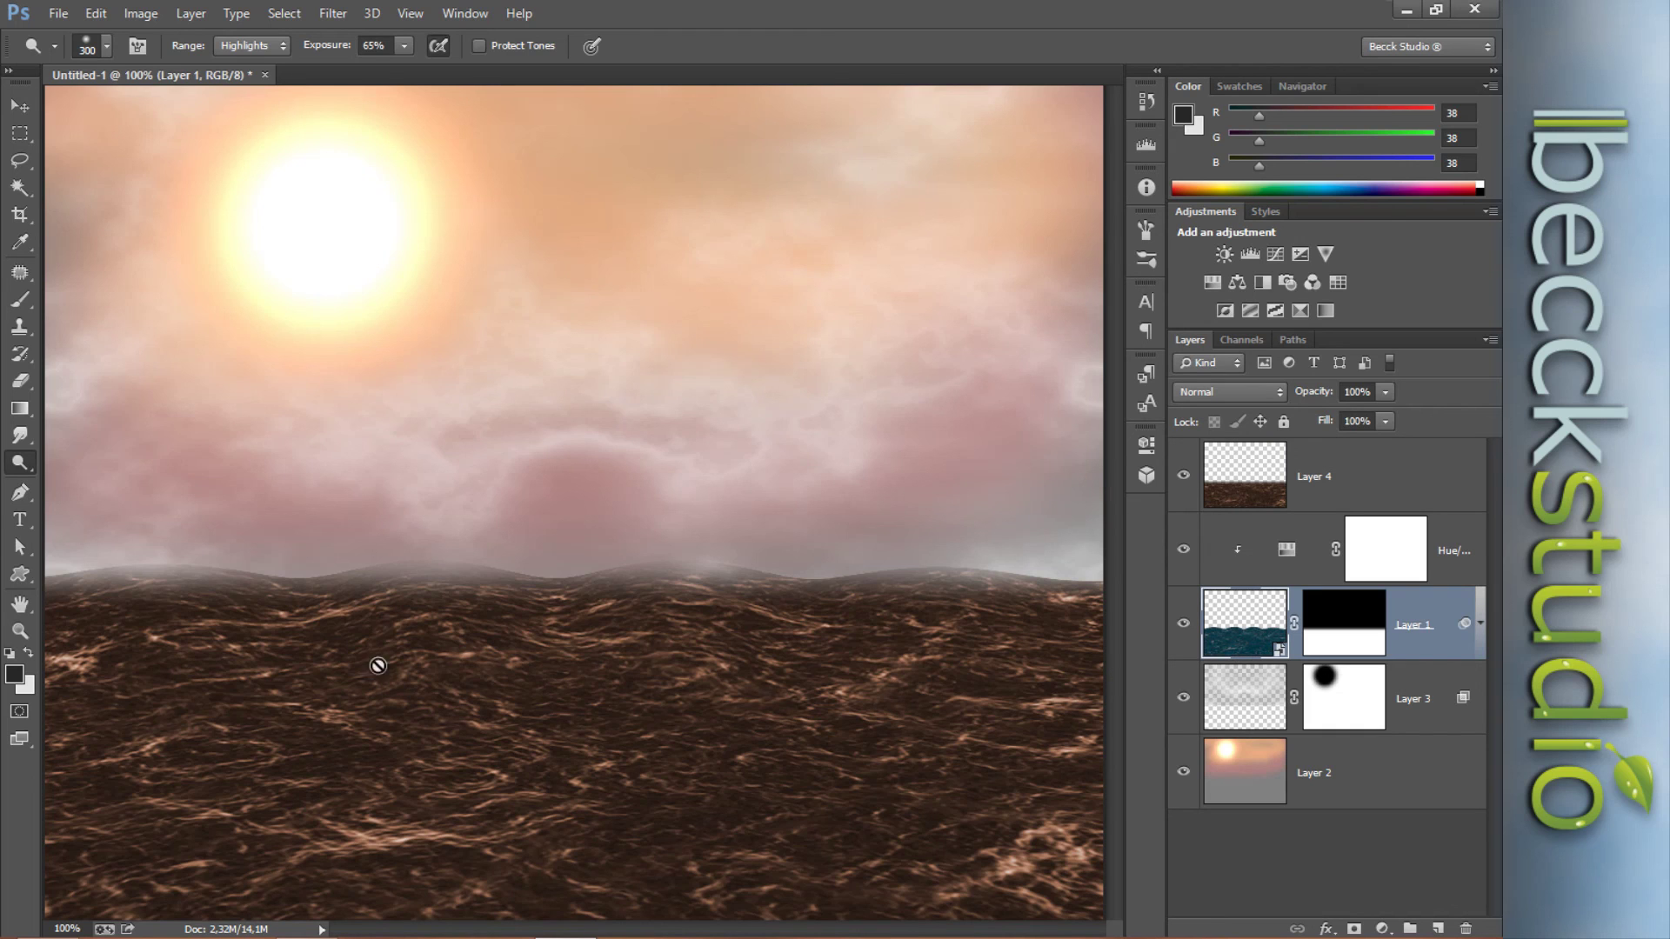
click(1265, 485)
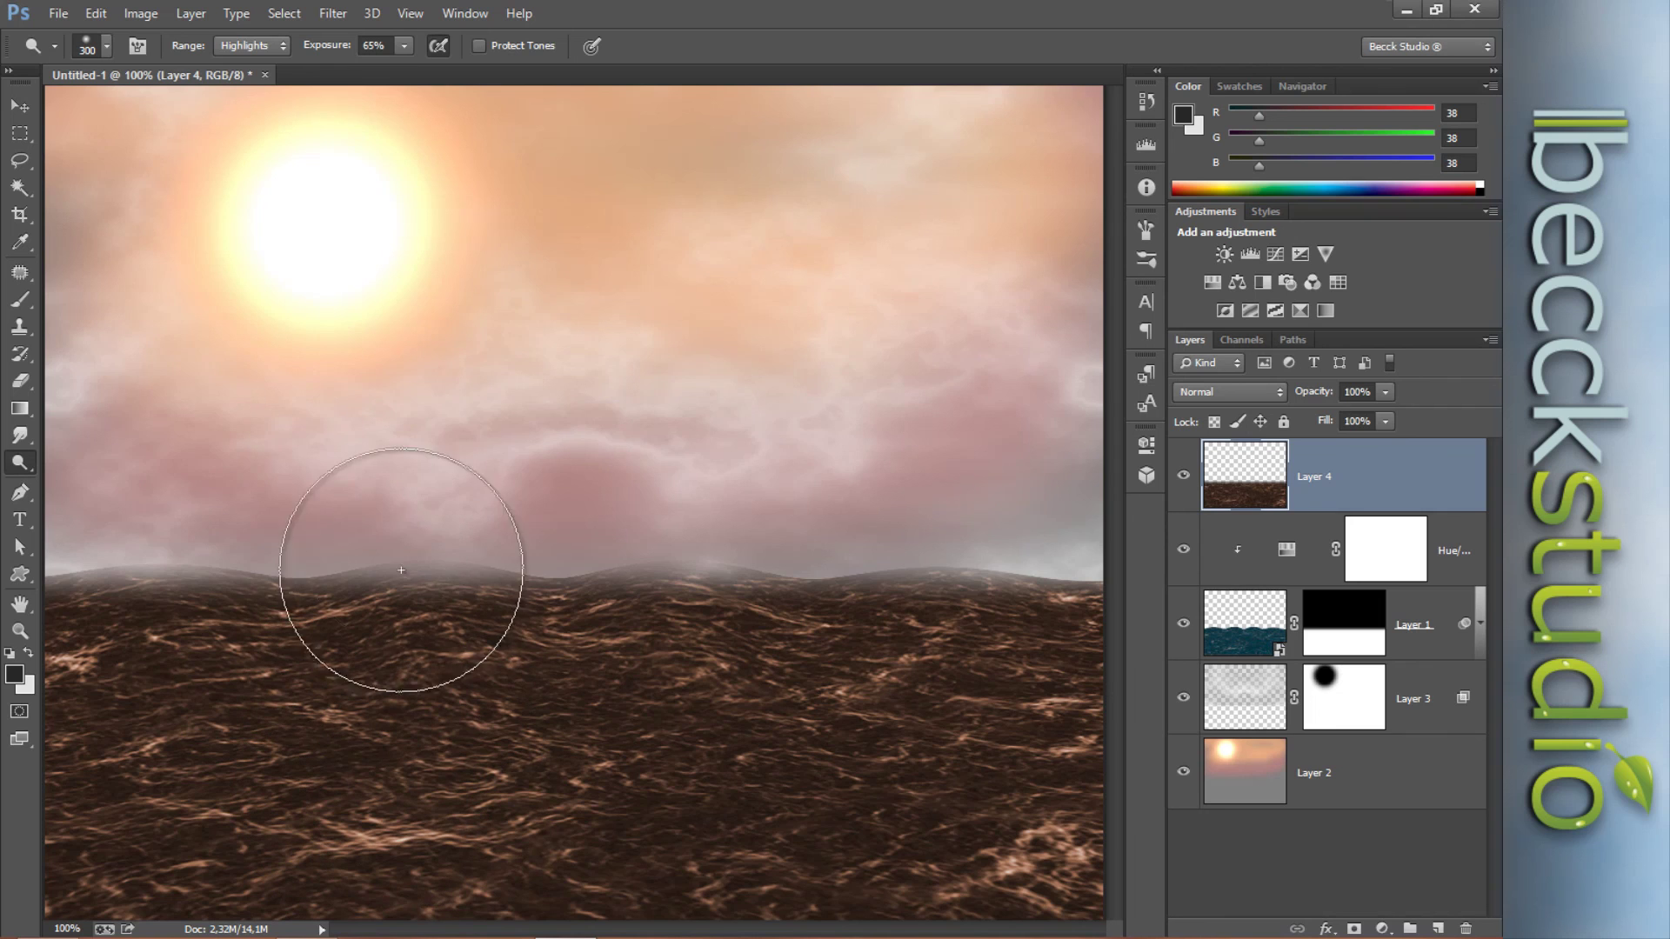
drag(313, 217, 437, 310)
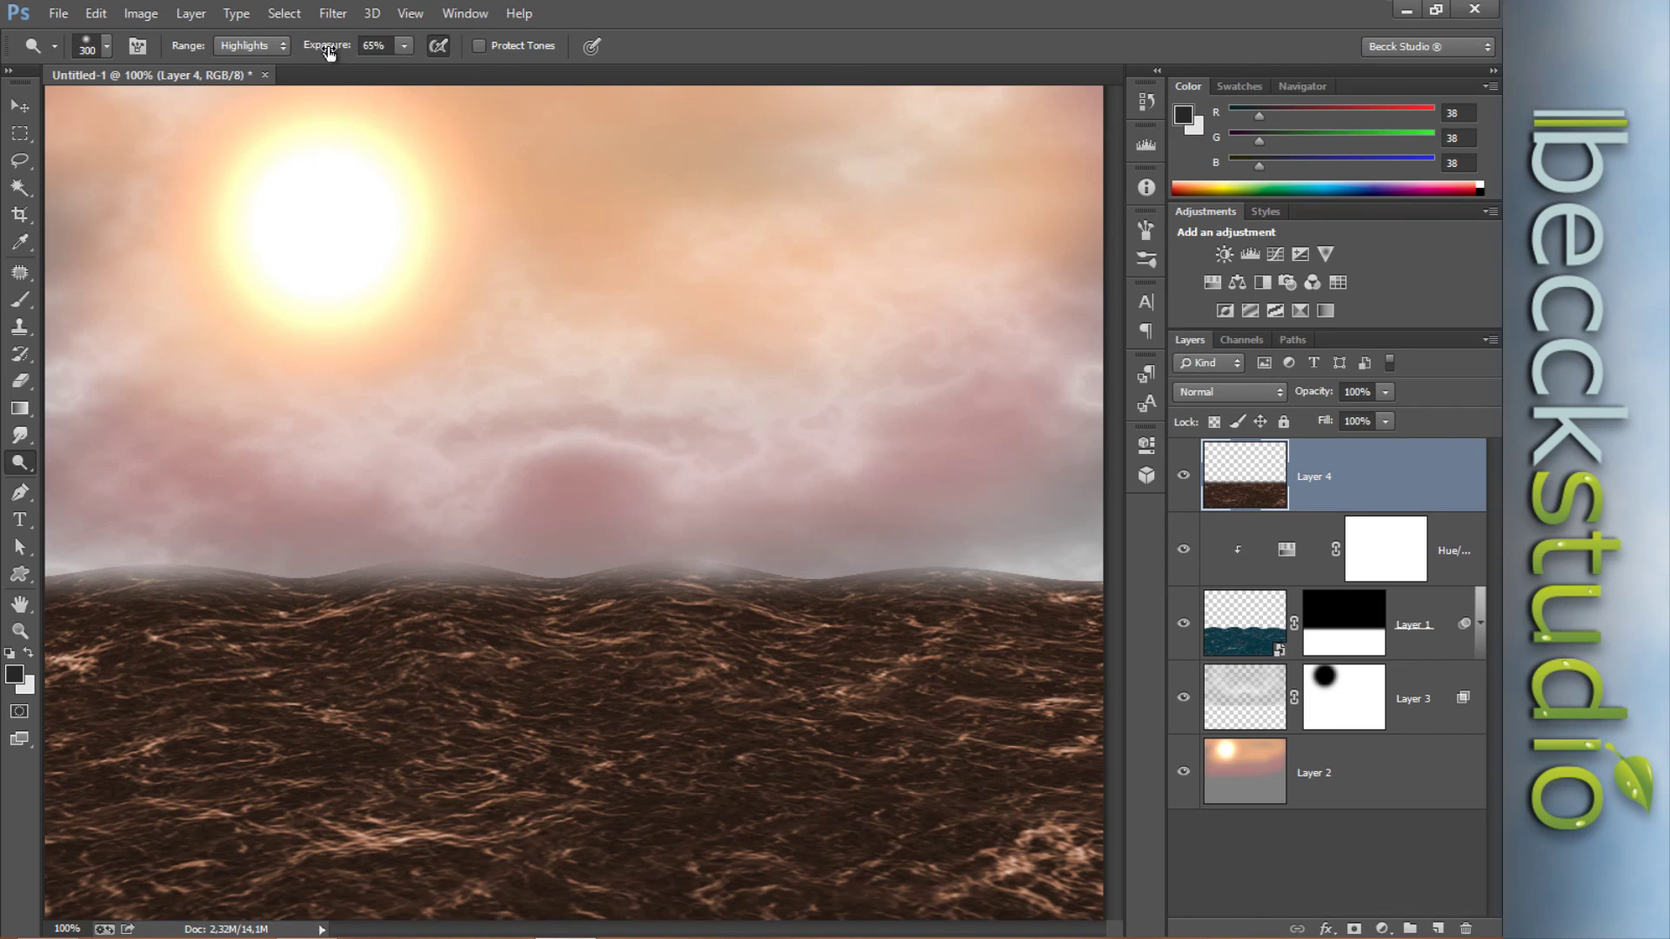
drag(326, 52, 321, 52)
drag(334, 651, 459, 663)
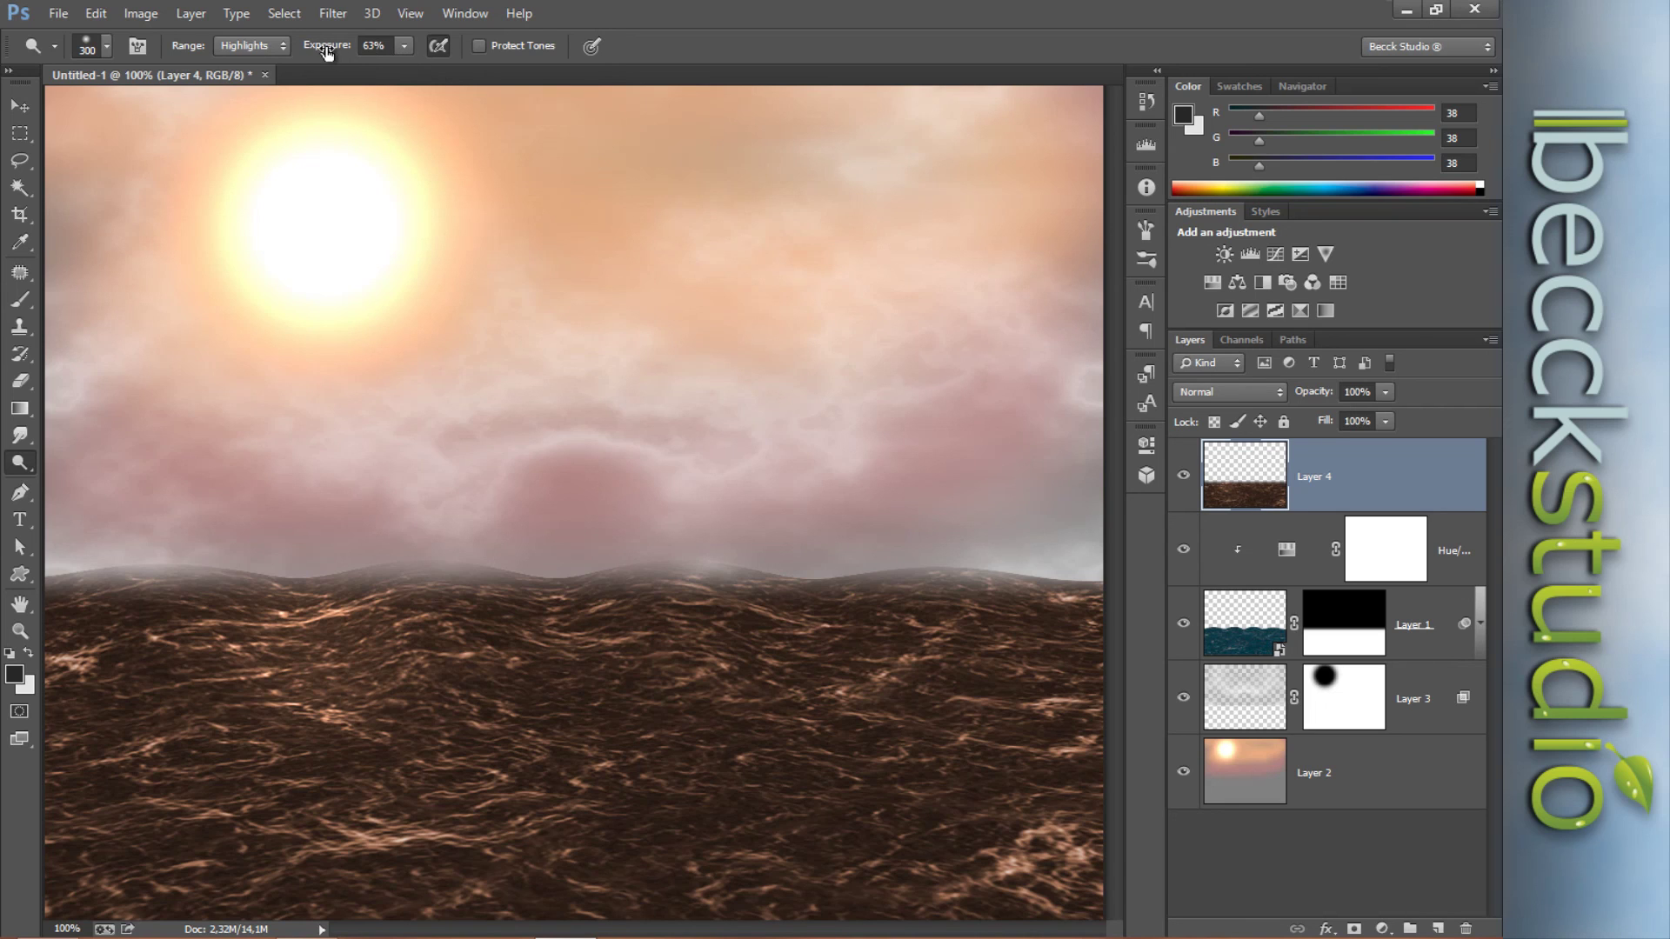
drag(327, 52, 330, 53)
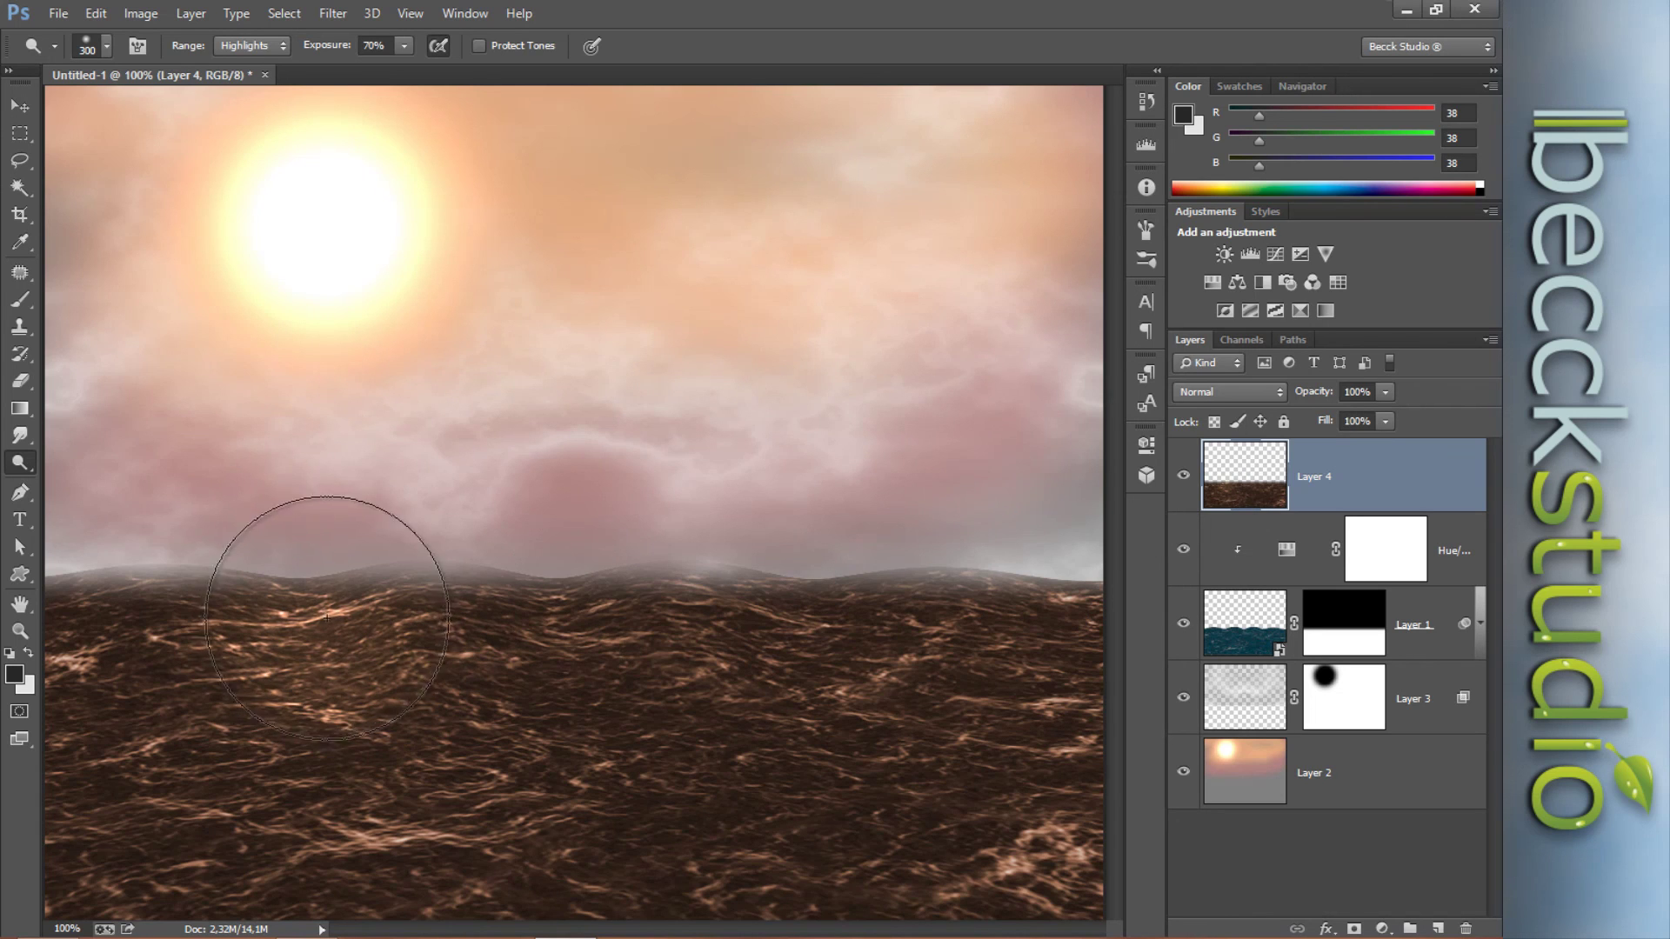
mouse_move(320, 619)
mouse_down()
mouse_move(473, 722)
mouse_move(361, 602)
mouse_move(307, 609)
mouse_move(430, 725)
mouse_move(347, 458)
mouse_move(338, 311)
mouse_move(359, 580)
mouse_move(335, 606)
mouse_move(300, 596)
mouse_move(375, 599)
mouse_move(276, 594)
mouse_move(345, 691)
mouse_move(358, 804)
mouse_move(332, 746)
mouse_move(344, 783)
mouse_move(337, 740)
mouse_move(351, 762)
mouse_move(367, 874)
mouse_move(346, 499)
mouse_move(322, 602)
mouse_move(410, 586)
mouse_move(317, 616)
mouse_move(213, 609)
mouse_move(443, 596)
mouse_move(383, 888)
mouse_move(328, 605)
mouse_move(522, 504)
mouse_move(719, 623)
mouse_move(727, 661)
mouse_move(647, 622)
mouse_move(652, 641)
mouse_move(950, 626)
mouse_move(933, 647)
mouse_move(1007, 597)
mouse_move(977, 627)
mouse_move(895, 623)
mouse_move(813, 578)
mouse_move(853, 440)
mouse_move(801, 727)
mouse_move(782, 631)
mouse_move(566, 653)
mouse_move(844, 731)
mouse_up()
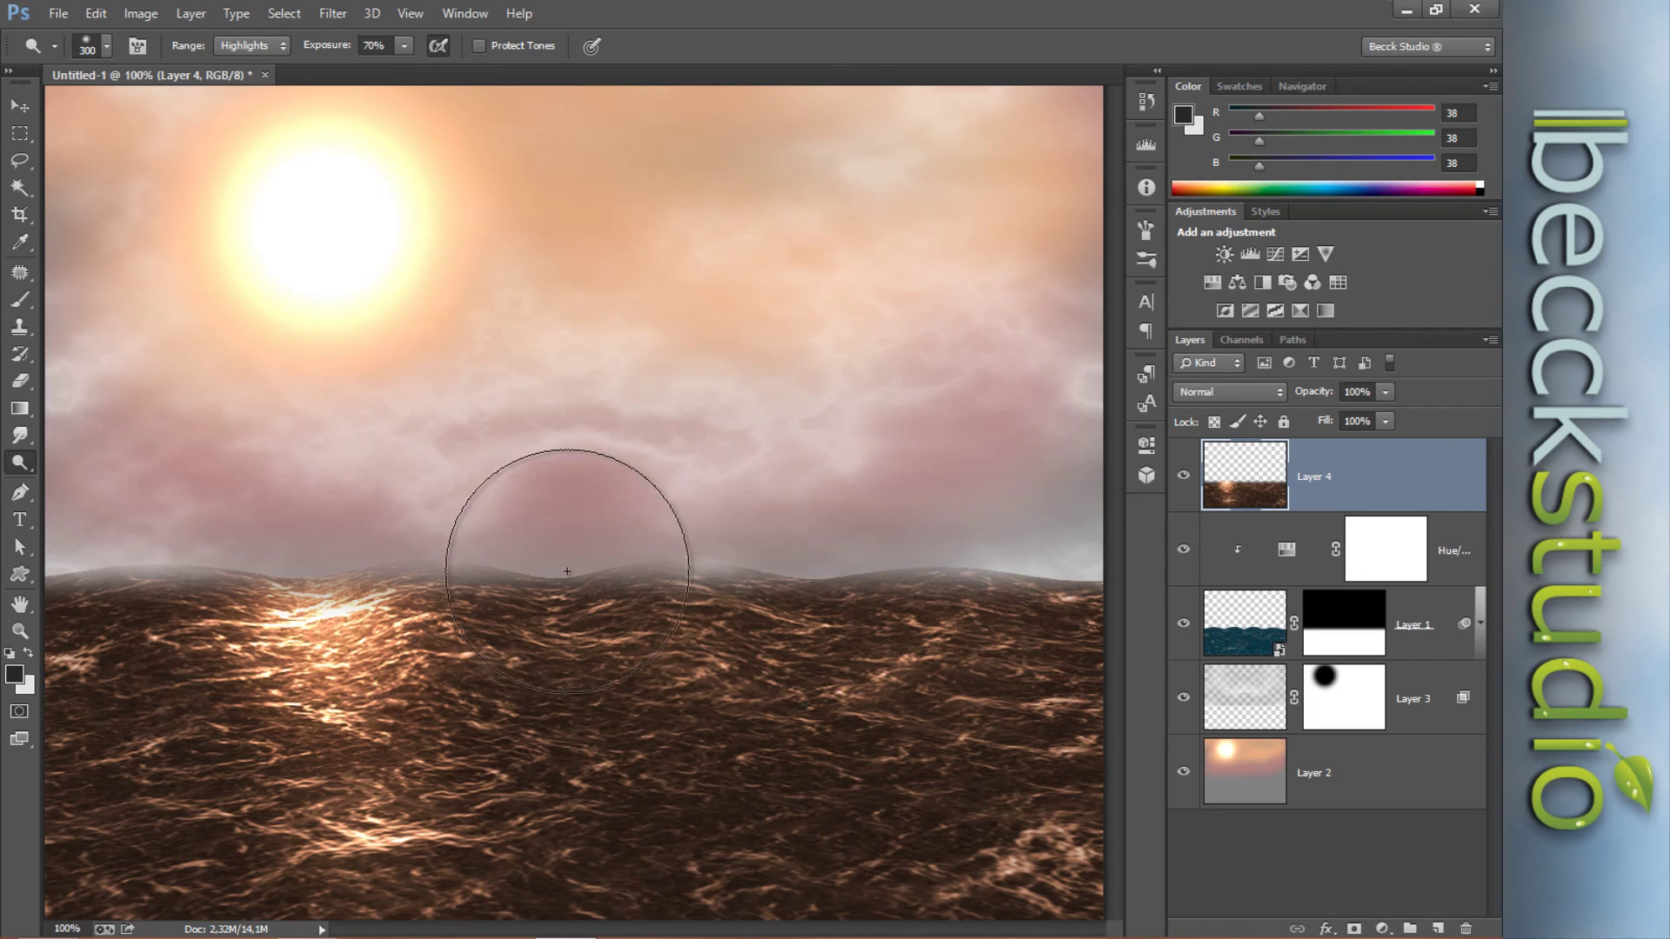
- Reduce the Dodge brush to 125 px and brighten the sun's reflection just below the horizon
key(bracketleft)
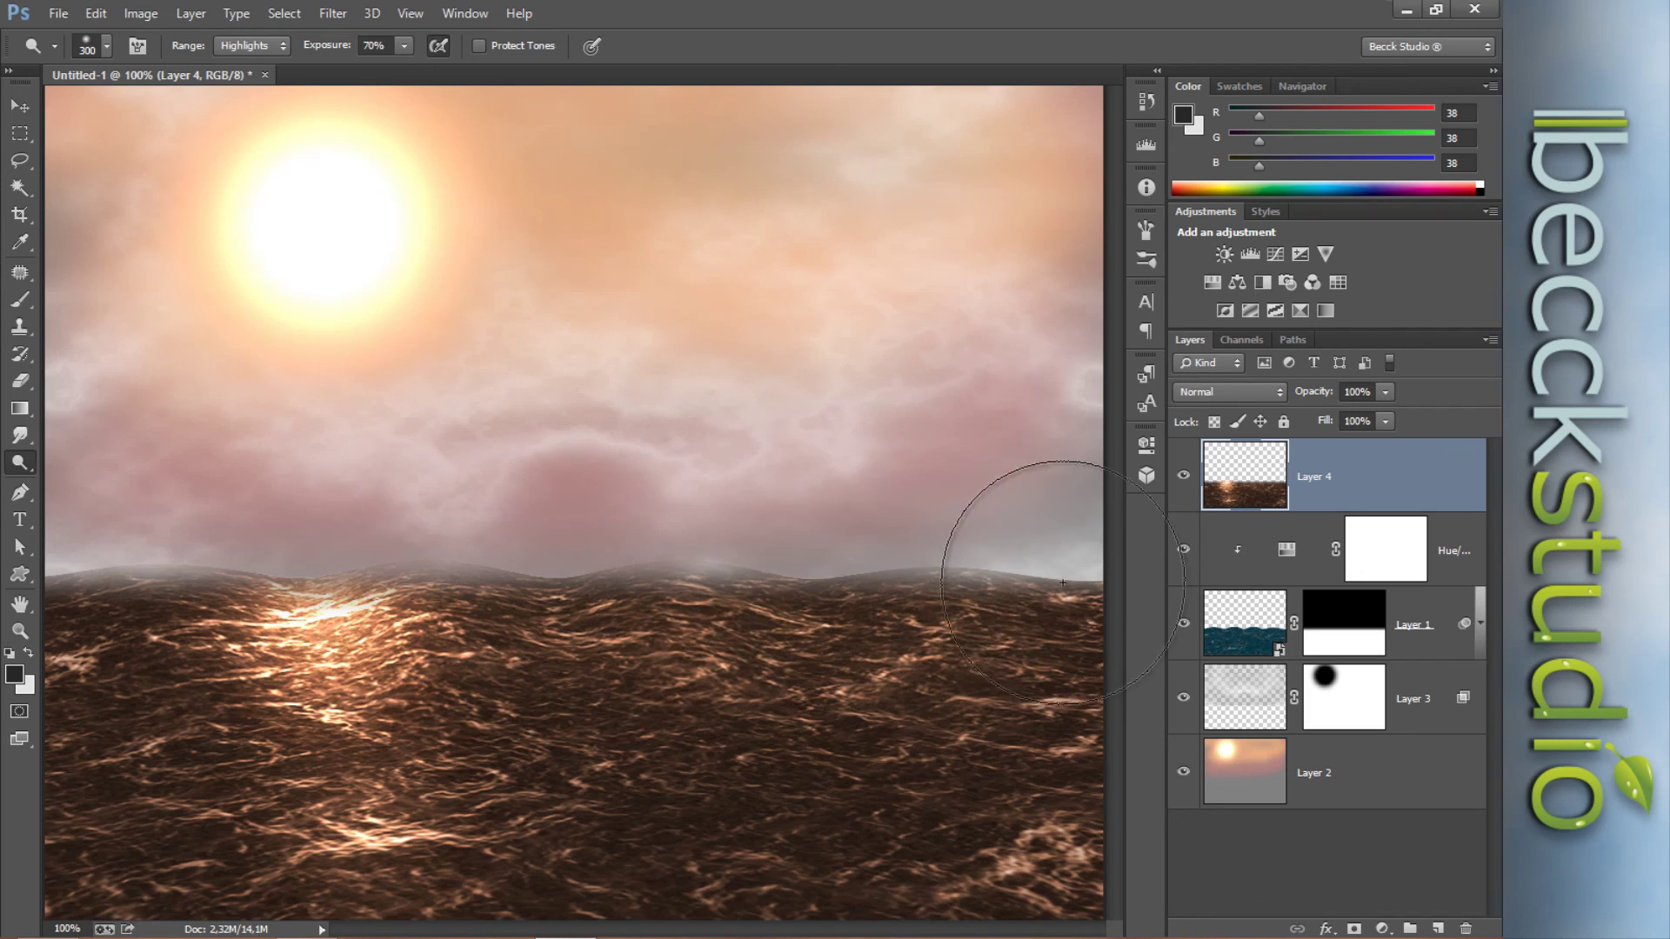
key(bracketleft)
key(bracketleft)
key(bracketleft)
key(bracketleft)
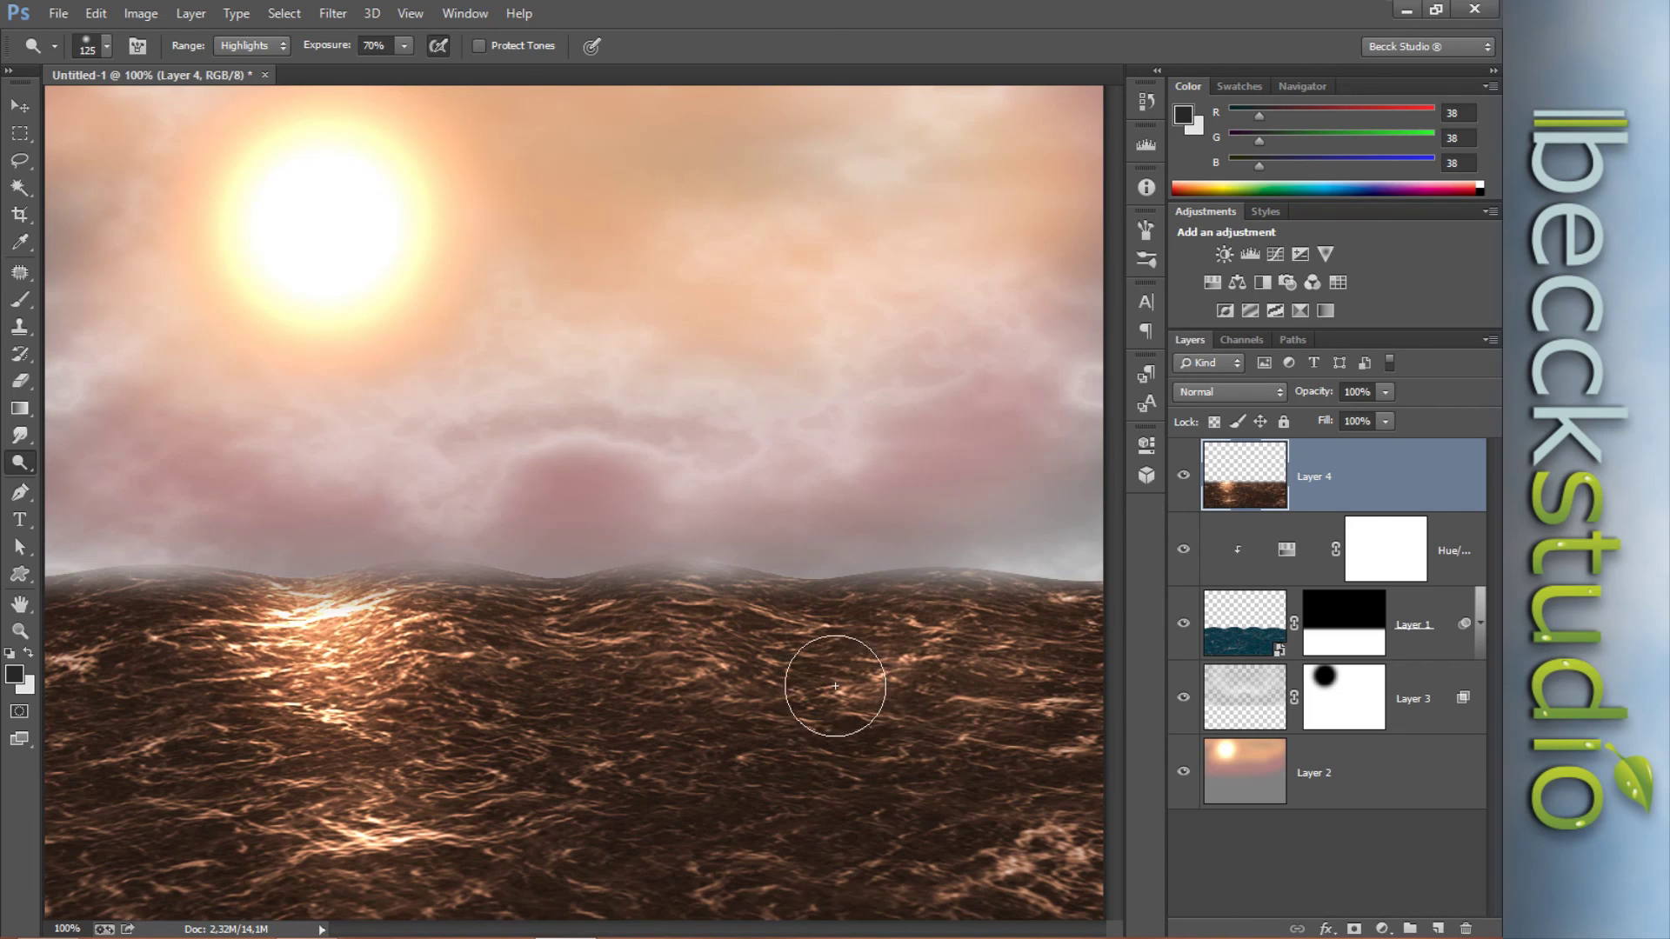
mouse_move(562, 654)
mouse_down()
mouse_move(533, 589)
mouse_move(591, 666)
mouse_up()
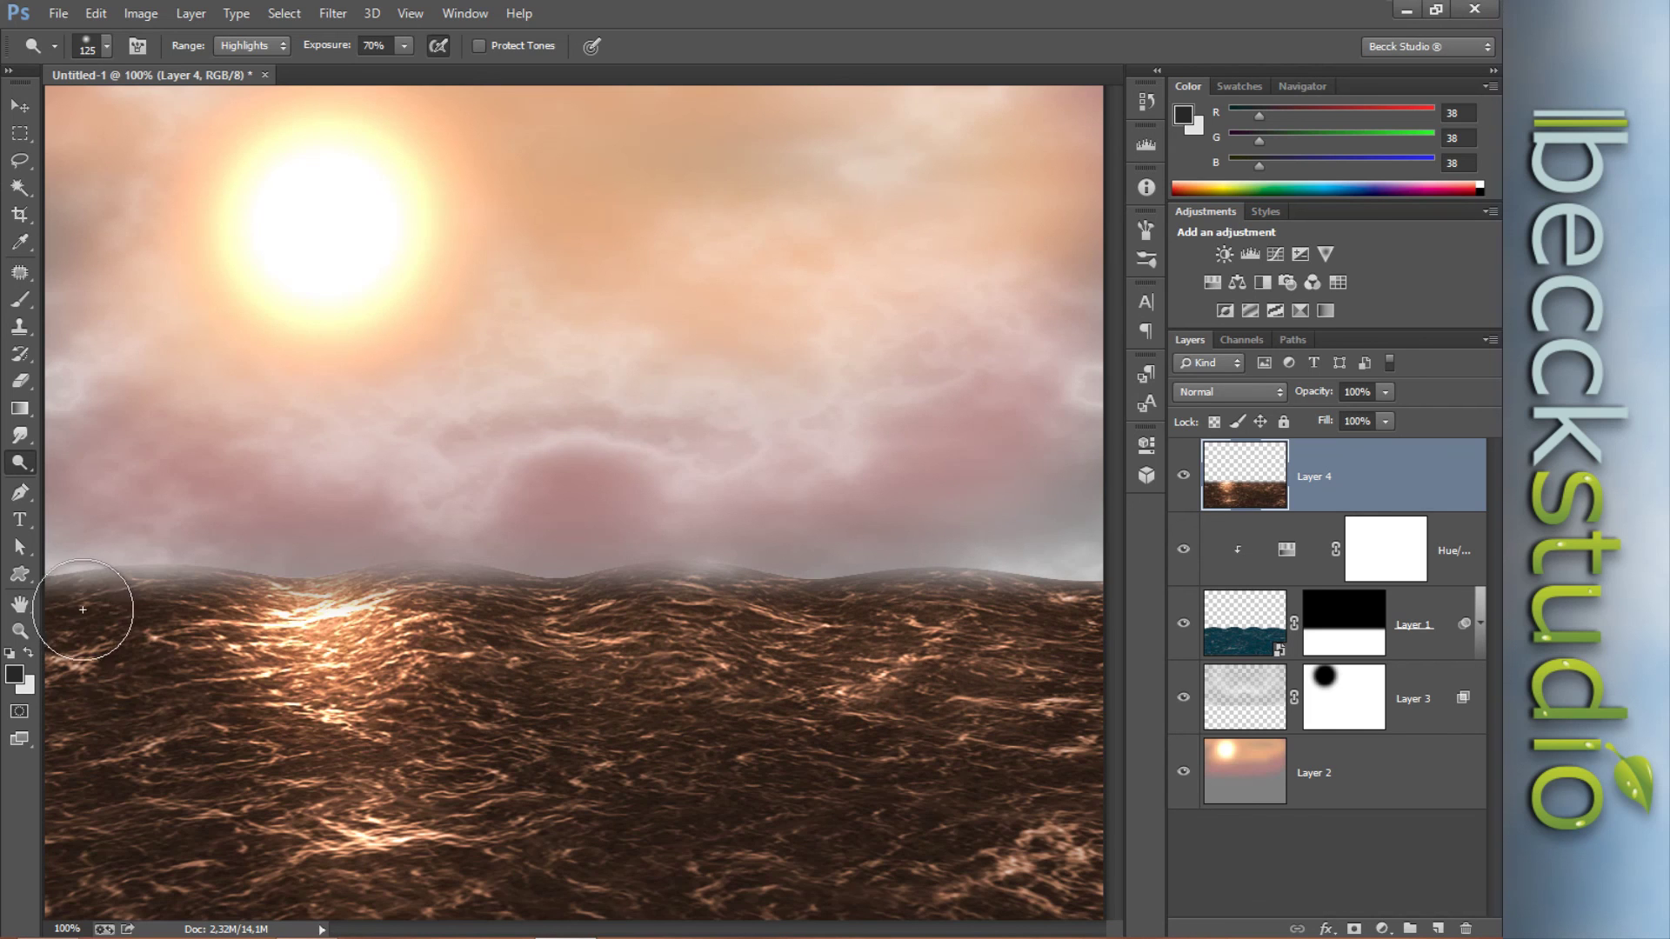
mouse_move(133, 596)
mouse_down()
mouse_move(176, 633)
mouse_move(160, 588)
mouse_move(217, 634)
mouse_move(206, 582)
mouse_move(429, 590)
mouse_move(428, 627)
mouse_move(452, 642)
mouse_move(438, 685)
mouse_move(394, 711)
mouse_move(267, 694)
mouse_move(224, 662)
mouse_move(360, 815)
mouse_move(313, 796)
mouse_move(399, 858)
mouse_move(464, 802)
mouse_move(455, 751)
mouse_move(499, 870)
mouse_up()
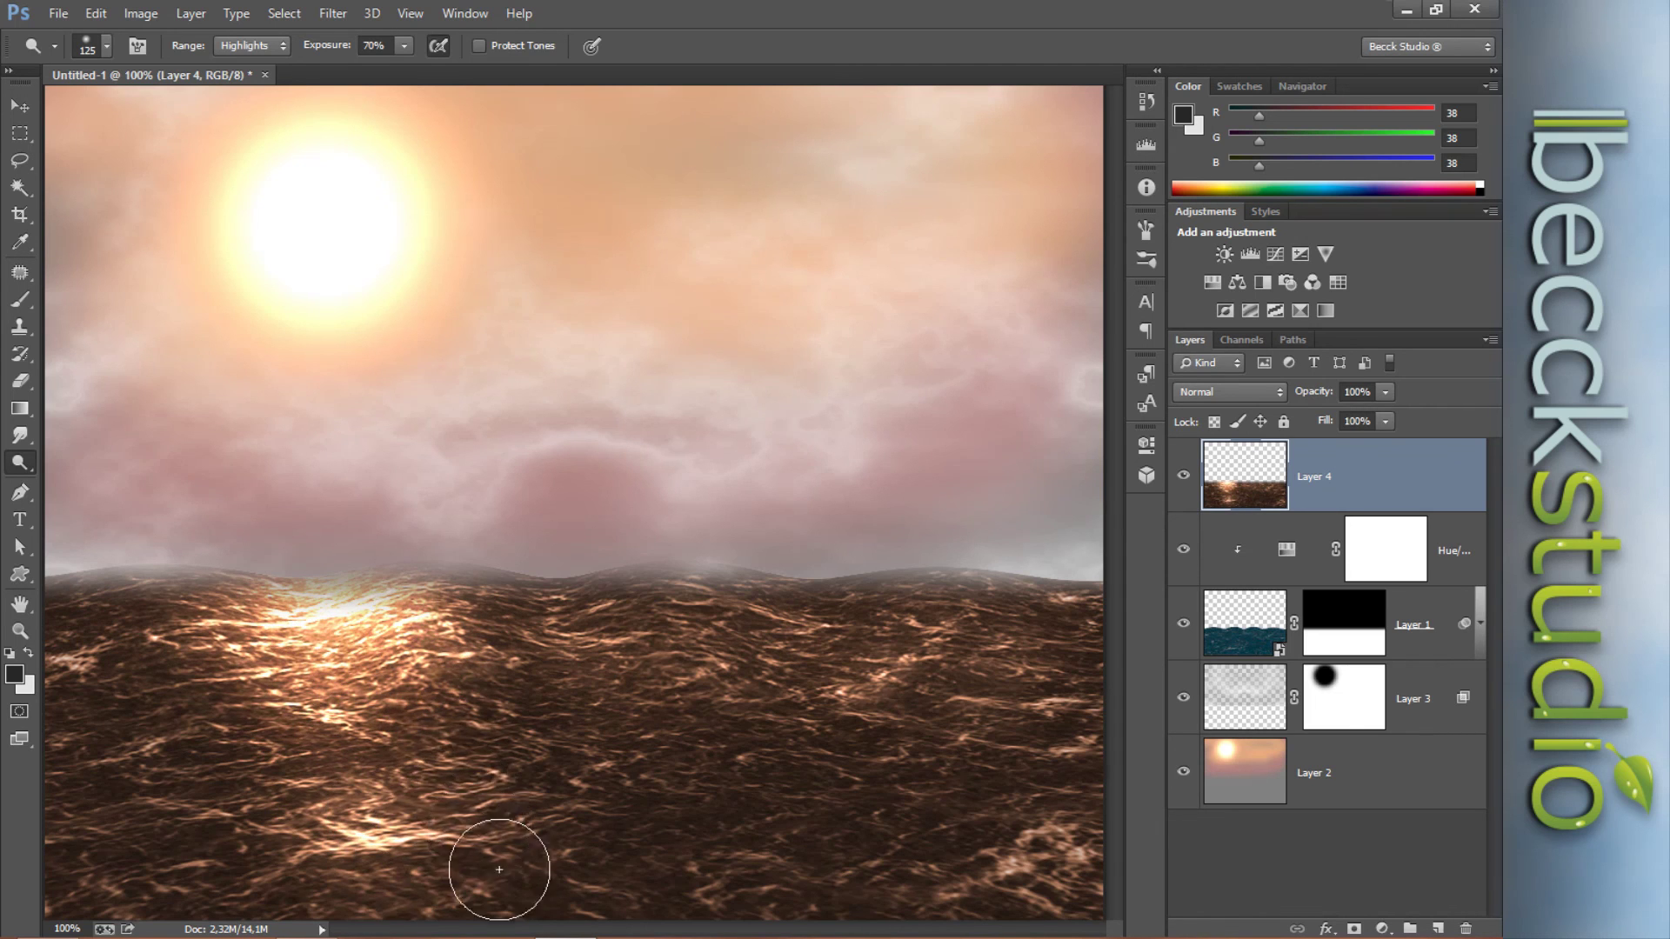
- Dodge scattered wave highlights across the water beside the reflection, and intensify the reflection's upper and lower bright patches
drag(679, 627, 692, 720)
mouse_move(688, 792)
mouse_down()
mouse_move(1055, 843)
mouse_move(1055, 864)
mouse_move(669, 862)
mouse_up()
mouse_move(911, 718)
mouse_down()
mouse_move(844, 636)
mouse_move(898, 618)
mouse_move(940, 635)
mouse_up()
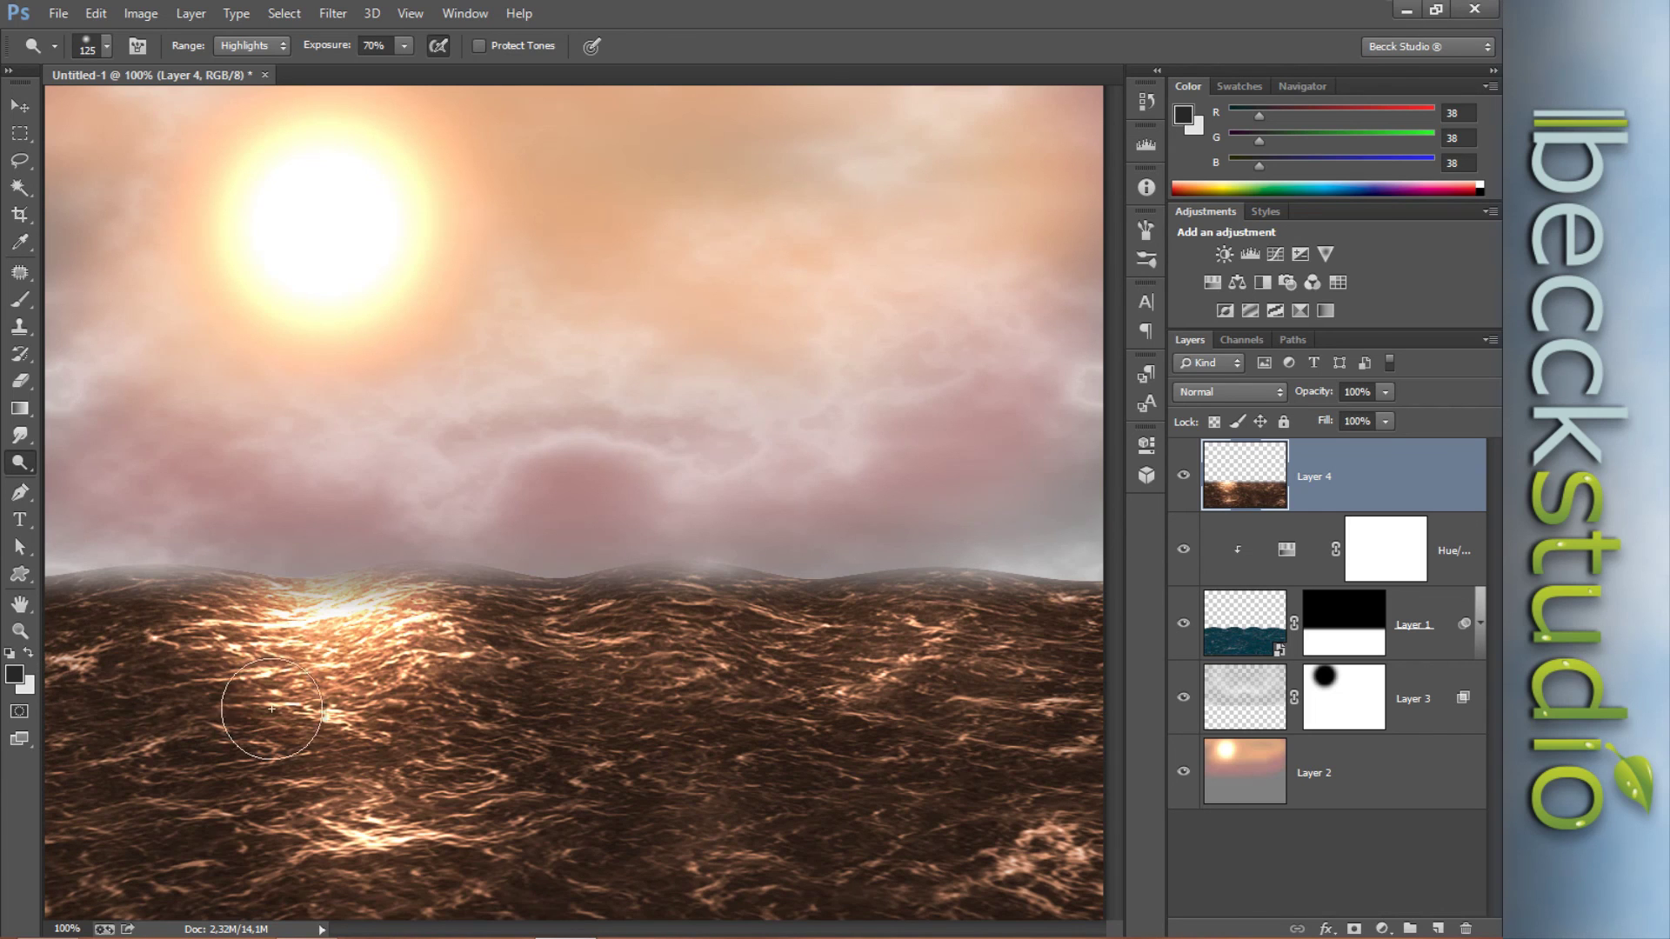
drag(345, 788, 369, 839)
mouse_move(328, 597)
mouse_down()
mouse_move(436, 597)
mouse_move(238, 599)
mouse_move(226, 629)
mouse_up()
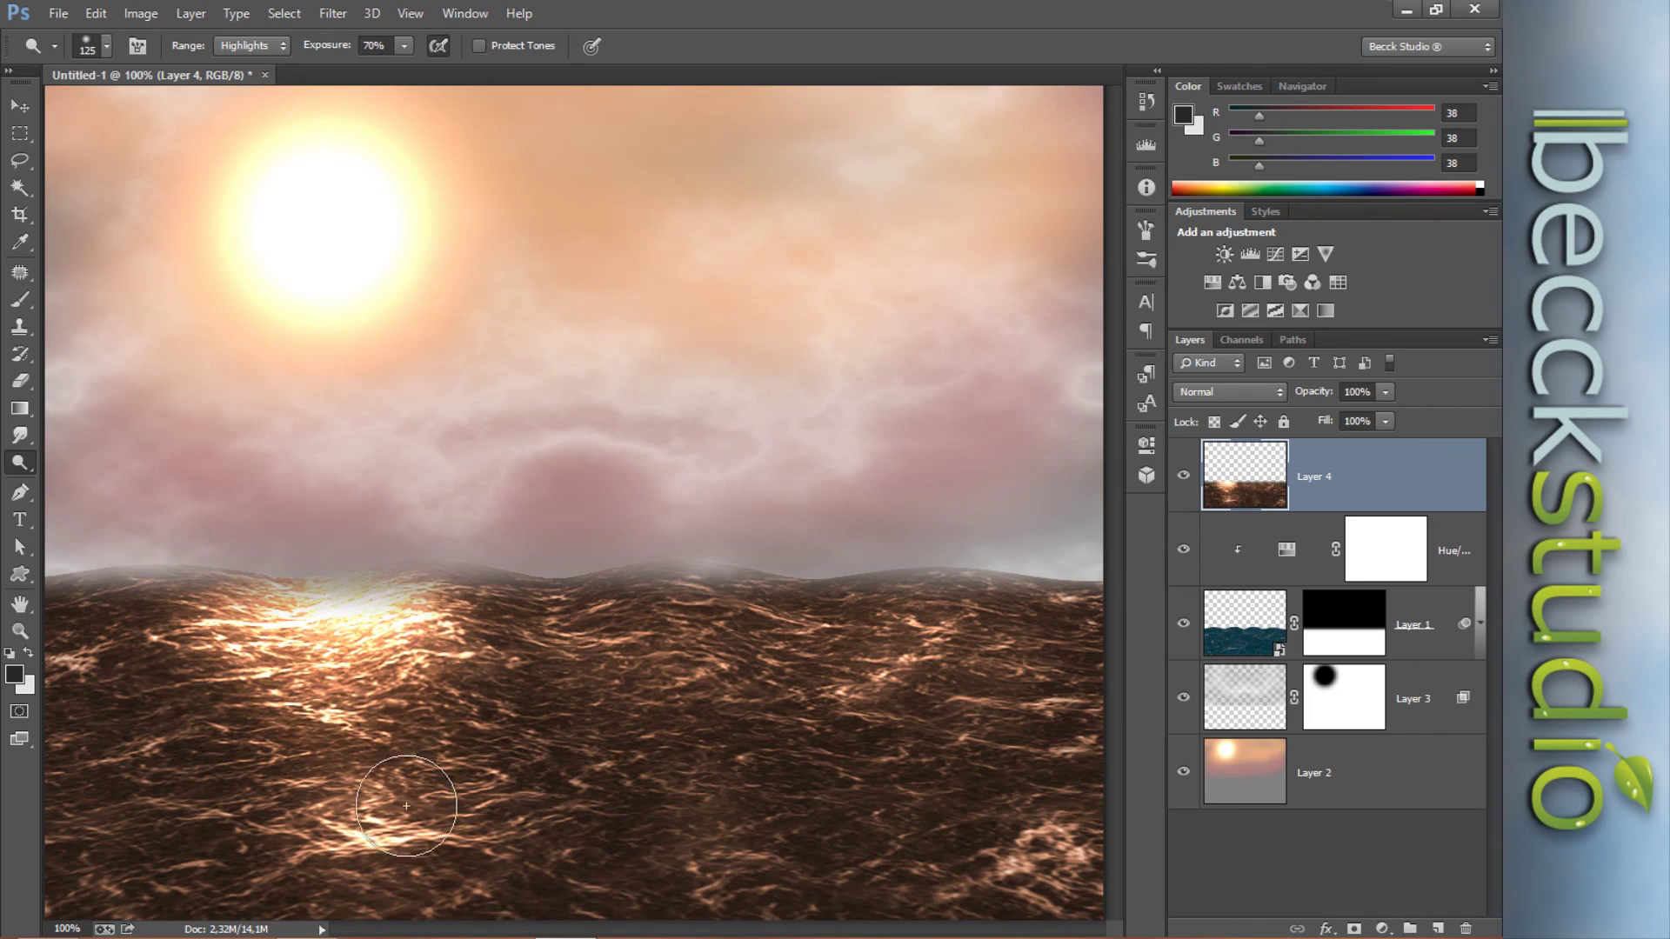
mouse_move(379, 850)
mouse_down()
mouse_move(372, 913)
mouse_move(329, 881)
mouse_up()
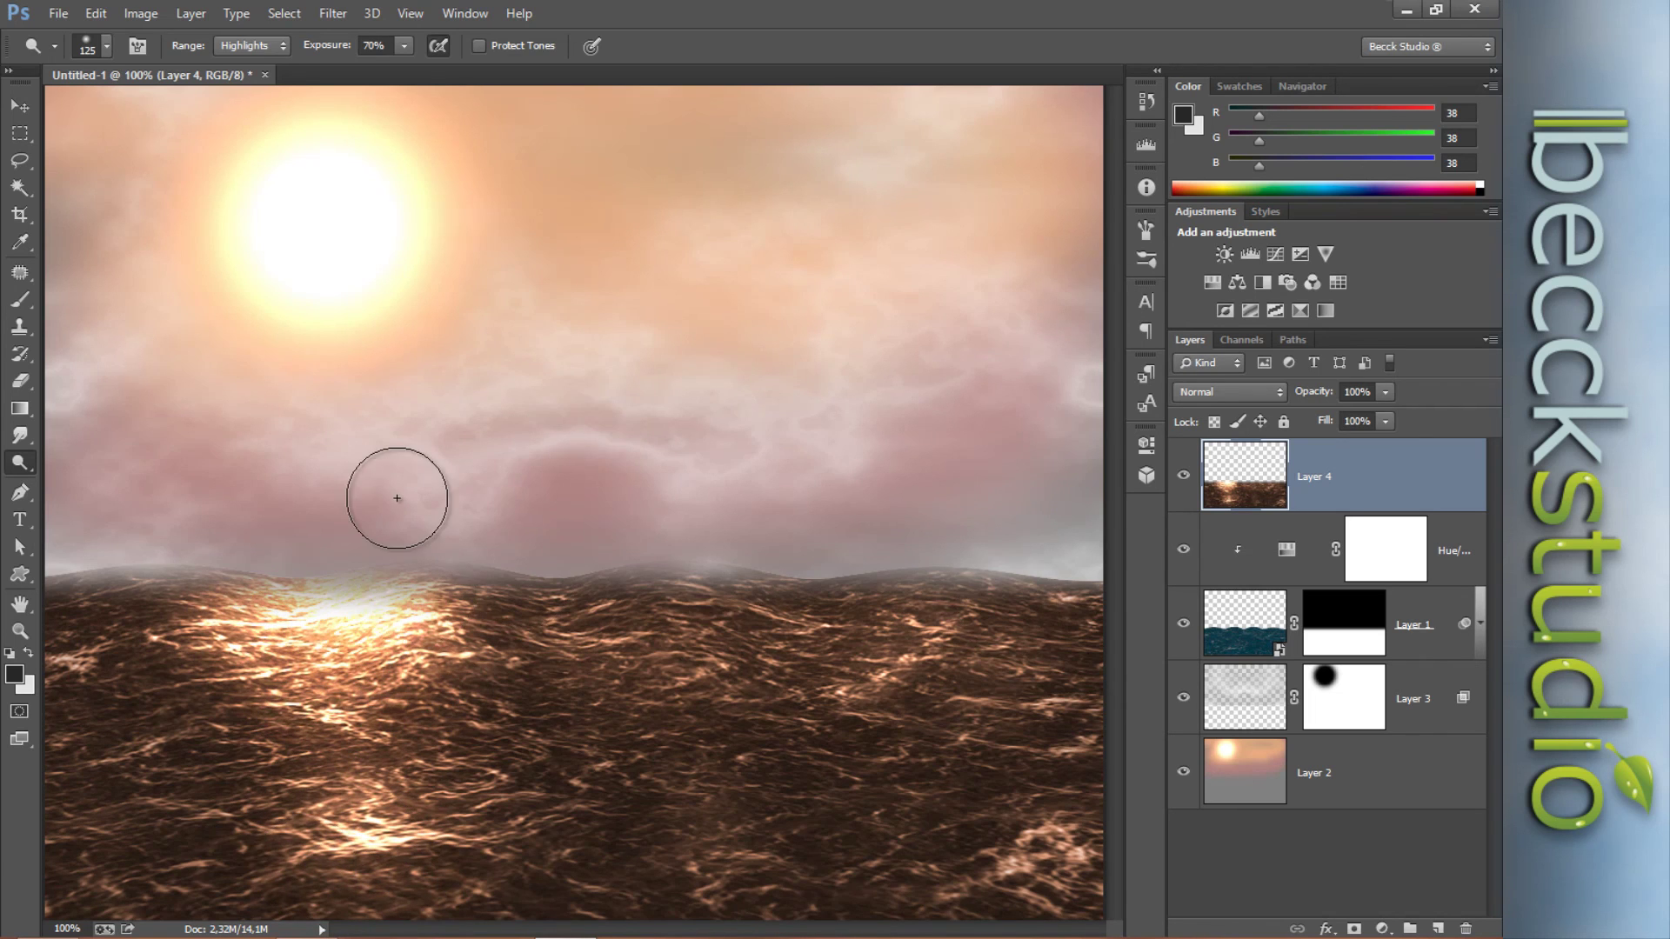
- Examine the seascape in full screen mode without the interface, slightly enlarged
key(f)
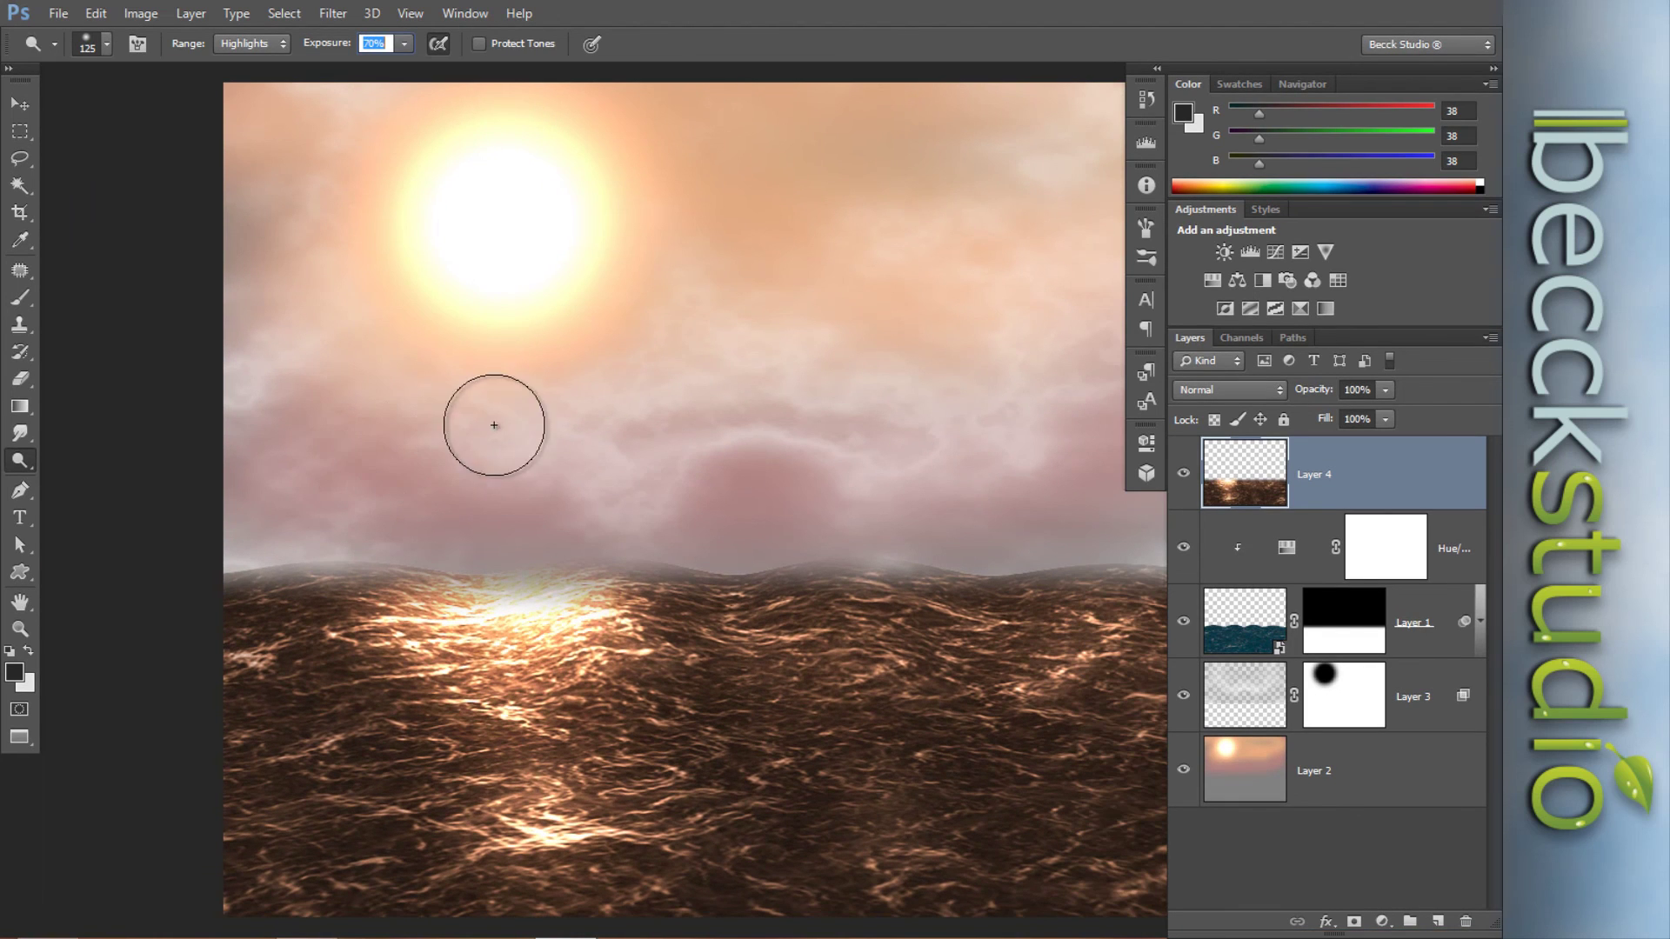
drag(23, 742, 97, 772)
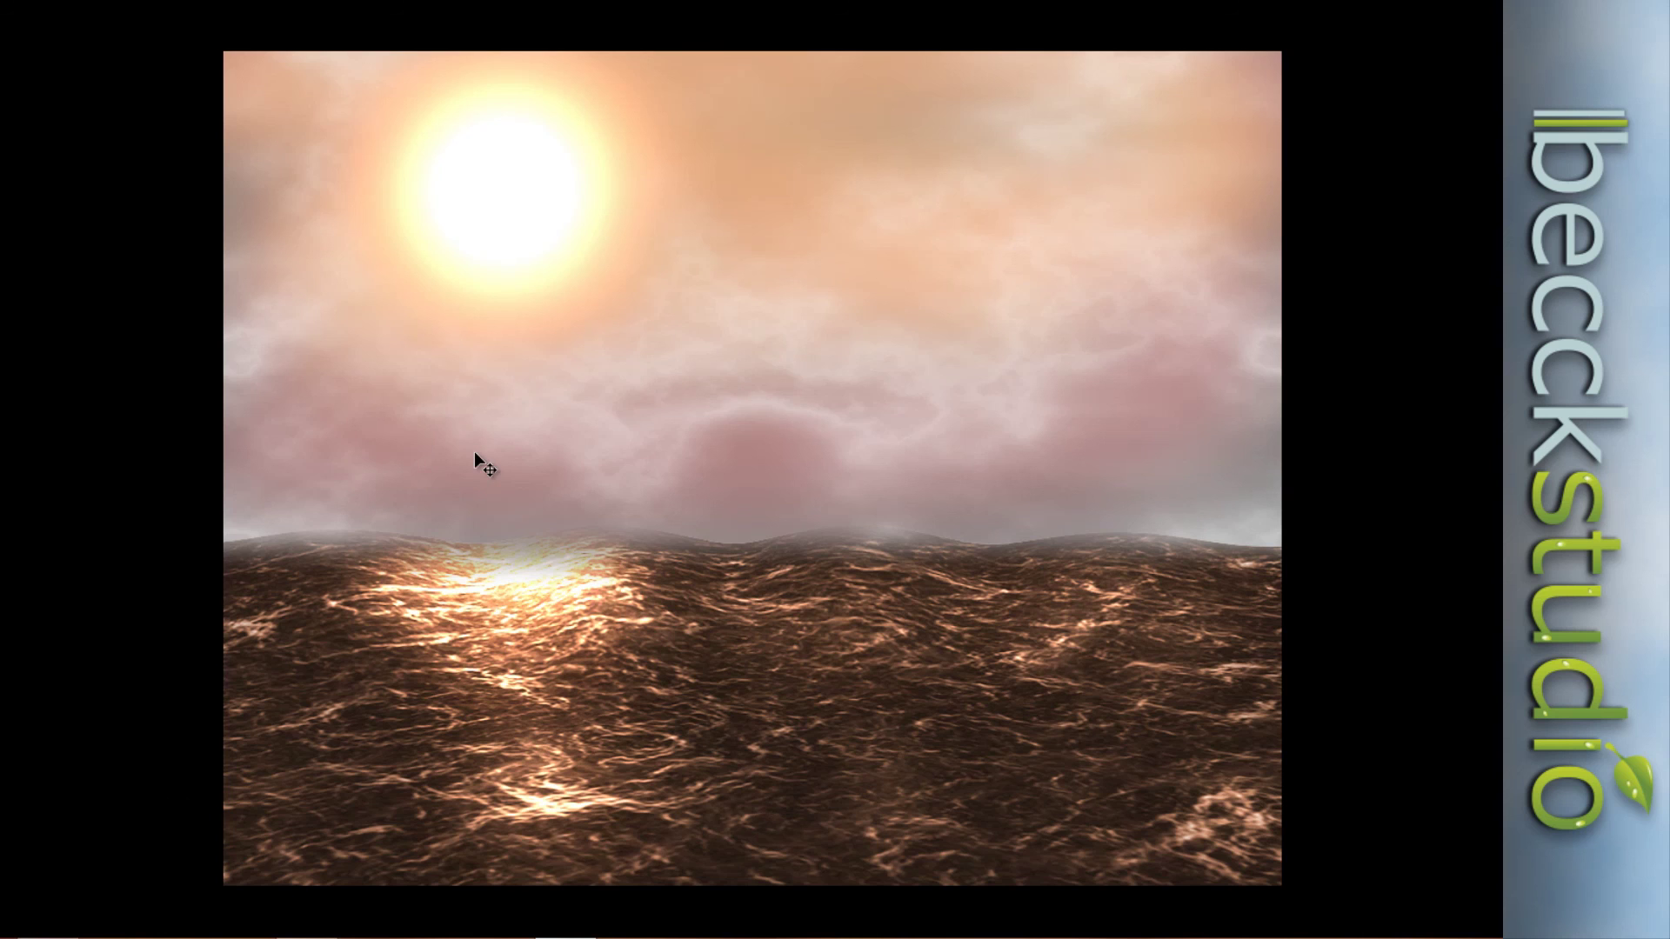
key(ctrl+plus)
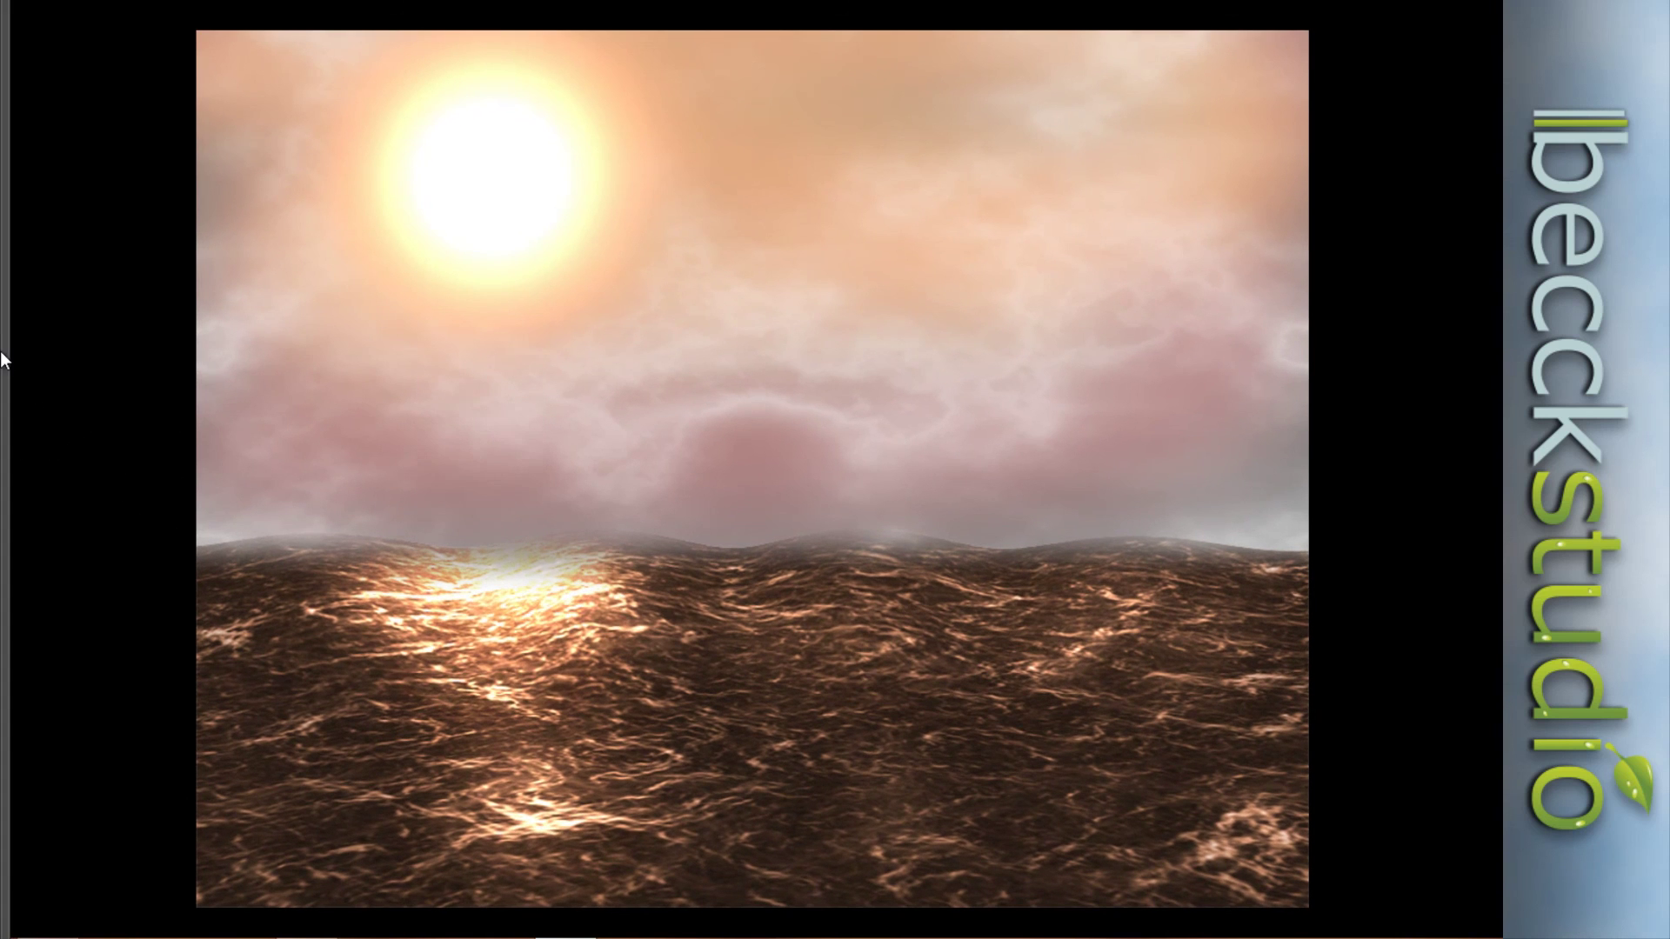